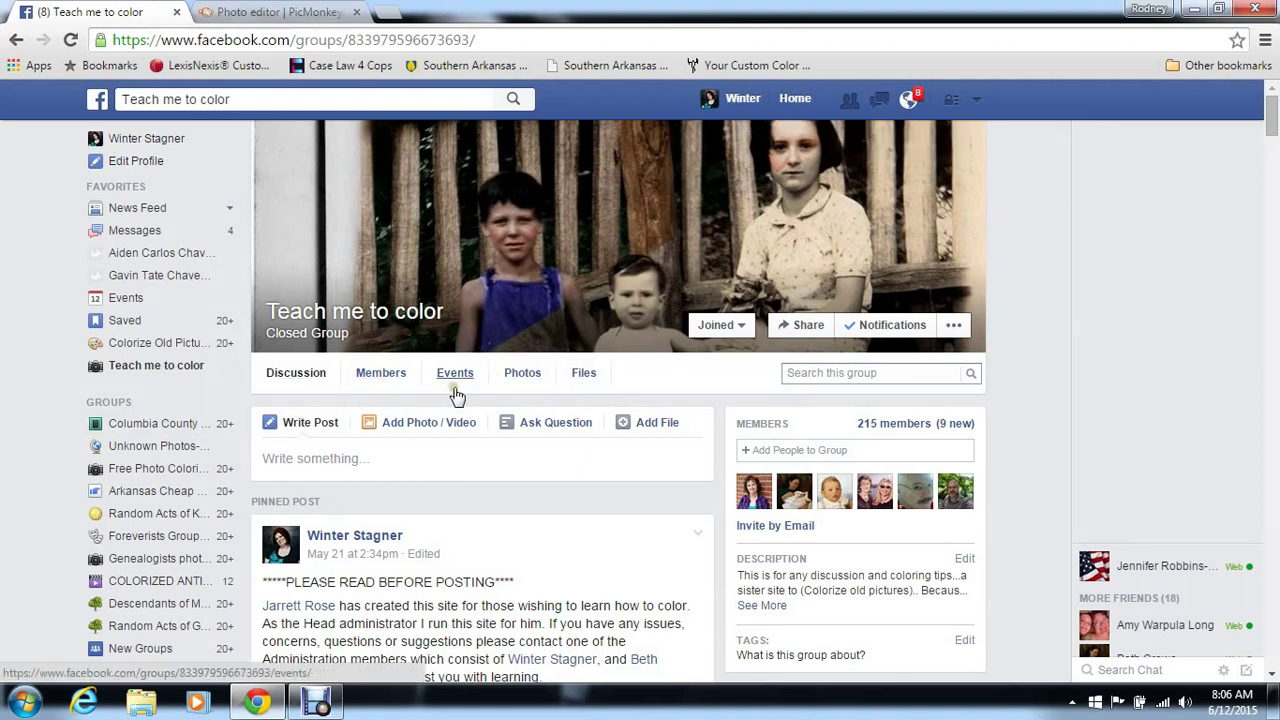
# Open black-and-white-portrait-daria-pitak-photography.jpg from the end of the Teach me to color group's files list
pyautogui.click(583, 375)
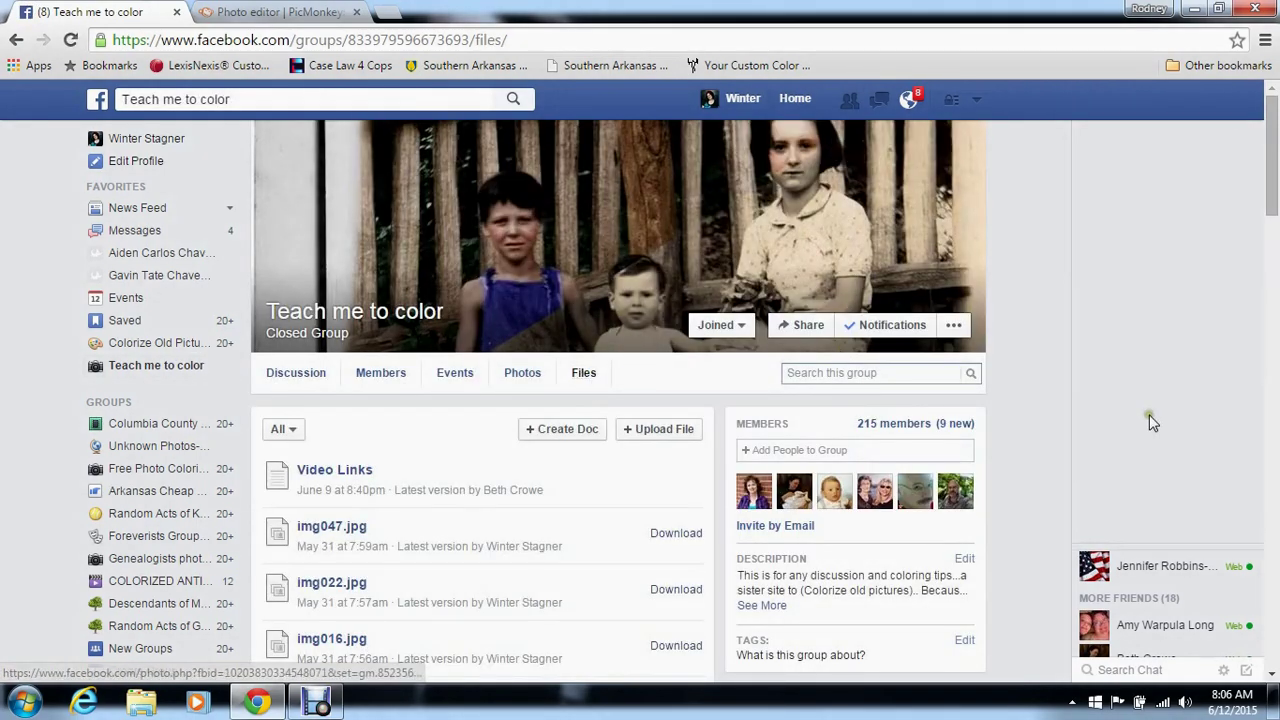
pyautogui.moveTo(1276, 148); pyautogui.dragTo(1276, 670)
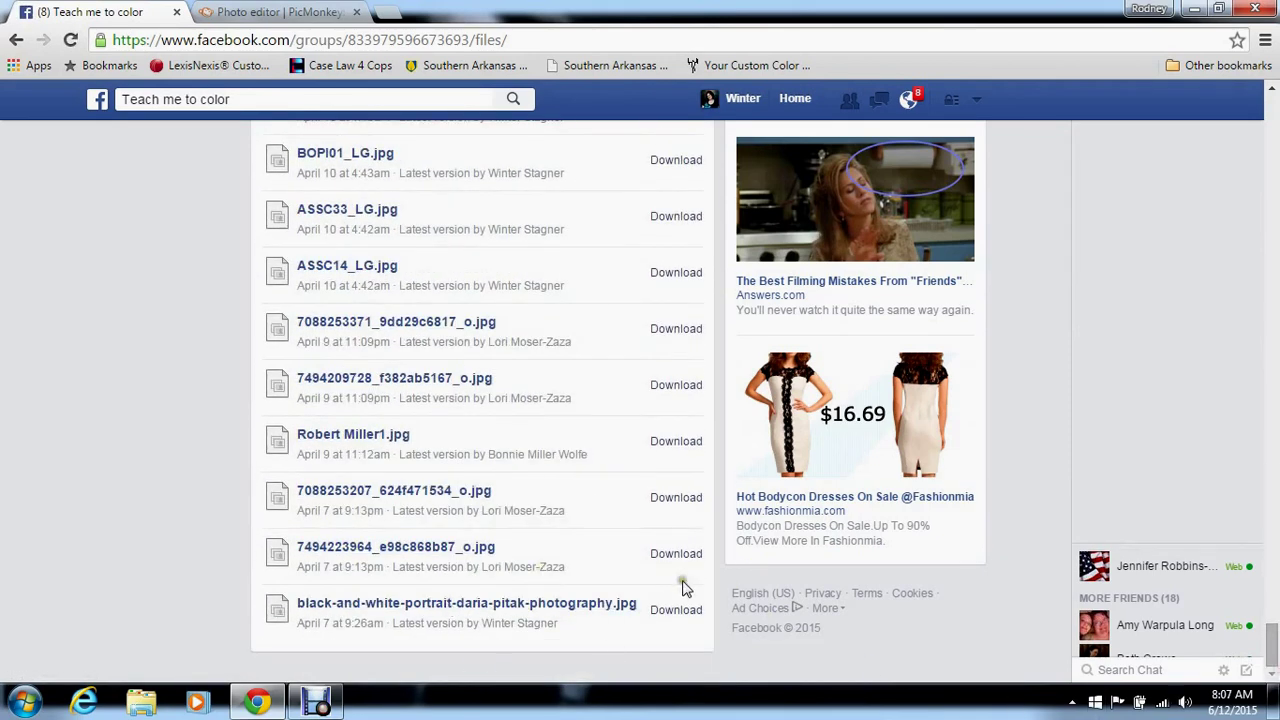
pyautogui.click(568, 605)
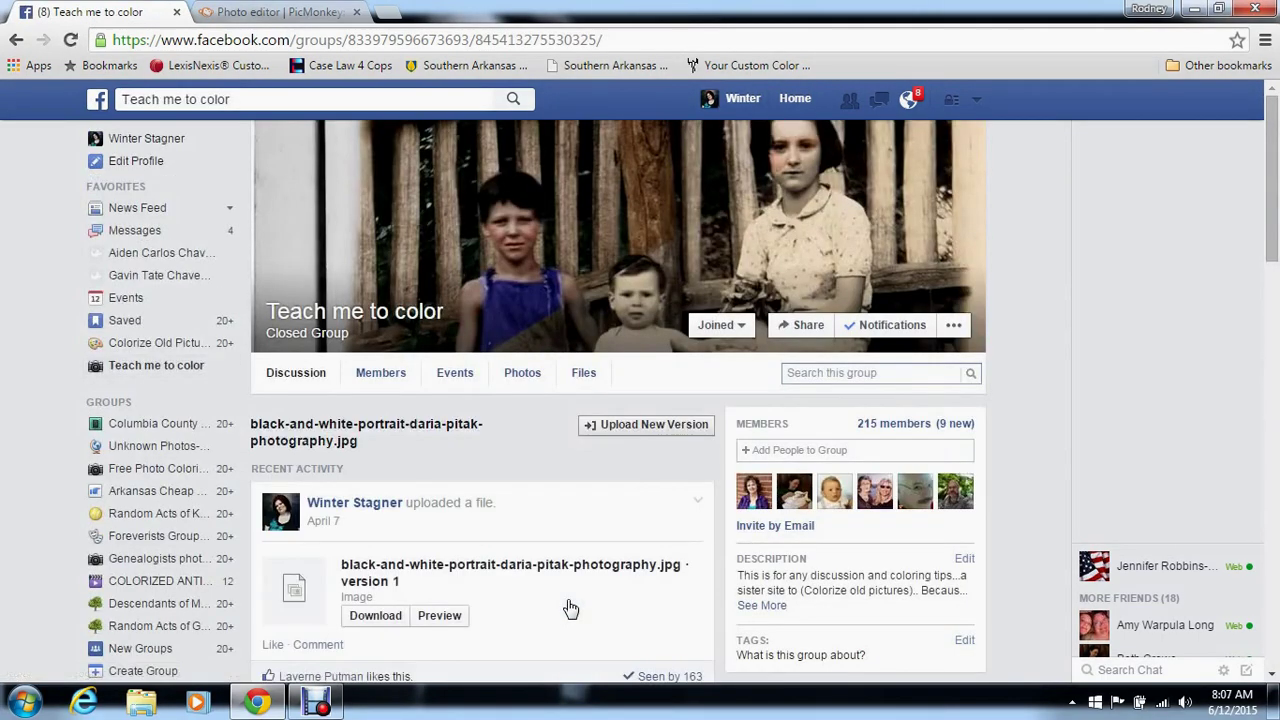
# Preview the uploaded black-and-white portrait, close the preview and download the image
pyautogui.click(442, 618)
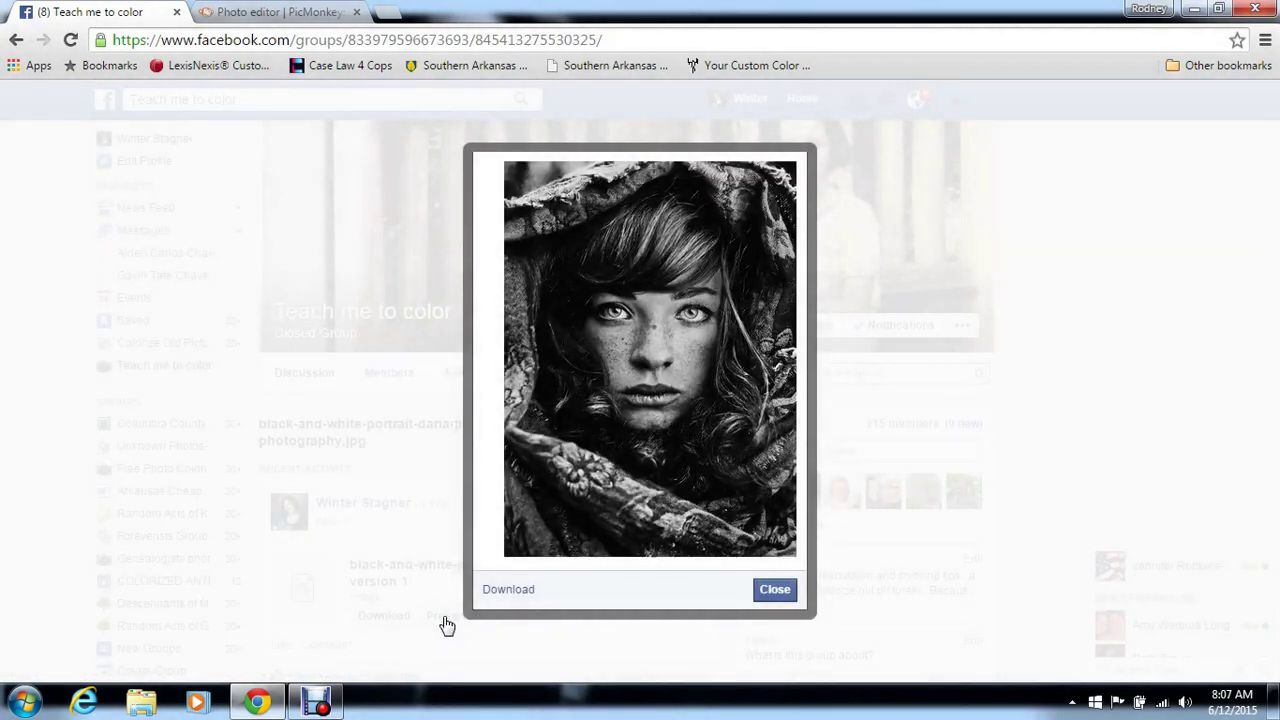
pyautogui.click(775, 590)
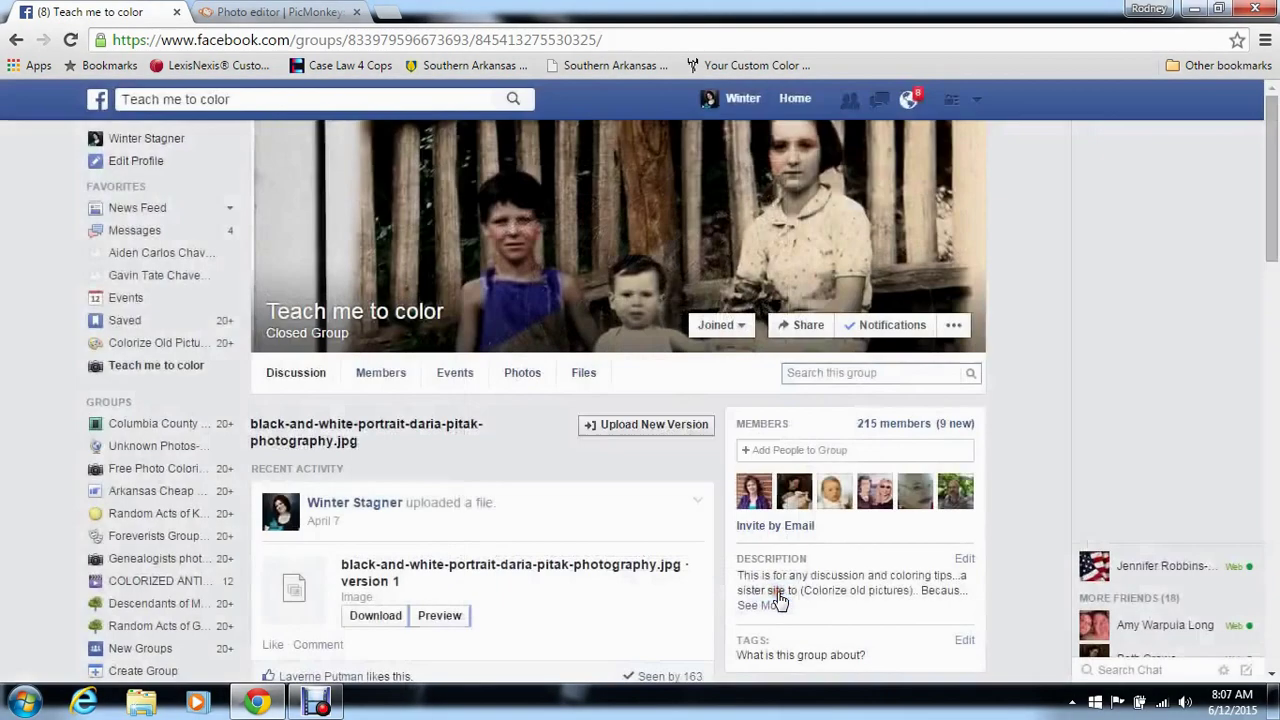
pyautogui.click(1274, 677)
pyautogui.scroll(-4, 1274, 677)
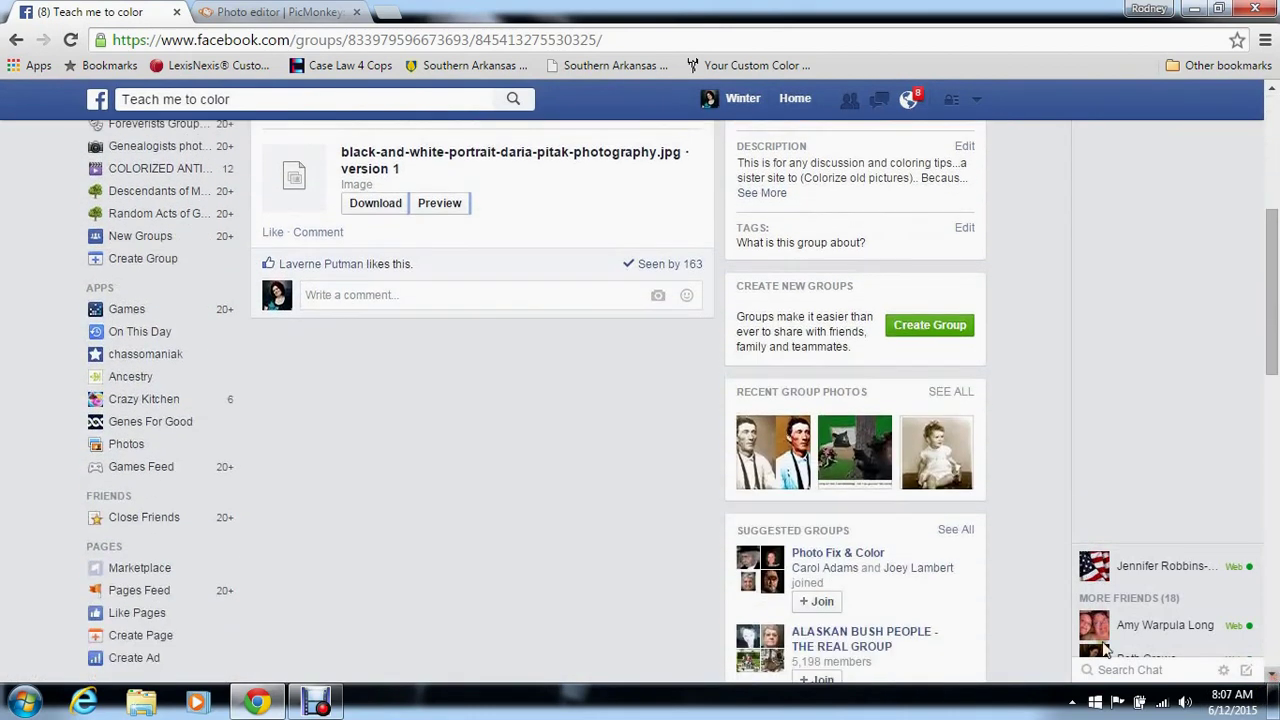
pyautogui.click(380, 206)
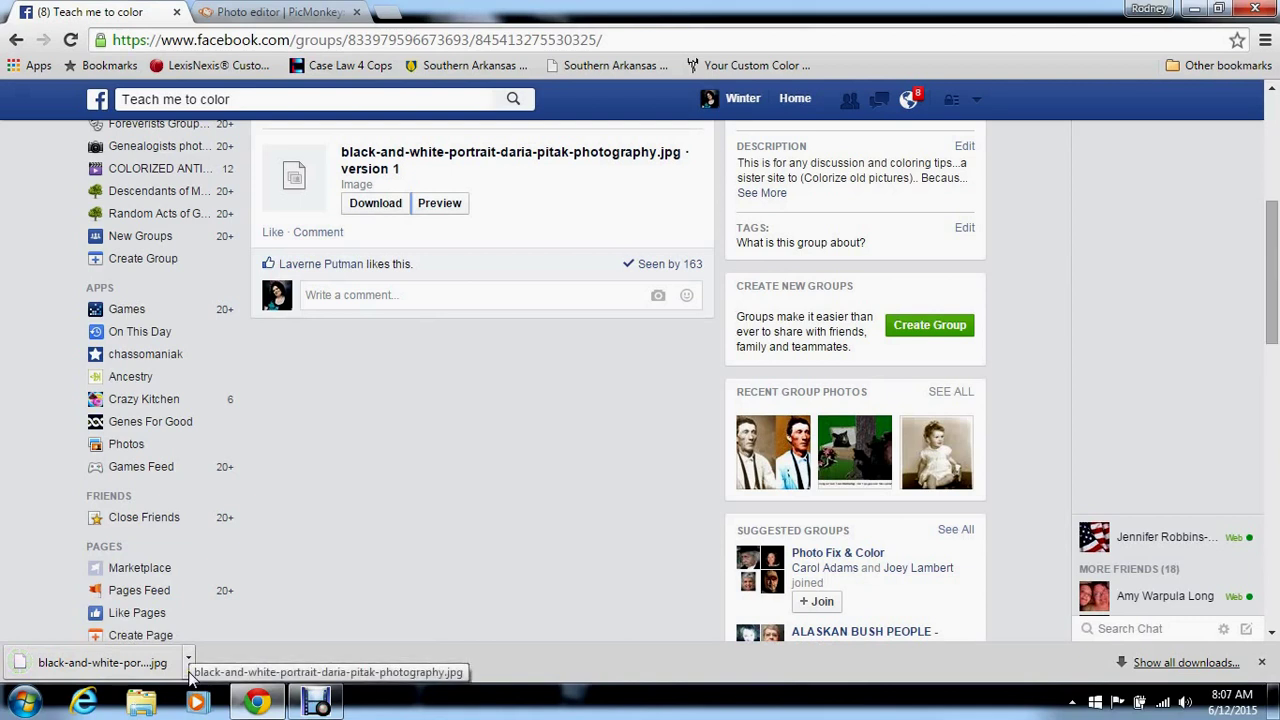
# Check the downloaded portrait in its Downloads folder and close the folder window
pyautogui.click(188, 664)
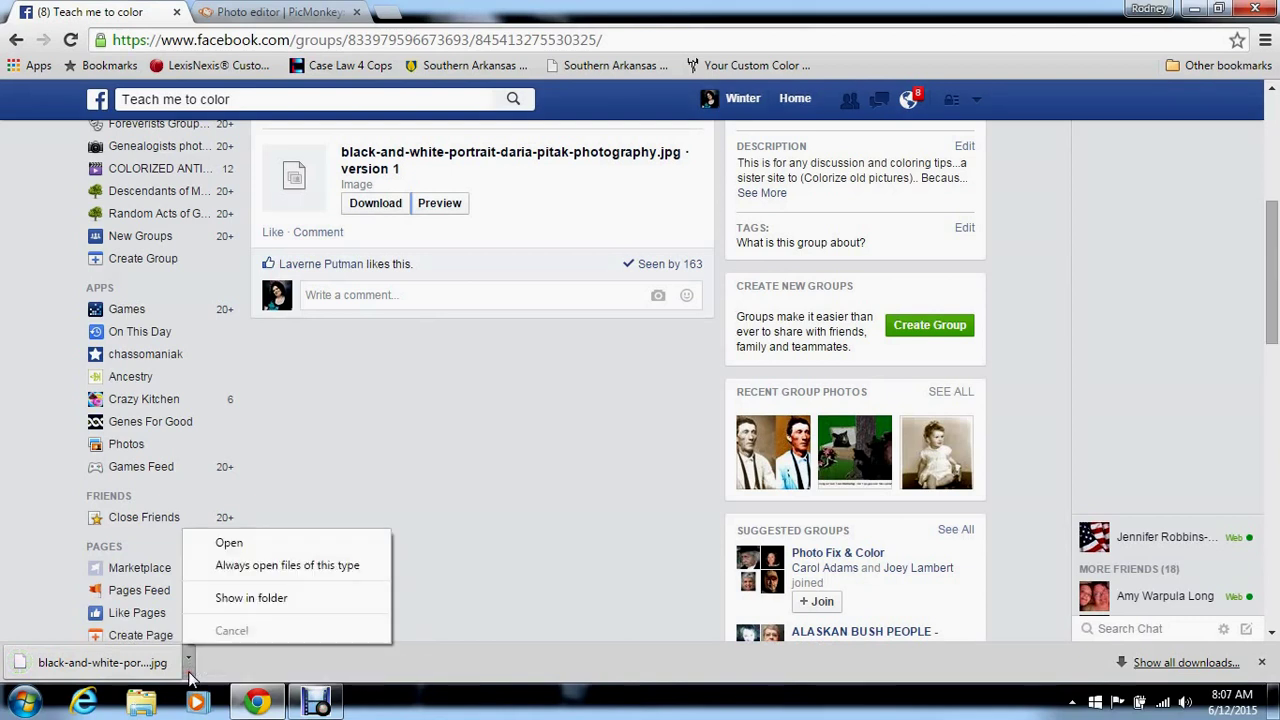
pyautogui.click(245, 597)
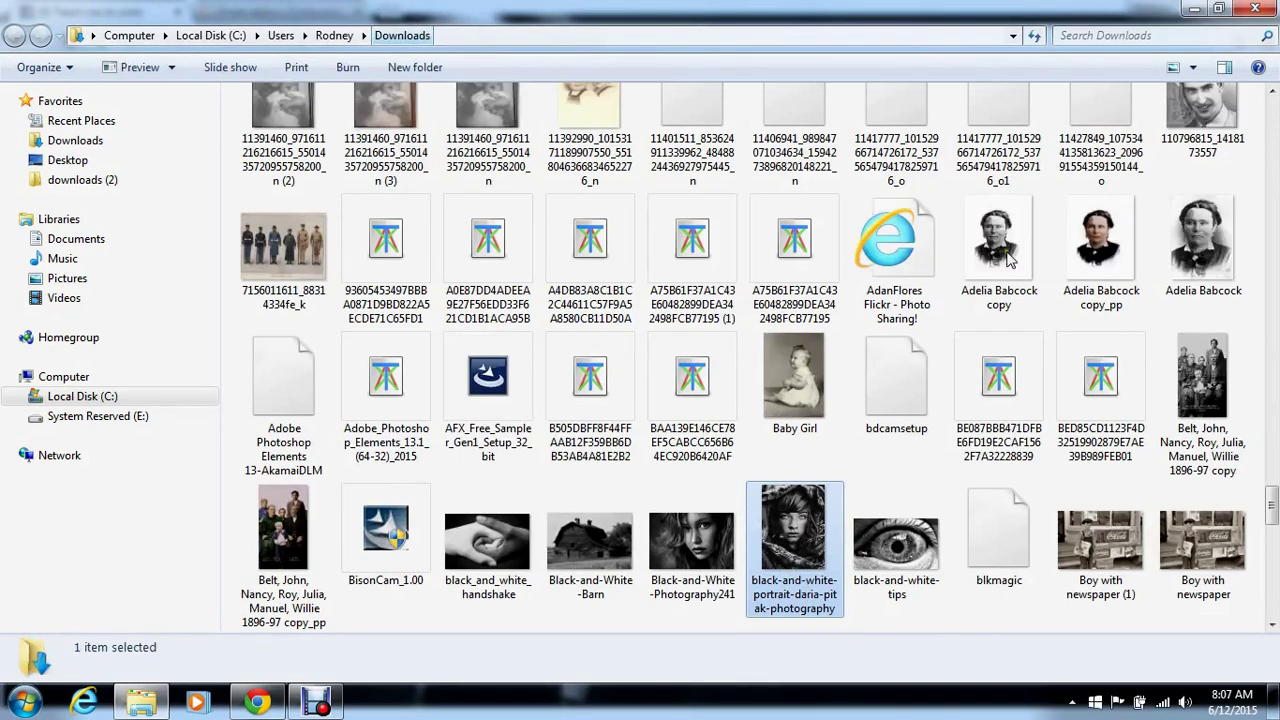
pyautogui.click(1265, 10)
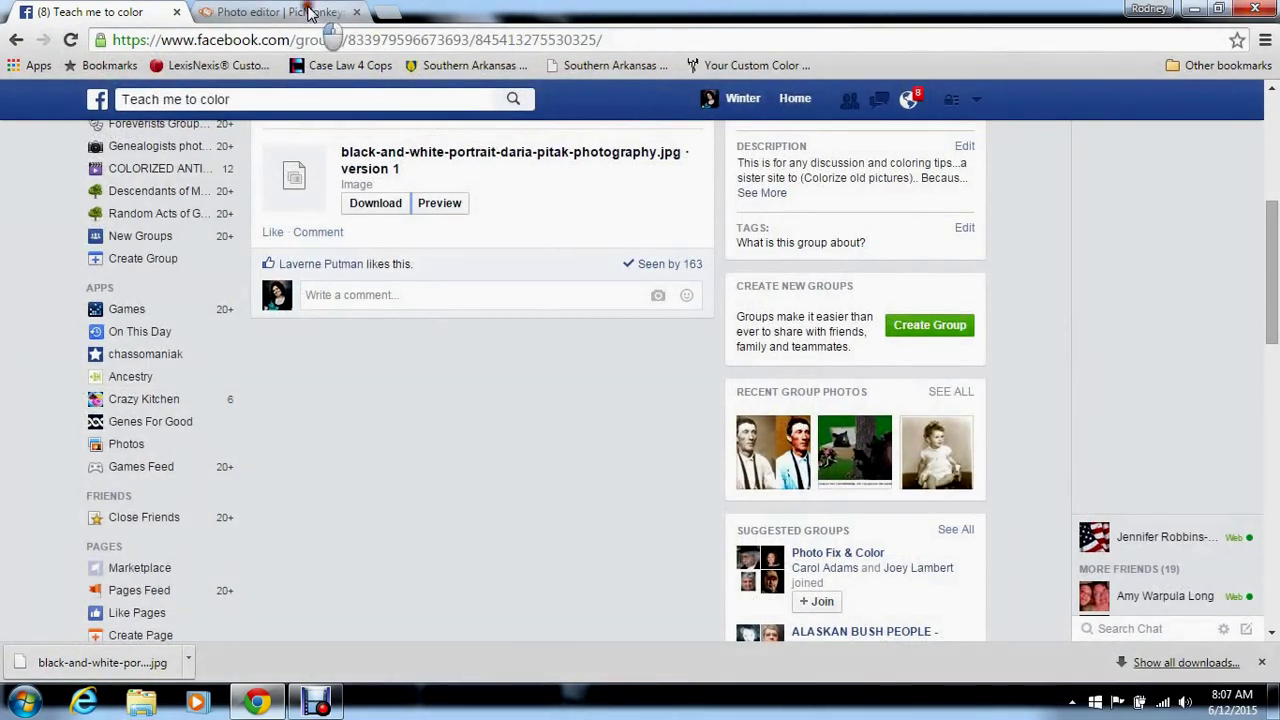
# Switch to PicMonkey and start a Touch Up session with a photo from the computer
pyautogui.click(308, 12)
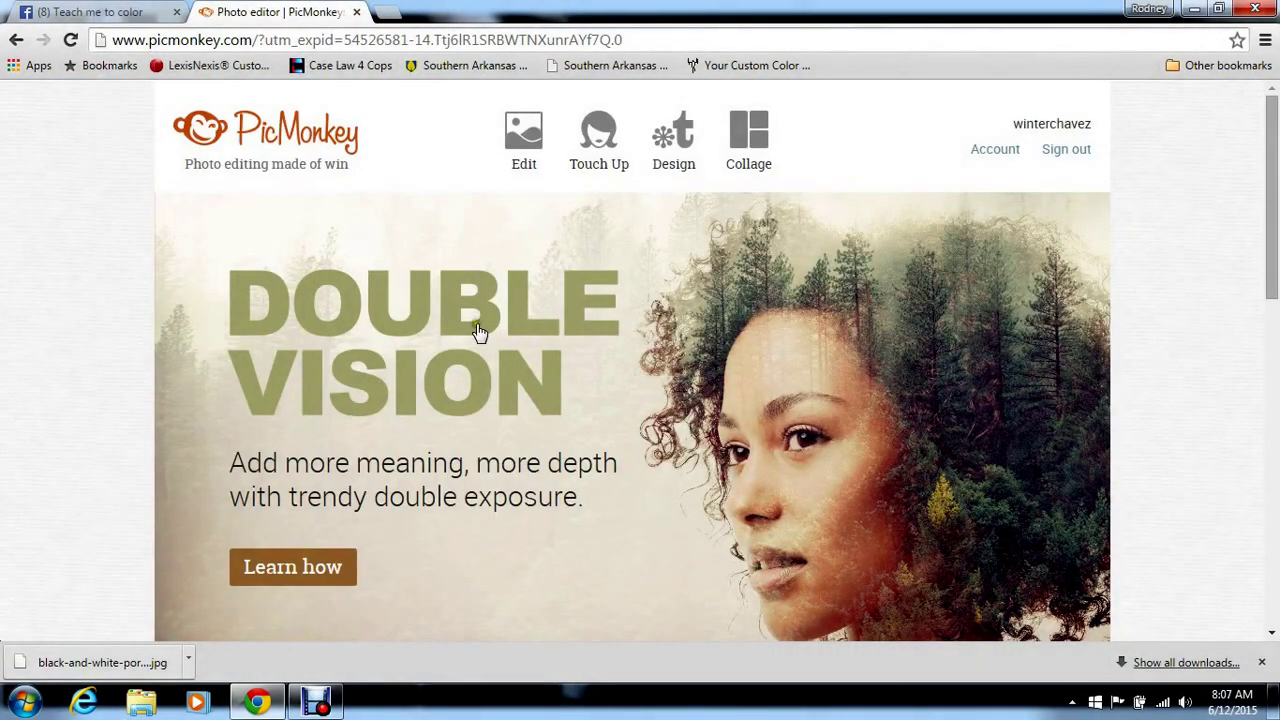
pyautogui.click(590, 163)
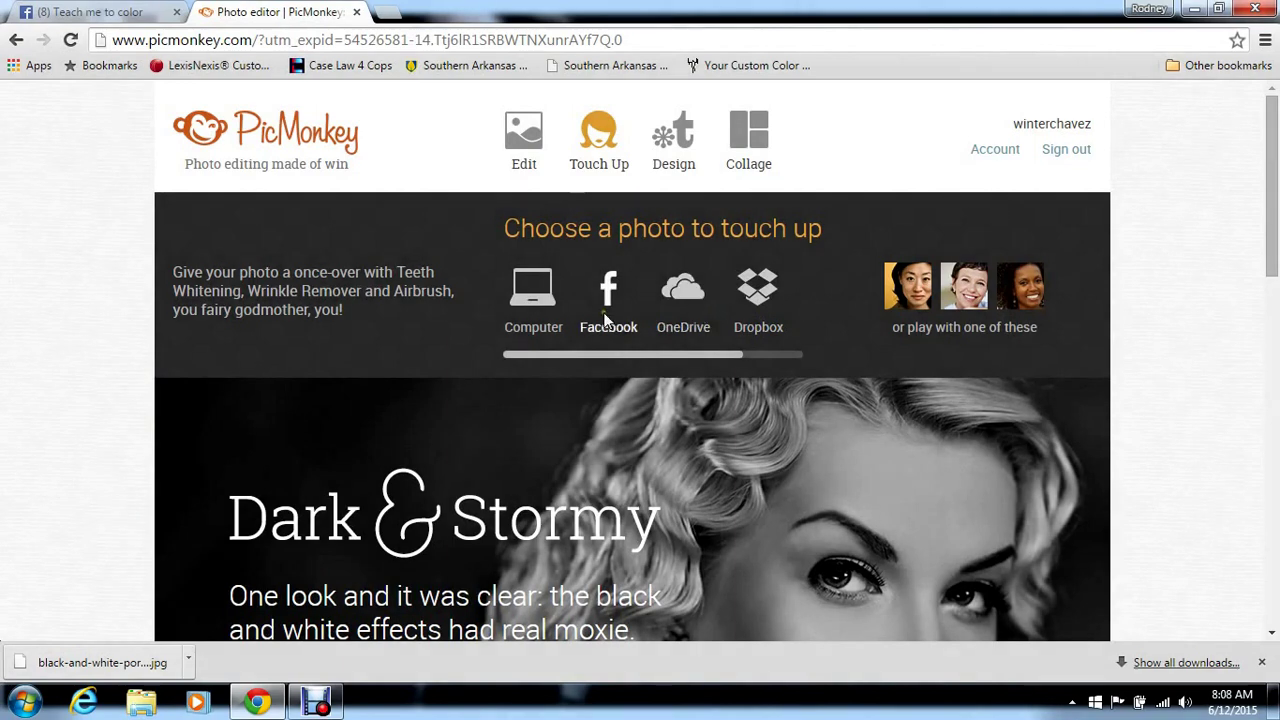
pyautogui.click(522, 299)
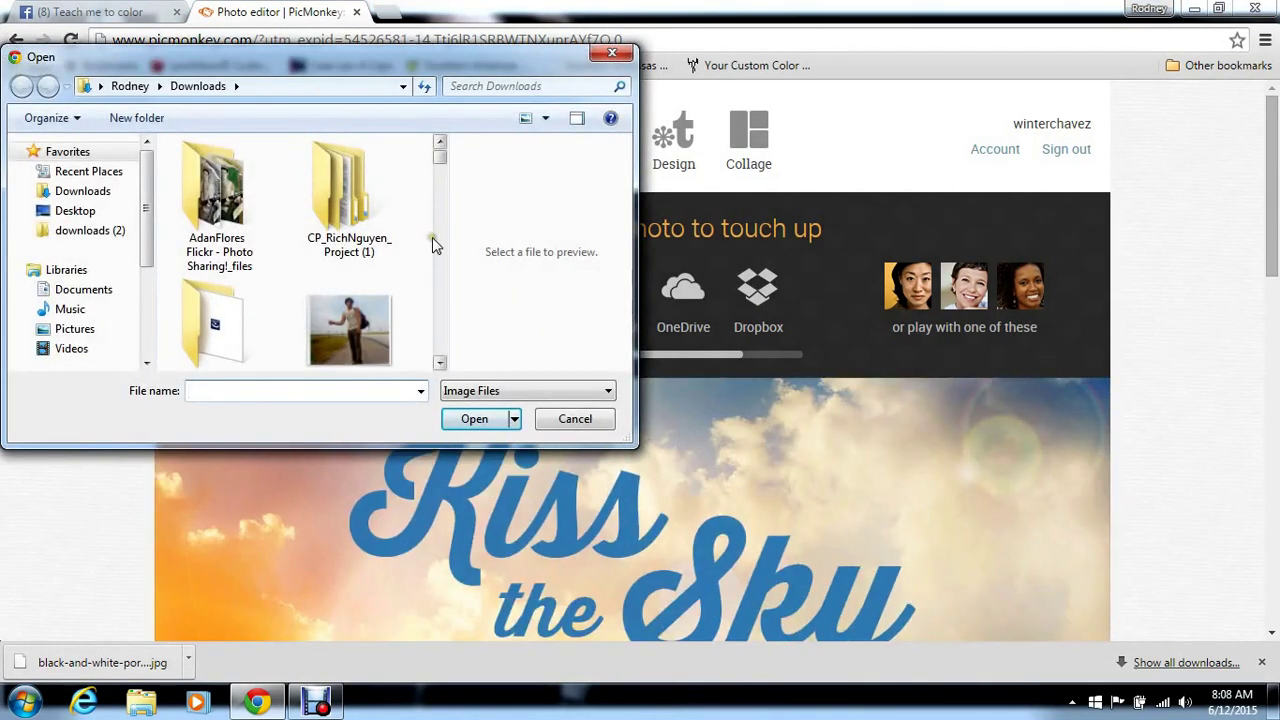
# Find black-and-white-portrait-daria-pitak-photography in Downloads and open it in the editor
pyautogui.moveTo(444, 166); pyautogui.dragTo(448, 213)
pyautogui.click(448, 213)
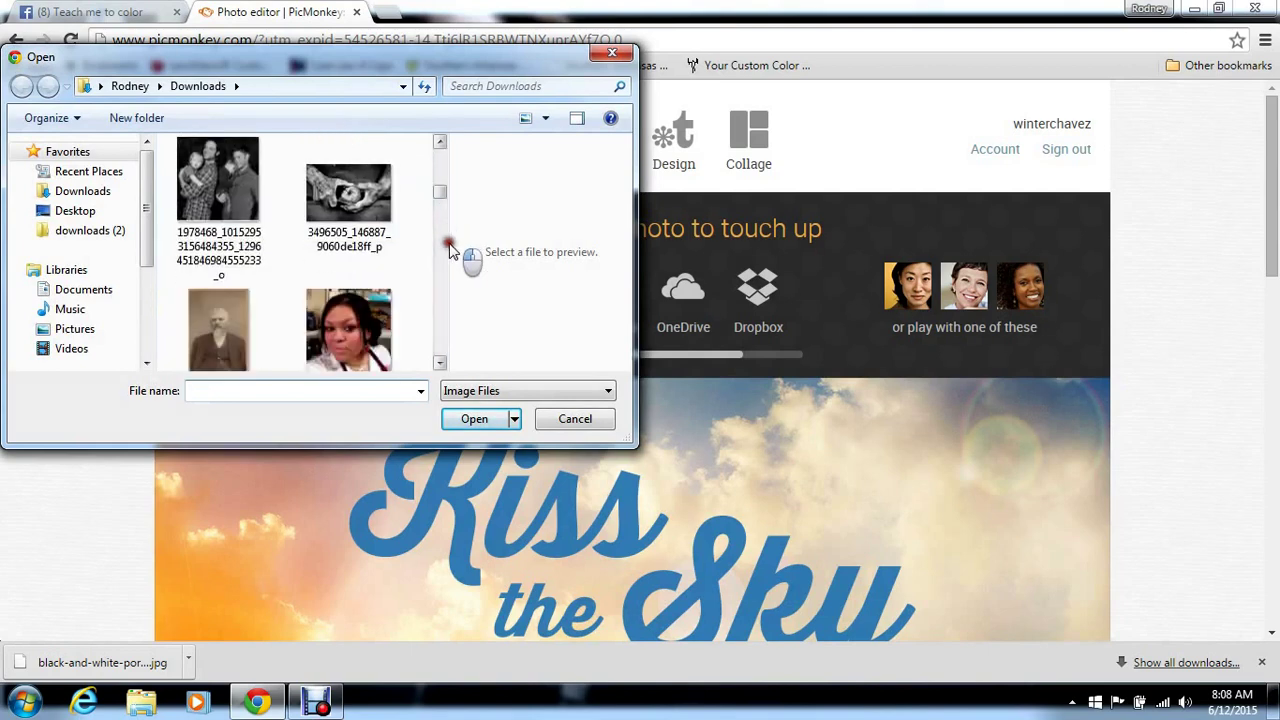
pyautogui.moveTo(443, 194); pyautogui.dragTo(428, 352)
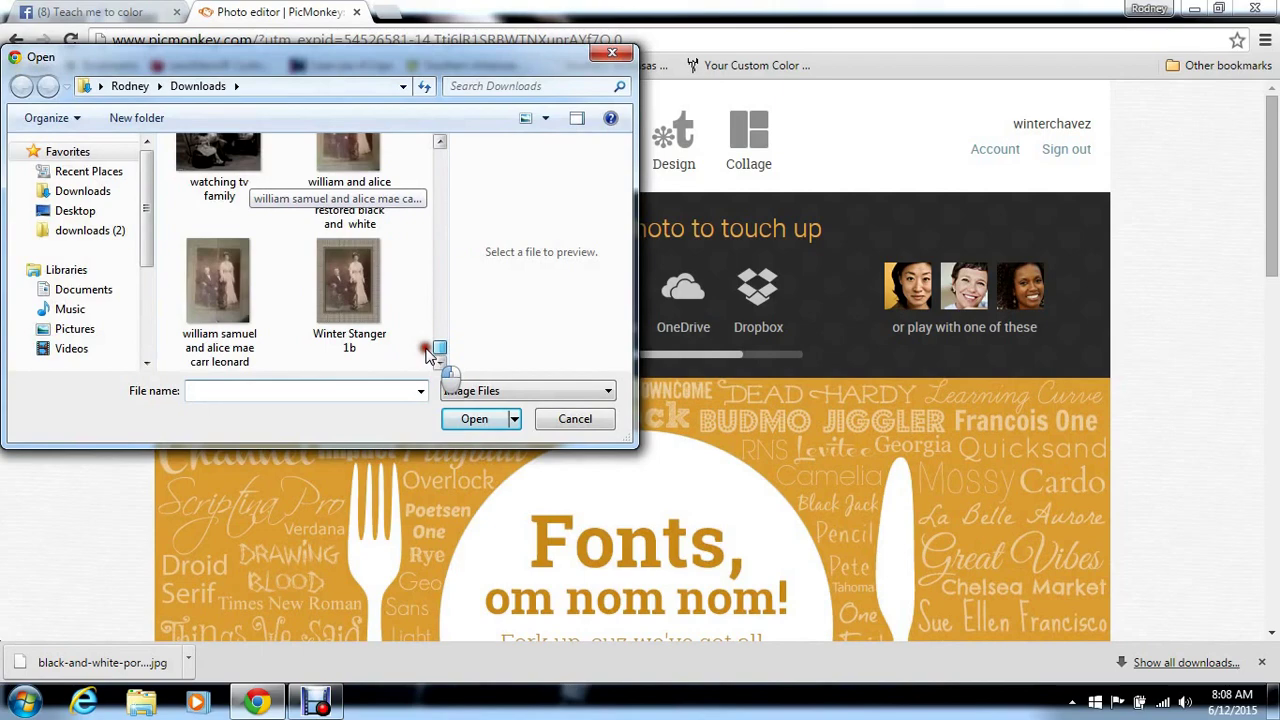
pyautogui.click(440, 143)
pyautogui.click(440, 143)
pyautogui.click(440, 143)
pyautogui.click(440, 143)
pyautogui.click(440, 143)
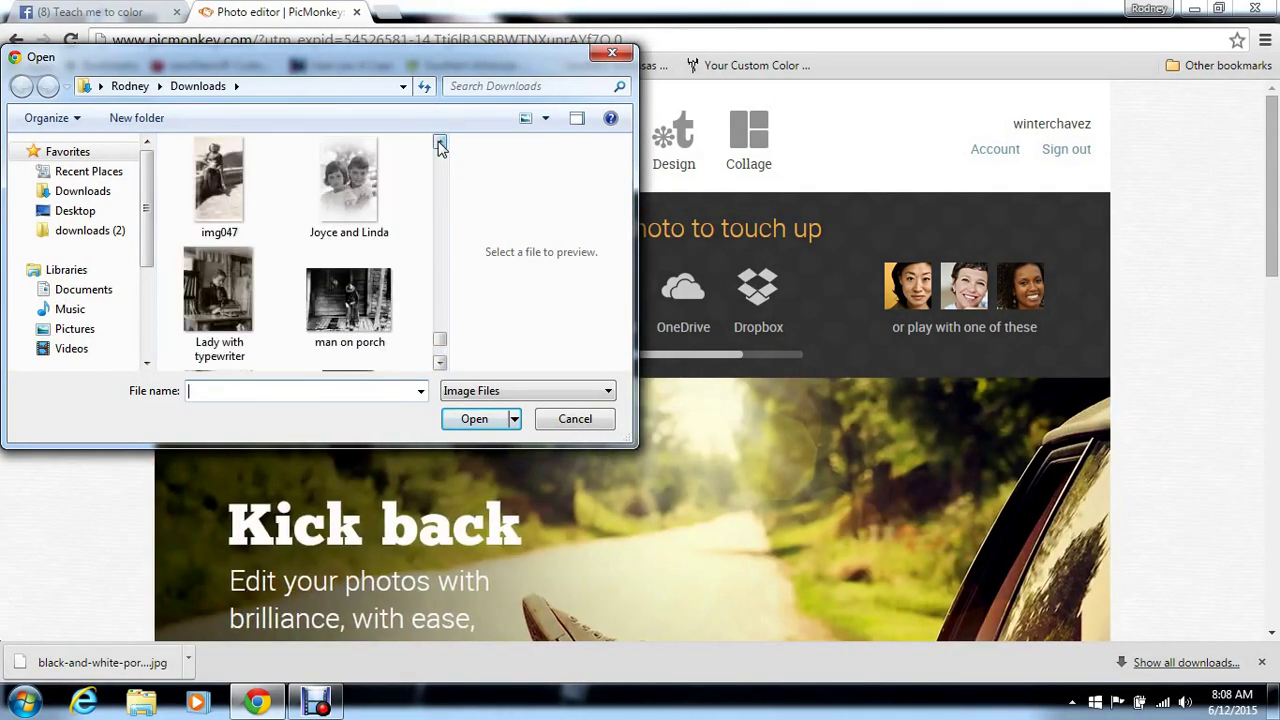
pyautogui.click(440, 143)
pyautogui.click(440, 143)
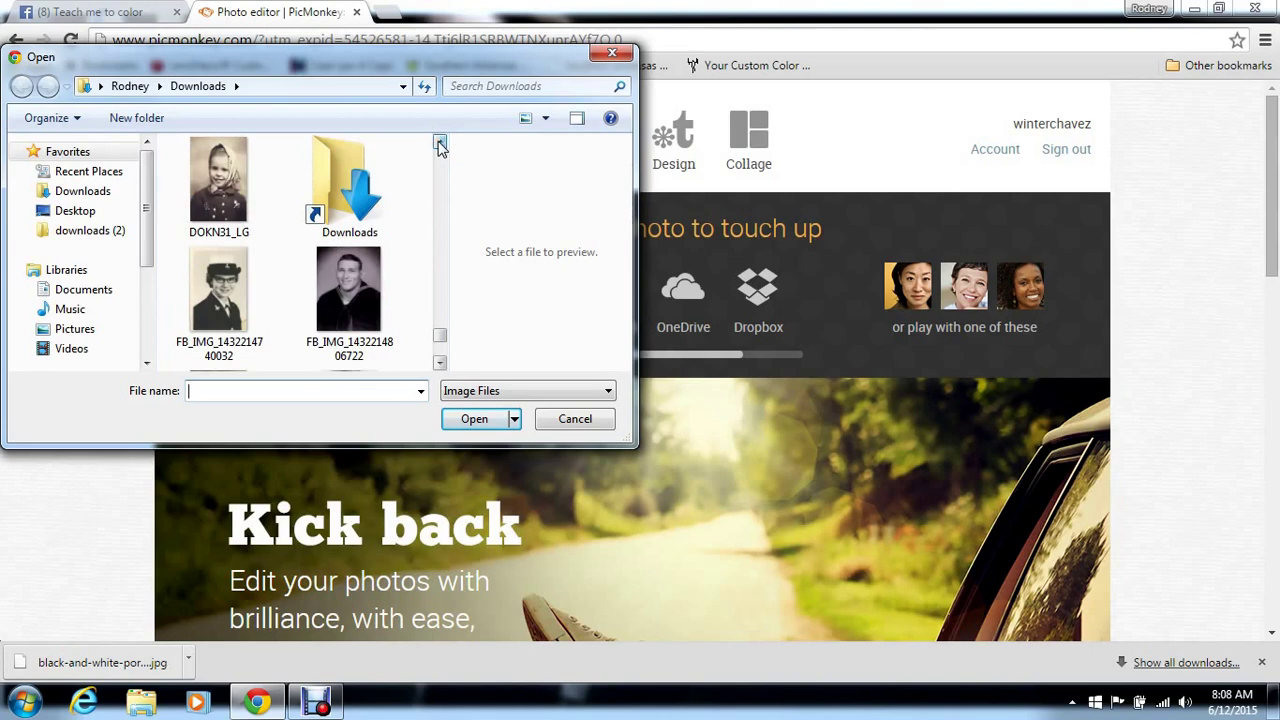
pyautogui.click(440, 143)
pyautogui.click(440, 143)
pyautogui.click(440, 143)
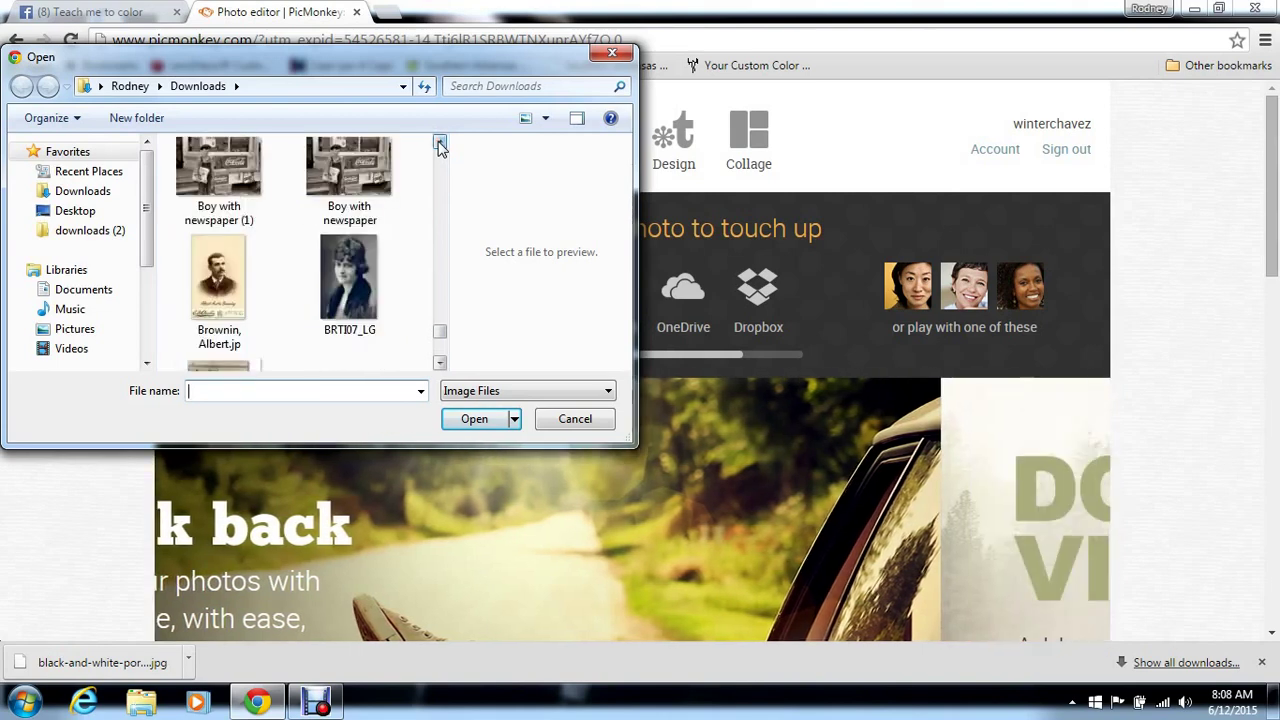
pyautogui.click(440, 143)
pyautogui.click(205, 225)
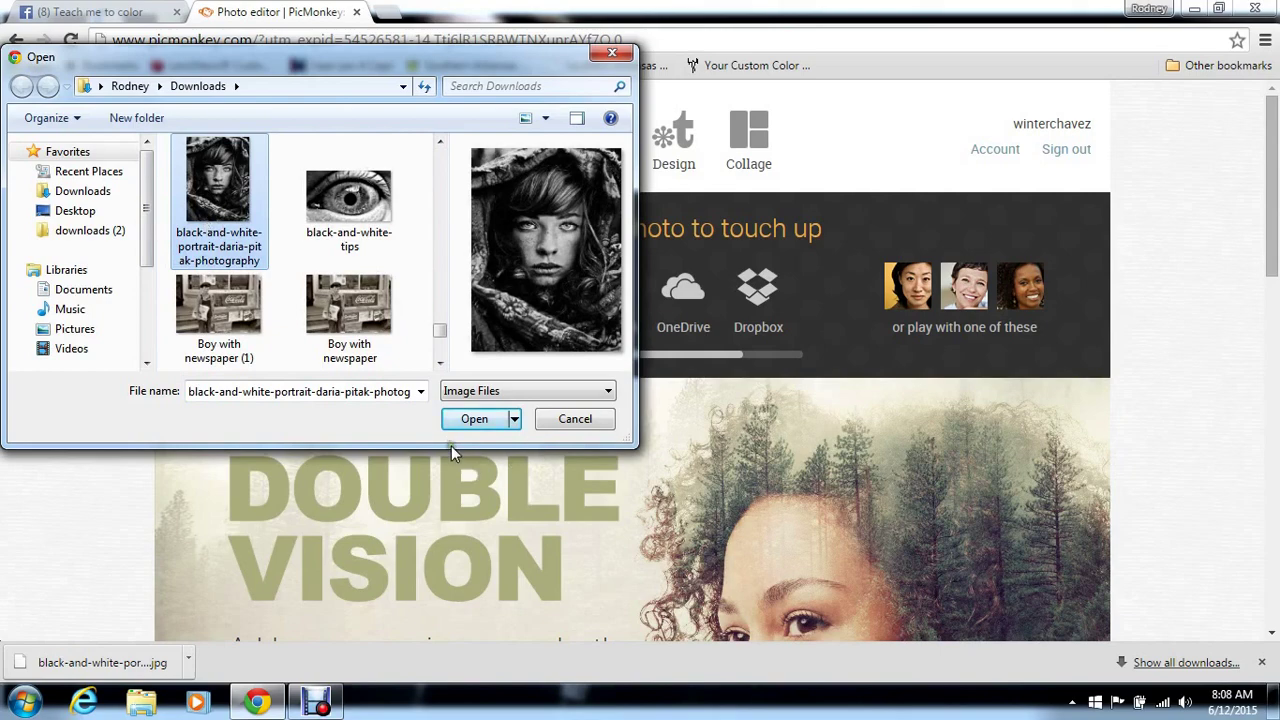
pyautogui.click(475, 422)
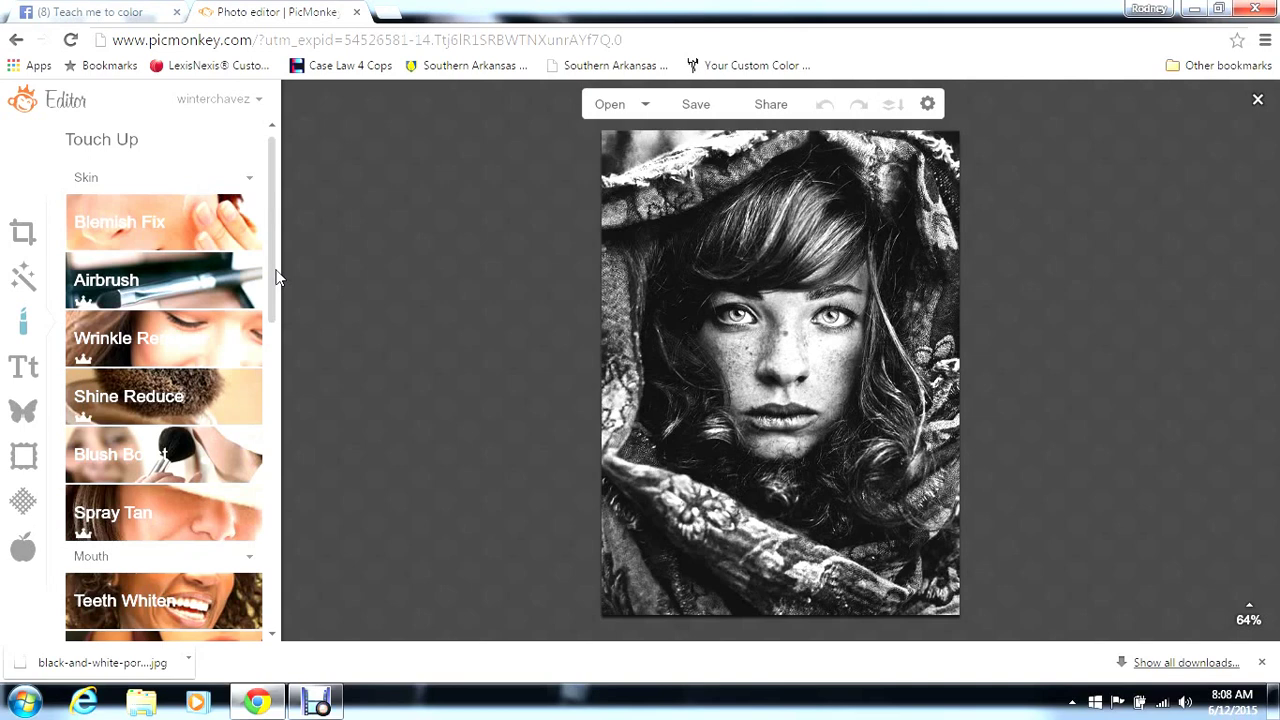
# Set up the Highlights touch-up with dark green 177218, brush size 82 and 0% fade
pyautogui.click(277, 278)
pyautogui.moveTo(277, 278); pyautogui.dragTo(277, 352)
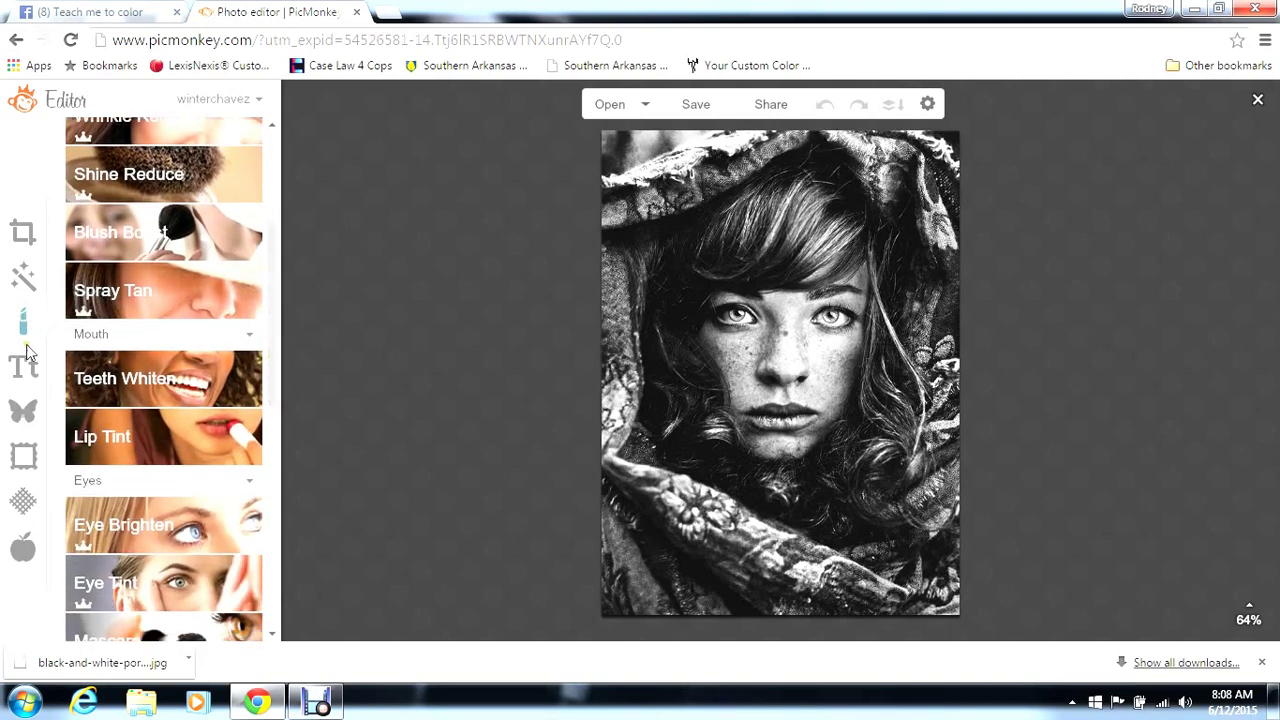
pyautogui.moveTo(270, 246); pyautogui.dragTo(287, 544)
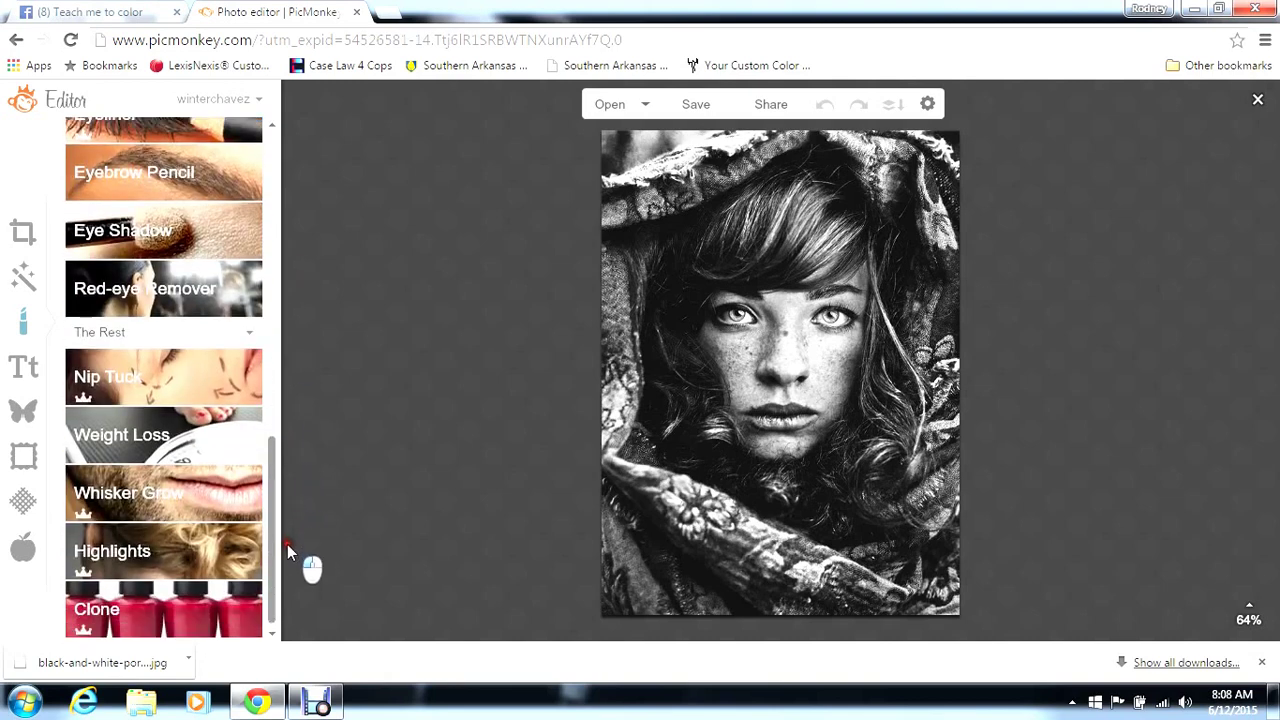
pyautogui.click(207, 550)
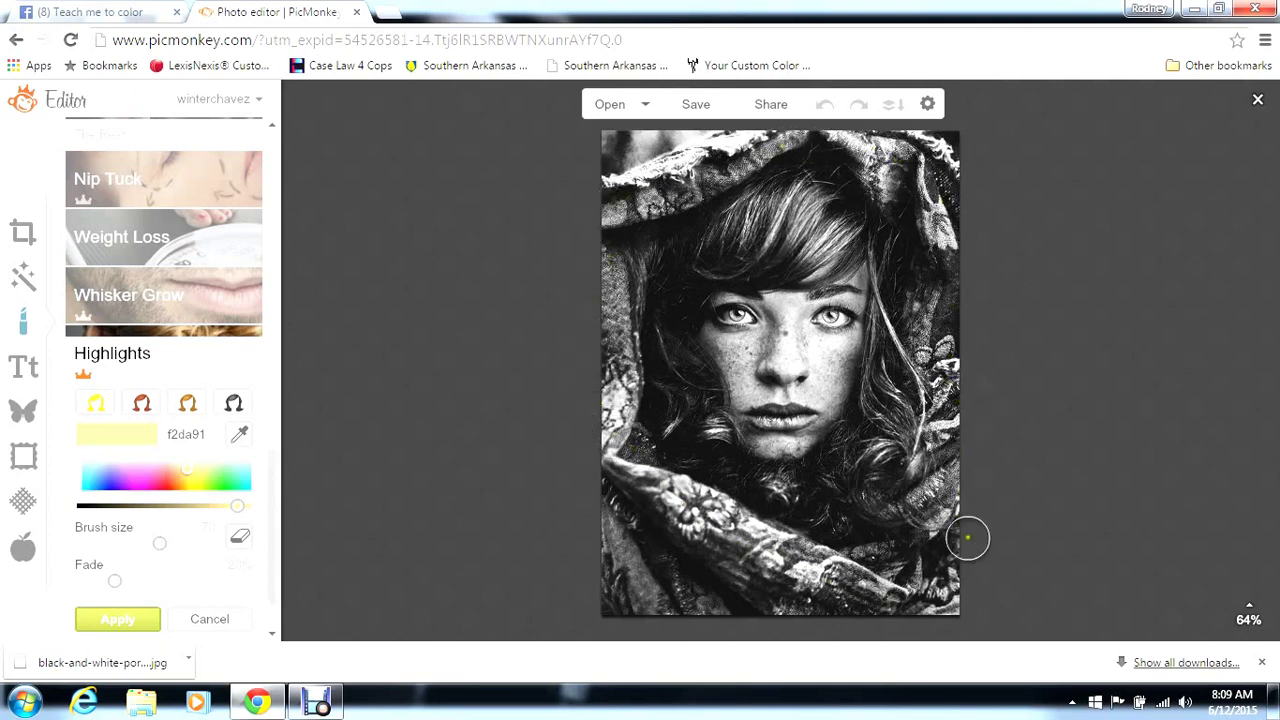
pyautogui.click(223, 482)
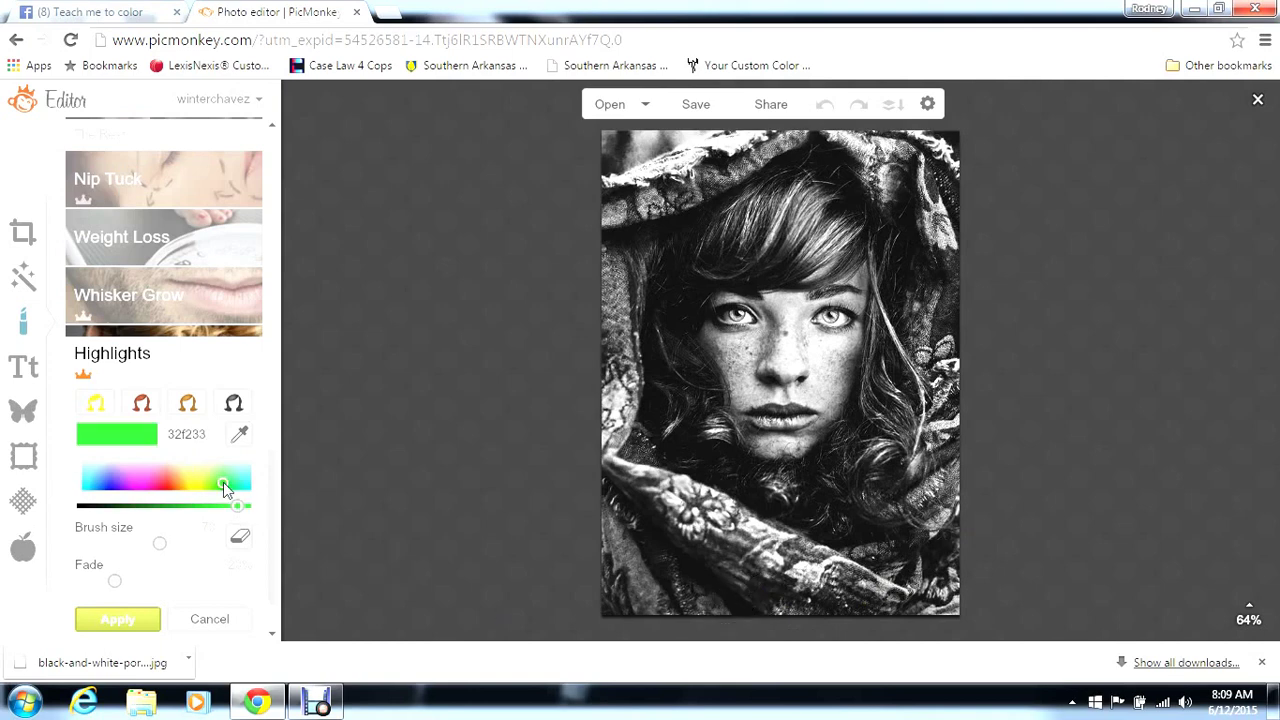
pyautogui.click(169, 507)
pyautogui.moveTo(169, 507)
pyautogui.mouseDown()
pyautogui.moveTo(120, 553)
pyautogui.moveTo(205, 565)
pyautogui.moveTo(85, 522)
pyautogui.moveTo(166, 546)
pyautogui.mouseUp()
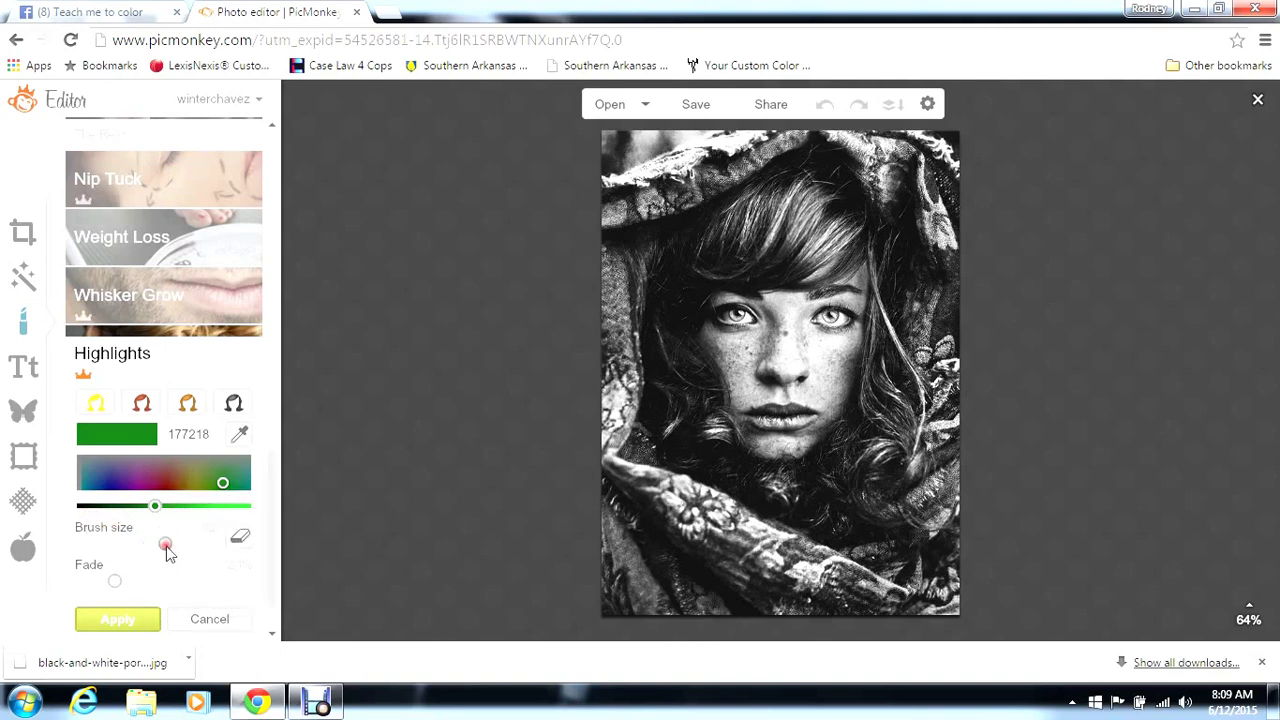
pyautogui.moveTo(115, 587); pyautogui.dragTo(118, 588)
pyautogui.moveTo(118, 587)
pyautogui.mouseDown()
pyautogui.moveTo(229, 592)
pyautogui.moveTo(73, 590)
pyautogui.mouseUp()
# Paint the green highlight over the whole cloth wrap around the woman's head and shoulders, keeping to its edges
pyautogui.click(616, 481)
pyautogui.moveTo(616, 481)
pyautogui.mouseDown()
pyautogui.moveTo(706, 560)
pyautogui.moveTo(786, 606)
pyautogui.moveTo(870, 598)
pyautogui.moveTo(795, 583)
pyautogui.moveTo(648, 488)
pyautogui.moveTo(738, 526)
pyautogui.moveTo(768, 568)
pyautogui.moveTo(772, 542)
pyautogui.moveTo(820, 568)
pyautogui.moveTo(891, 554)
pyautogui.moveTo(946, 588)
pyautogui.mouseUp()
pyautogui.moveTo(844, 598)
pyautogui.mouseDown()
pyautogui.moveTo(607, 609)
pyautogui.moveTo(600, 514)
pyautogui.moveTo(690, 598)
pyautogui.moveTo(614, 600)
pyautogui.moveTo(597, 509)
pyautogui.moveTo(612, 341)
pyautogui.moveTo(597, 251)
pyautogui.moveTo(628, 476)
pyautogui.moveTo(606, 417)
pyautogui.mouseUp()
pyautogui.moveTo(596, 210)
pyautogui.mouseDown()
pyautogui.moveTo(785, 135)
pyautogui.moveTo(688, 178)
pyautogui.mouseUp()
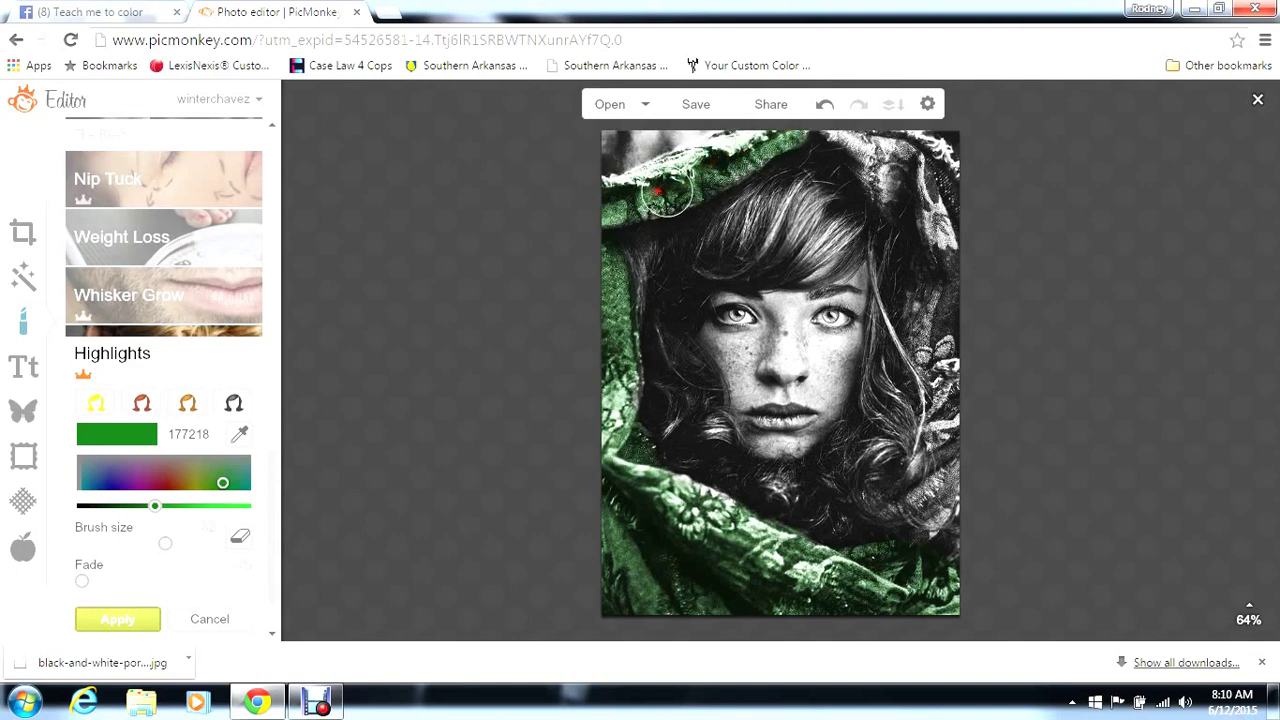
pyautogui.moveTo(835, 142)
pyautogui.mouseDown()
pyautogui.moveTo(925, 170)
pyautogui.moveTo(905, 150)
pyautogui.moveTo(949, 186)
pyautogui.moveTo(951, 260)
pyautogui.moveTo(908, 209)
pyautogui.moveTo(905, 192)
pyautogui.moveTo(969, 289)
pyautogui.moveTo(954, 374)
pyautogui.moveTo(928, 281)
pyautogui.moveTo(931, 332)
pyautogui.moveTo(960, 389)
pyautogui.moveTo(960, 477)
pyautogui.moveTo(946, 508)
pyautogui.moveTo(965, 532)
pyautogui.moveTo(885, 543)
pyautogui.mouseUp()
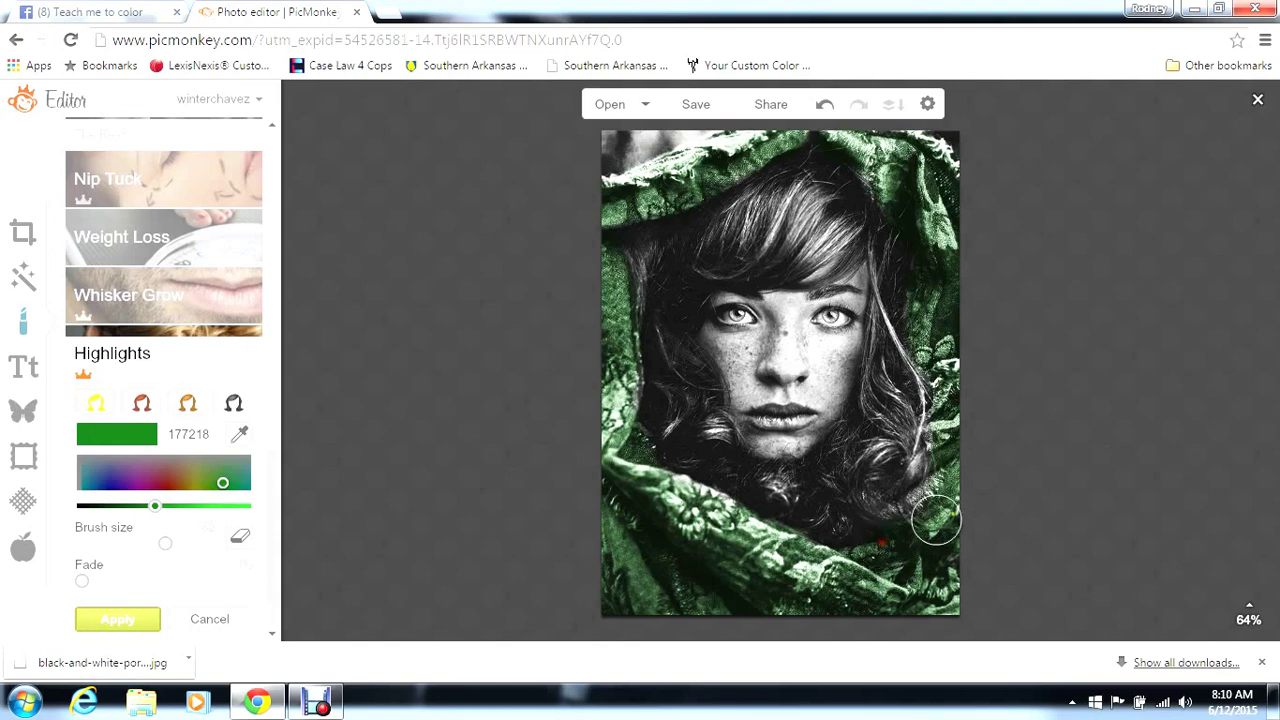
pyautogui.moveTo(930, 495)
pyautogui.mouseDown()
pyautogui.moveTo(969, 500)
pyautogui.moveTo(949, 477)
pyautogui.moveTo(907, 549)
pyautogui.moveTo(838, 574)
pyautogui.moveTo(968, 586)
pyautogui.moveTo(966, 543)
pyautogui.moveTo(802, 540)
pyautogui.mouseUp()
pyautogui.moveTo(606, 485)
pyautogui.mouseDown()
pyautogui.moveTo(600, 437)
pyautogui.moveTo(623, 443)
pyautogui.mouseUp()
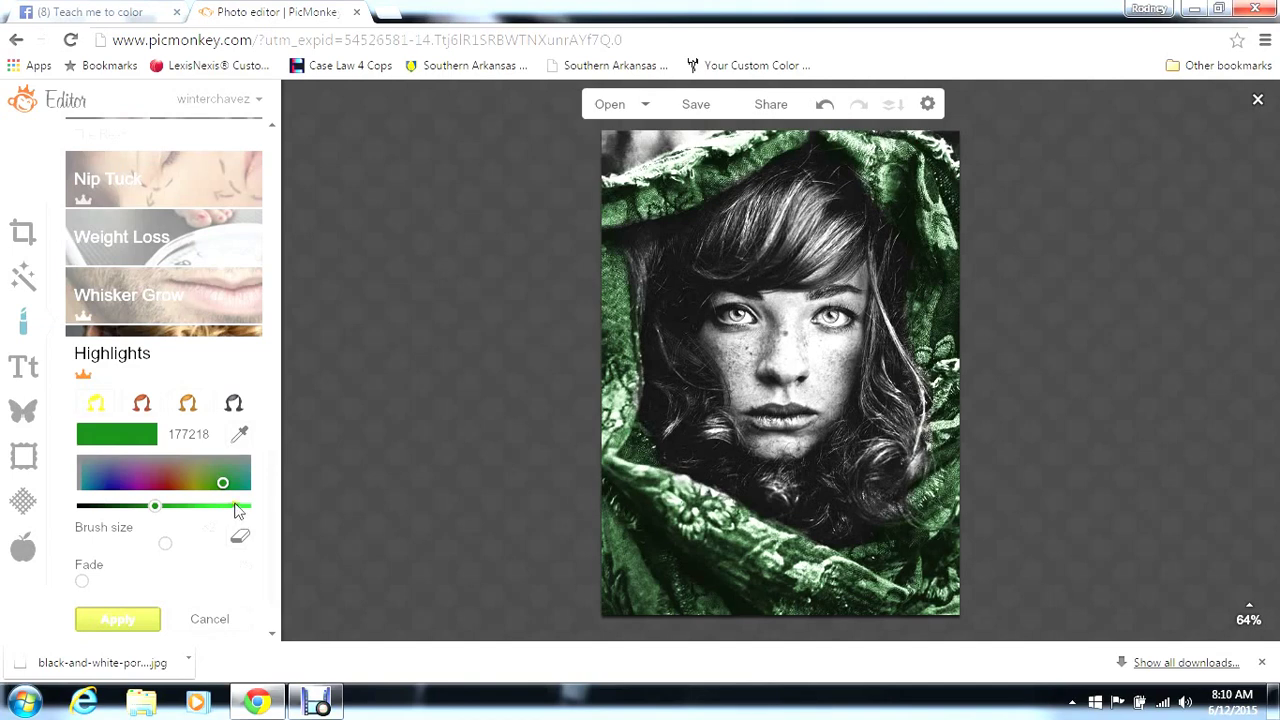
# Brighten the highlight on the cloth to full intensity and change its colour to light blue 7e90ff
pyautogui.click(234, 507)
pyautogui.moveTo(236, 509); pyautogui.dragTo(246, 509)
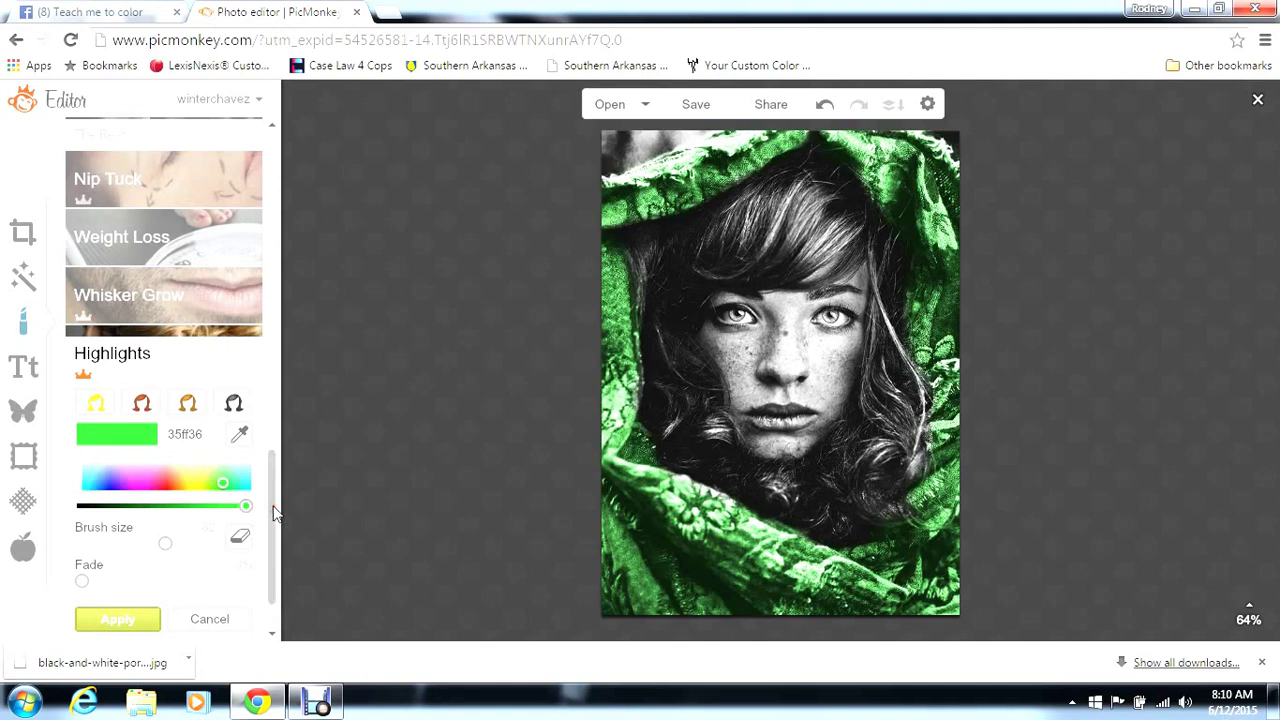
pyautogui.moveTo(226, 486)
pyautogui.mouseDown()
pyautogui.moveTo(108, 489)
pyautogui.moveTo(106, 472)
pyautogui.mouseUp()
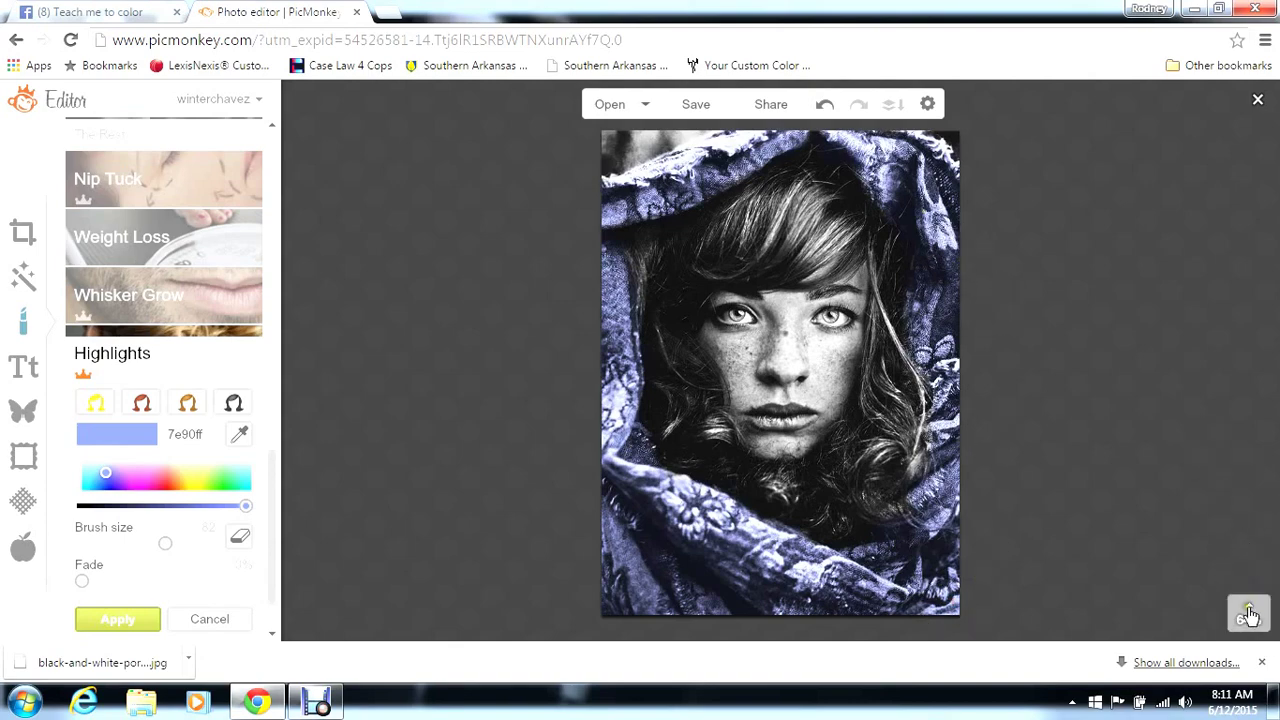
# Inspect the coloured cloth's edges up close at 171% and set the Highlights brush size to 24
pyautogui.moveTo(1248, 610)
pyautogui.moveTo(1251, 555); pyautogui.dragTo(1256, 548)
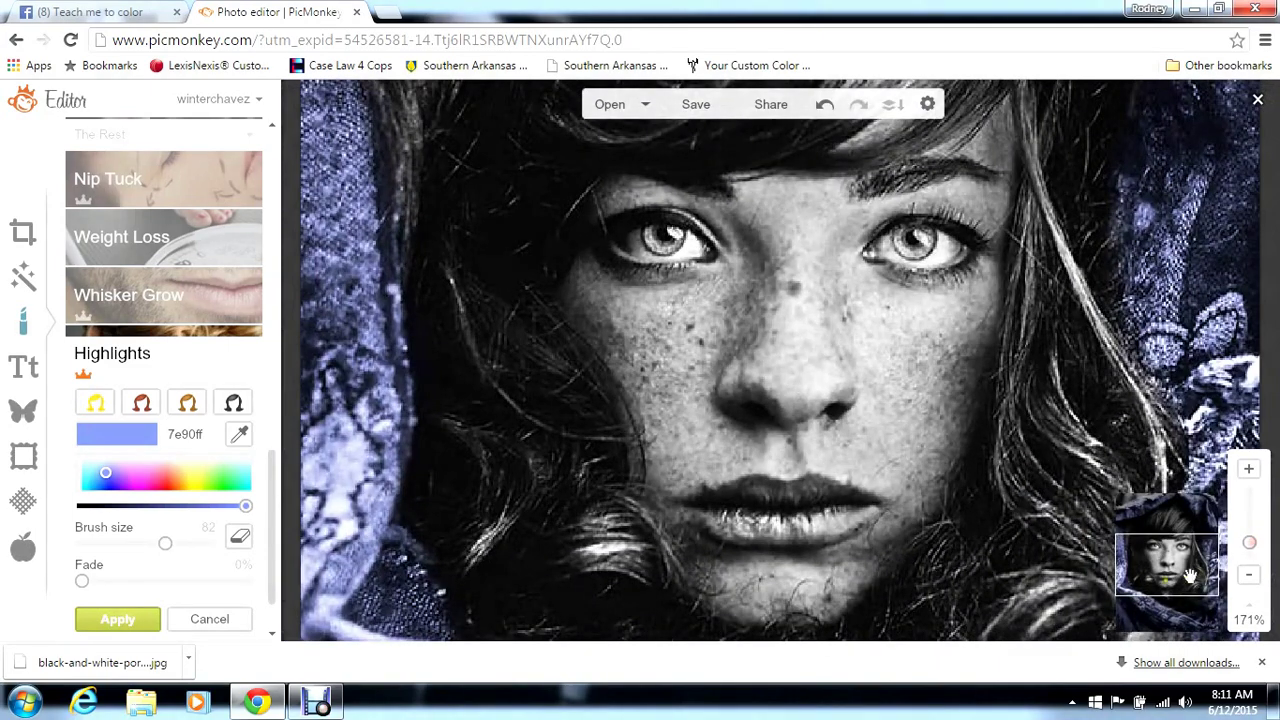
pyautogui.moveTo(1152, 578); pyautogui.dragTo(1152, 543)
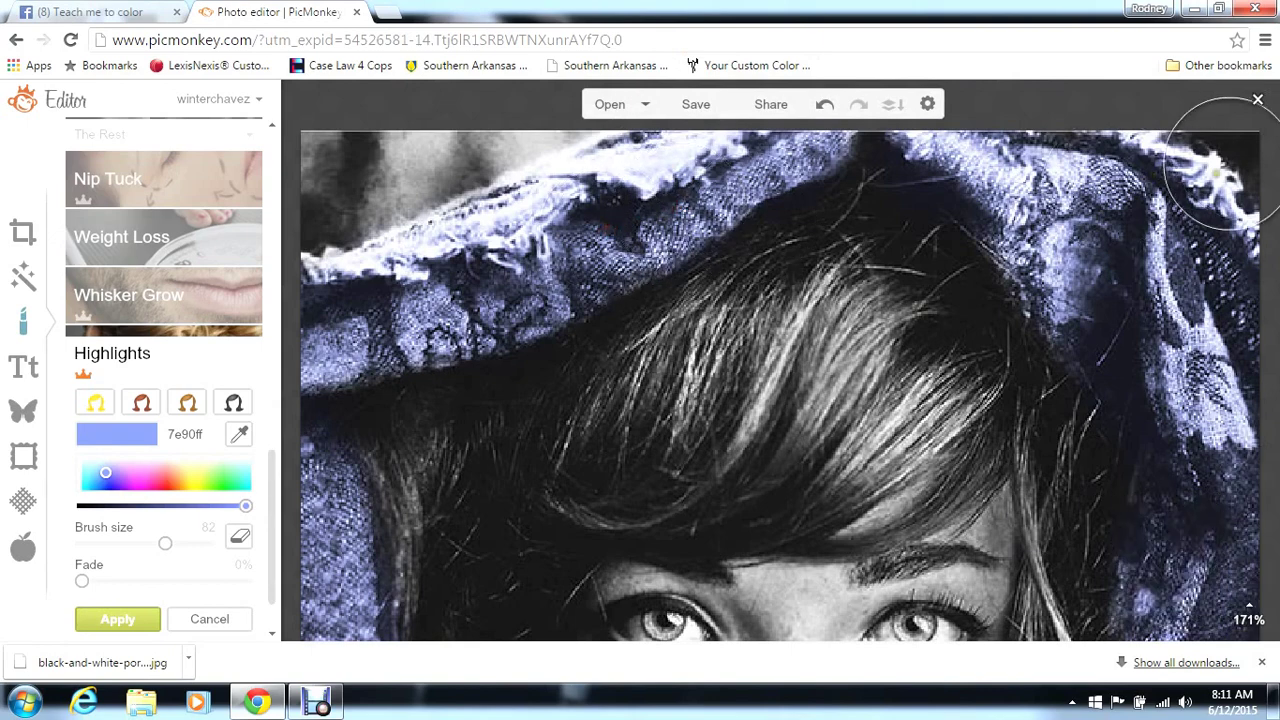
pyautogui.moveTo(1100, 200)
pyautogui.mouseDown()
pyautogui.moveTo(1029, 229)
pyautogui.moveTo(1094, 286)
pyautogui.moveTo(1154, 380)
pyautogui.moveTo(1200, 537)
pyautogui.moveTo(1164, 556)
pyautogui.moveTo(1197, 652)
pyautogui.moveTo(1222, 665)
pyautogui.moveTo(1210, 590)
pyautogui.moveTo(1238, 652)
pyautogui.moveTo(1212, 620)
pyautogui.mouseUp()
pyautogui.moveTo(1263, 614)
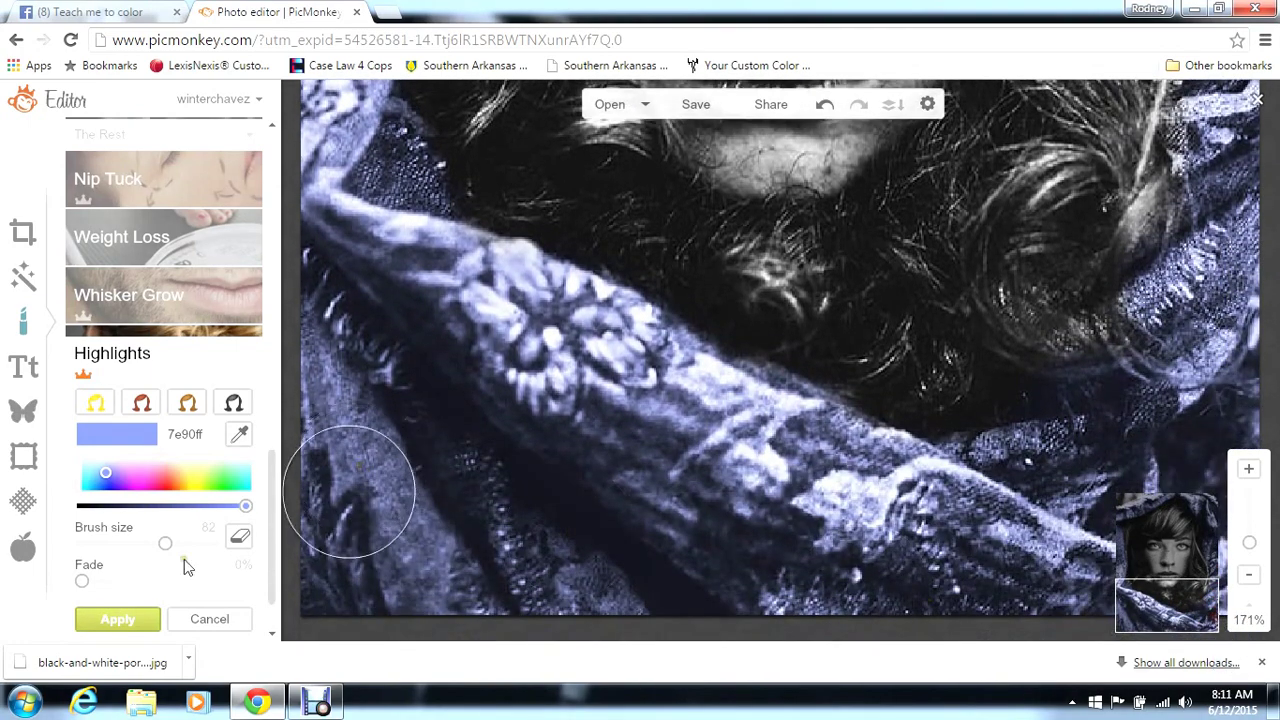
pyautogui.click(125, 543)
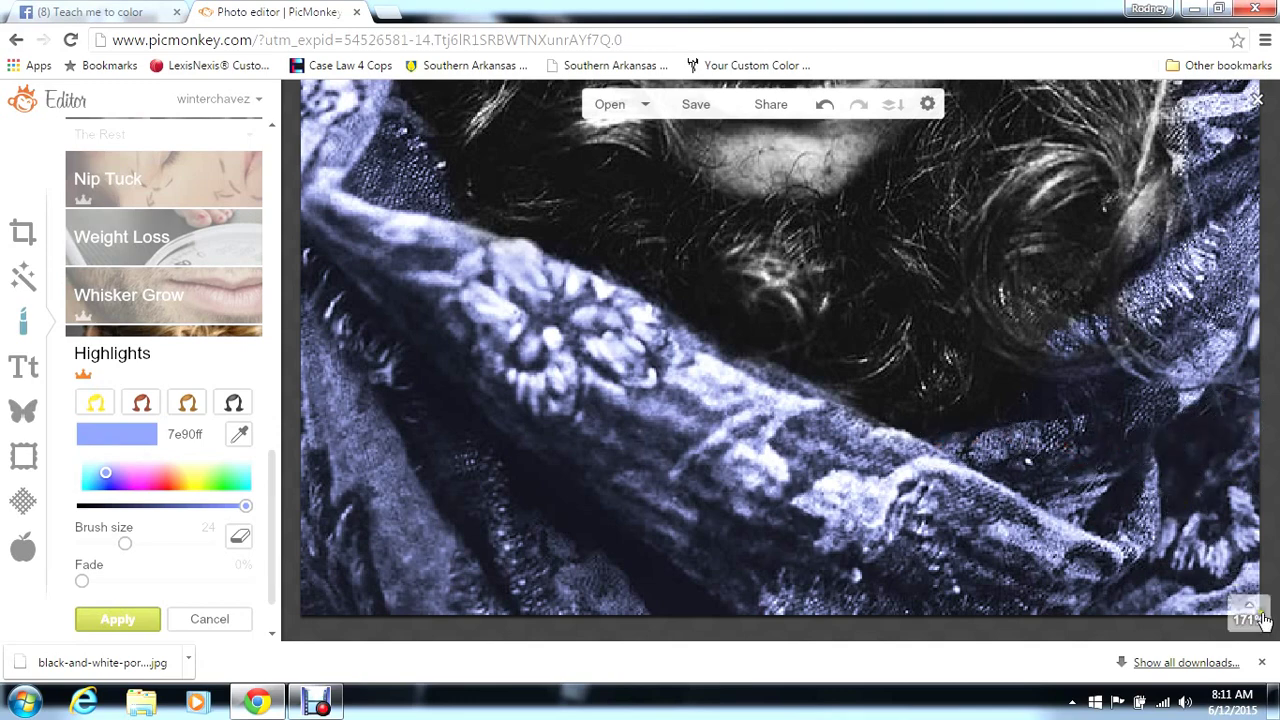
pyautogui.click(1255, 580)
pyautogui.click(1255, 580)
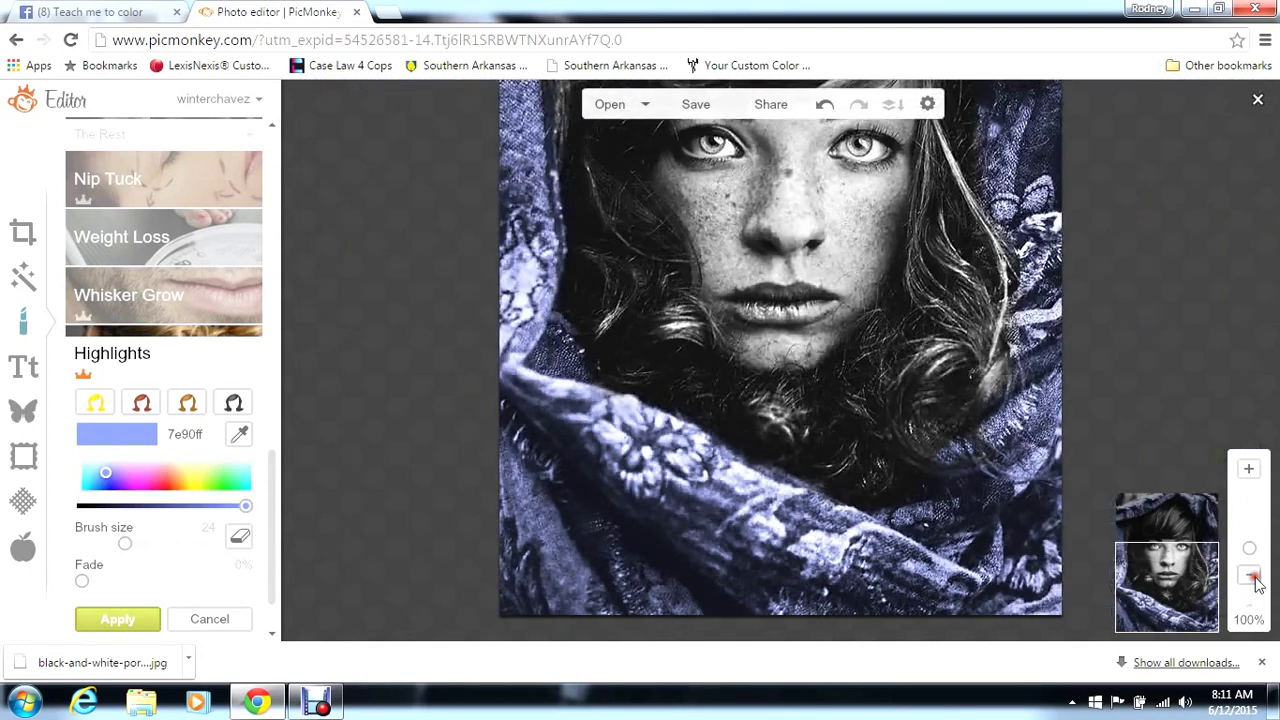
# Check the whole portrait at 64% and apply the light blue highlight on the cloth wrap
pyautogui.click(1255, 580)
pyautogui.click(1255, 580)
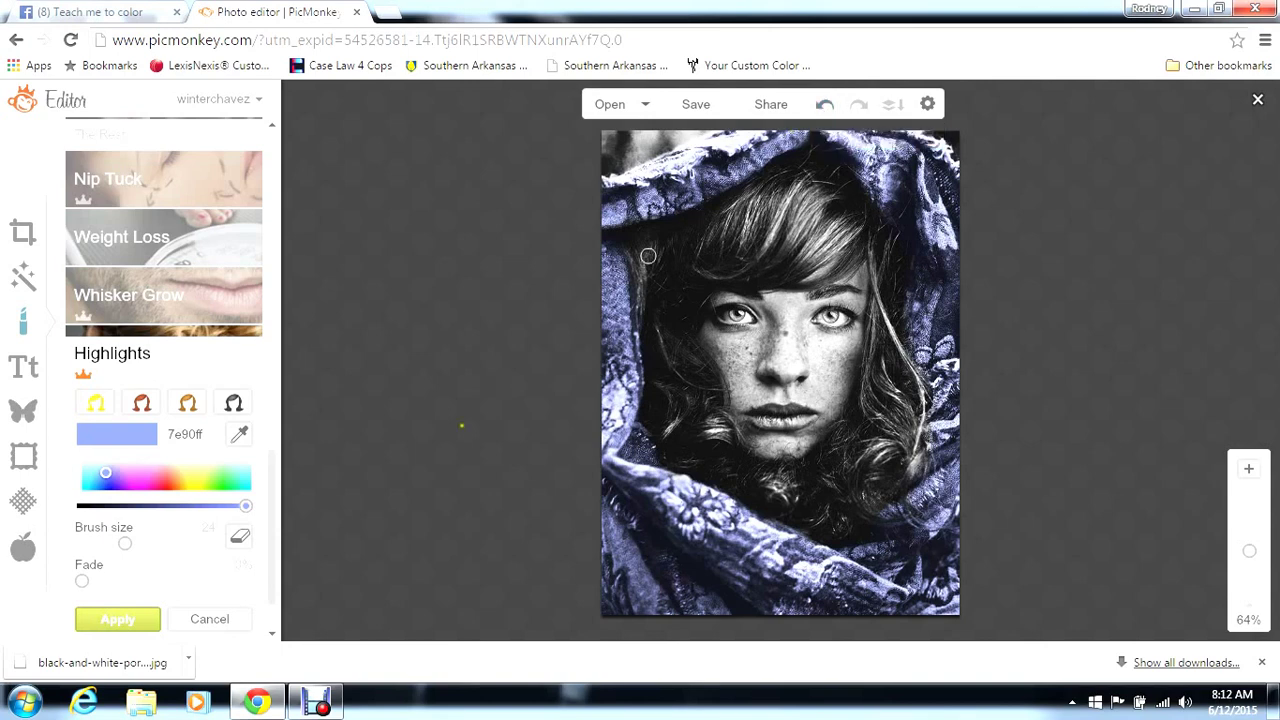
pyautogui.click(150, 620)
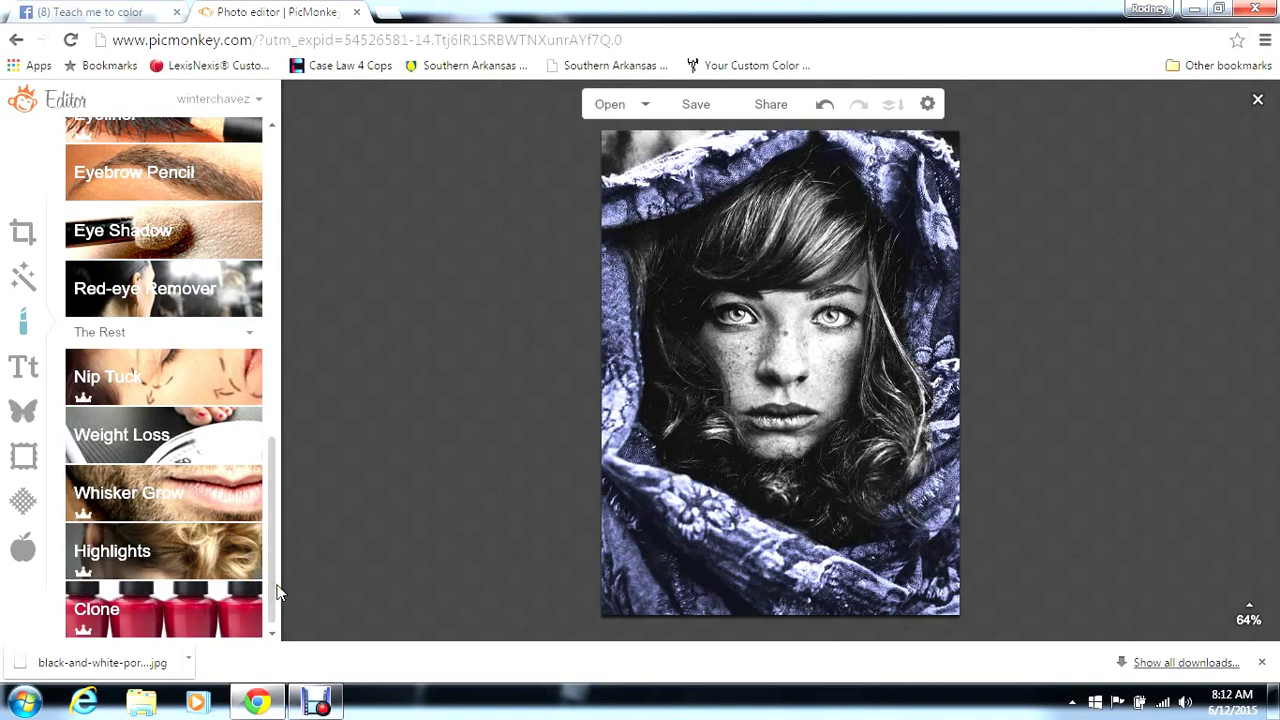
# Start another Highlights touch-up, try the preset hair colours and paint a test streak of blonde f2da91 on the bangs
pyautogui.moveTo(274, 592)
pyautogui.mouseDown()
pyautogui.moveTo(280, 445)
pyautogui.moveTo(293, 676)
pyautogui.mouseUp()
pyautogui.click(199, 565)
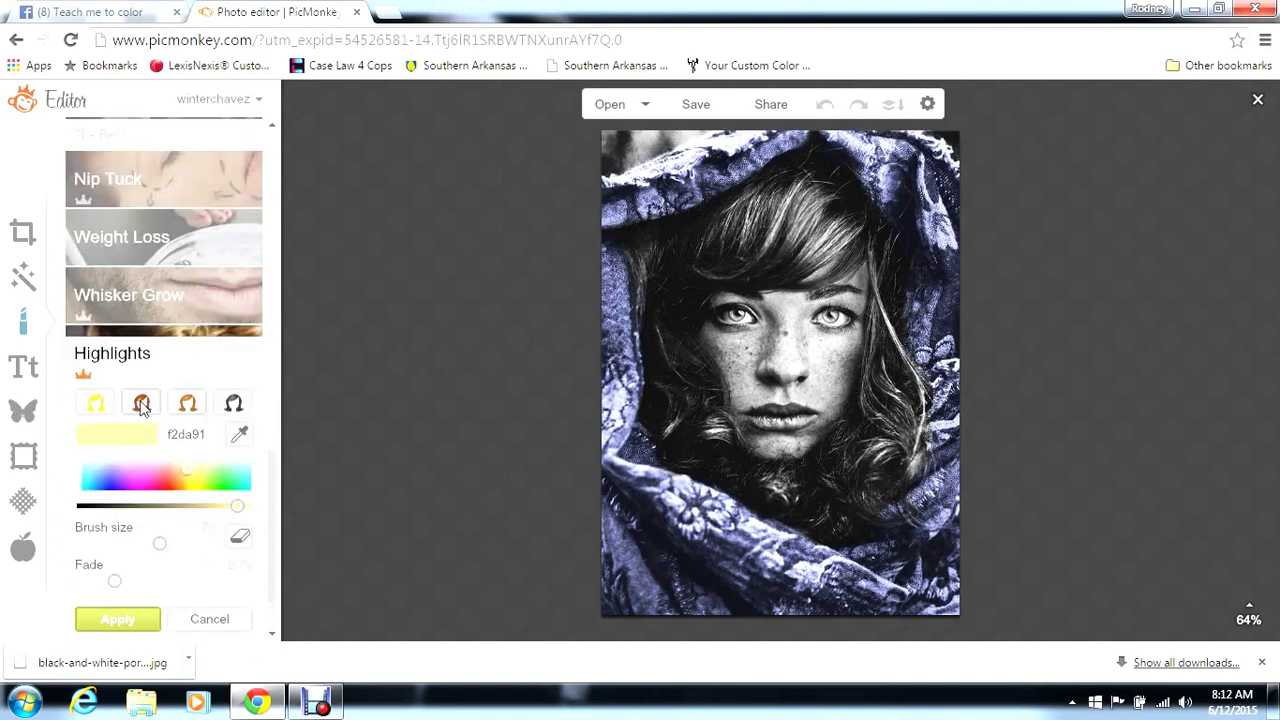
pyautogui.click(141, 403)
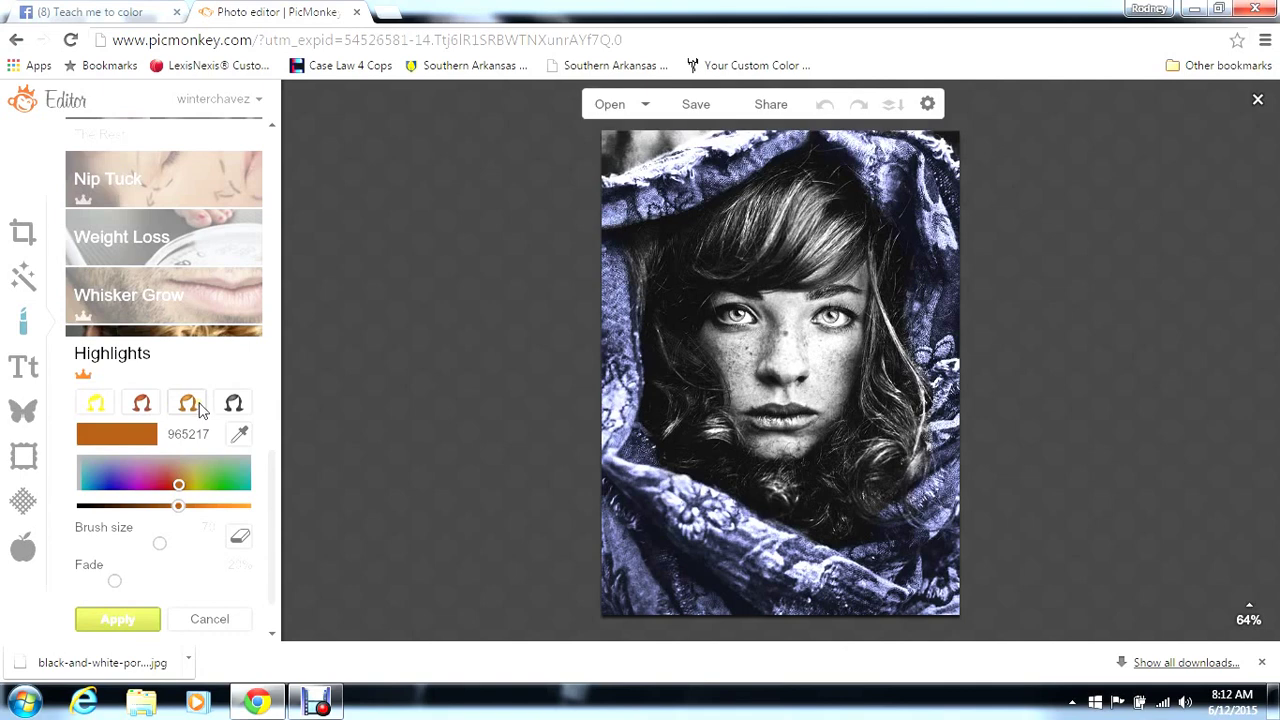
pyautogui.click(188, 403)
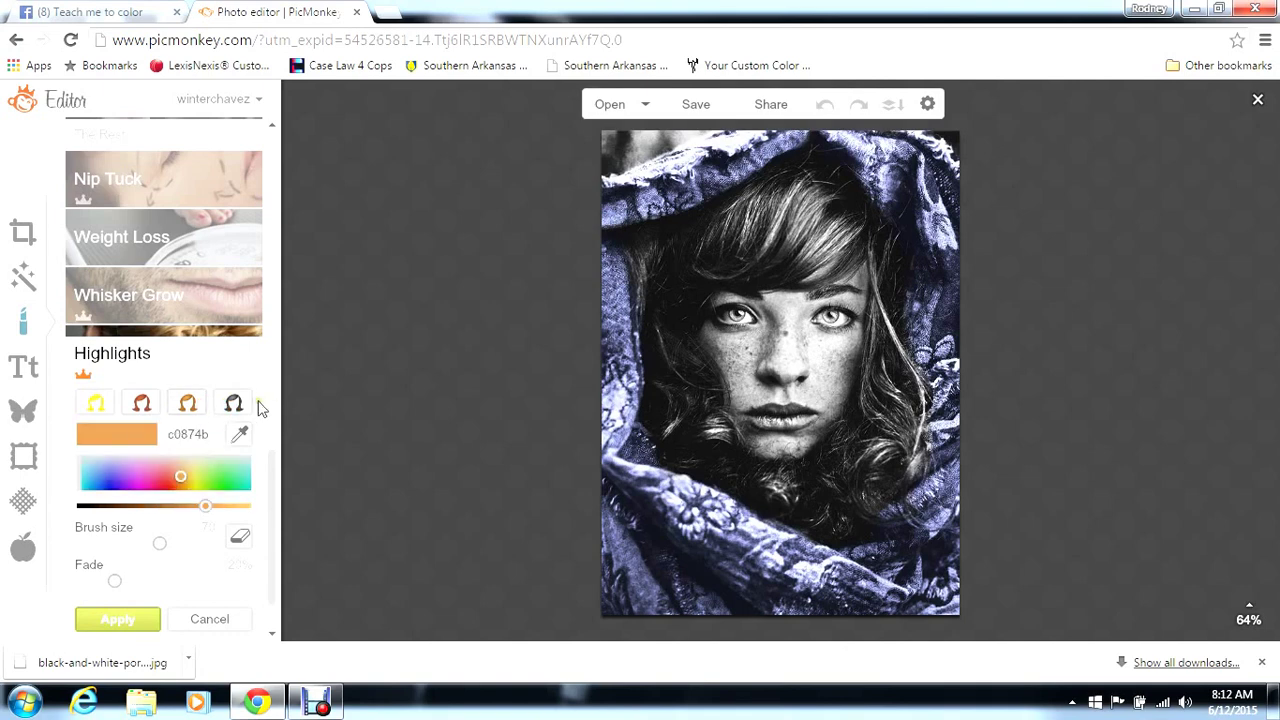
pyautogui.click(236, 403)
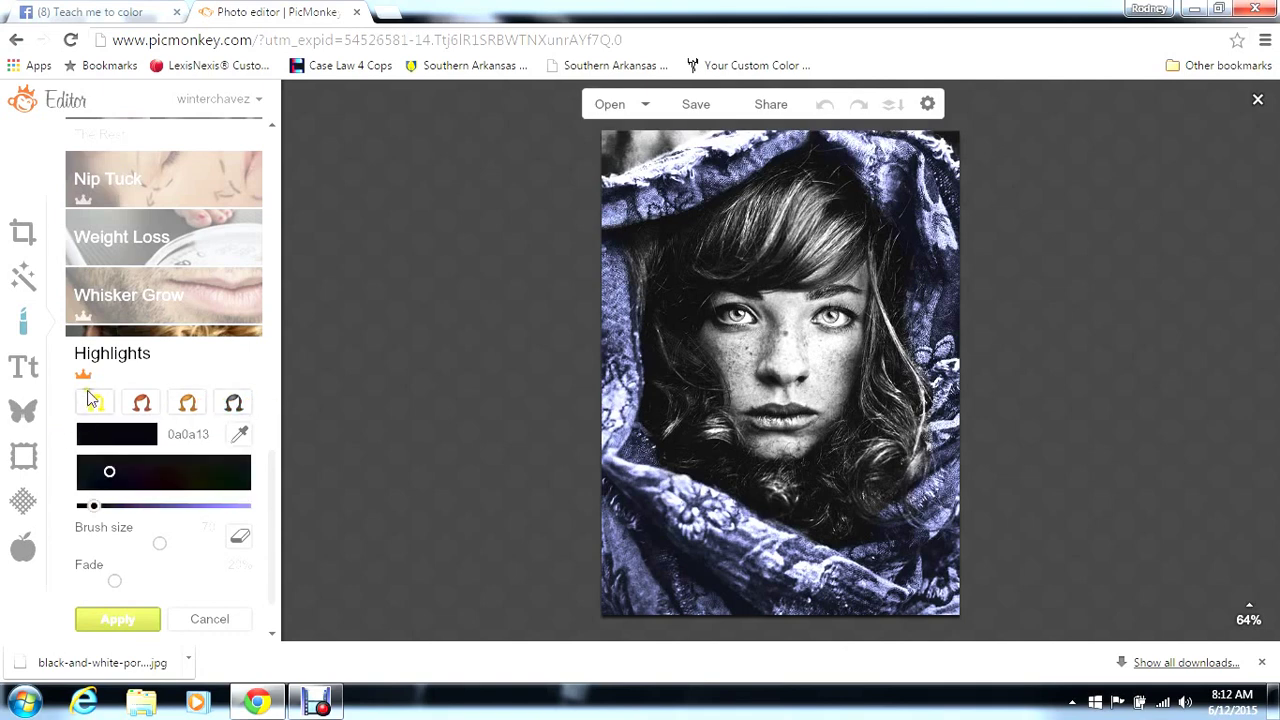
pyautogui.click(91, 402)
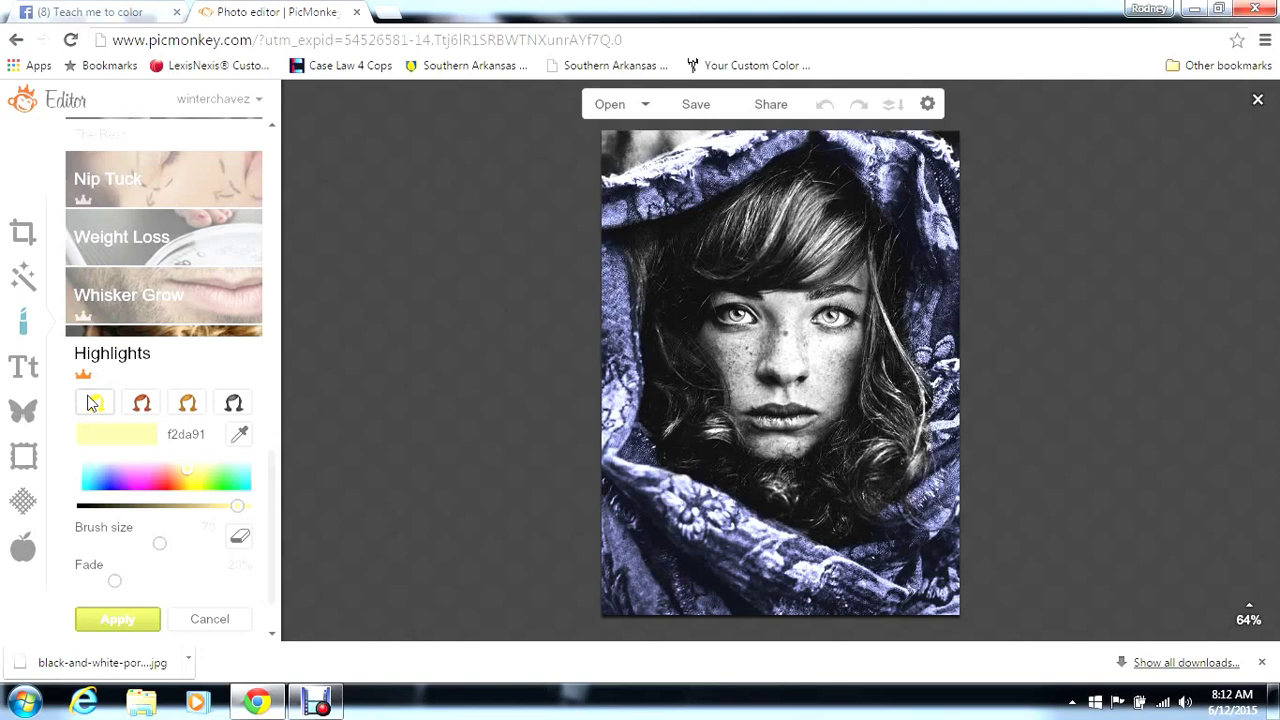
pyautogui.moveTo(815, 200); pyautogui.dragTo(747, 259)
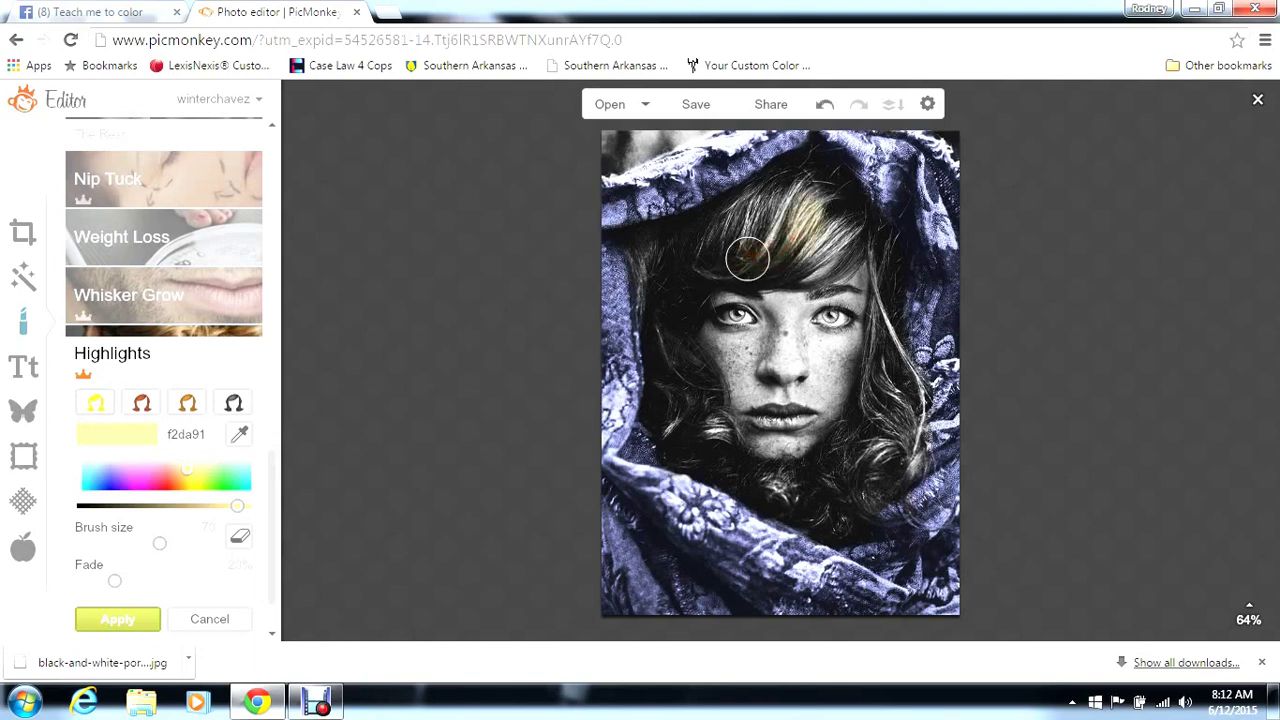
# Compare the preset hair colours 965217, c0874b and 0a0a13 on the painted streak in the bangs
pyautogui.click(142, 404)
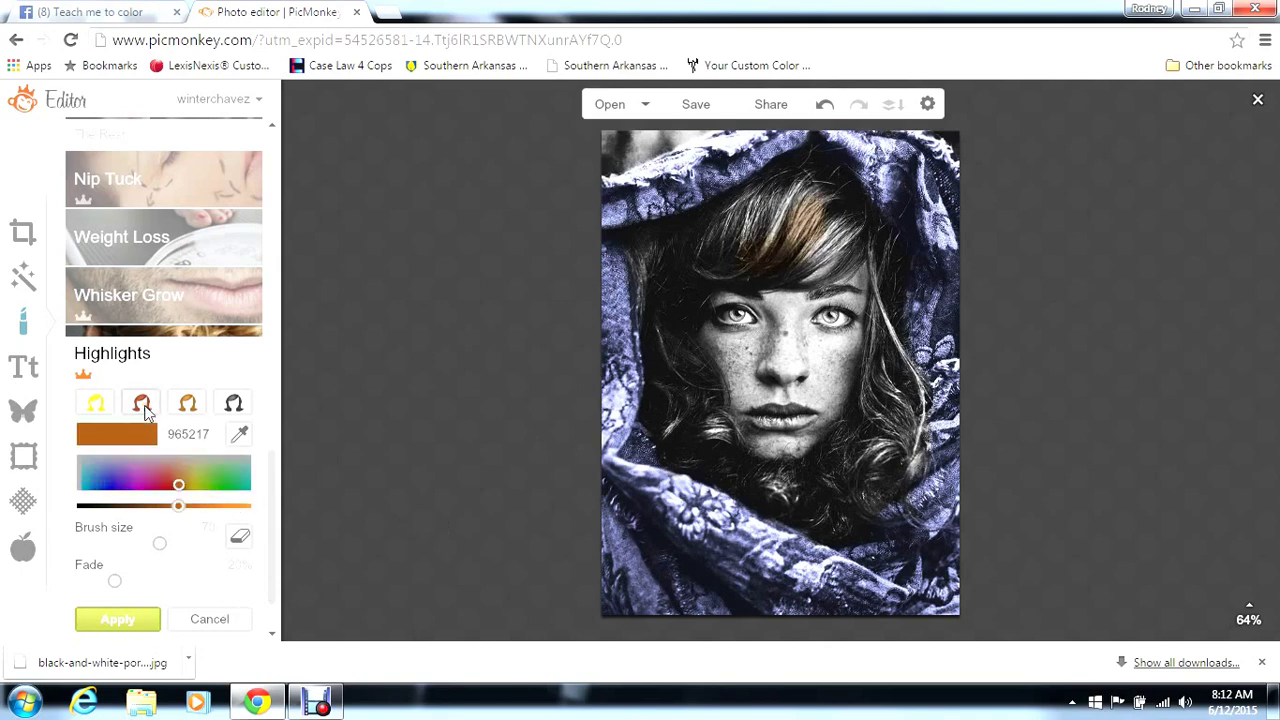
pyautogui.click(190, 404)
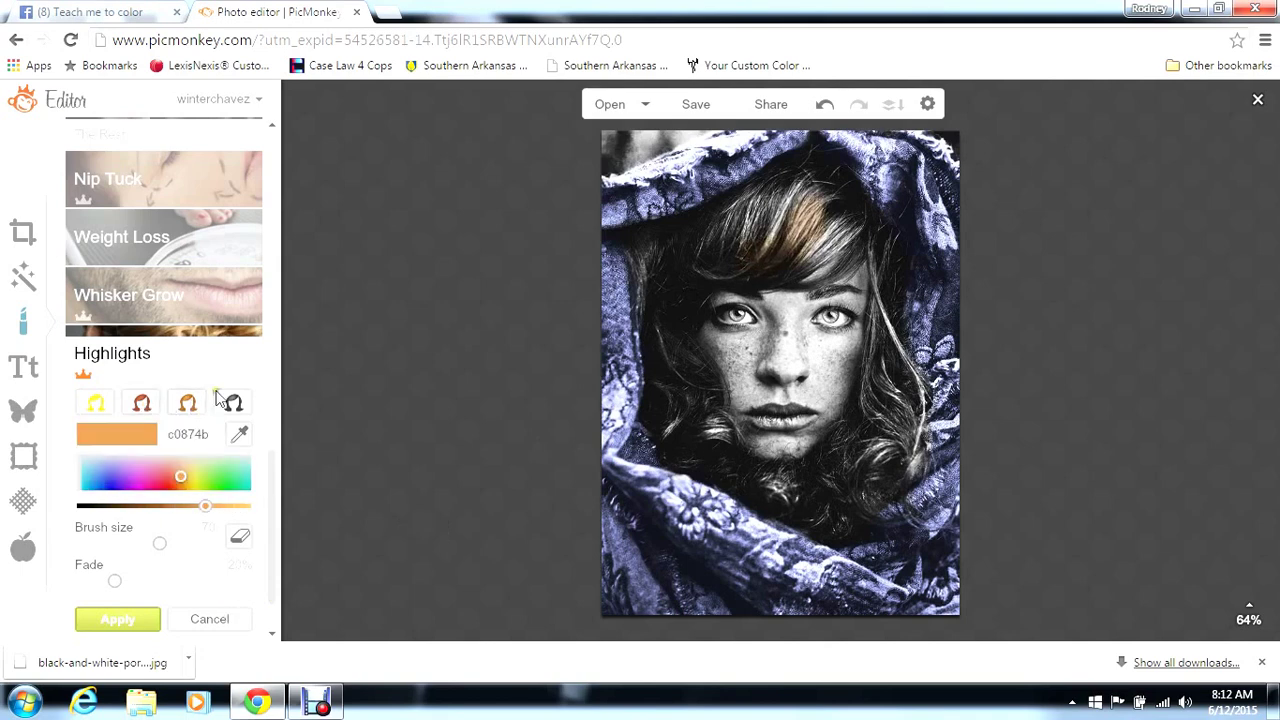
pyautogui.click(233, 405)
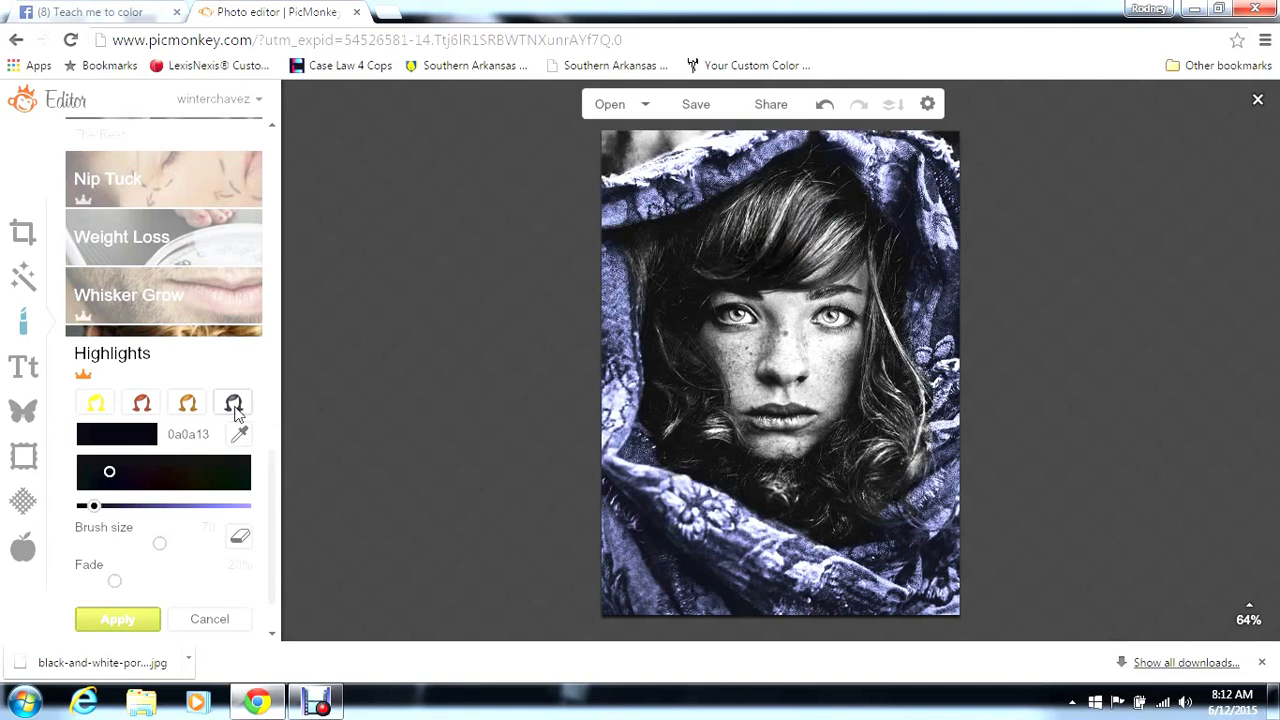
pyautogui.click(188, 403)
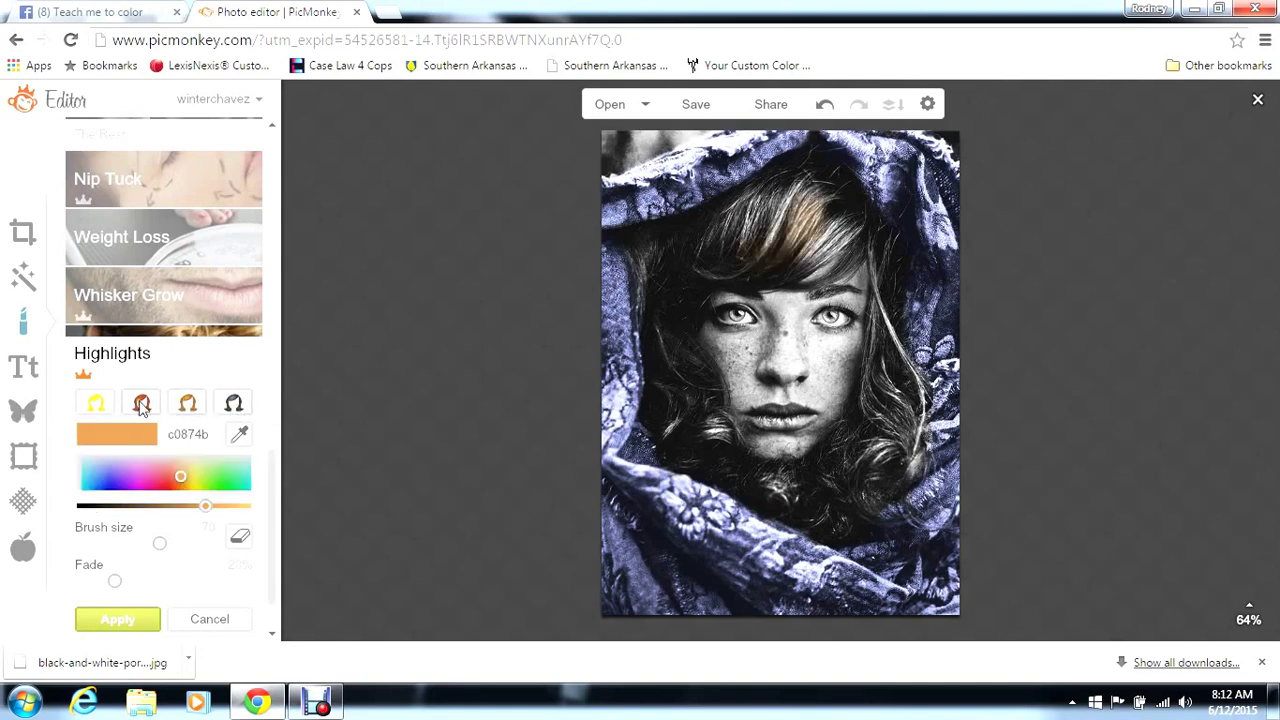
pyautogui.click(142, 403)
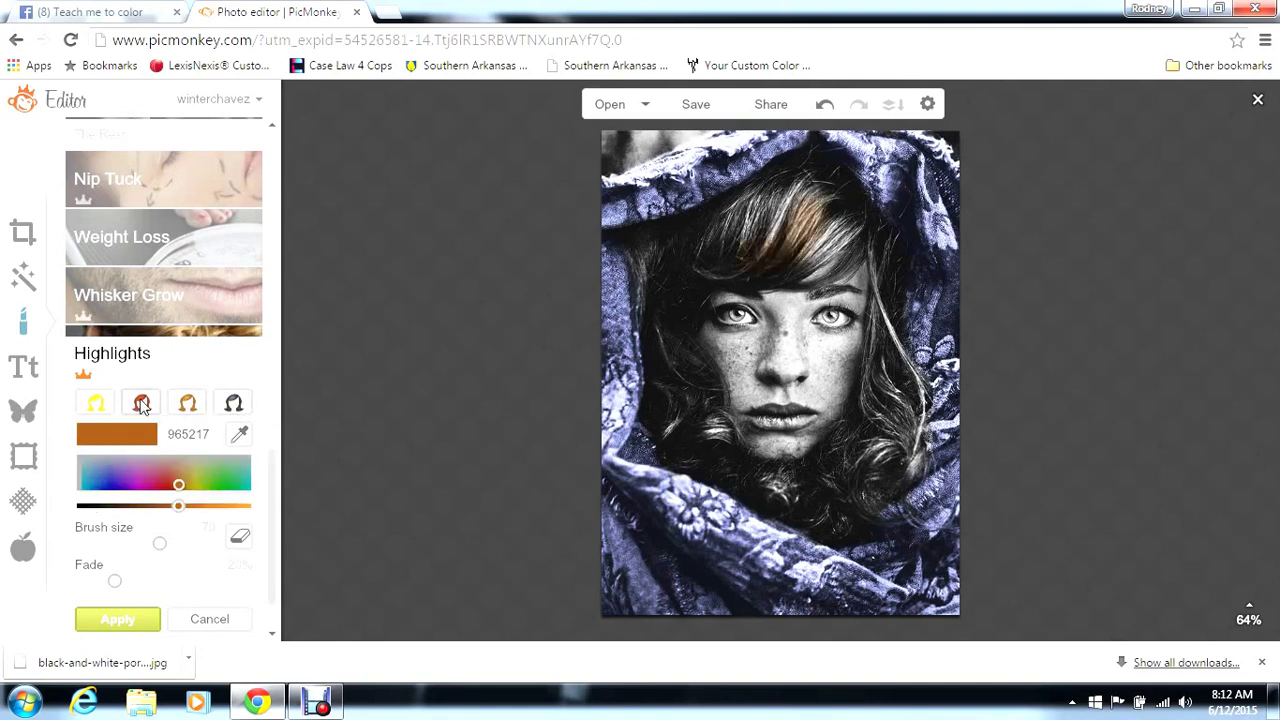
pyautogui.click(188, 405)
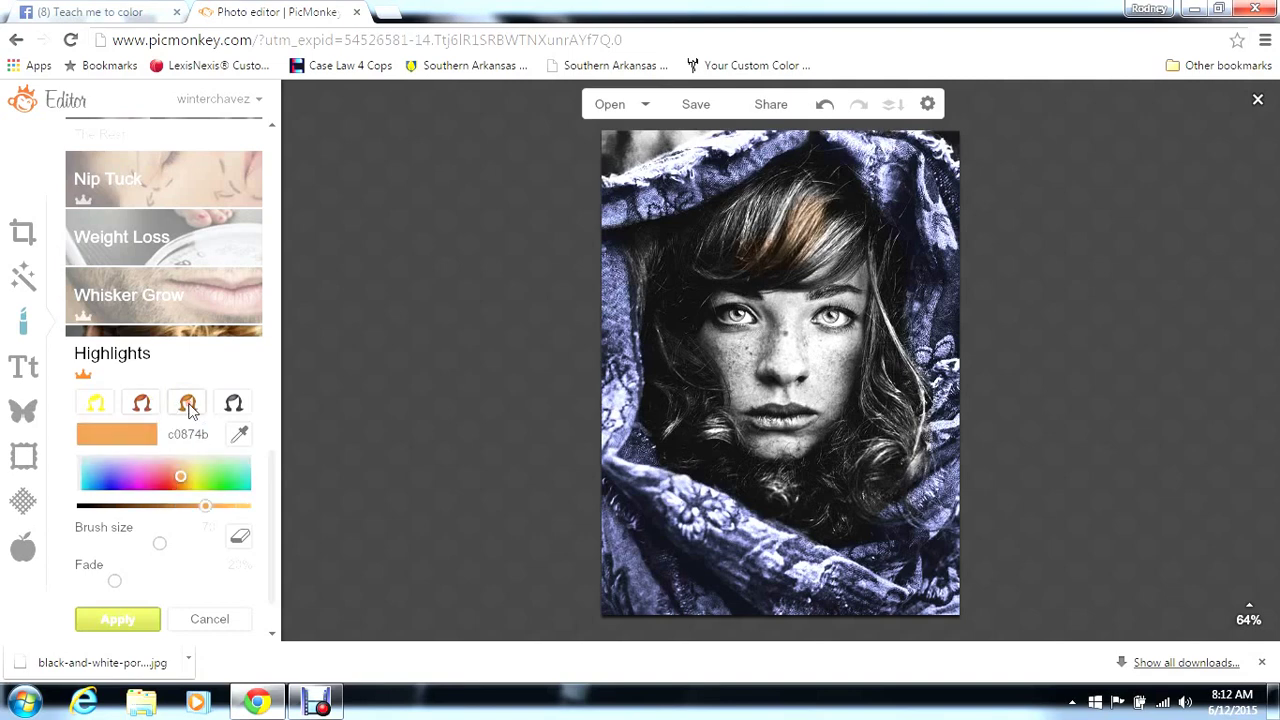
# Set the highlight colour to reddish brown 965217 and paint it over all of the woman's hair
pyautogui.click(153, 410)
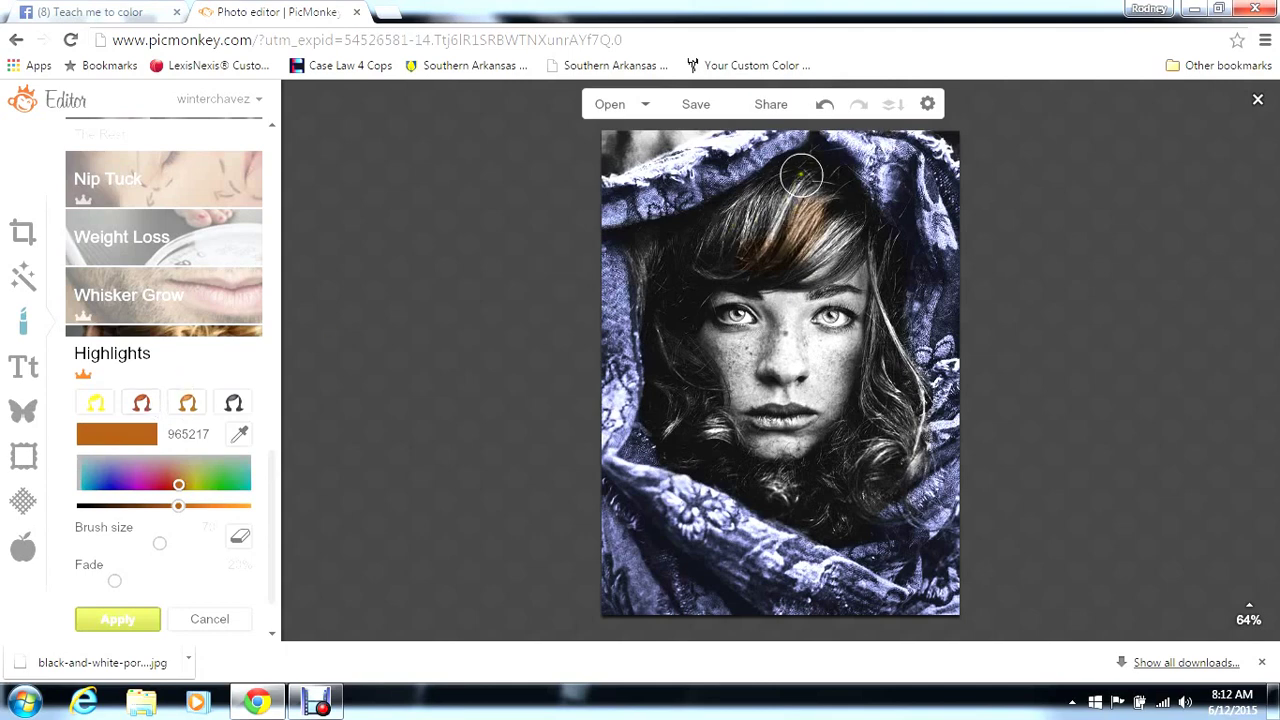
pyautogui.moveTo(802, 176)
pyautogui.mouseDown()
pyautogui.moveTo(668, 261)
pyautogui.moveTo(640, 246)
pyautogui.moveTo(752, 232)
pyautogui.moveTo(802, 186)
pyautogui.moveTo(859, 238)
pyautogui.moveTo(842, 252)
pyautogui.moveTo(819, 237)
pyautogui.moveTo(763, 263)
pyautogui.moveTo(694, 266)
pyautogui.moveTo(666, 291)
pyautogui.moveTo(666, 394)
pyautogui.moveTo(700, 457)
pyautogui.moveTo(686, 362)
pyautogui.moveTo(704, 391)
pyautogui.moveTo(691, 437)
pyautogui.moveTo(711, 466)
pyautogui.moveTo(834, 517)
pyautogui.moveTo(821, 470)
pyautogui.moveTo(871, 414)
pyautogui.moveTo(902, 466)
pyautogui.moveTo(859, 485)
pyautogui.moveTo(885, 388)
pyautogui.moveTo(877, 237)
pyautogui.moveTo(872, 316)
pyautogui.mouseUp()
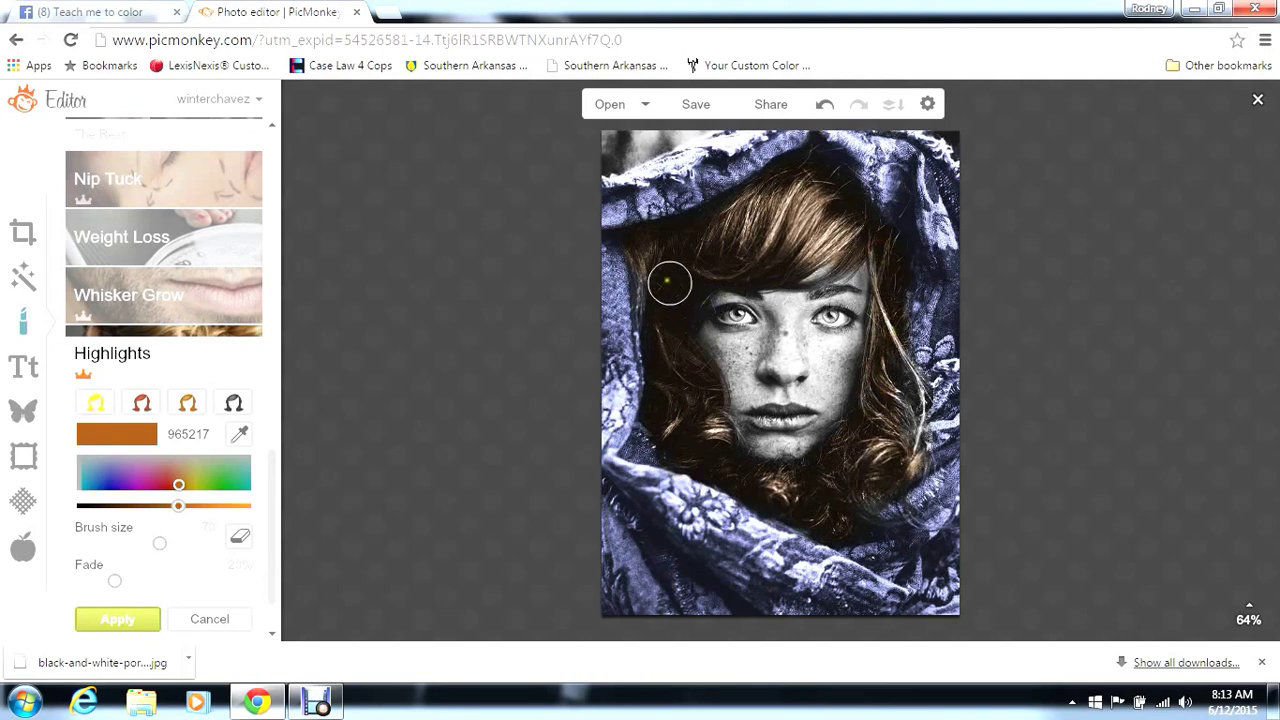
pyautogui.moveTo(662, 279)
pyautogui.mouseDown()
pyautogui.moveTo(671, 337)
pyautogui.moveTo(680, 283)
pyautogui.moveTo(660, 317)
pyautogui.moveTo(670, 387)
pyautogui.moveTo(720, 431)
pyautogui.moveTo(727, 465)
pyautogui.moveTo(865, 518)
pyautogui.moveTo(846, 497)
pyautogui.mouseUp()
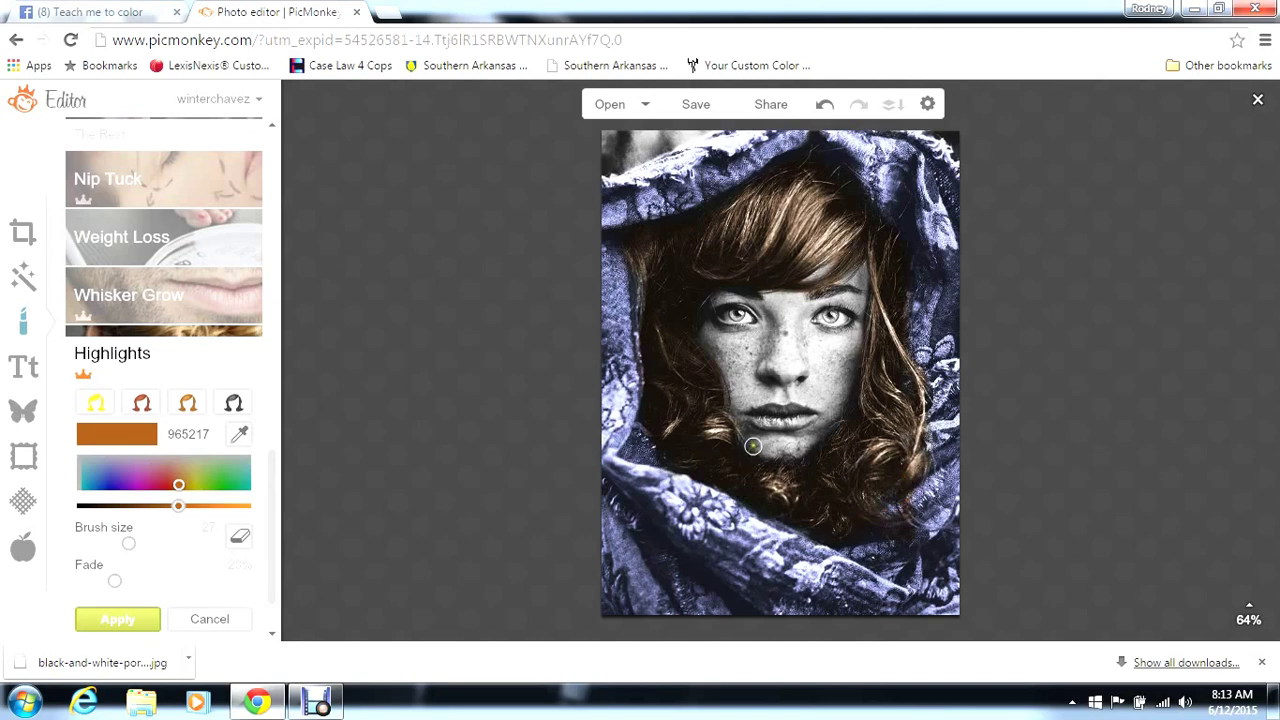
# Paint stray brown strokes across the face from chin to eye and erase them with the Highlights eraser
pyautogui.moveTo(753, 446); pyautogui.dragTo(833, 318)
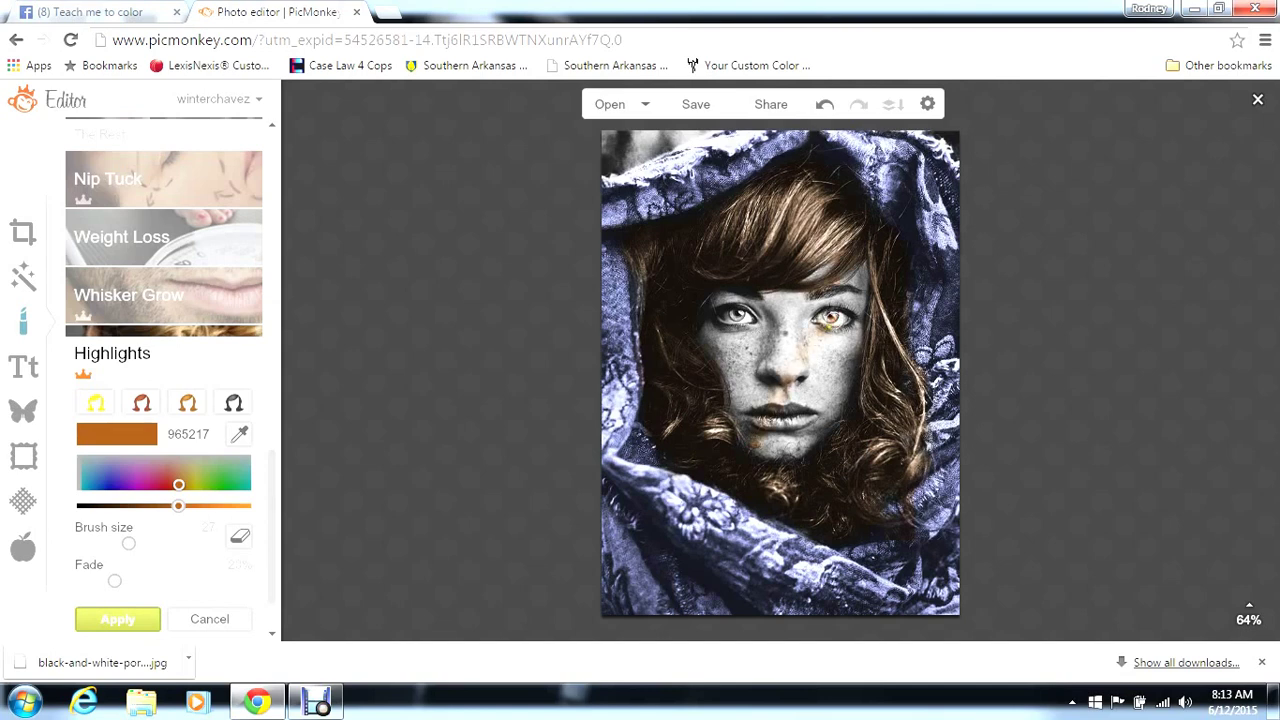
pyautogui.click(240, 539)
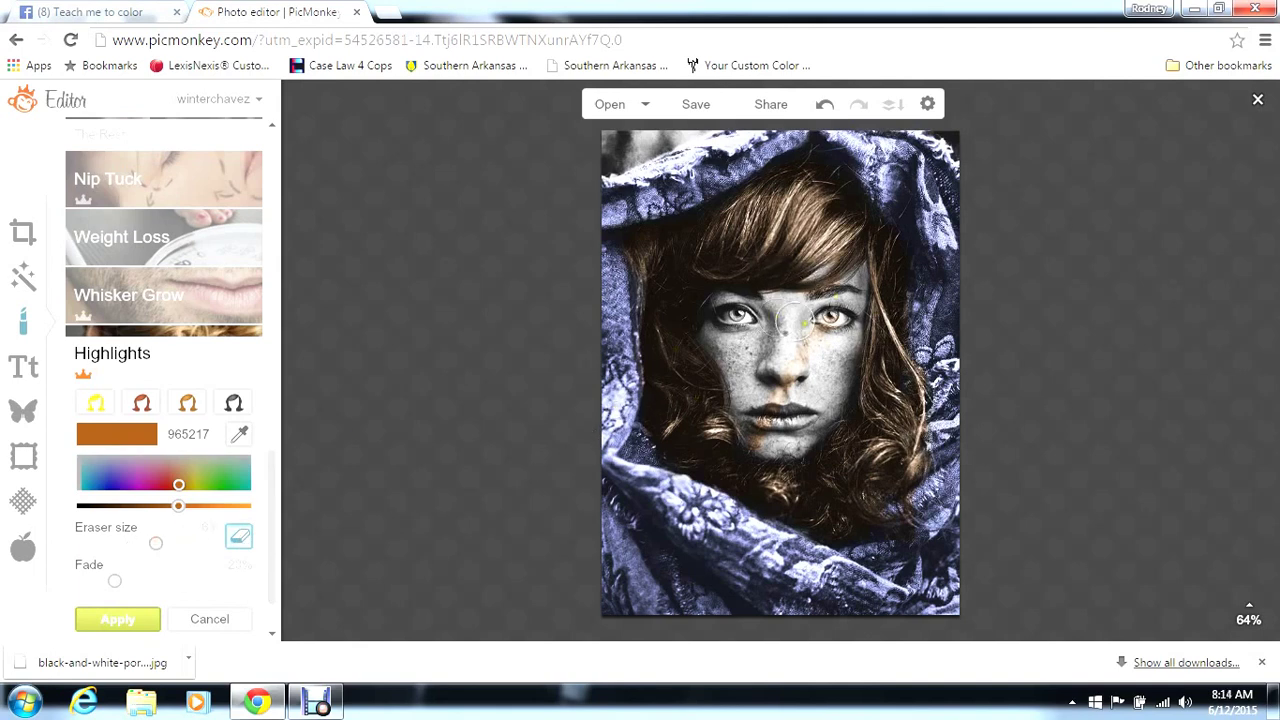
pyautogui.moveTo(806, 349)
pyautogui.mouseDown()
pyautogui.moveTo(759, 437)
pyautogui.moveTo(782, 434)
pyautogui.mouseUp()
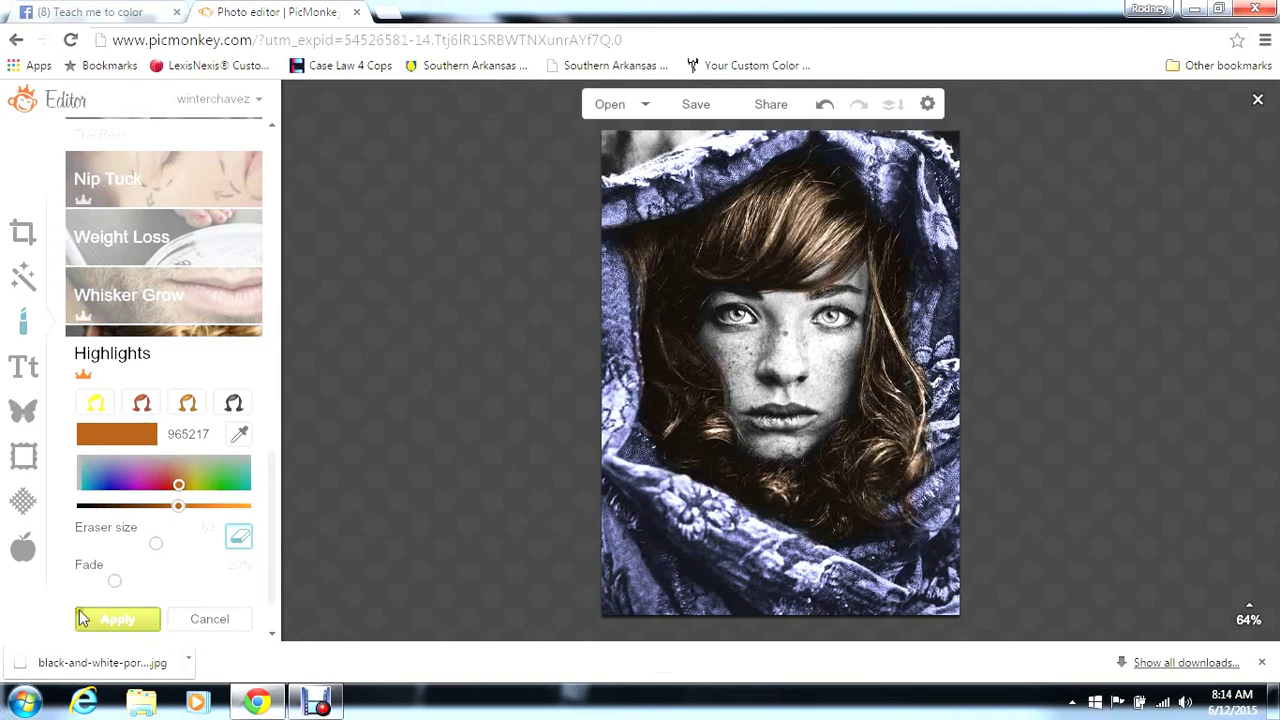
# Switch back to the brush, touch up the brown along the crown of the hair and apply the highlight
pyautogui.click(238, 536)
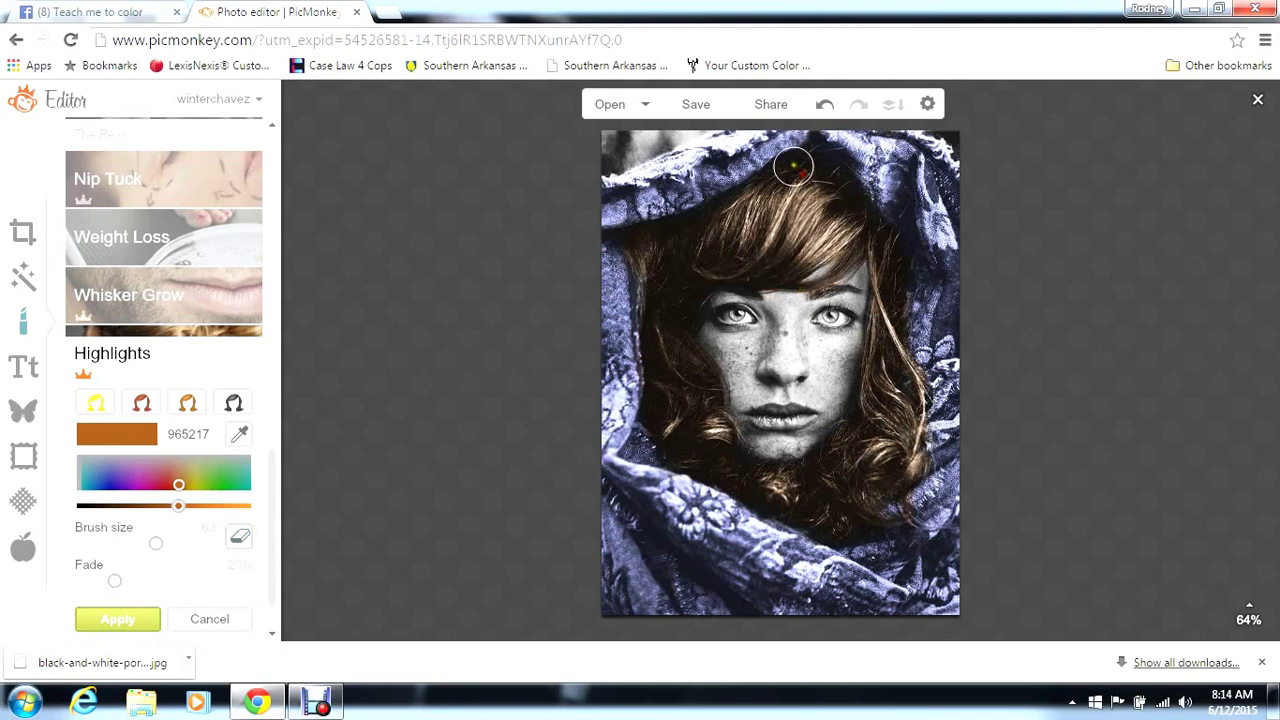
pyautogui.moveTo(793, 168); pyautogui.dragTo(709, 229)
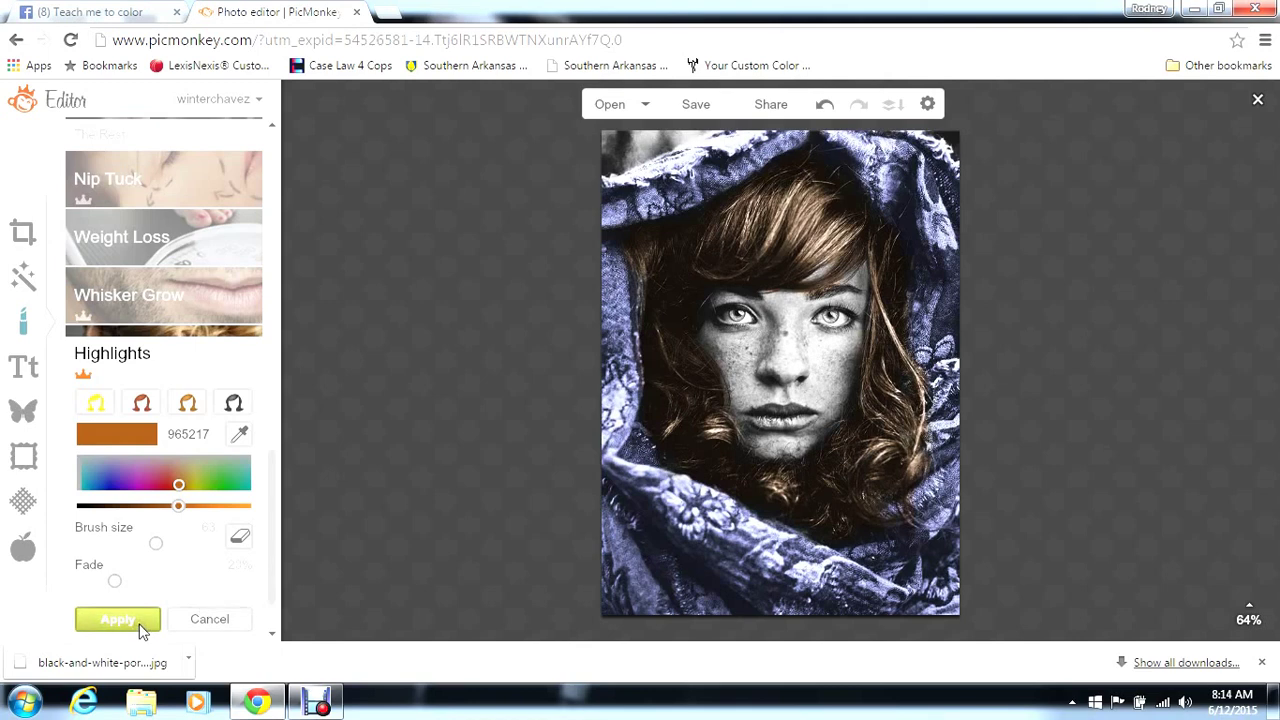
pyautogui.click(117, 619)
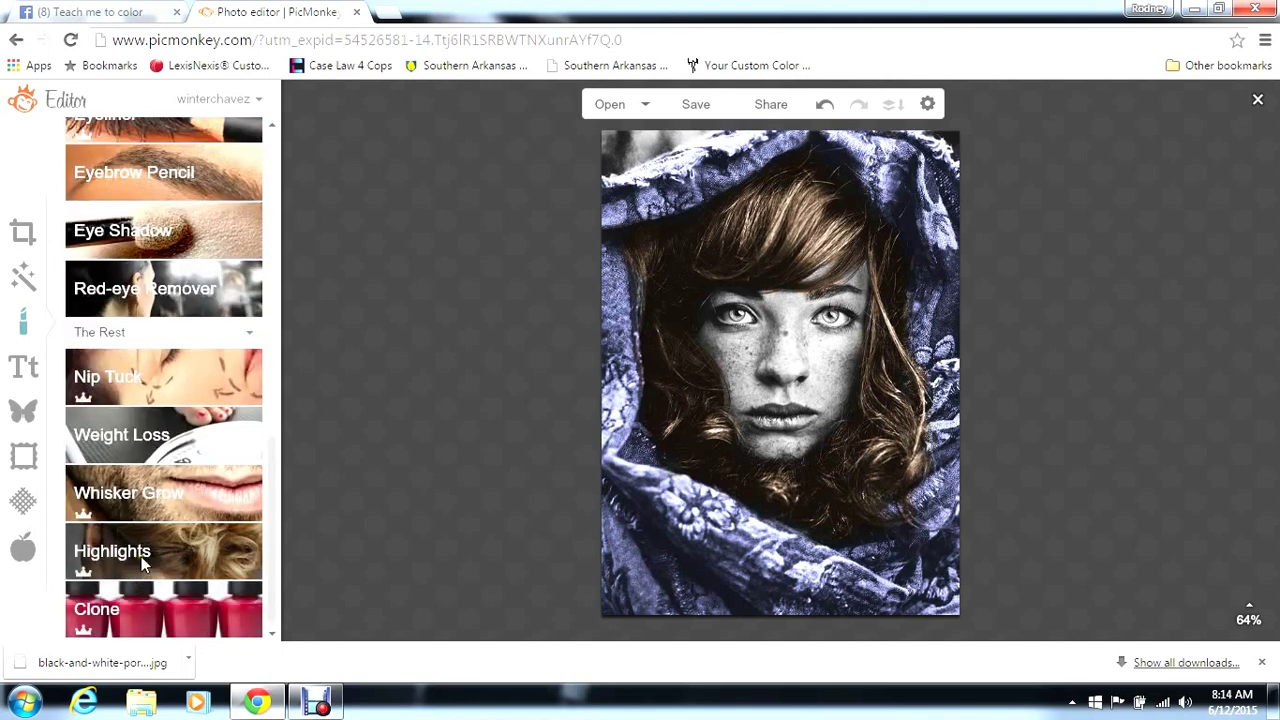
# Start a new Highlights touch-up in blonde f2da91 and paint streaks through the bangs, side strands and curls around the chin
pyautogui.click(141, 553)
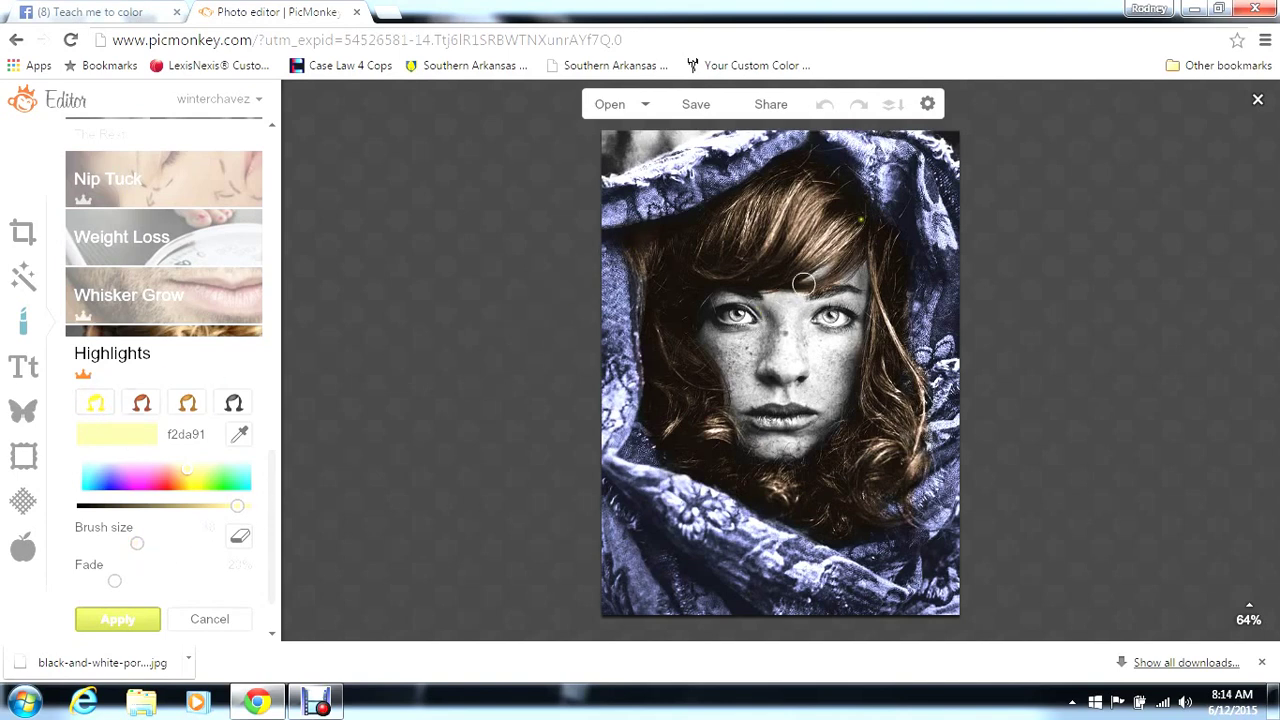
pyautogui.moveTo(826, 200)
pyautogui.mouseDown()
pyautogui.moveTo(814, 177)
pyautogui.moveTo(749, 260)
pyautogui.moveTo(697, 276)
pyautogui.mouseUp()
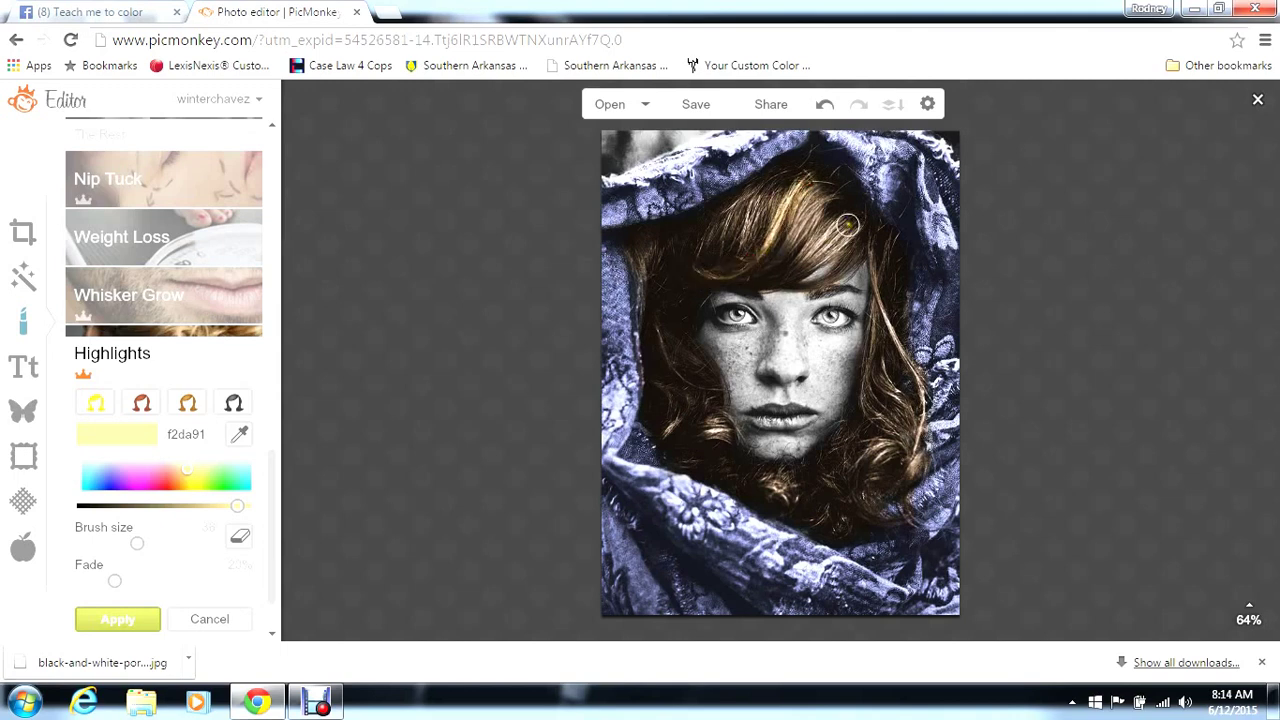
pyautogui.moveTo(812, 255)
pyautogui.mouseDown()
pyautogui.moveTo(800, 268)
pyautogui.moveTo(849, 266)
pyautogui.moveTo(915, 368)
pyautogui.moveTo(918, 446)
pyautogui.mouseUp()
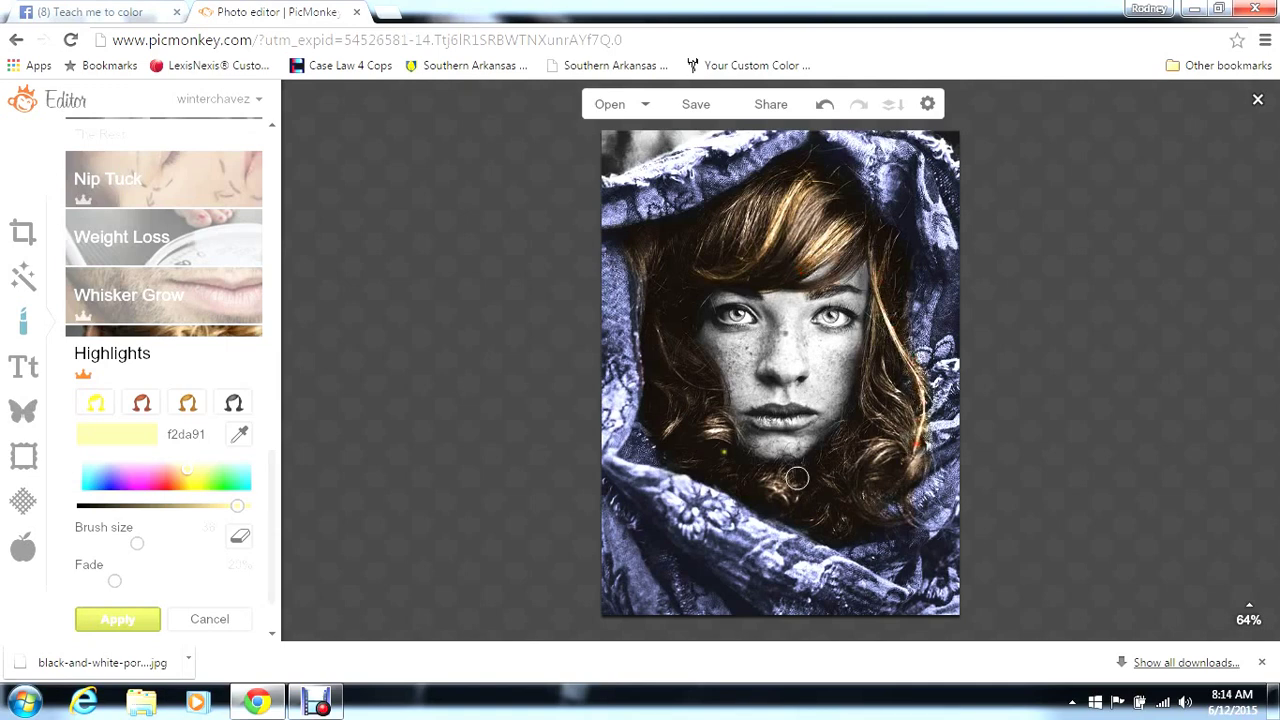
pyautogui.moveTo(718, 430)
pyautogui.mouseDown()
pyautogui.moveTo(674, 417)
pyautogui.moveTo(692, 424)
pyautogui.mouseUp()
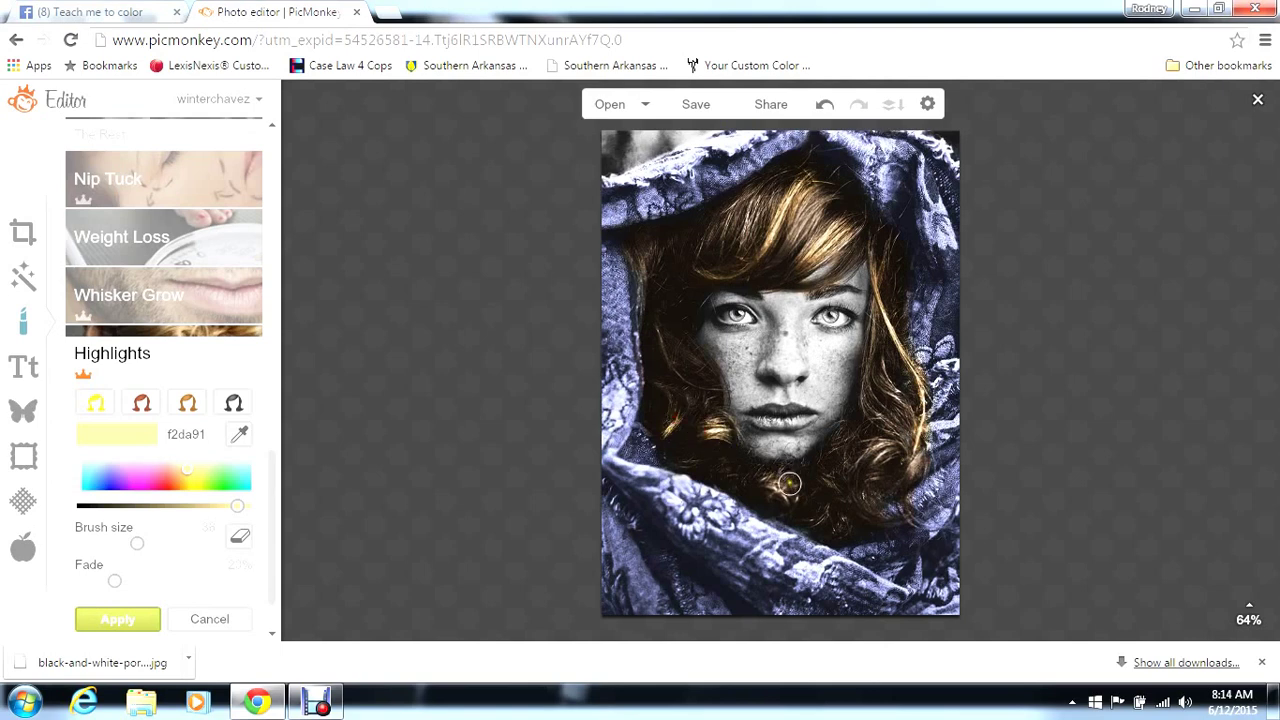
pyautogui.moveTo(789, 488); pyautogui.dragTo(767, 479)
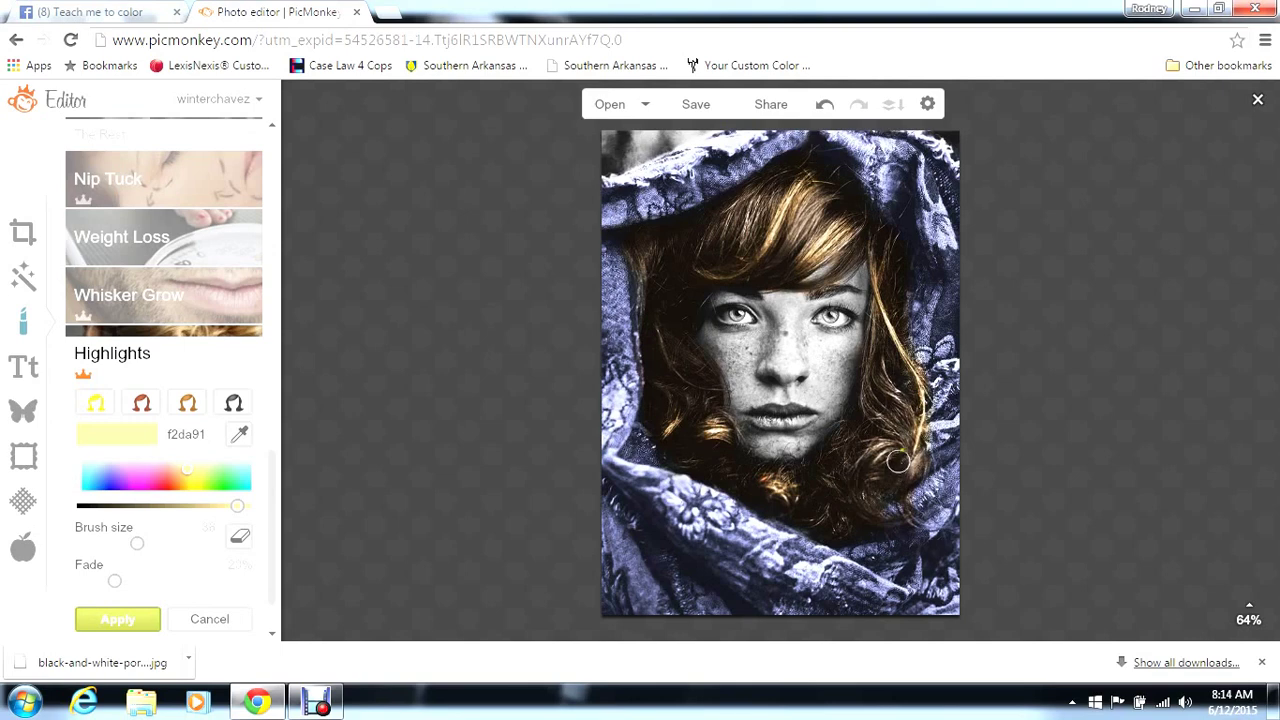
pyautogui.moveTo(898, 461); pyautogui.dragTo(873, 462)
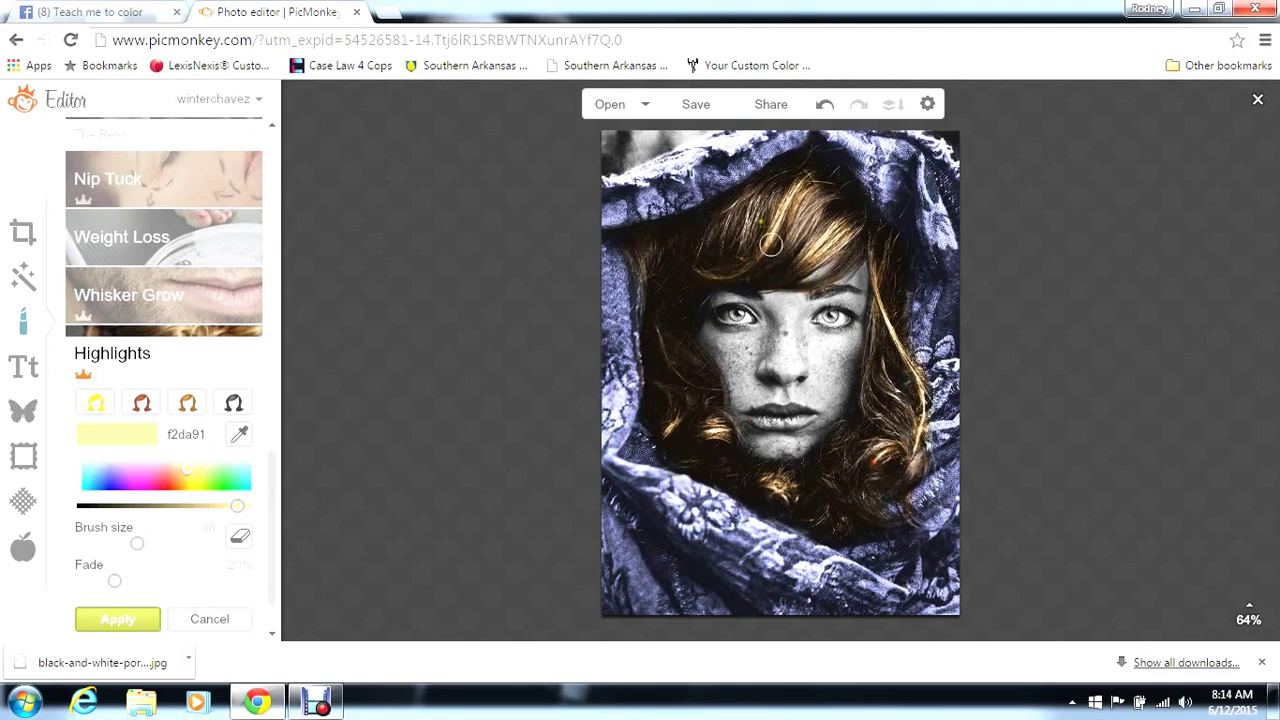
# Add more blonde streaks across the bangs and down the hair on both sides of the face
pyautogui.moveTo(770, 244)
pyautogui.mouseDown()
pyautogui.moveTo(756, 214)
pyautogui.moveTo(692, 250)
pyautogui.mouseUp()
pyautogui.moveTo(820, 204)
pyautogui.mouseDown()
pyautogui.moveTo(850, 232)
pyautogui.moveTo(663, 253)
pyautogui.moveTo(663, 278)
pyautogui.mouseUp()
pyautogui.moveTo(671, 357); pyautogui.dragTo(683, 376)
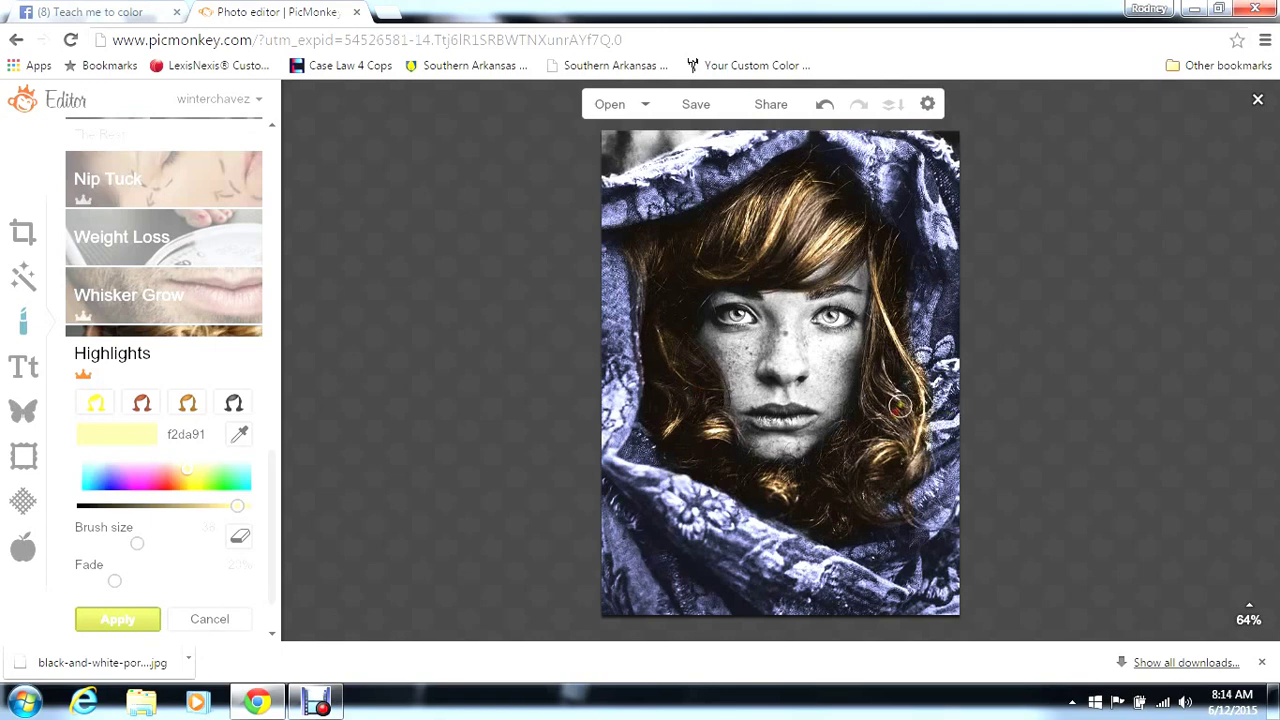
pyautogui.moveTo(892, 404)
pyautogui.mouseDown()
pyautogui.moveTo(884, 387)
pyautogui.moveTo(877, 395)
pyautogui.moveTo(878, 308)
pyautogui.moveTo(919, 419)
pyautogui.moveTo(918, 458)
pyautogui.moveTo(904, 479)
pyautogui.moveTo(893, 436)
pyautogui.moveTo(848, 478)
pyautogui.mouseUp()
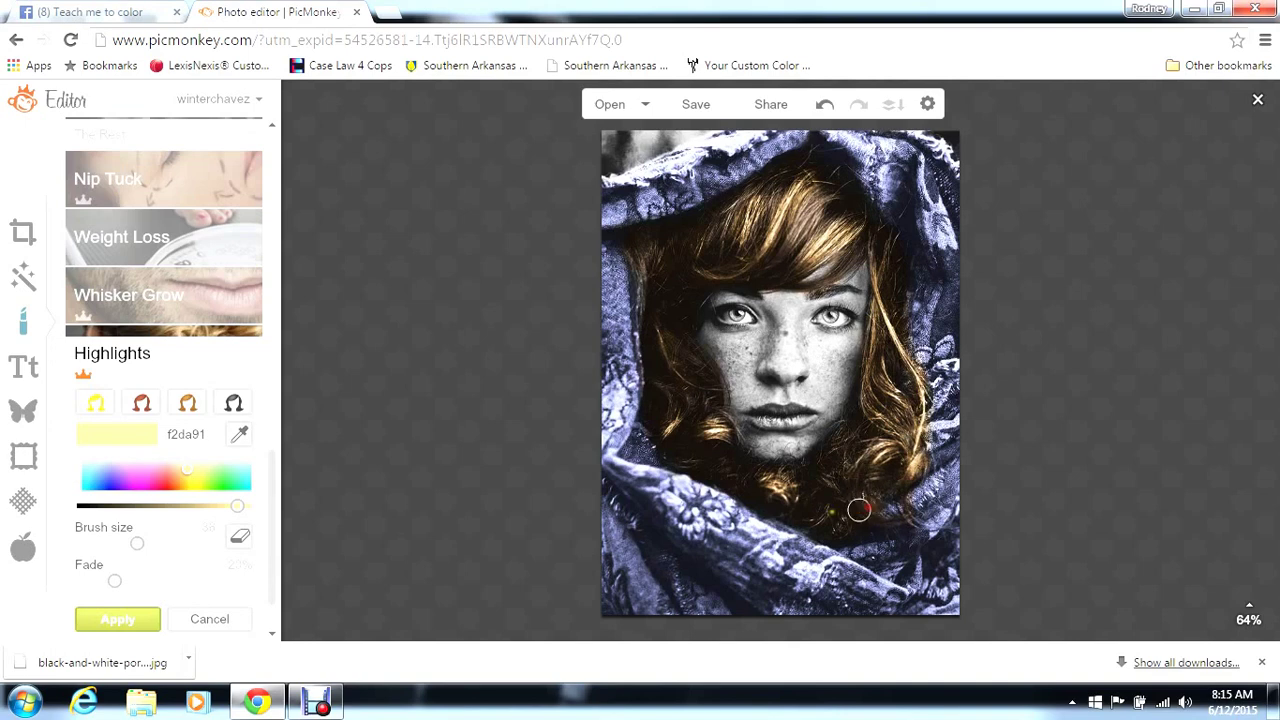
# Soften the blonde streaks to a fade of about 46% and apply the highlight
pyautogui.click(143, 581)
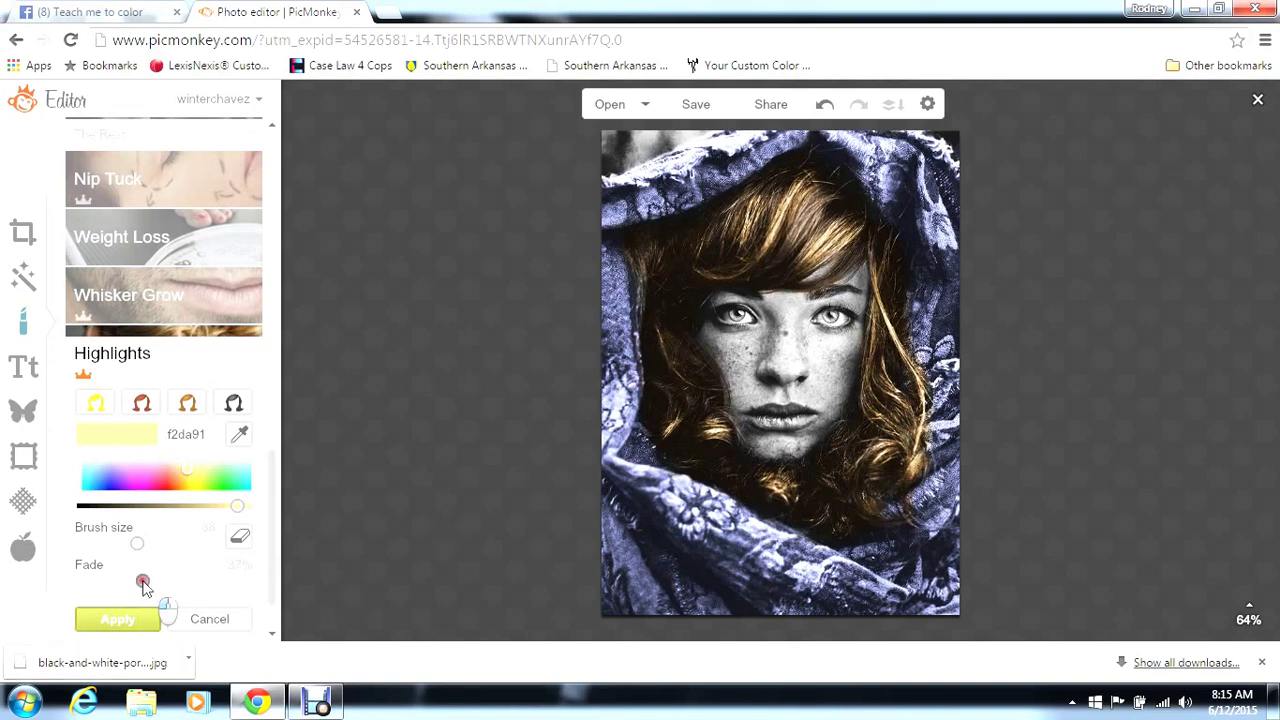
pyautogui.moveTo(143, 582); pyautogui.dragTo(157, 585)
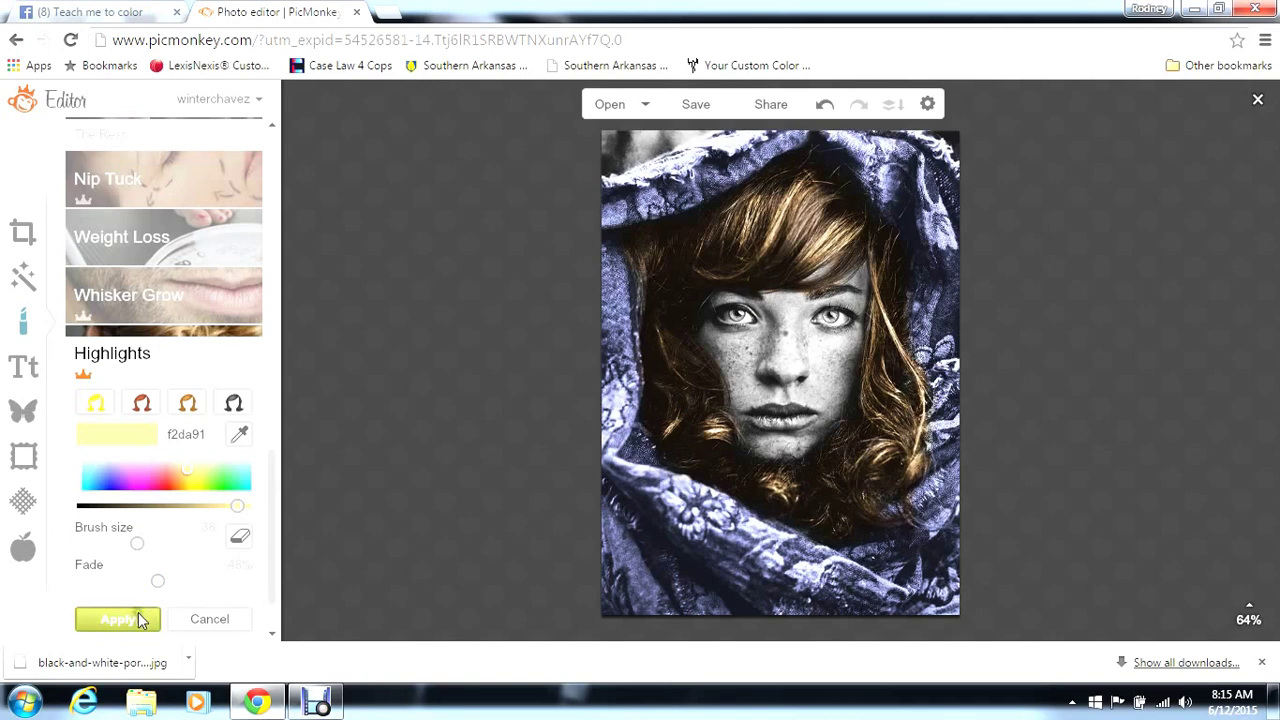
pyautogui.click(117, 619)
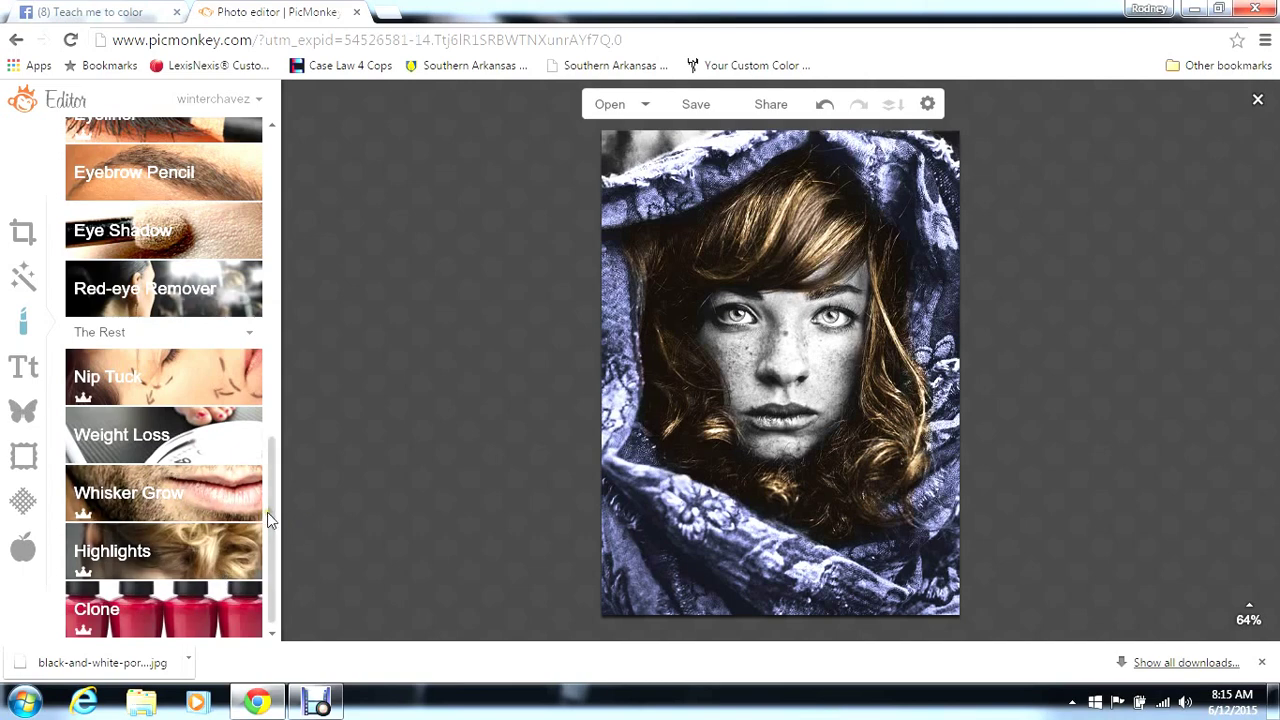
pyautogui.moveTo(267, 512); pyautogui.dragTo(279, 465)
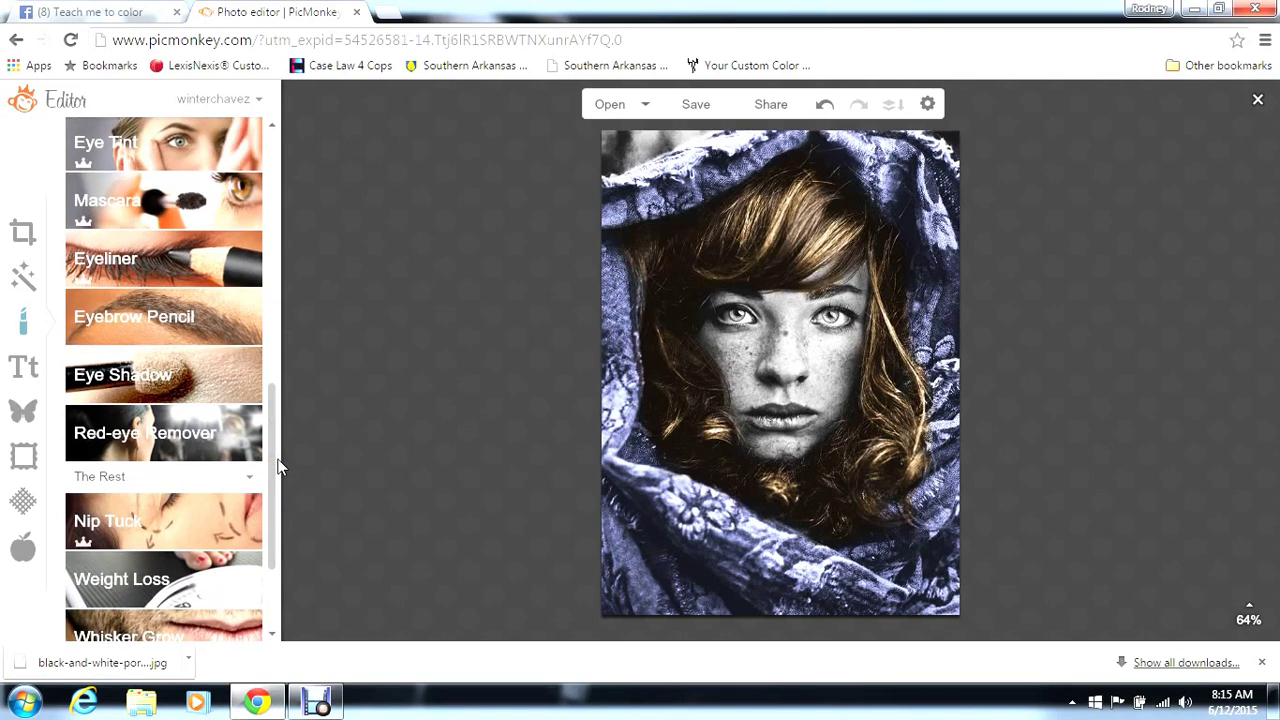
pyautogui.moveTo(277, 465); pyautogui.dragTo(302, 229)
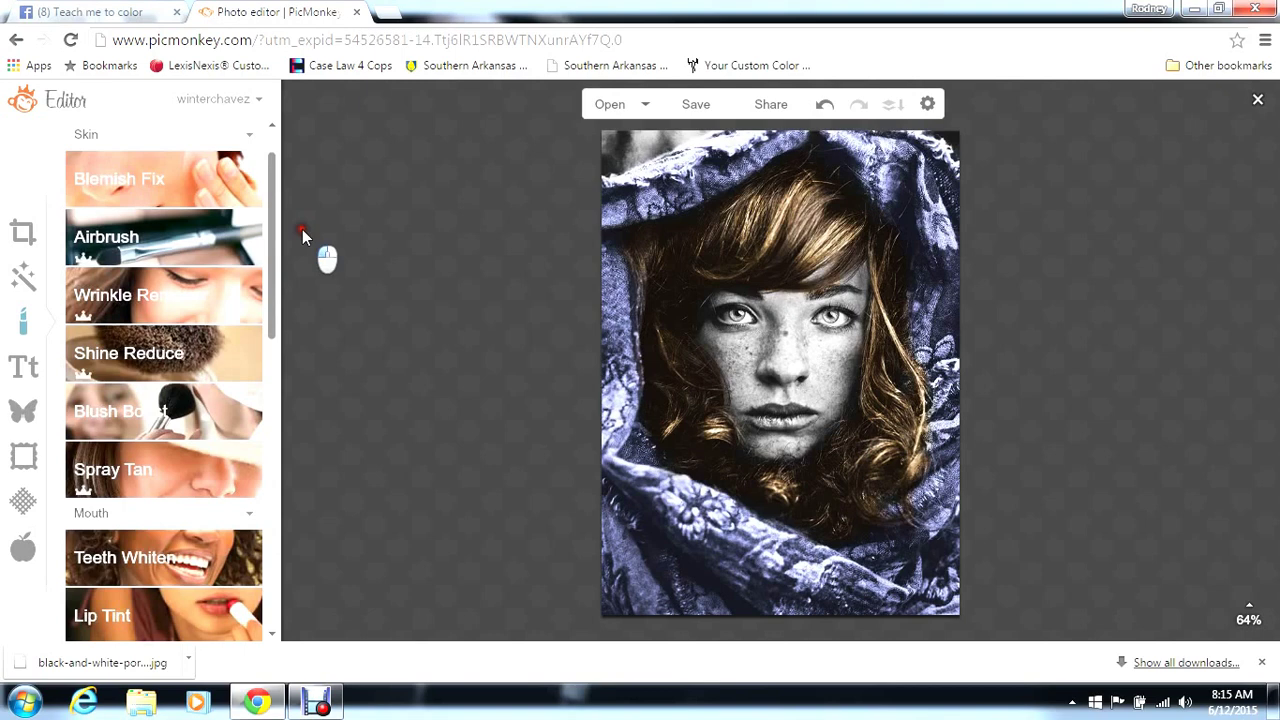
pyautogui.click(218, 457)
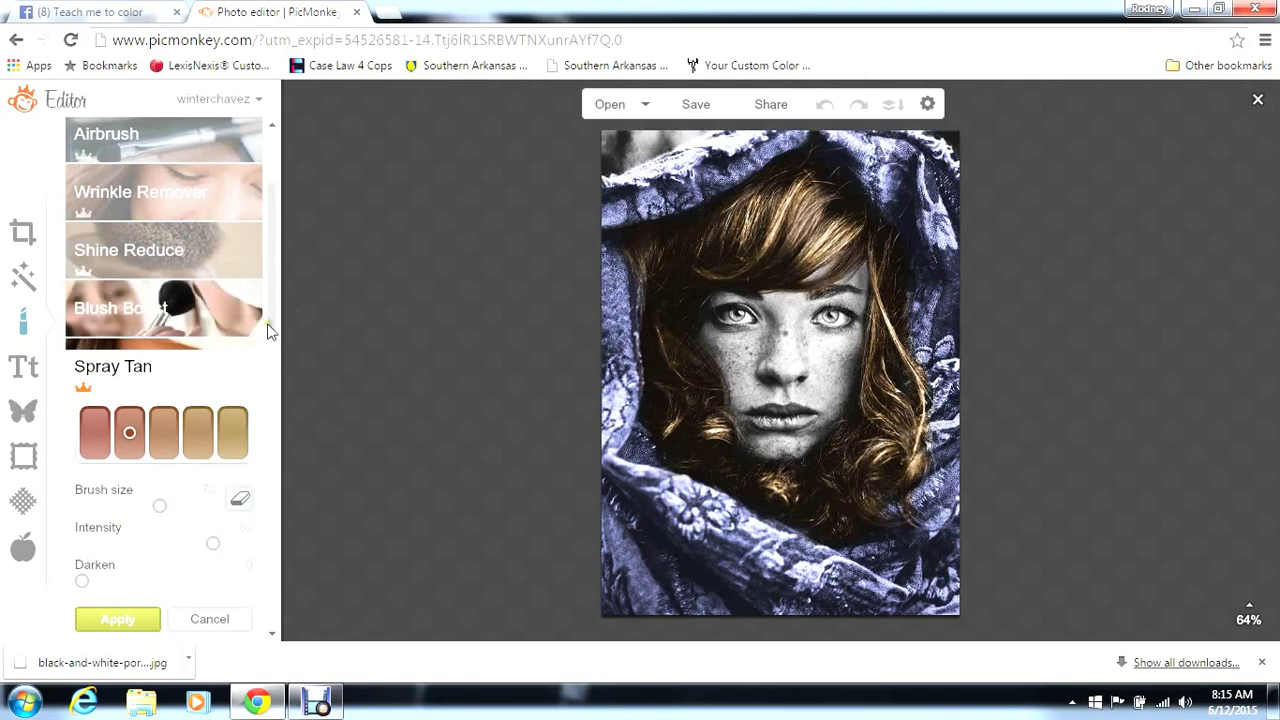
pyautogui.click(231, 620)
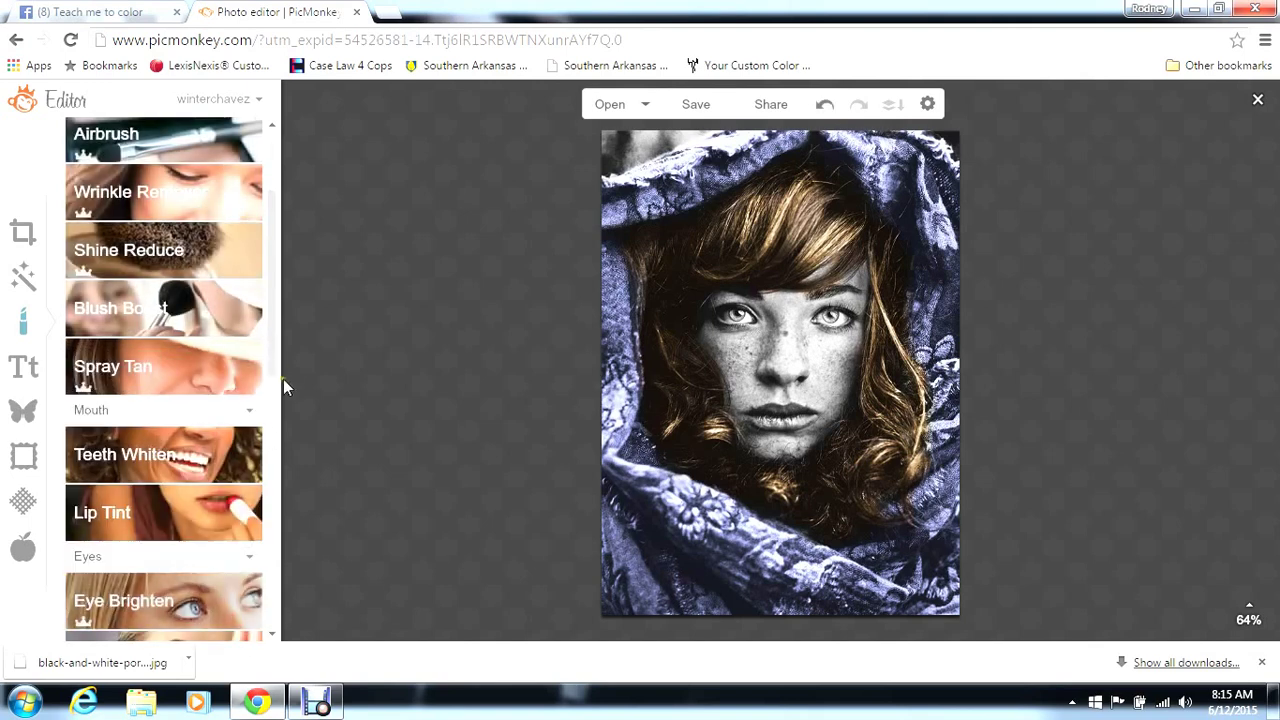
# Start an Eyebrow Pencil touch-up in light orange, enlarge the brush, lower the fade and paint skin colour over the nose and cheeks
pyautogui.moveTo(267, 344); pyautogui.dragTo(293, 540)
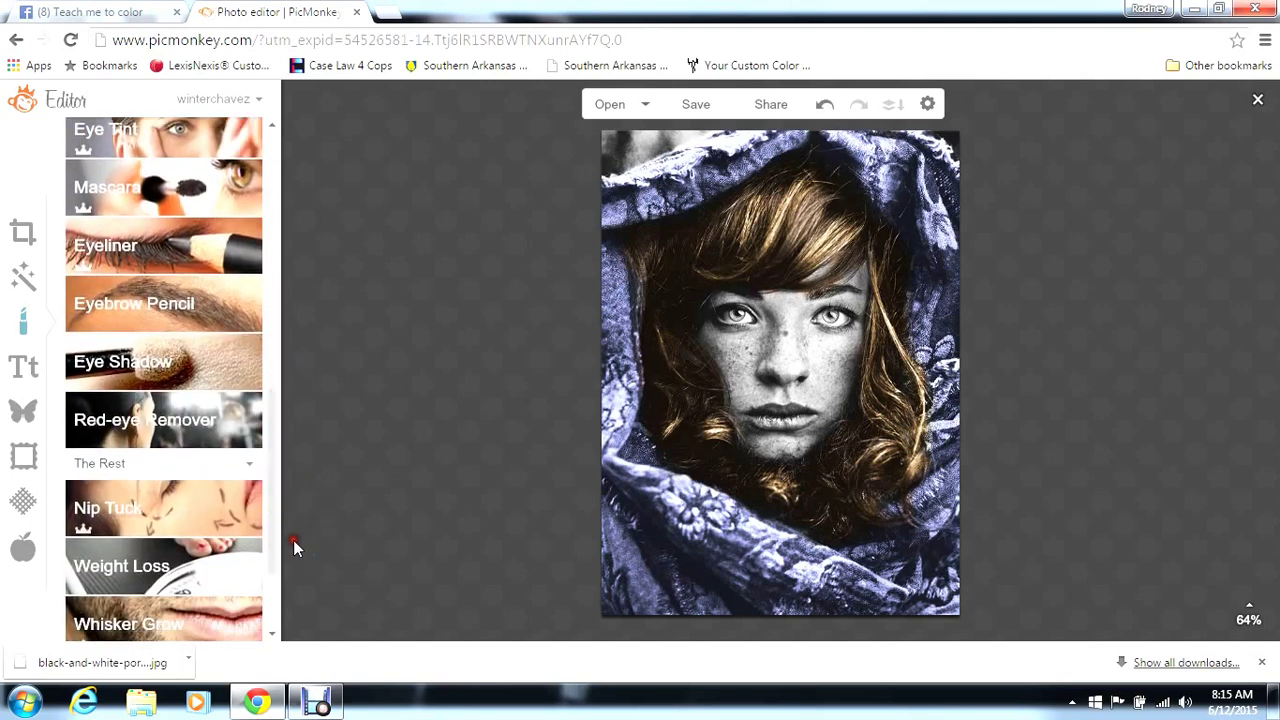
pyautogui.click(215, 322)
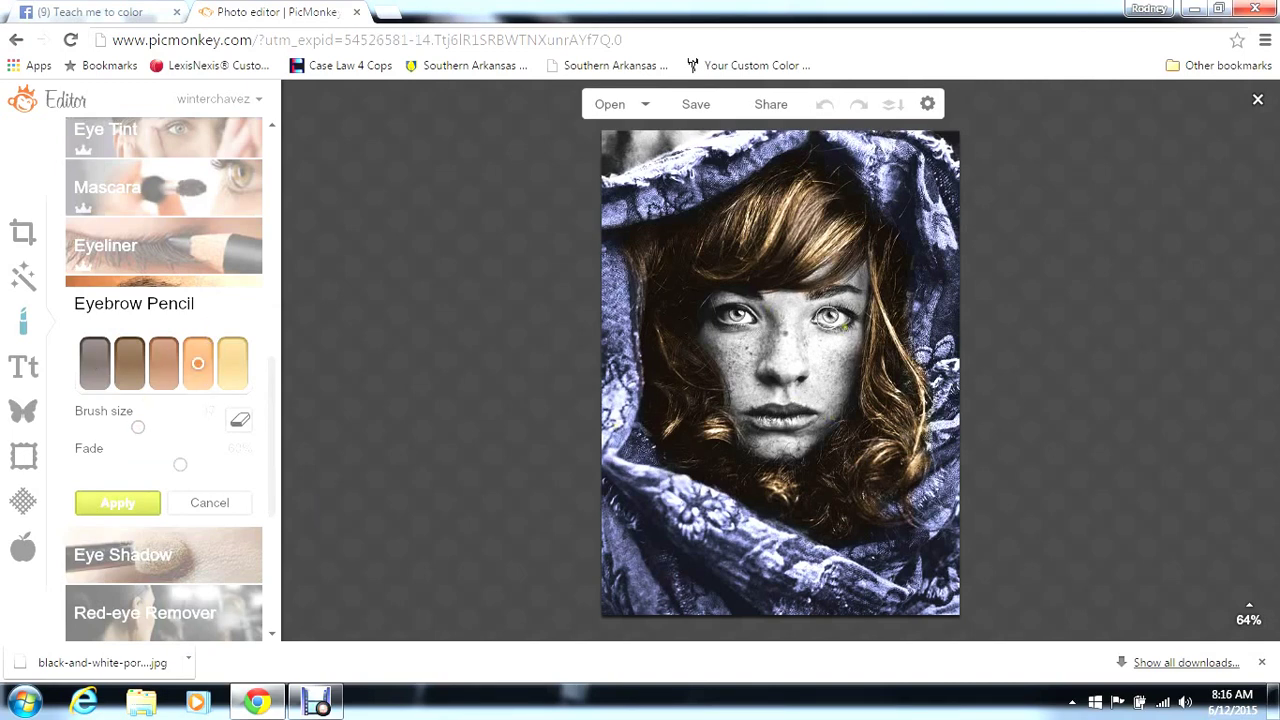
pyautogui.moveTo(788, 372); pyautogui.dragTo(788, 315)
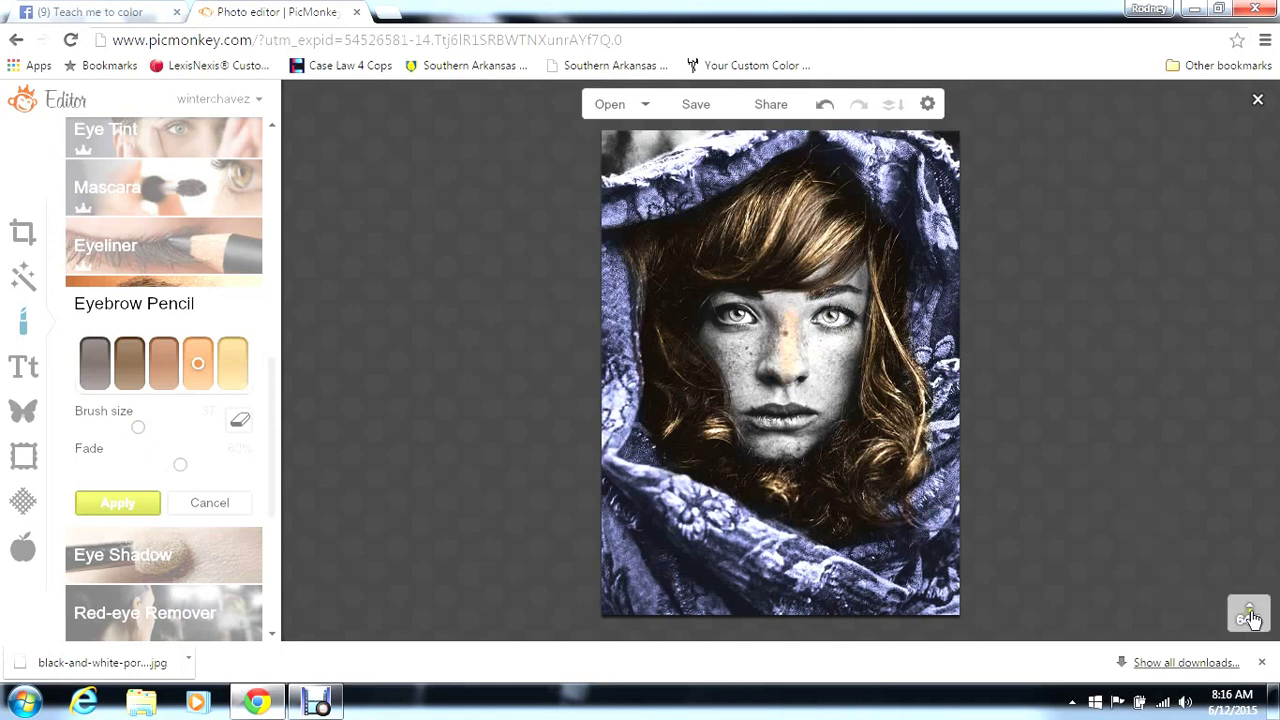
pyautogui.moveTo(1253, 591)
pyautogui.moveTo(1249, 553); pyautogui.dragTo(1250, 551)
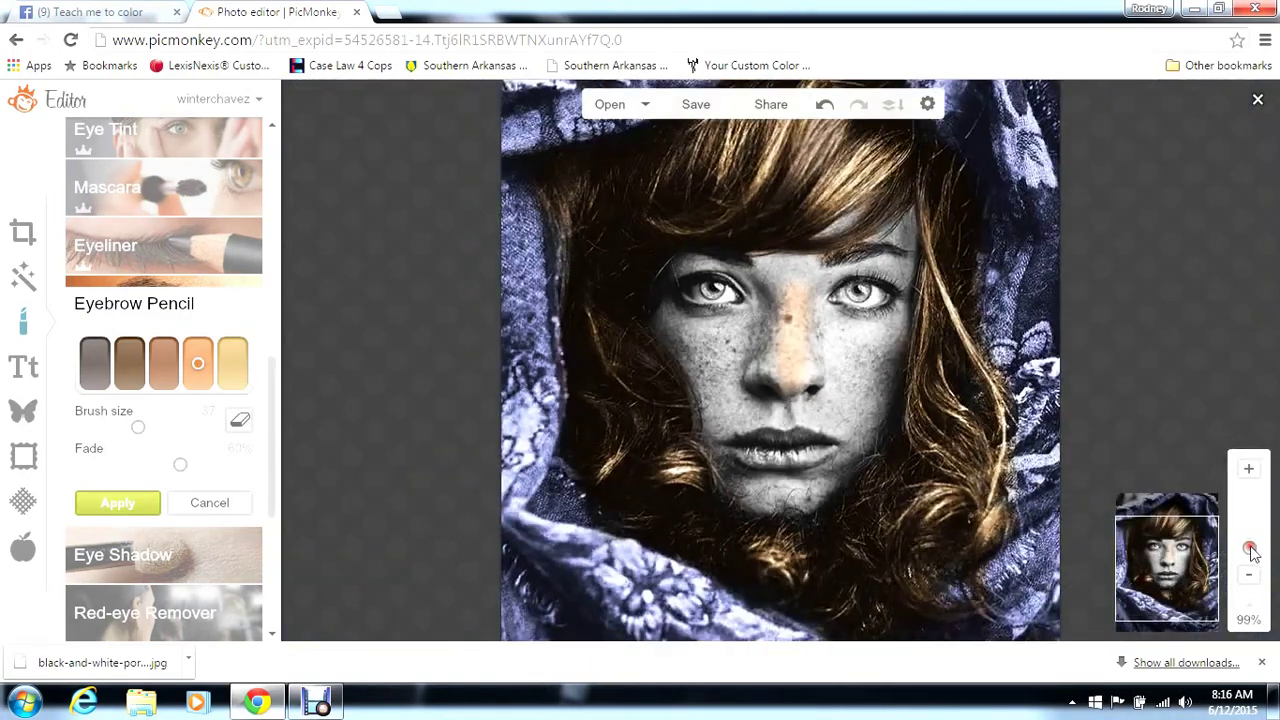
pyautogui.click(161, 428)
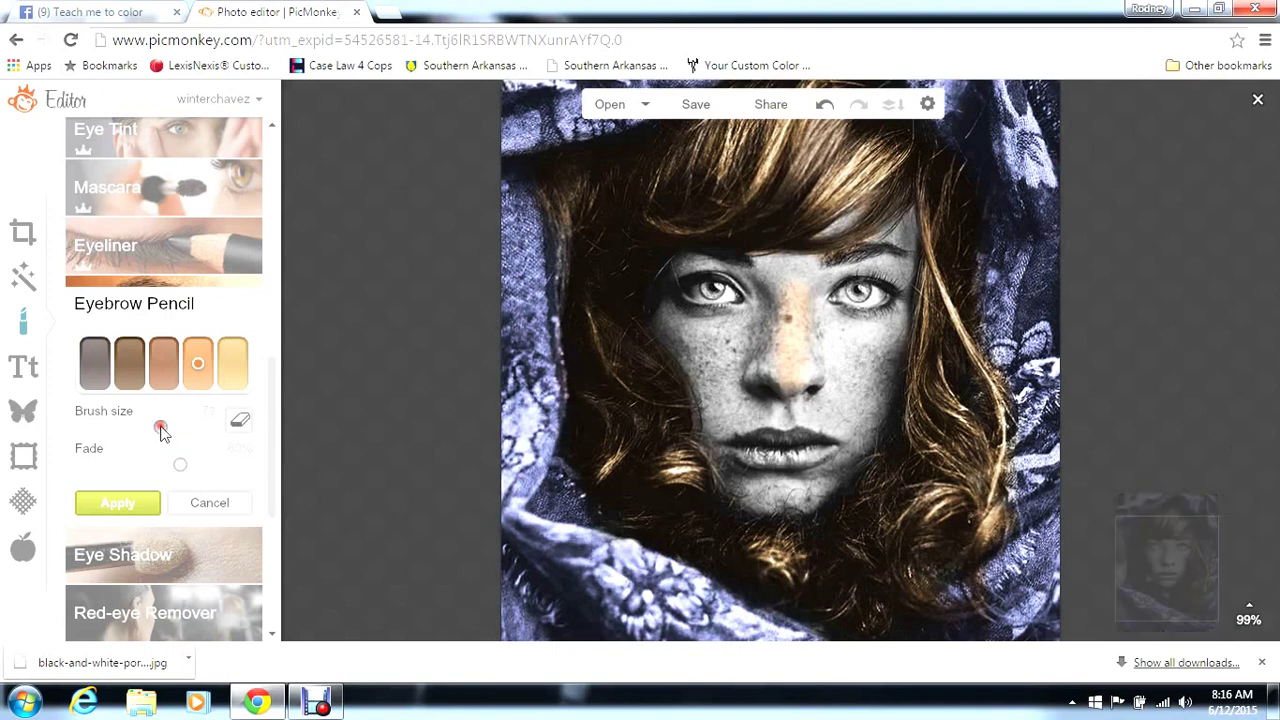
pyautogui.click(129, 466)
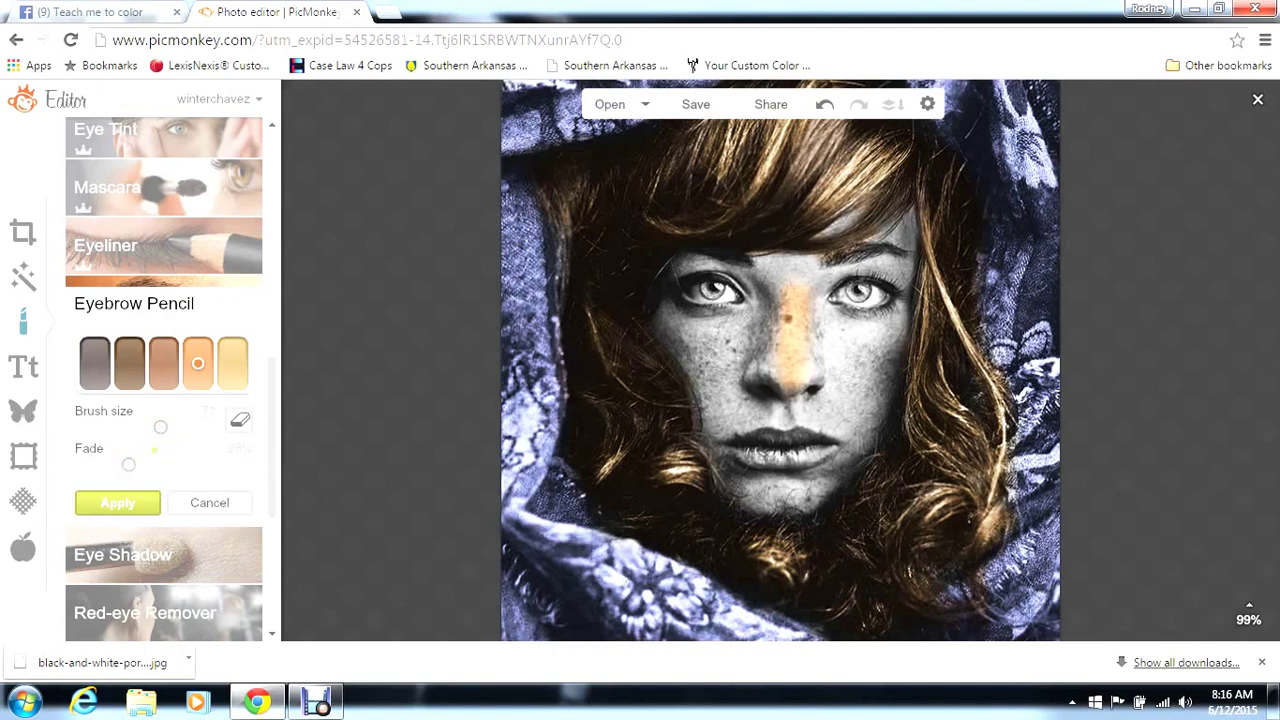
pyautogui.moveTo(850, 358)
pyautogui.mouseDown()
pyautogui.moveTo(818, 332)
pyautogui.moveTo(880, 349)
pyautogui.moveTo(858, 406)
pyautogui.moveTo(790, 392)
pyautogui.moveTo(730, 403)
pyautogui.moveTo(718, 352)
pyautogui.moveTo(666, 323)
pyautogui.moveTo(734, 340)
pyautogui.moveTo(760, 330)
pyautogui.moveTo(766, 300)
pyautogui.mouseUp()
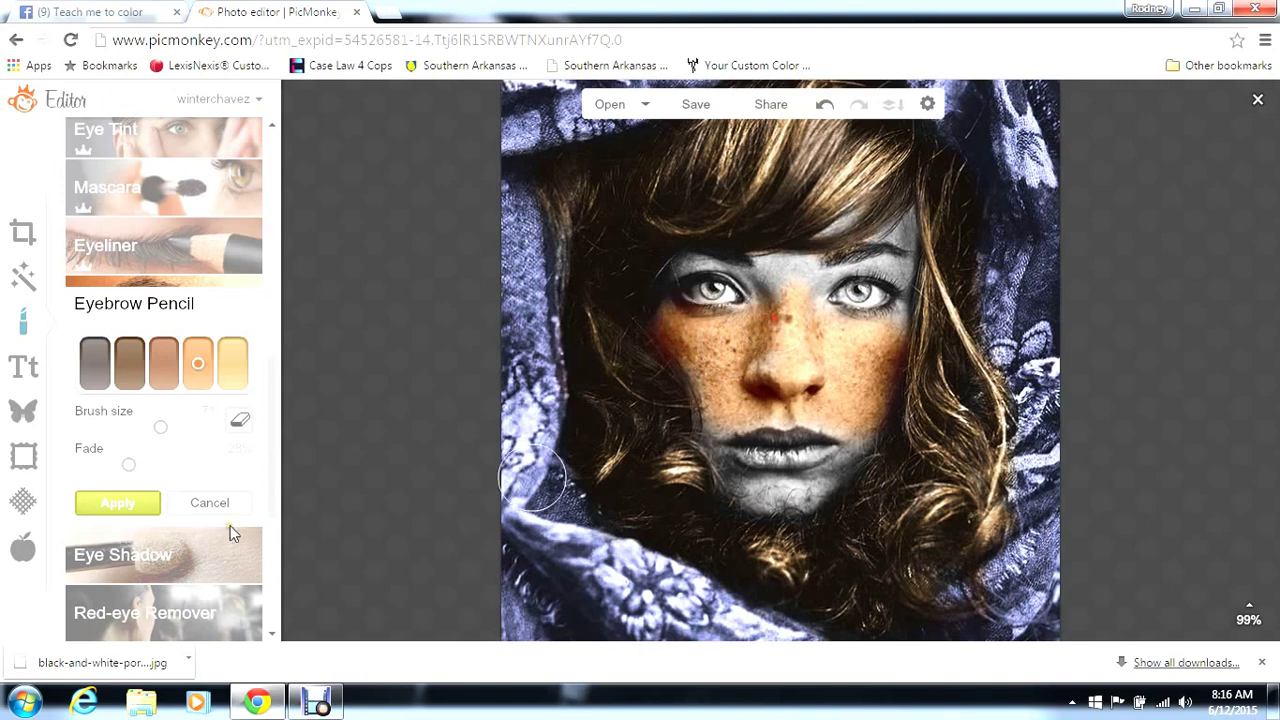
# Shrink the brush and fill in the skin colour around the mouth, chin, eyes, forehead and outer edges of the face
pyautogui.moveTo(160, 427); pyautogui.dragTo(127, 428)
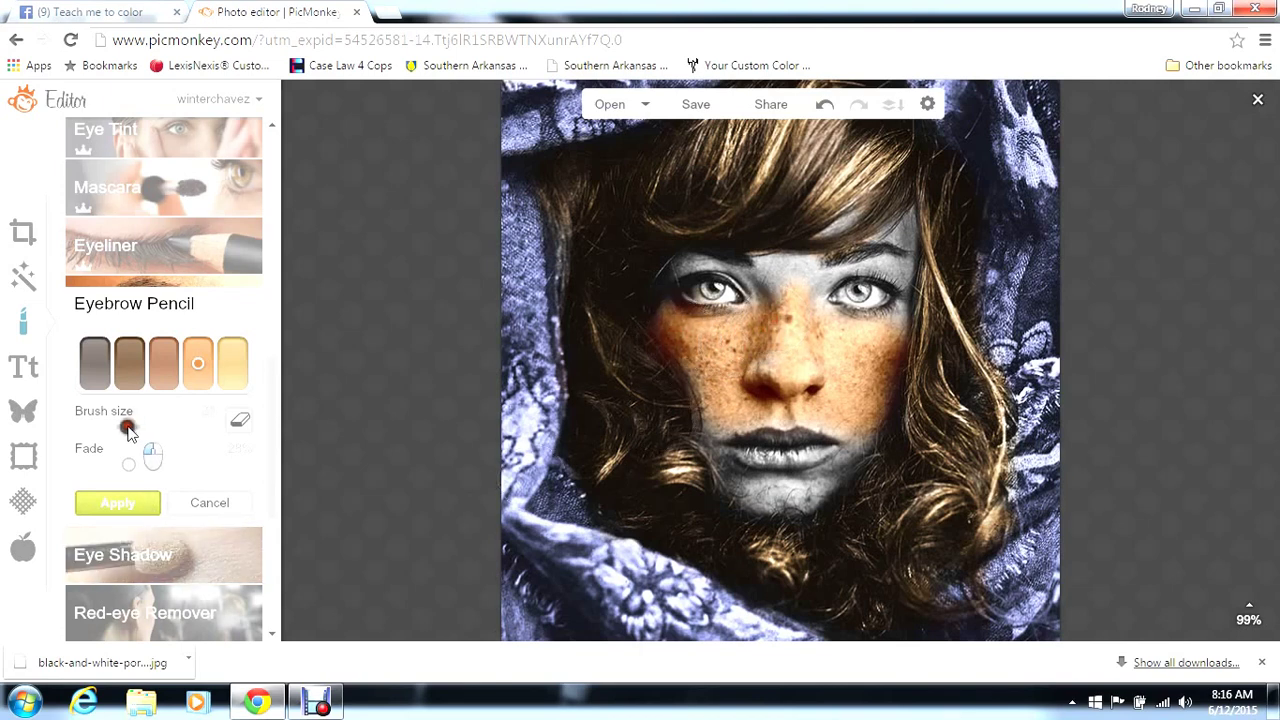
pyautogui.moveTo(713, 424)
pyautogui.mouseDown()
pyautogui.moveTo(711, 449)
pyautogui.moveTo(712, 410)
pyautogui.moveTo(828, 412)
pyautogui.moveTo(823, 421)
pyautogui.moveTo(870, 440)
pyautogui.moveTo(773, 510)
pyautogui.moveTo(722, 477)
pyautogui.moveTo(815, 482)
pyautogui.moveTo(748, 476)
pyautogui.moveTo(721, 458)
pyautogui.moveTo(705, 357)
pyautogui.moveTo(651, 303)
pyautogui.moveTo(716, 334)
pyautogui.moveTo(758, 306)
pyautogui.moveTo(754, 290)
pyautogui.moveTo(716, 267)
pyautogui.moveTo(679, 266)
pyautogui.moveTo(672, 280)
pyautogui.moveTo(771, 287)
pyautogui.moveTo(800, 268)
pyautogui.moveTo(828, 318)
pyautogui.moveTo(752, 268)
pyautogui.mouseUp()
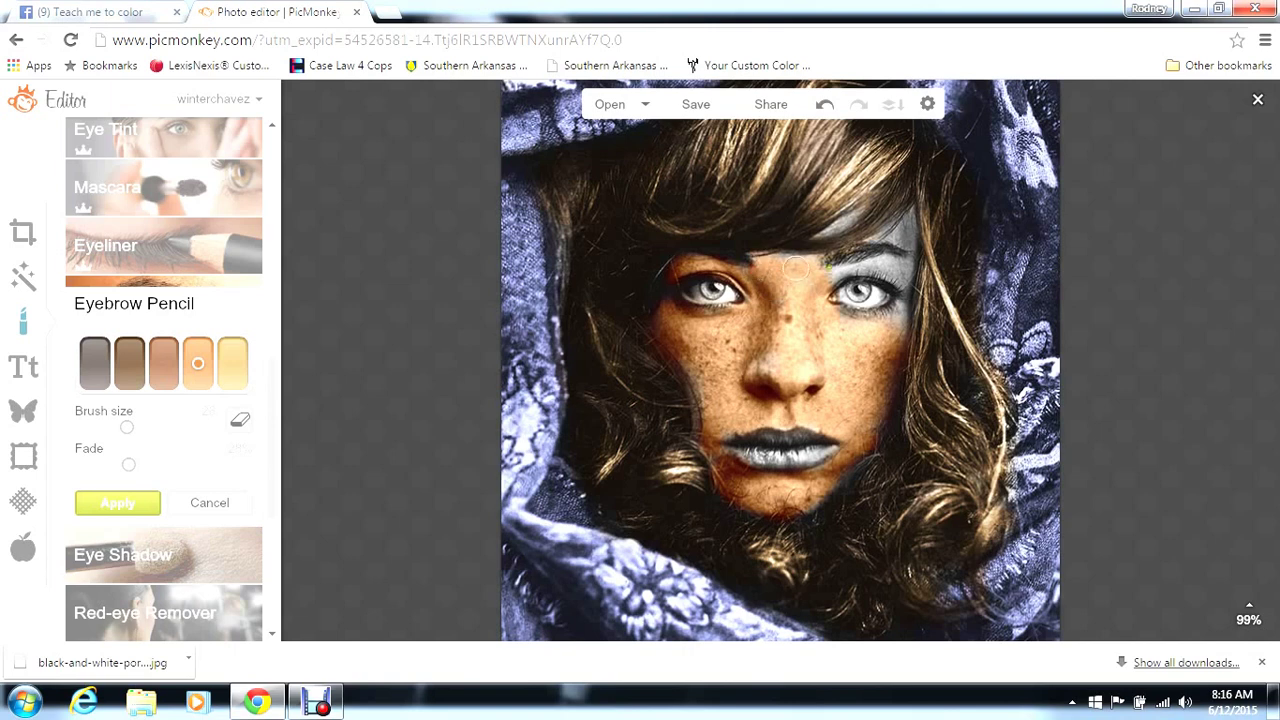
pyautogui.moveTo(839, 275)
pyautogui.mouseDown()
pyautogui.moveTo(895, 265)
pyautogui.moveTo(912, 278)
pyautogui.moveTo(824, 280)
pyautogui.mouseUp()
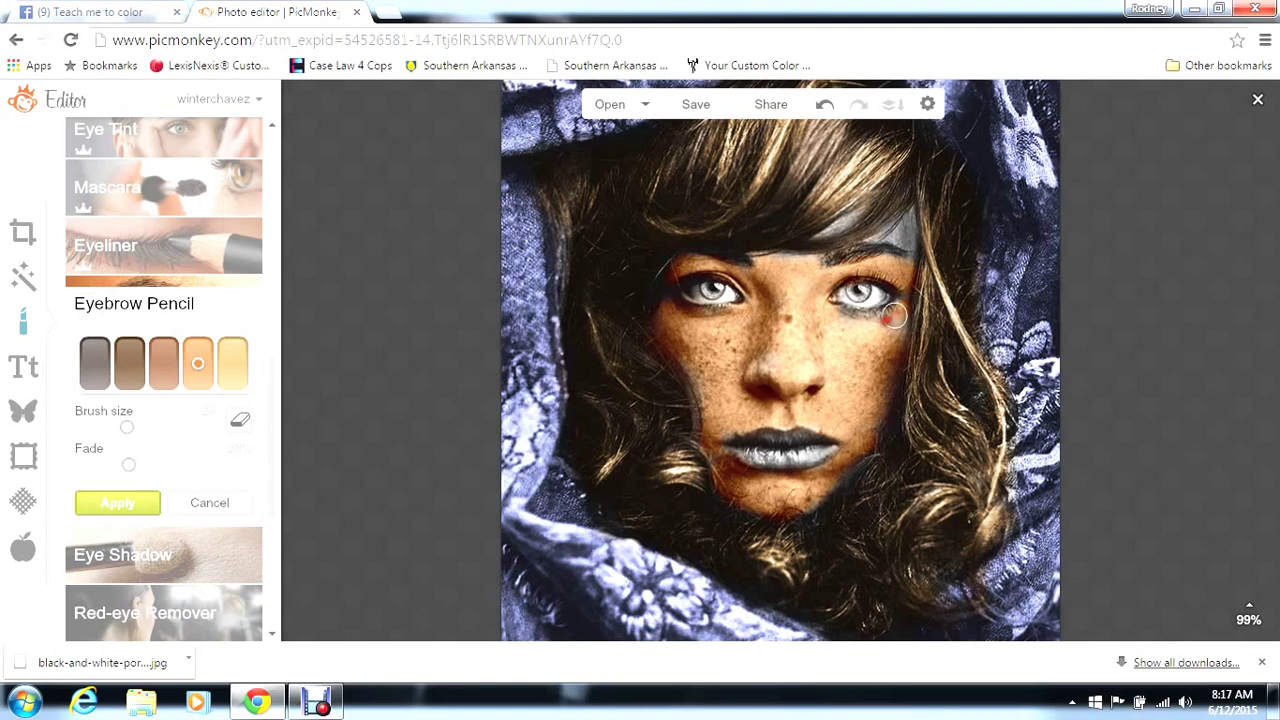
pyautogui.moveTo(897, 234)
pyautogui.mouseDown()
pyautogui.moveTo(909, 215)
pyautogui.moveTo(880, 238)
pyautogui.moveTo(910, 245)
pyautogui.moveTo(903, 217)
pyautogui.moveTo(870, 240)
pyautogui.moveTo(902, 257)
pyautogui.moveTo(798, 262)
pyautogui.mouseUp()
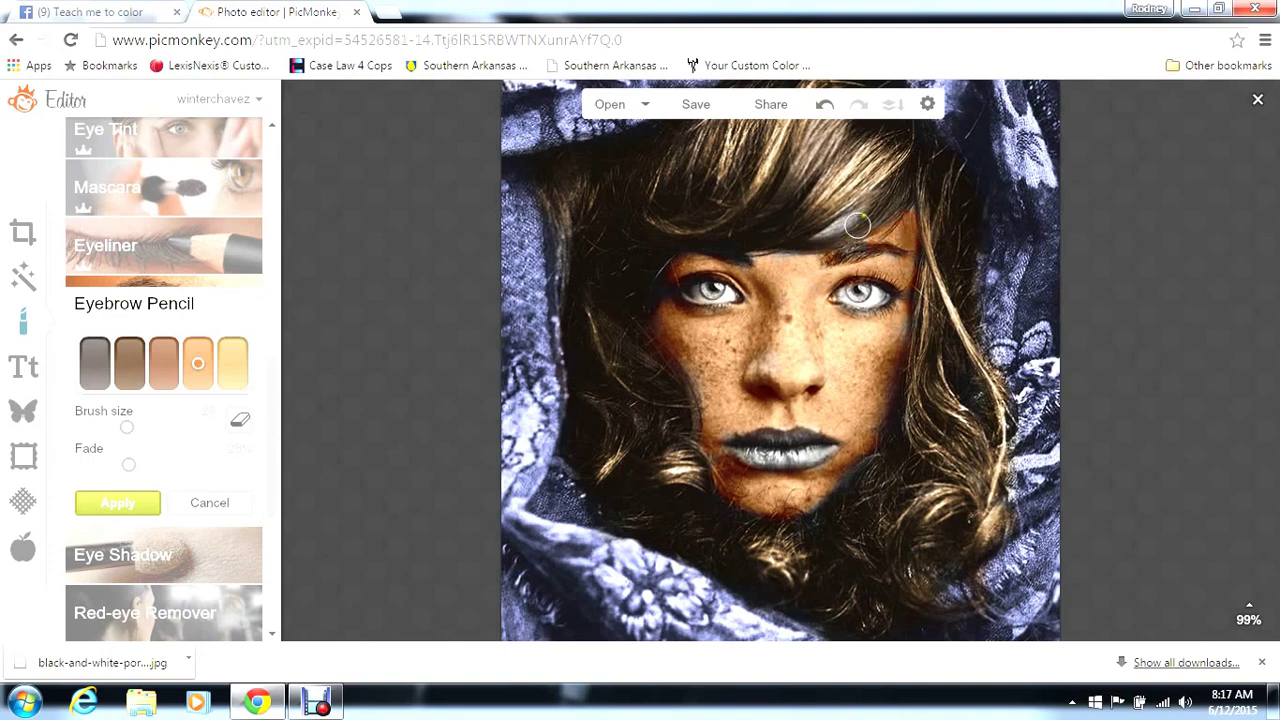
pyautogui.moveTo(857, 209)
pyautogui.mouseDown()
pyautogui.moveTo(824, 235)
pyautogui.moveTo(760, 252)
pyautogui.mouseUp()
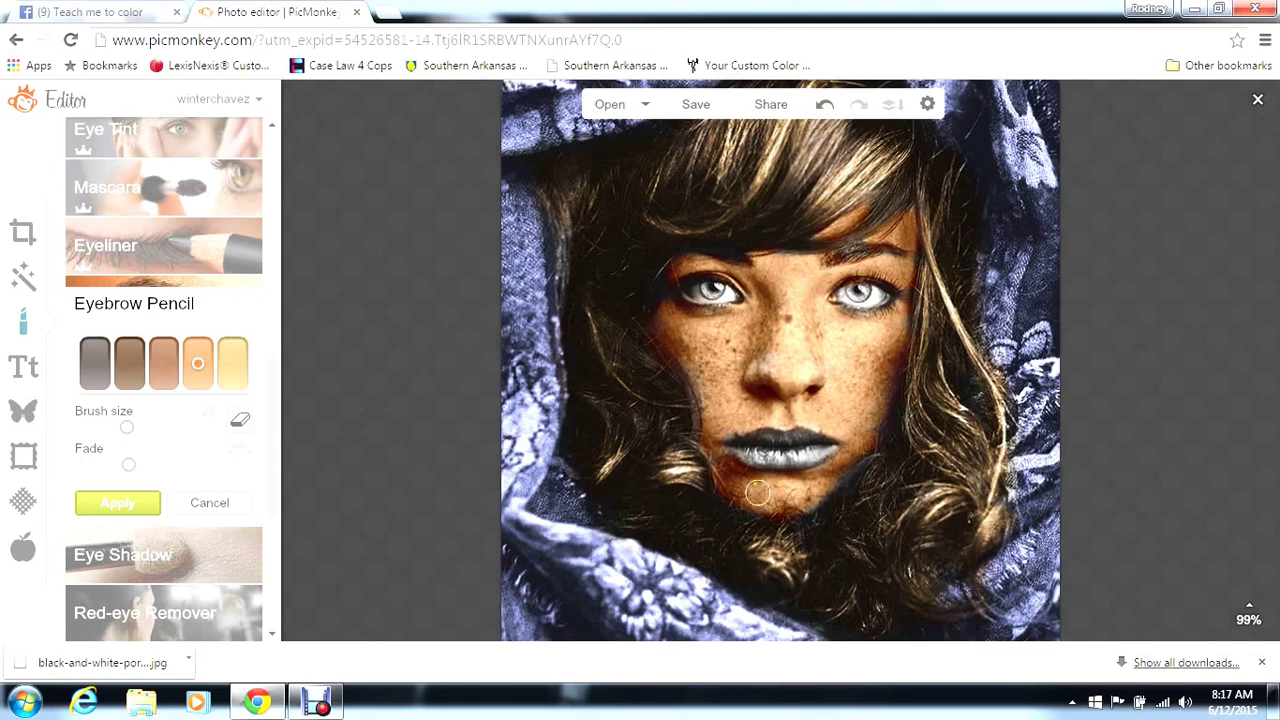
pyautogui.moveTo(697, 434)
pyautogui.mouseDown()
pyautogui.moveTo(679, 350)
pyautogui.moveTo(651, 314)
pyautogui.mouseUp()
pyautogui.moveTo(857, 458); pyautogui.dragTo(797, 505)
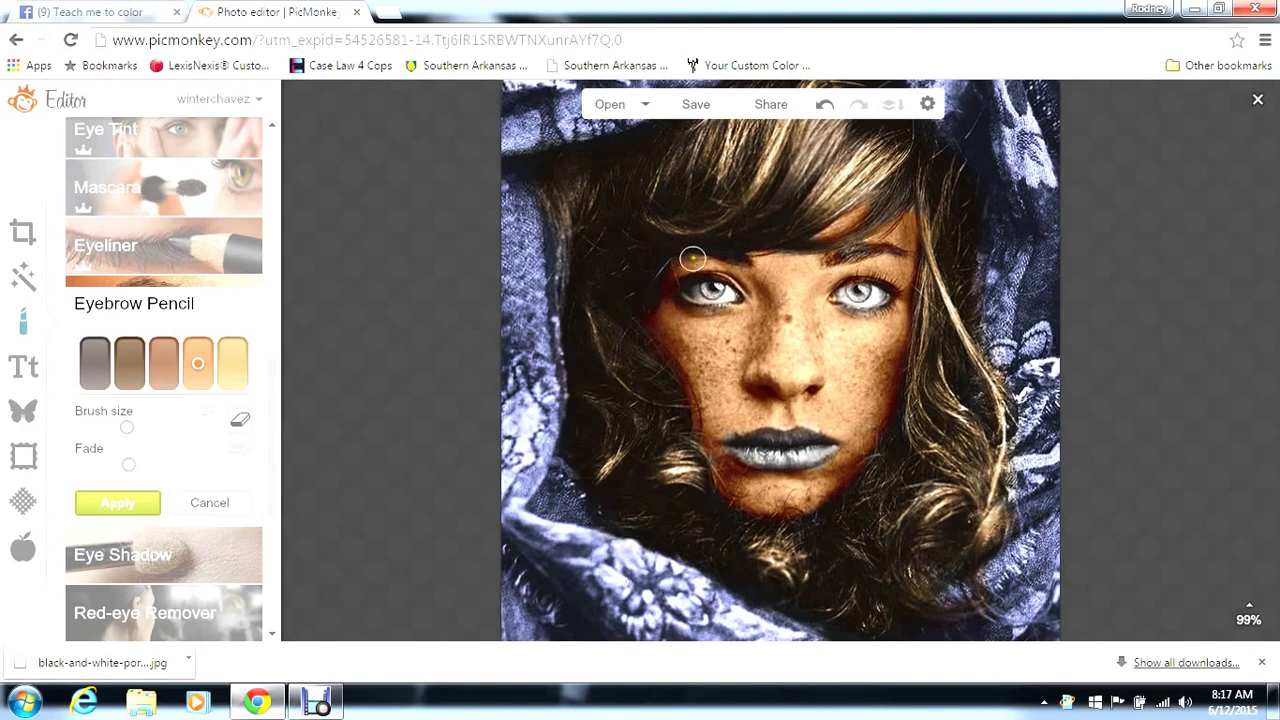
# Raise the fade of the orange skin colour until it looks muted, and apply the Eyebrow Pencil touch-up
pyautogui.click(193, 467)
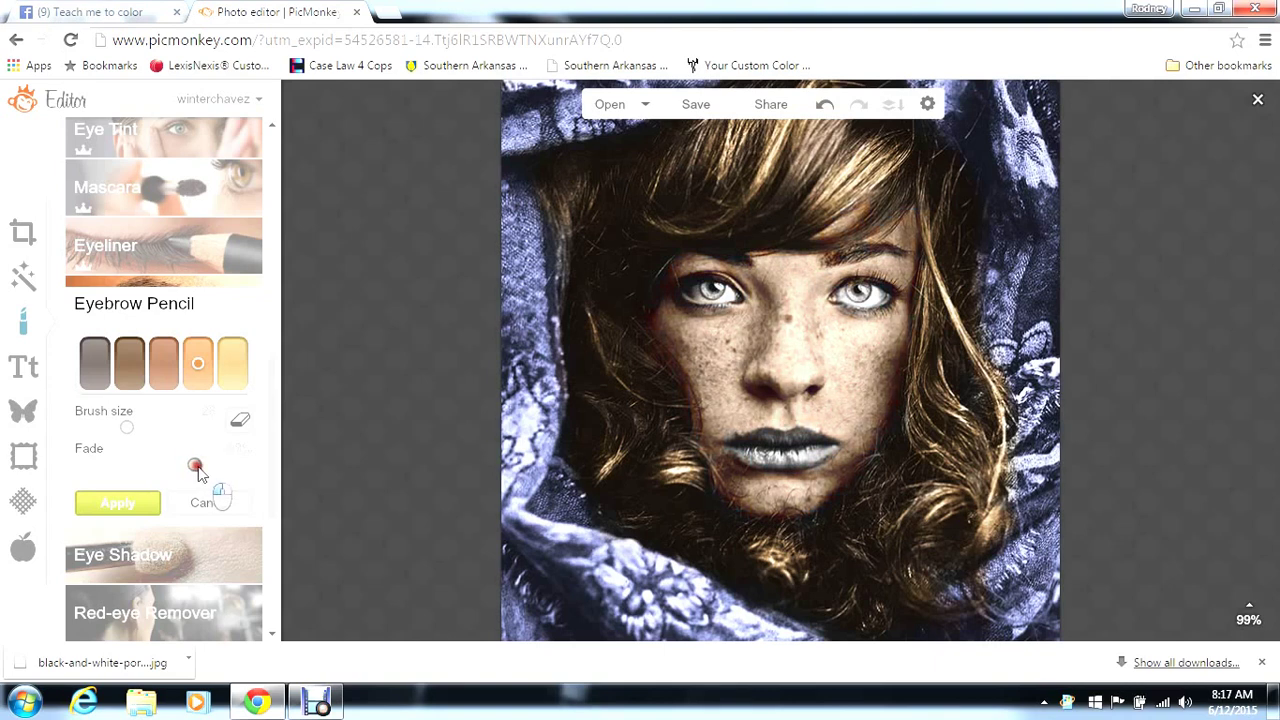
pyautogui.moveTo(193, 470)
pyautogui.mouseDown()
pyautogui.moveTo(72, 461)
pyautogui.moveTo(126, 486)
pyautogui.moveTo(145, 470)
pyautogui.moveTo(176, 480)
pyautogui.mouseUp()
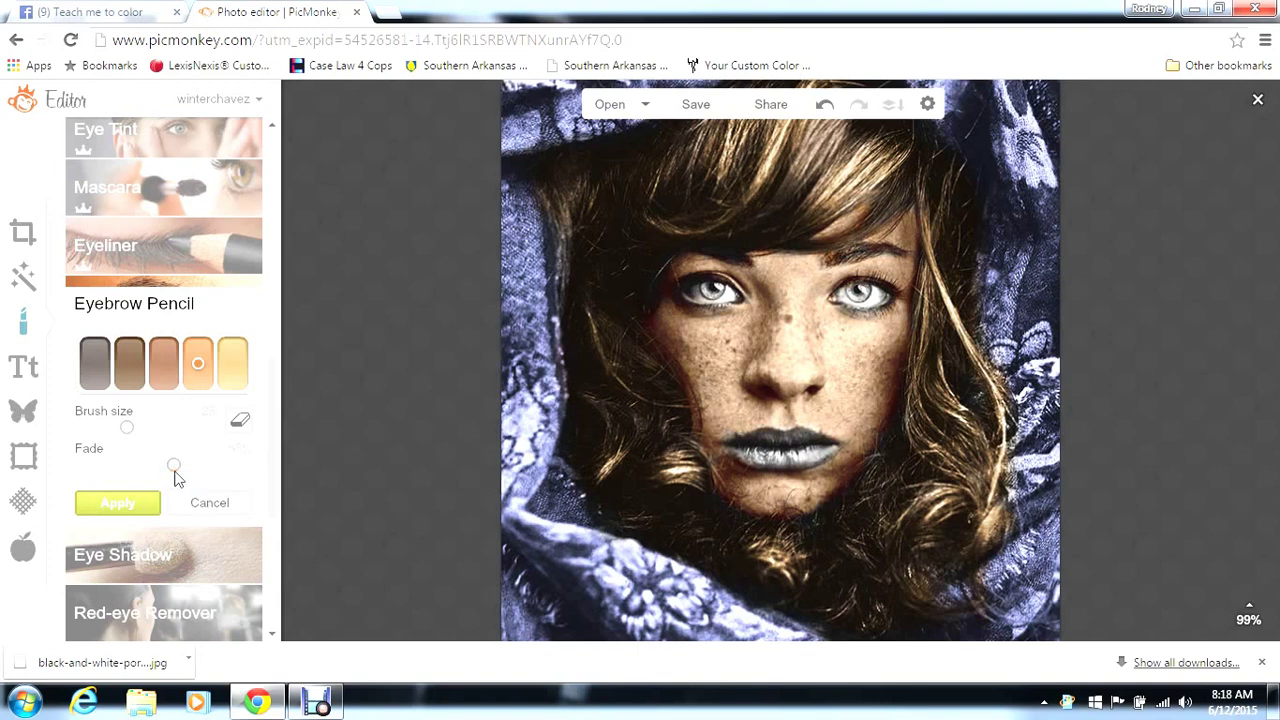
pyautogui.click(126, 502)
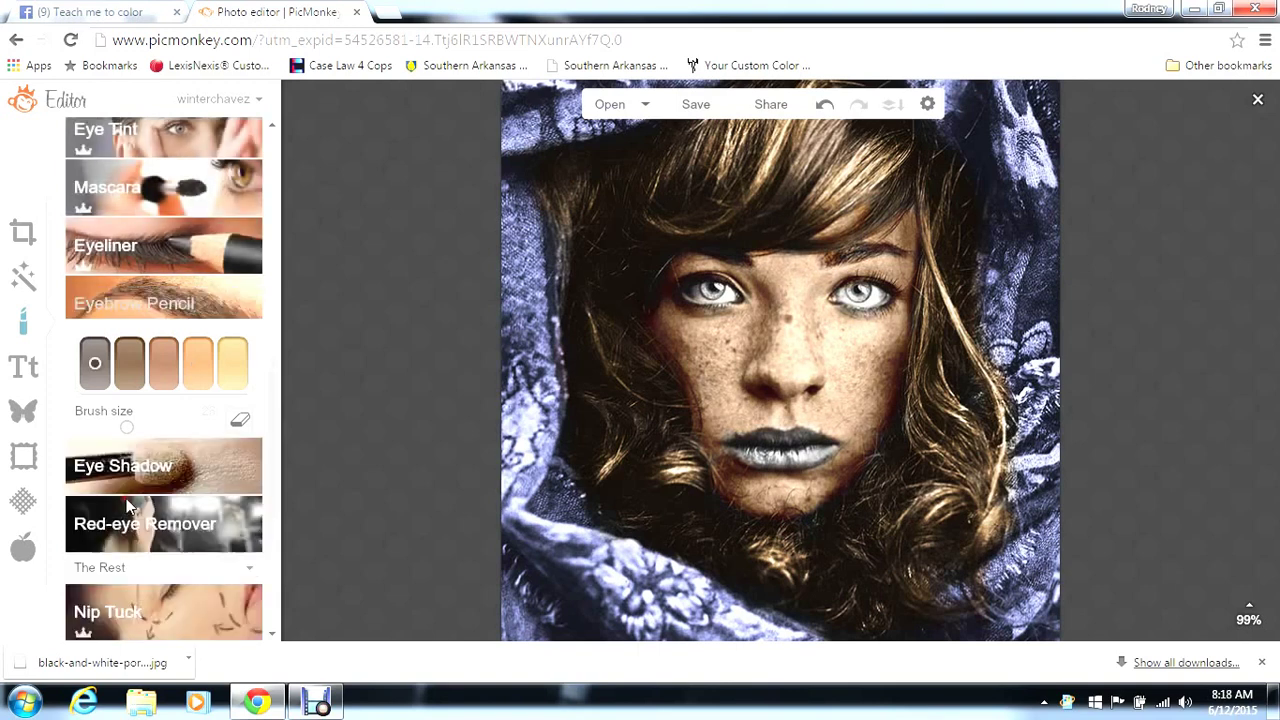
# Start a Blush Boost touch-up in the palest peach shade, paint it on the nose and reduce the fade to its minimum
pyautogui.click(277, 497)
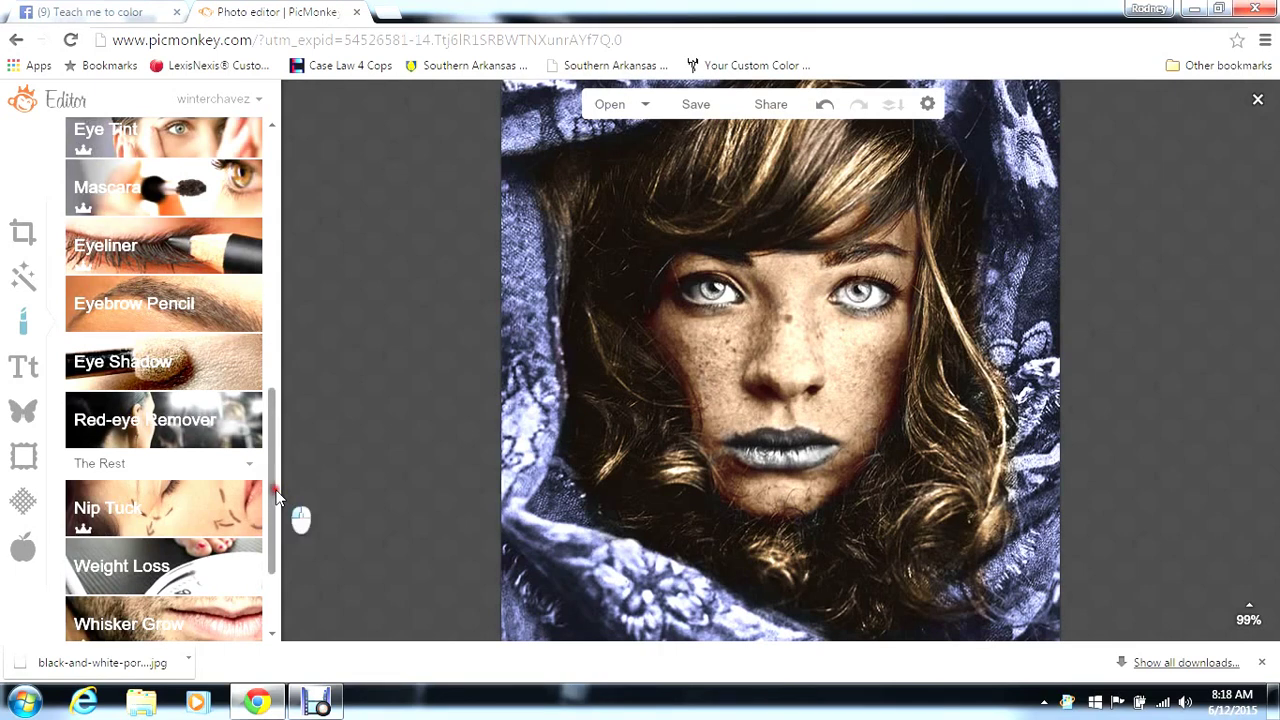
pyautogui.moveTo(277, 497); pyautogui.dragTo(299, 293)
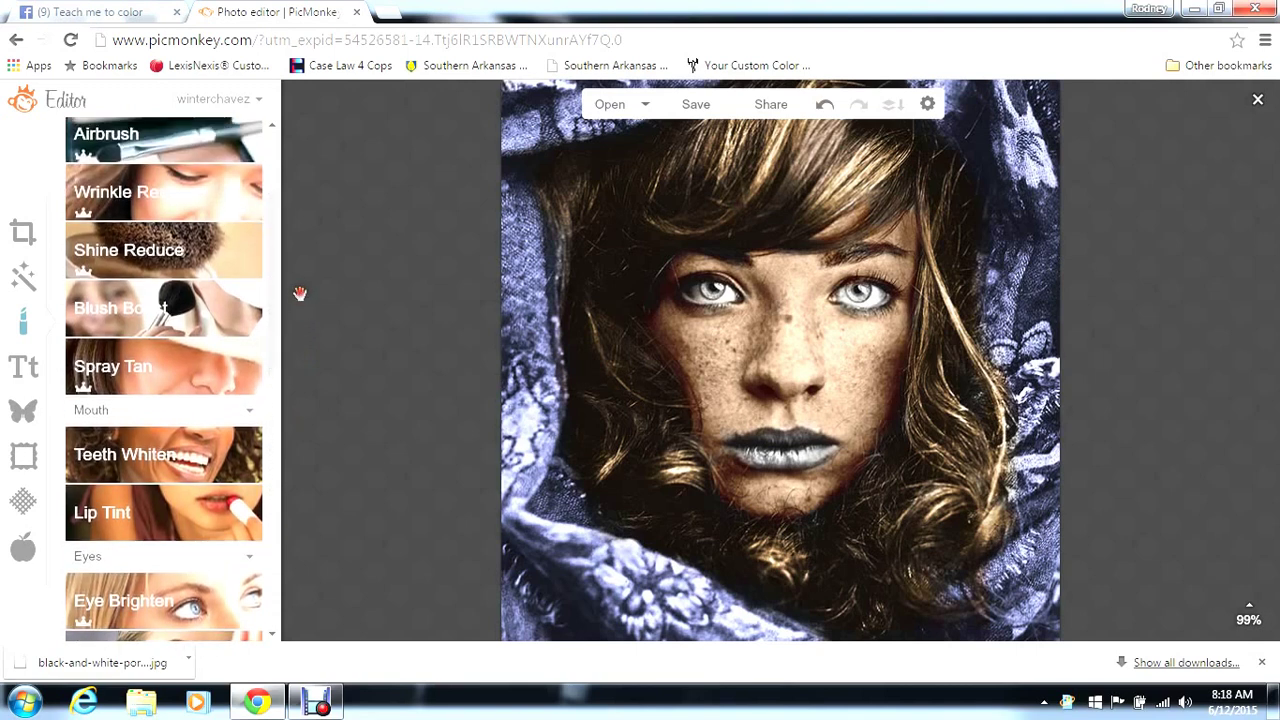
pyautogui.click(246, 307)
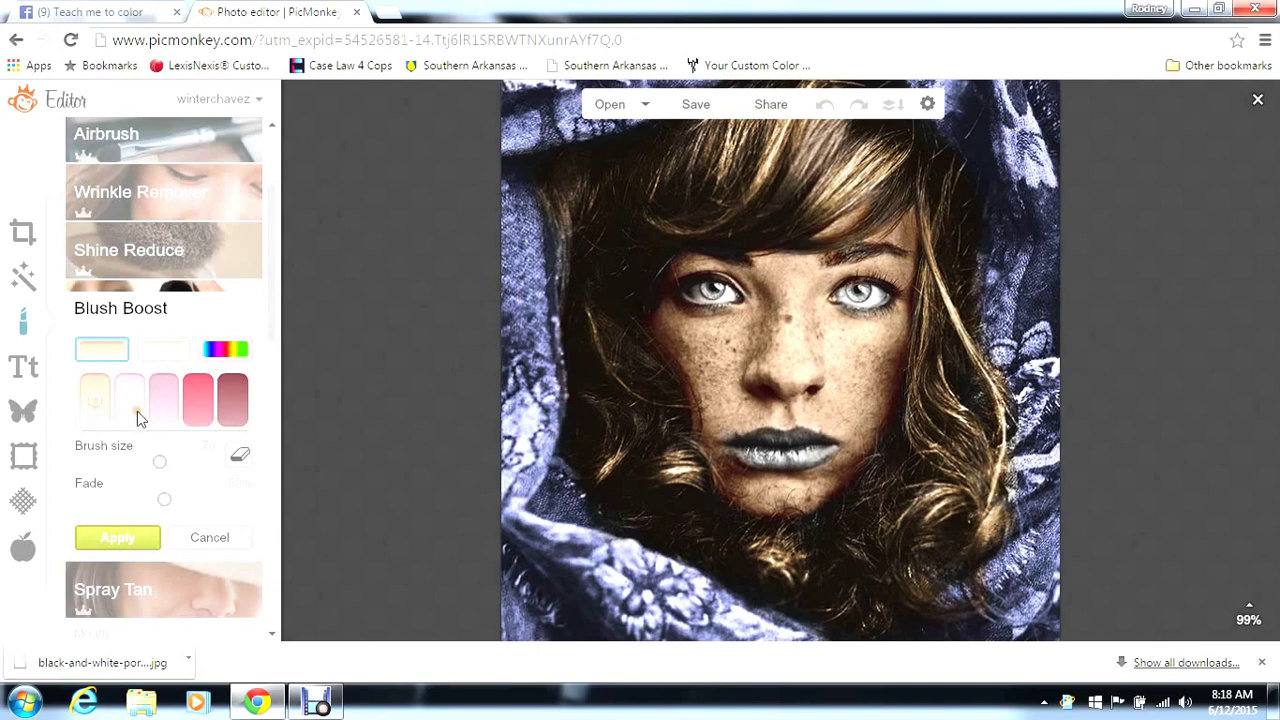
pyautogui.click(793, 357)
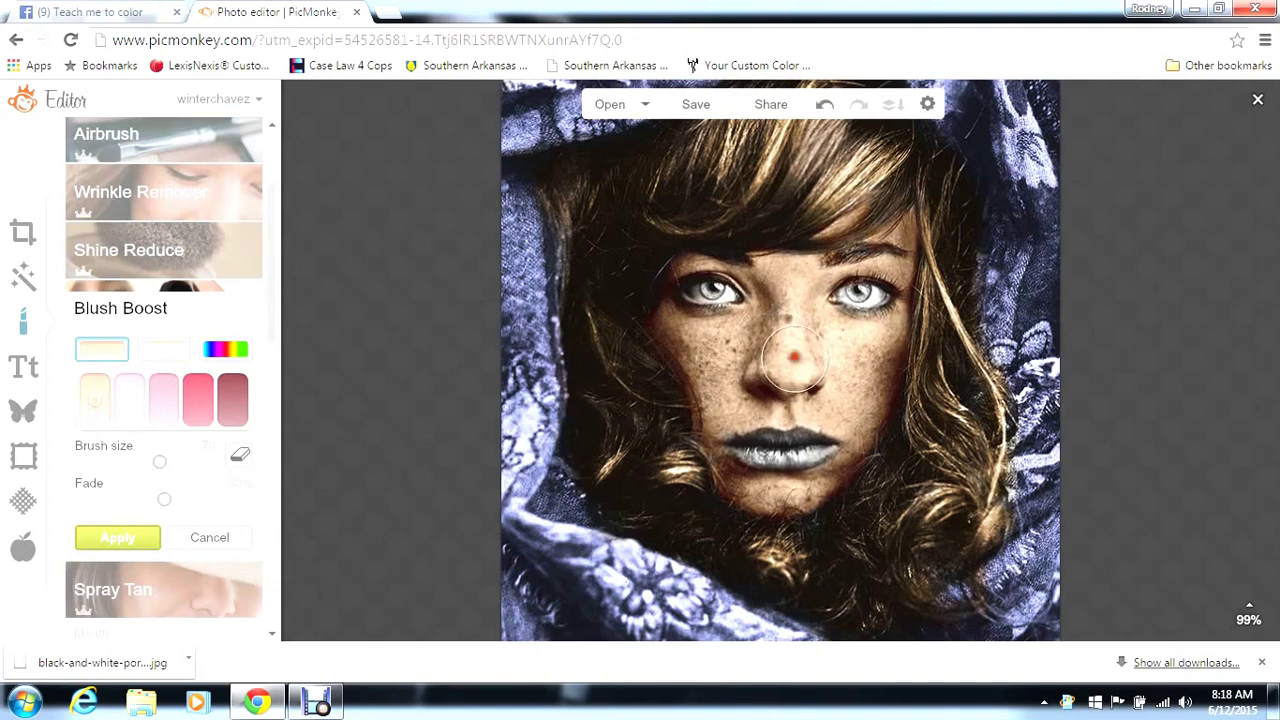
pyautogui.moveTo(793, 357)
pyautogui.mouseDown()
pyautogui.moveTo(795, 377)
pyautogui.moveTo(785, 300)
pyautogui.moveTo(780, 320)
pyautogui.moveTo(801, 344)
pyautogui.mouseUp()
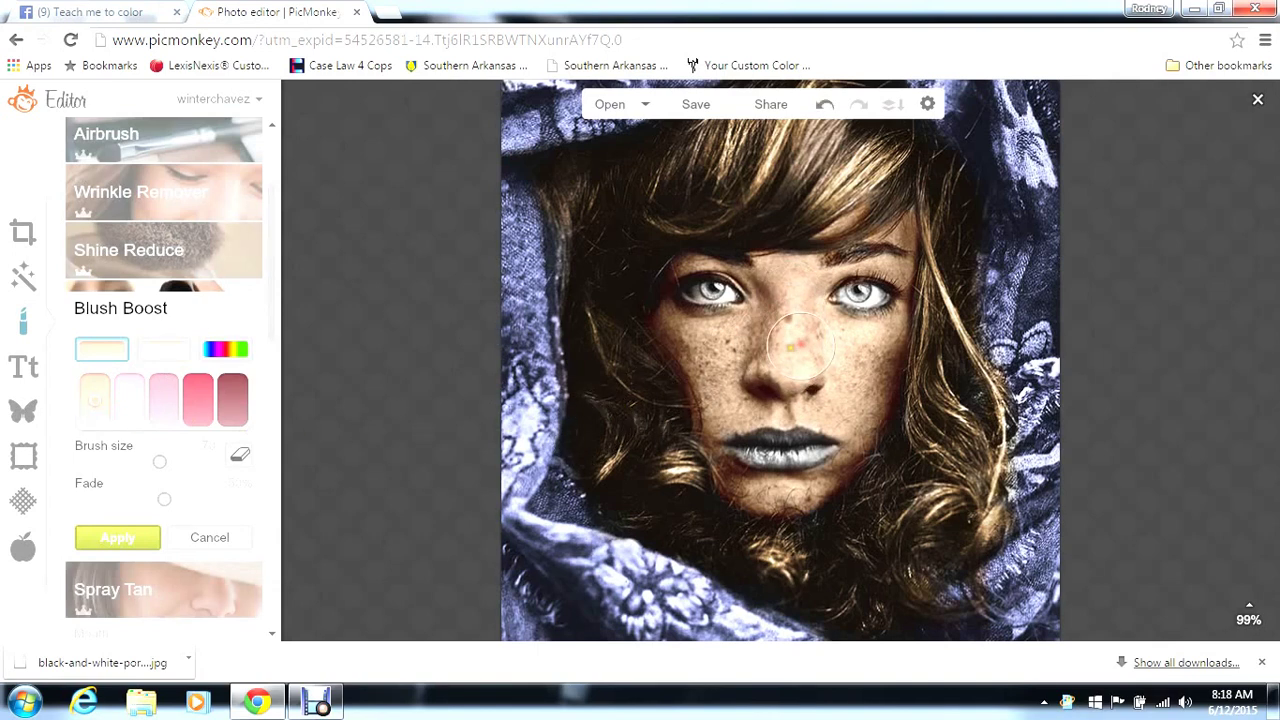
pyautogui.moveTo(164, 499); pyautogui.dragTo(82, 500)
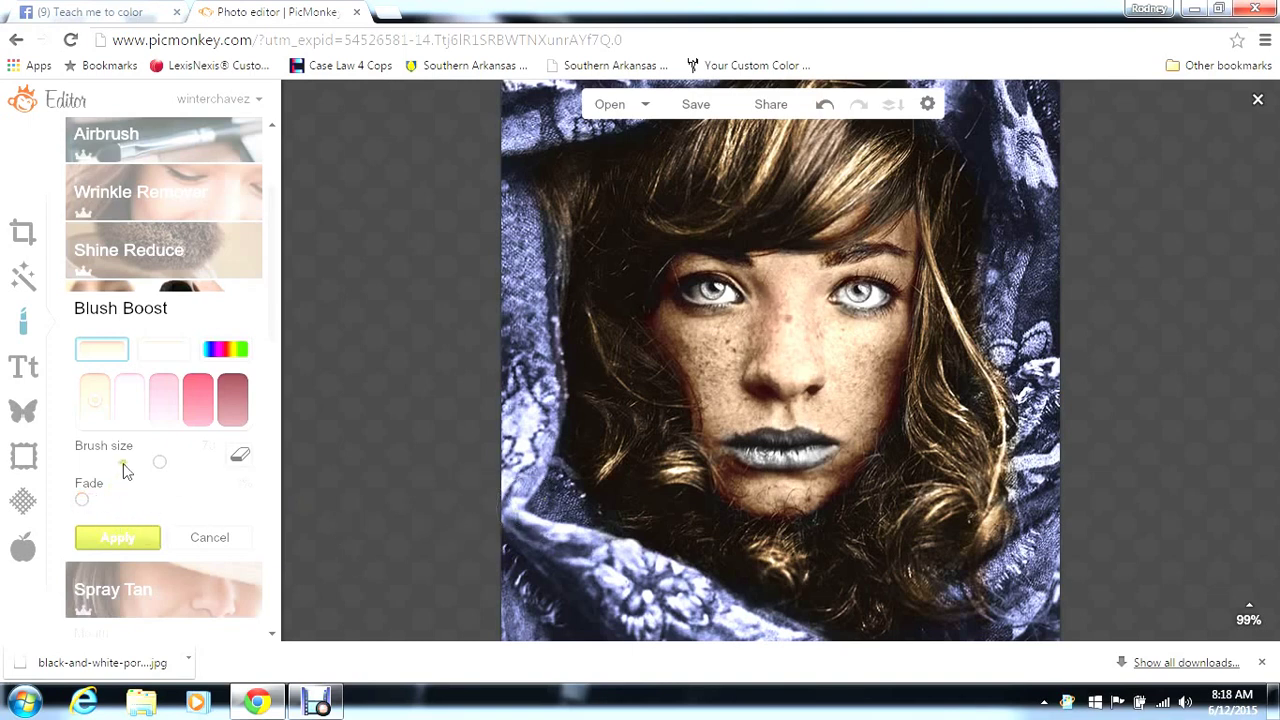
# Try pink, dark red and several bronze blush shades on the painted nose area
pyautogui.click(160, 412)
pyautogui.click(220, 402)
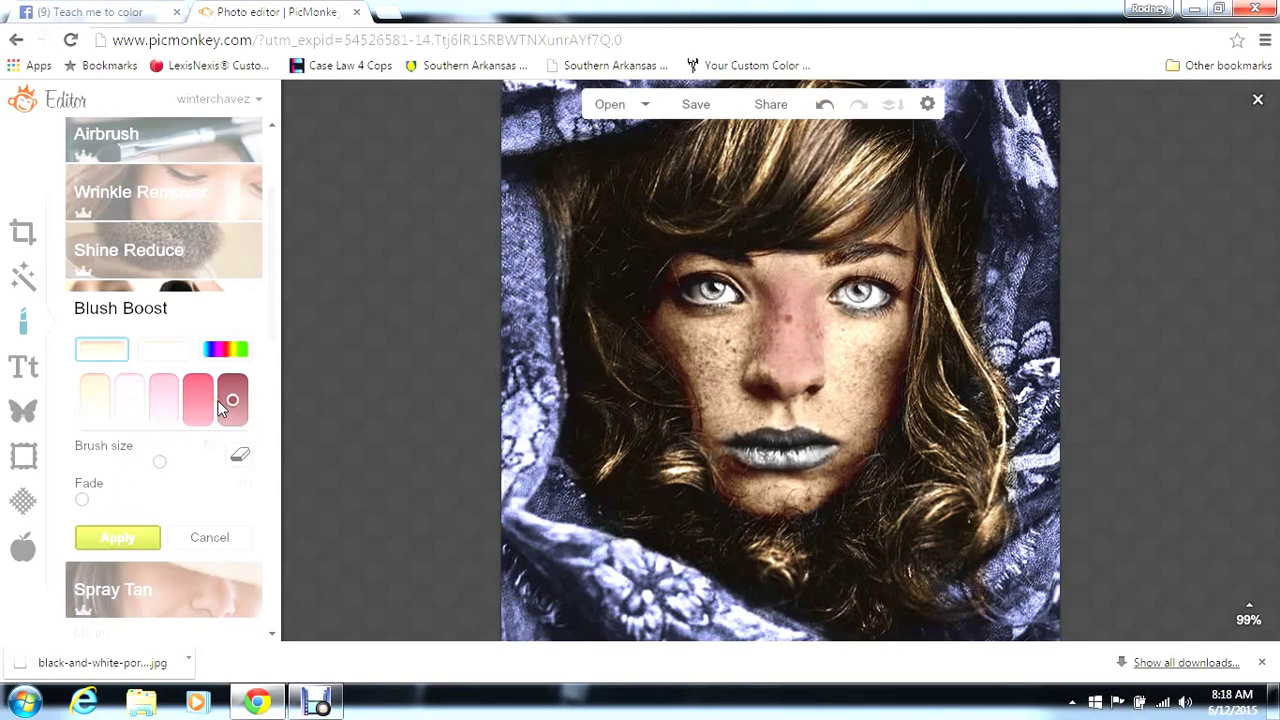
pyautogui.click(164, 352)
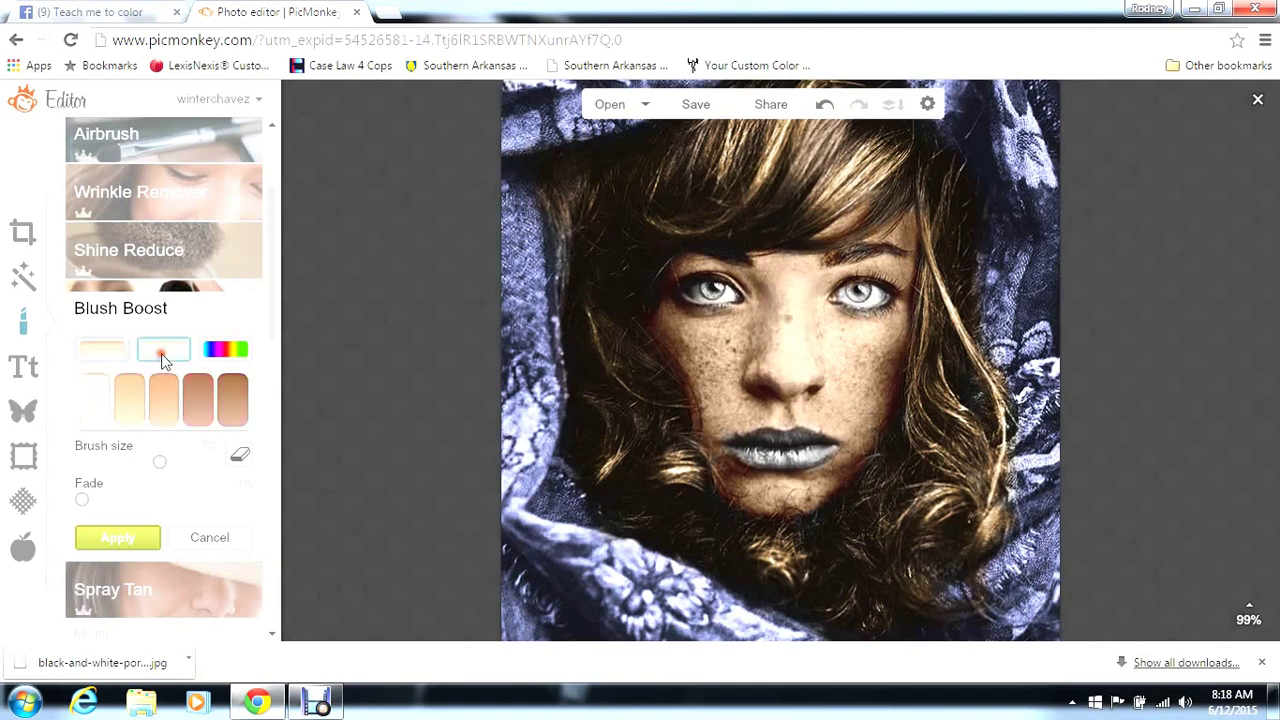
pyautogui.click(138, 403)
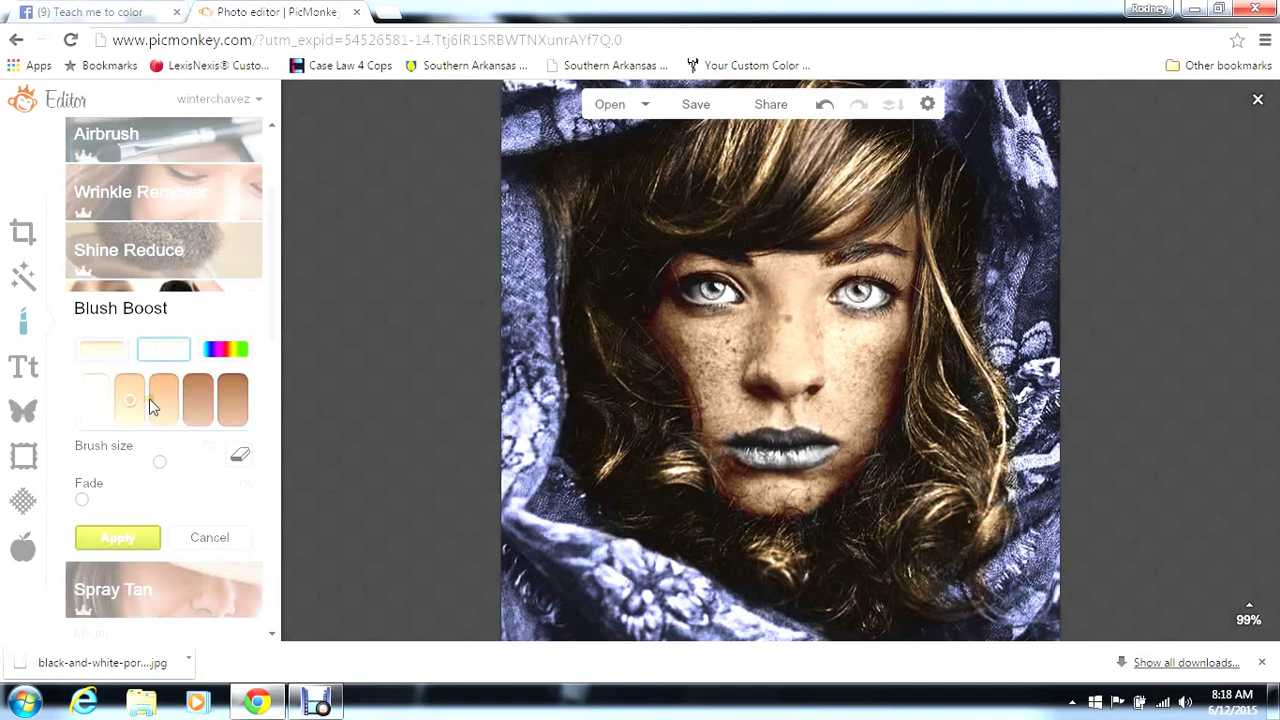
pyautogui.click(208, 399)
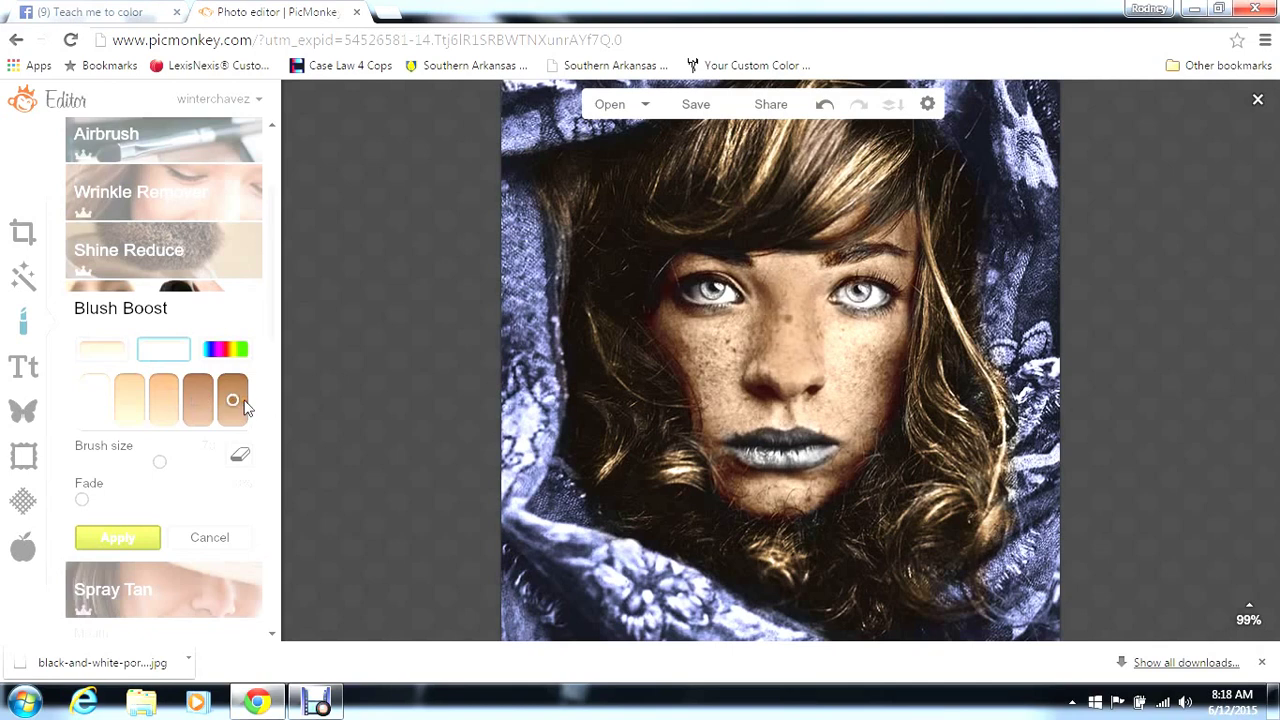
# Return to the palest peach blush, reduce the brush size and paint it over the whole face, including around the eyes and forehead
pyautogui.click(105, 352)
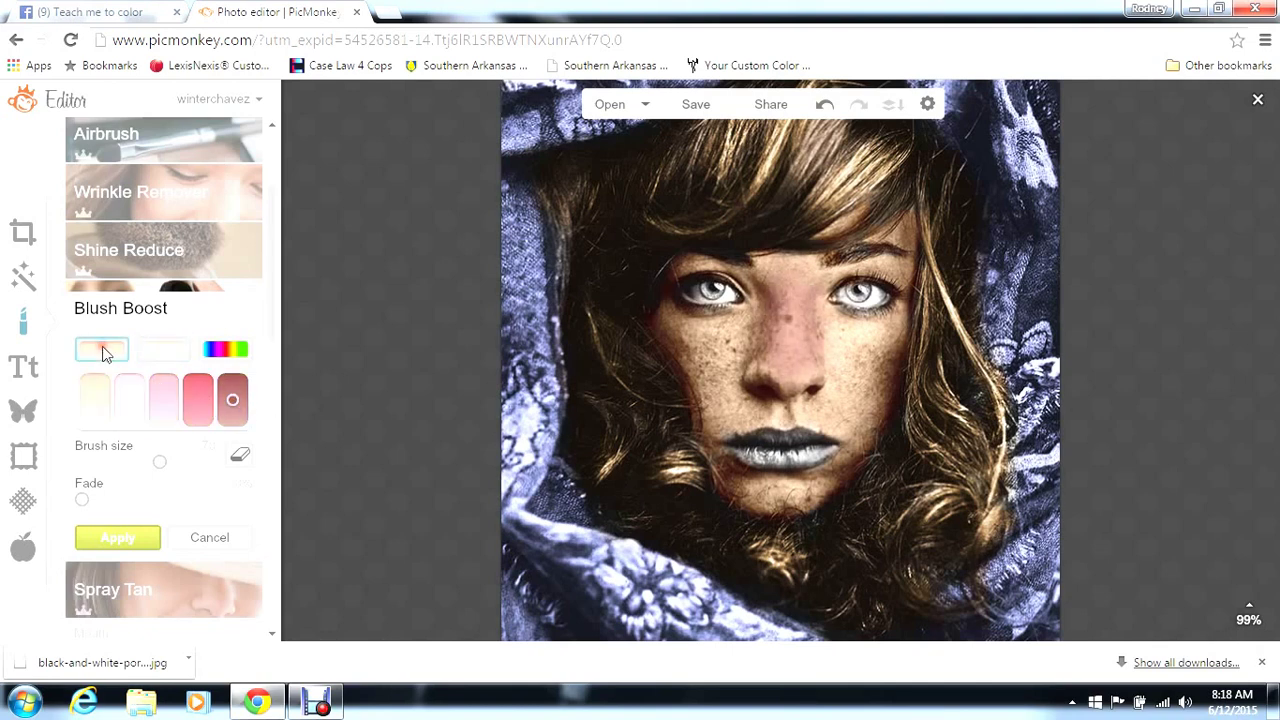
pyautogui.click(97, 399)
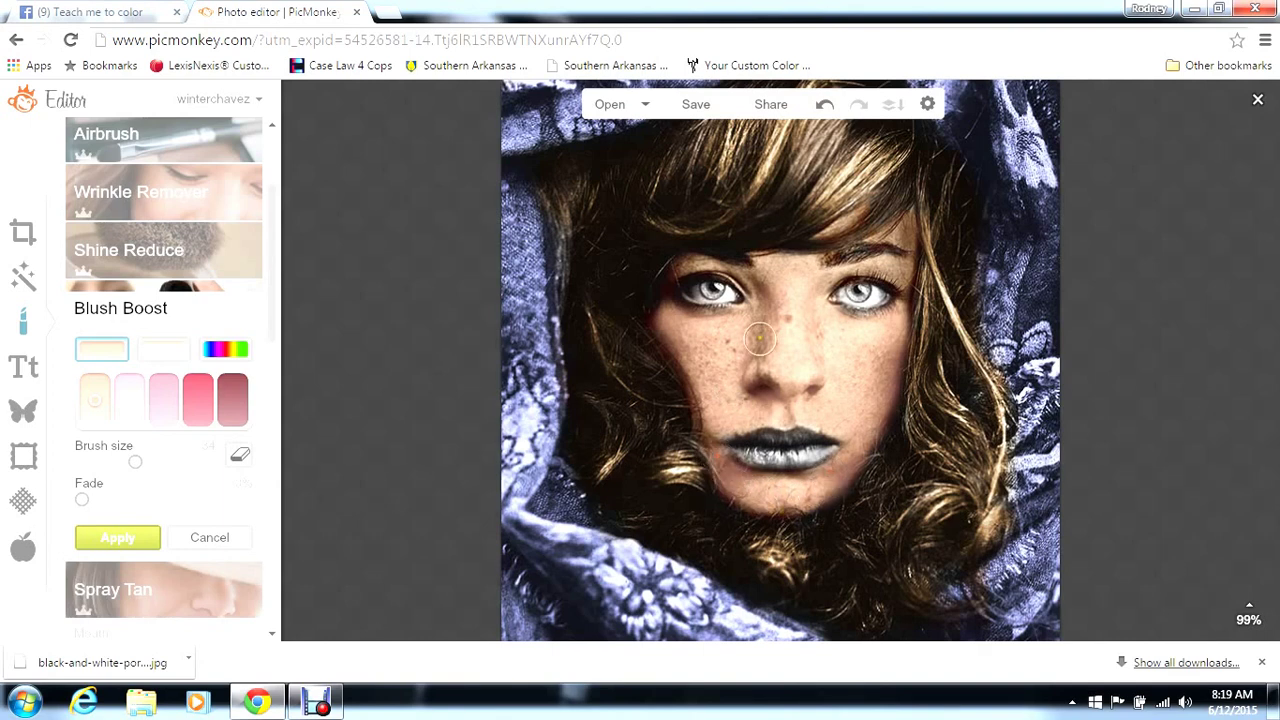
pyautogui.click(779, 277)
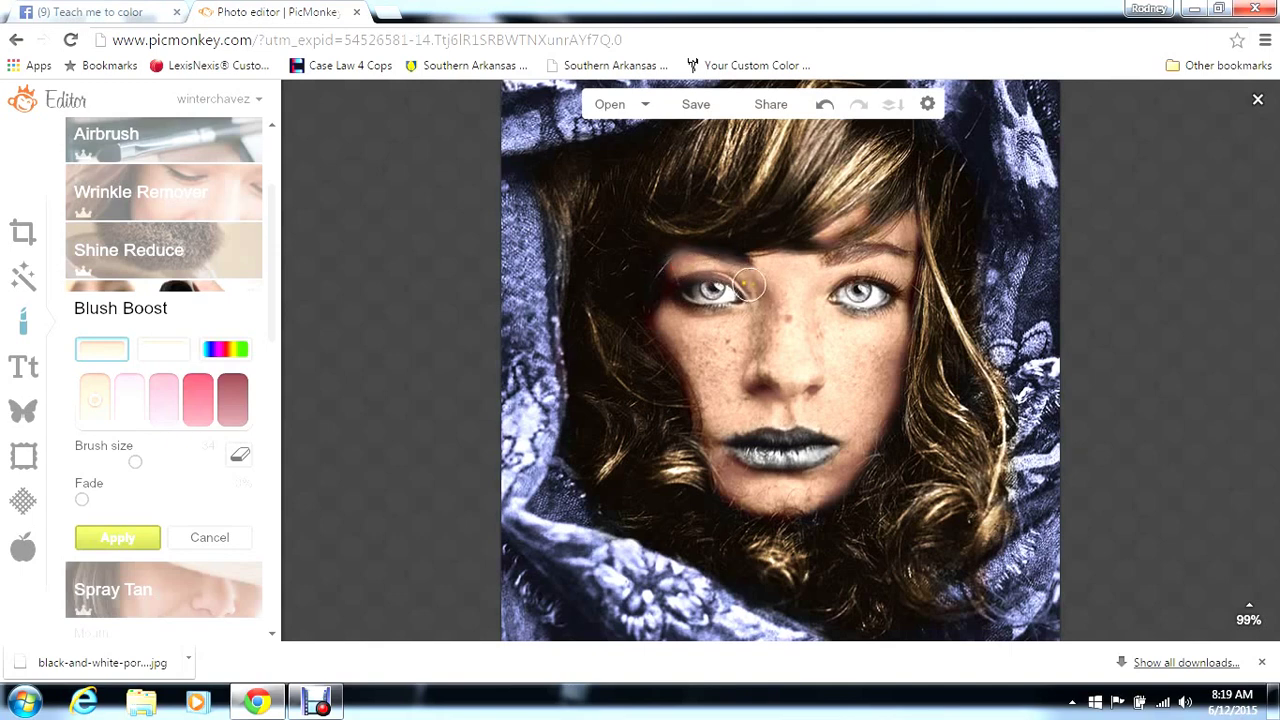
pyautogui.click(671, 286)
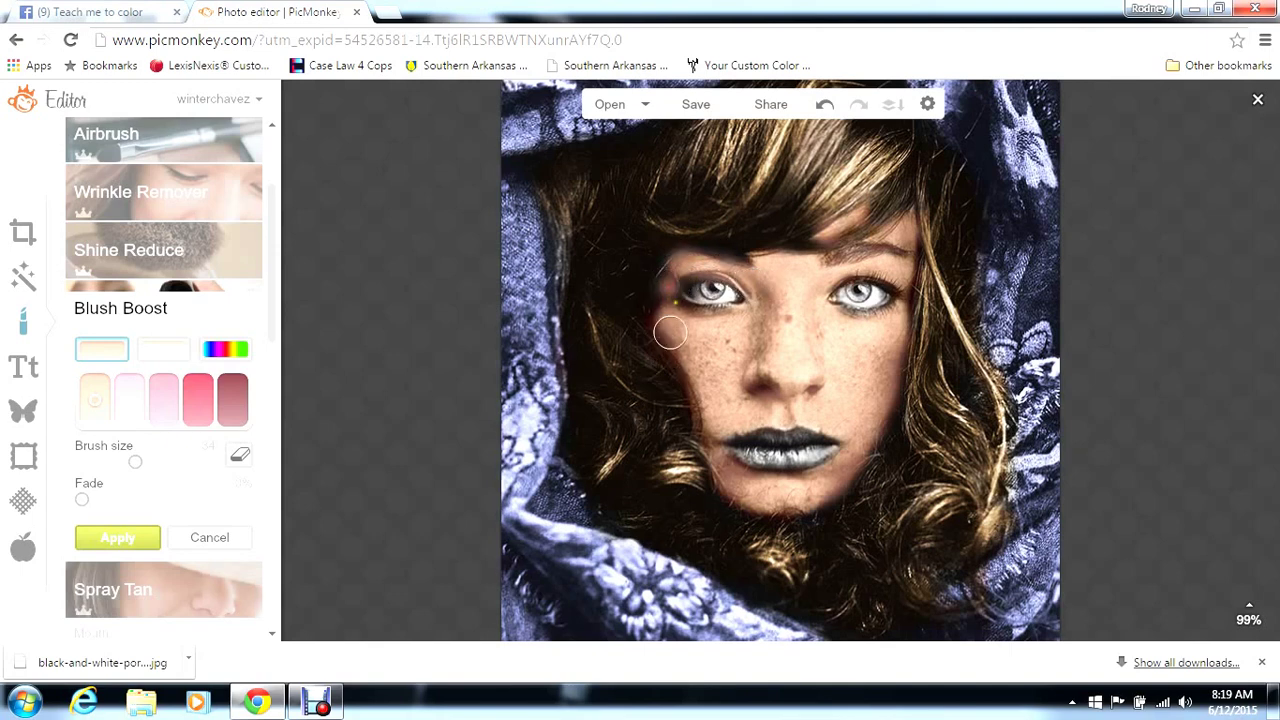
pyautogui.moveTo(673, 300); pyautogui.dragTo(668, 276)
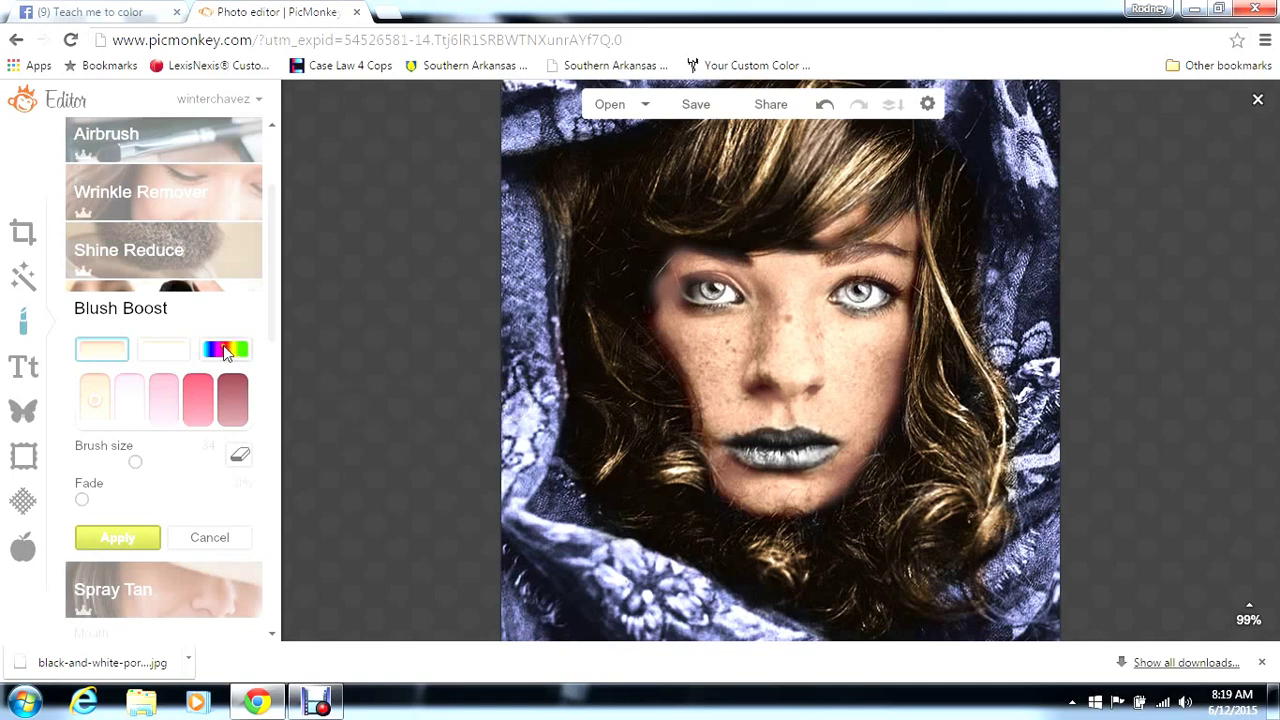
# Erase the peach blush that spilled onto the hair around the face, raise the fade to about 69%, and apply Blush Boost
pyautogui.click(243, 457)
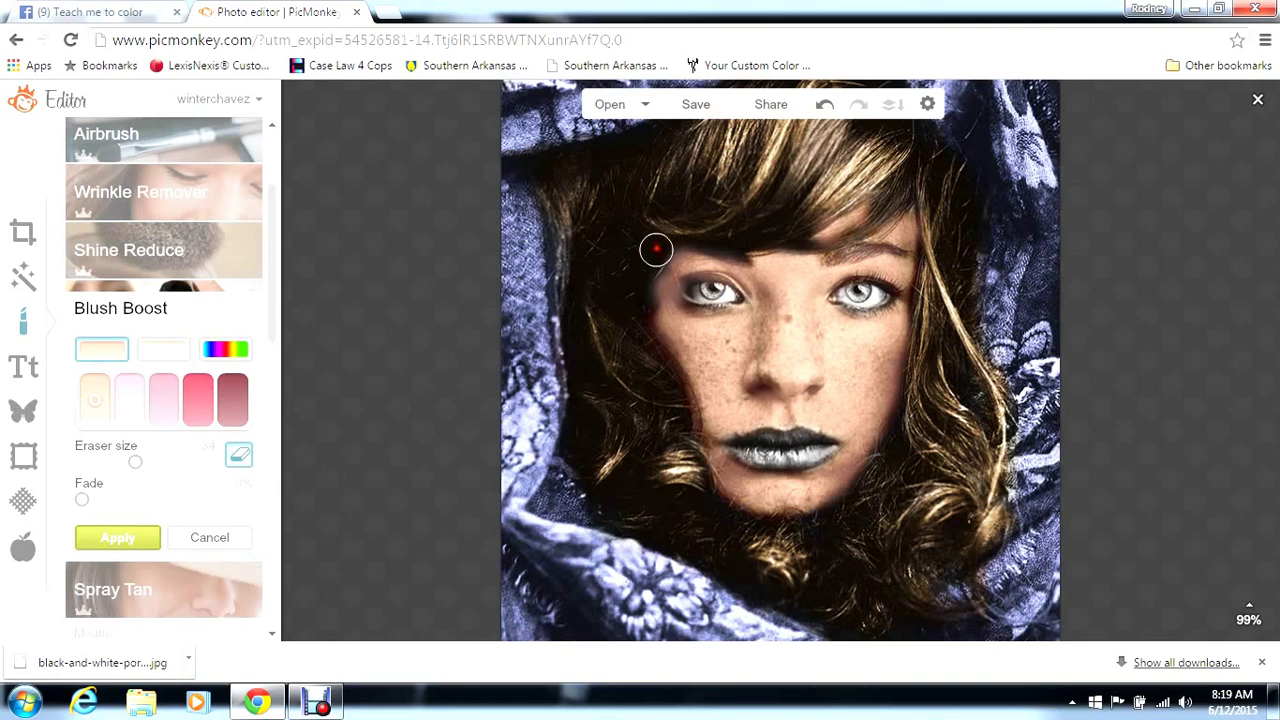
pyautogui.moveTo(656, 249); pyautogui.dragTo(637, 311)
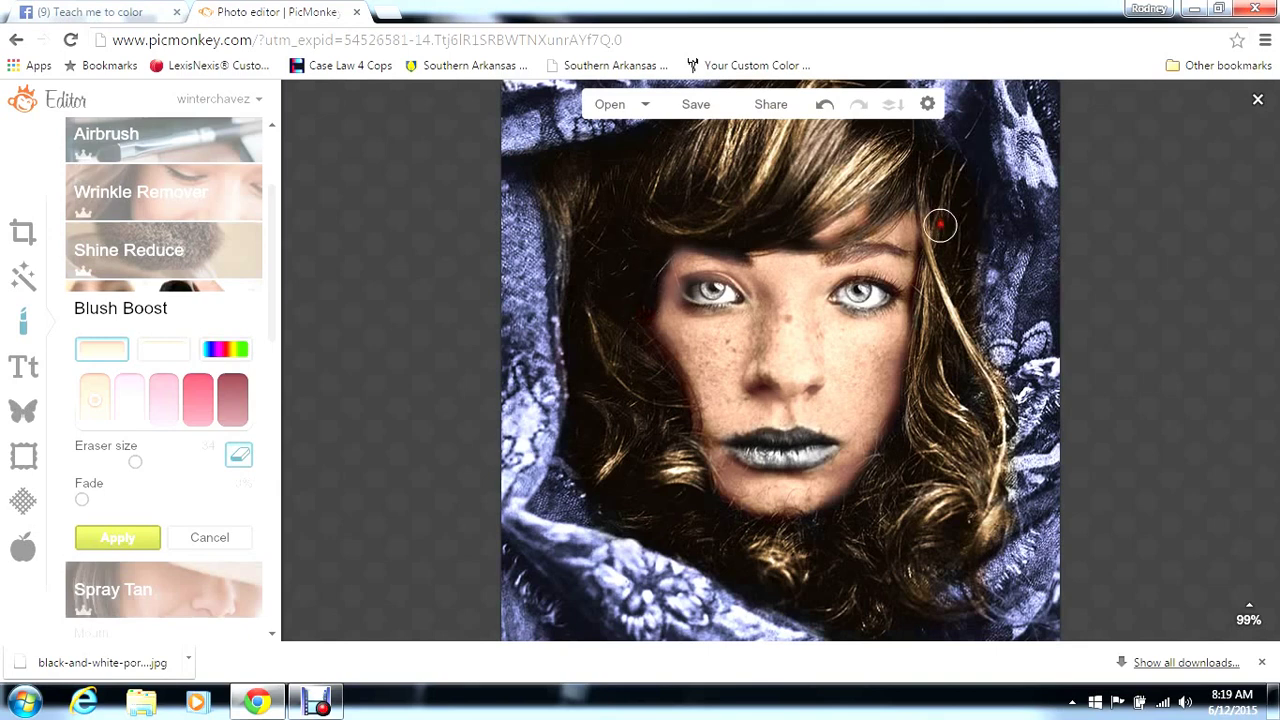
pyautogui.moveTo(940, 225)
pyautogui.mouseDown()
pyautogui.moveTo(823, 236)
pyautogui.moveTo(836, 245)
pyautogui.moveTo(850, 241)
pyautogui.moveTo(800, 234)
pyautogui.mouseUp()
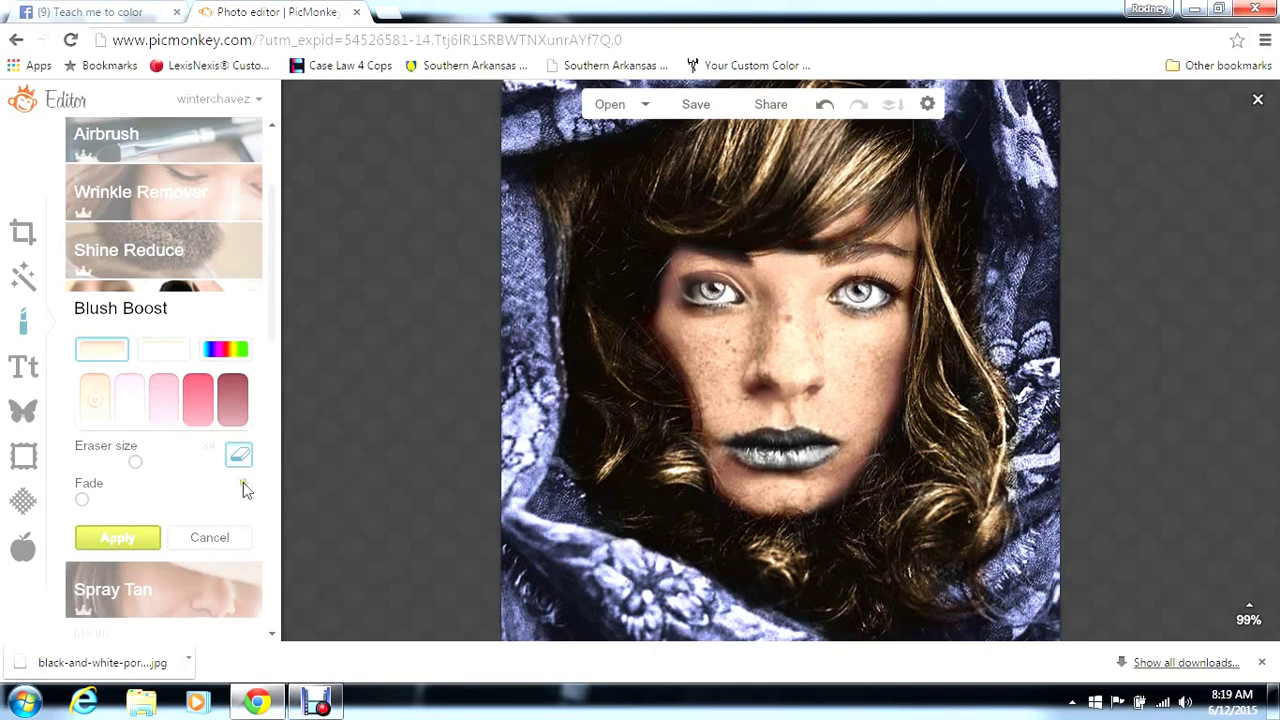
pyautogui.click(159, 500)
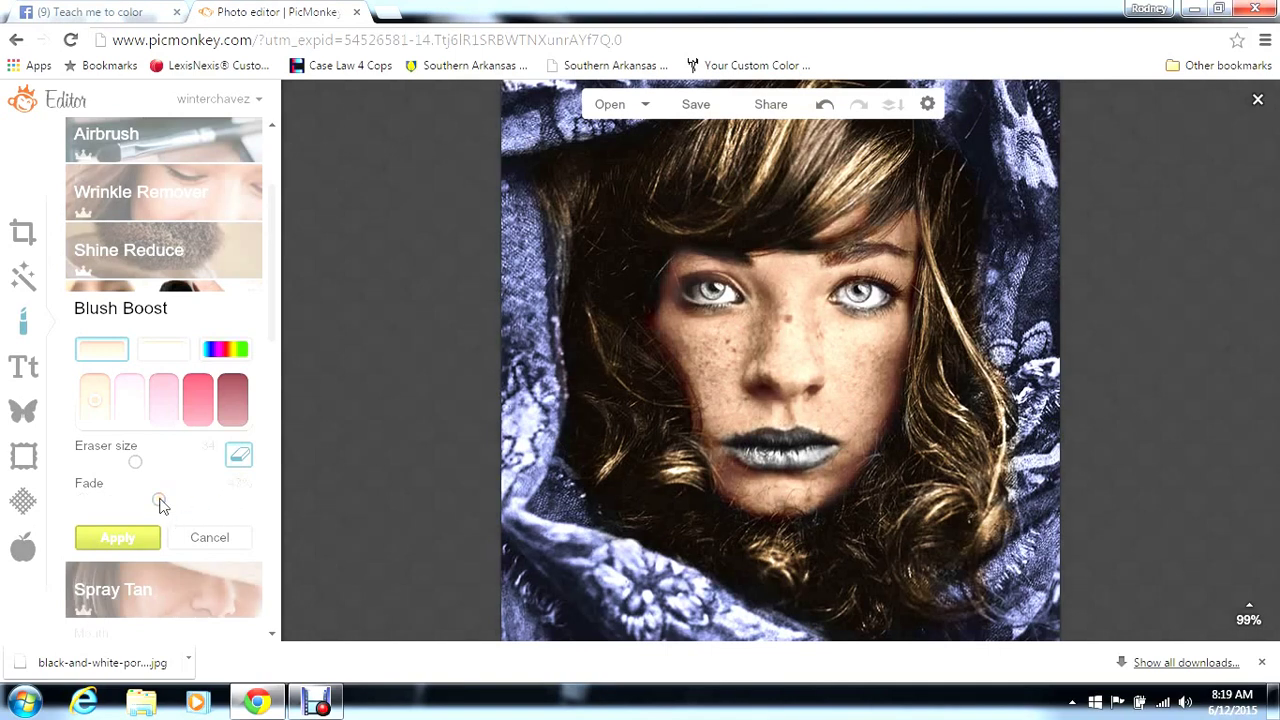
pyautogui.moveTo(160, 505); pyautogui.dragTo(198, 506)
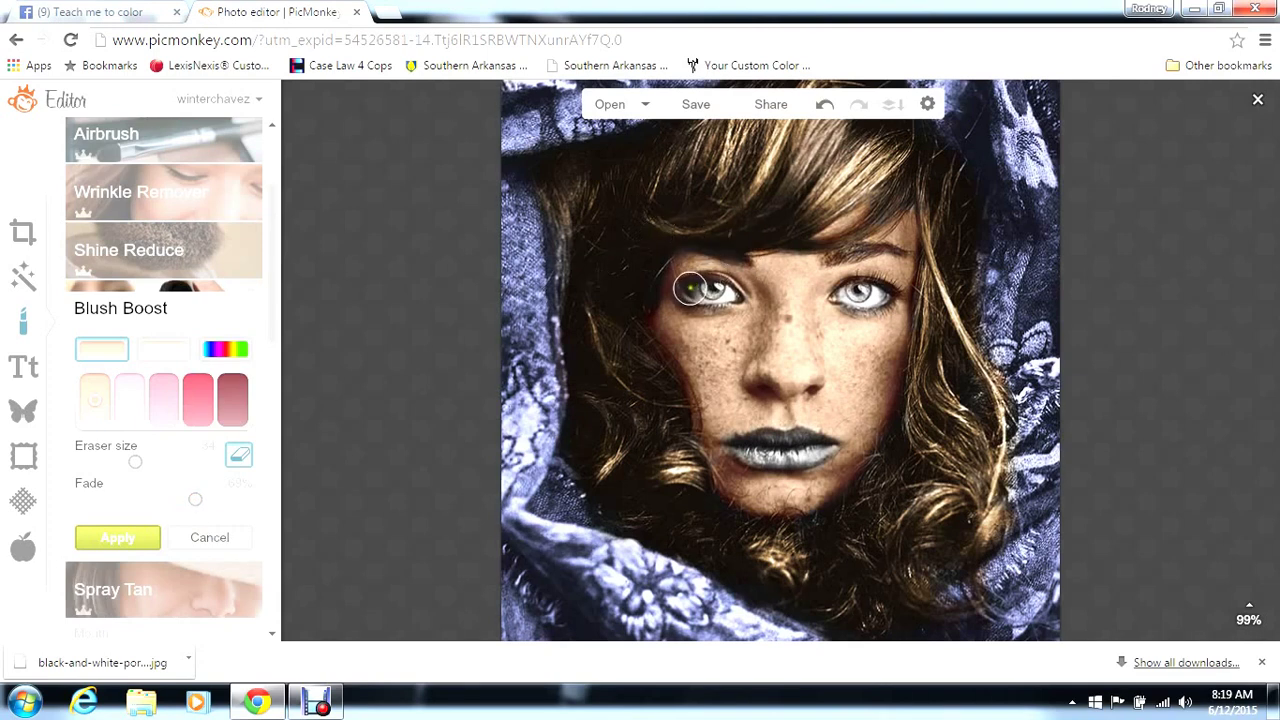
pyautogui.click(121, 541)
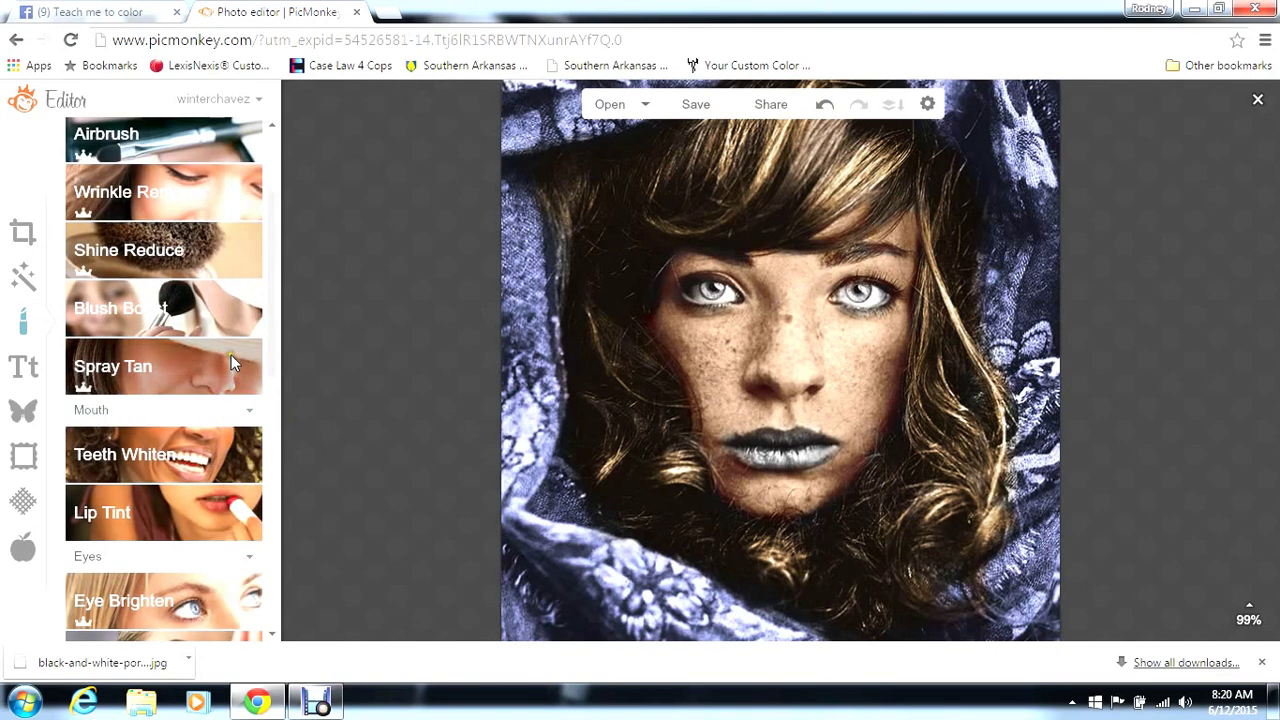
# Start another Blush Boost in the rosy red shade and paint it over both cheeks
pyautogui.click(215, 308)
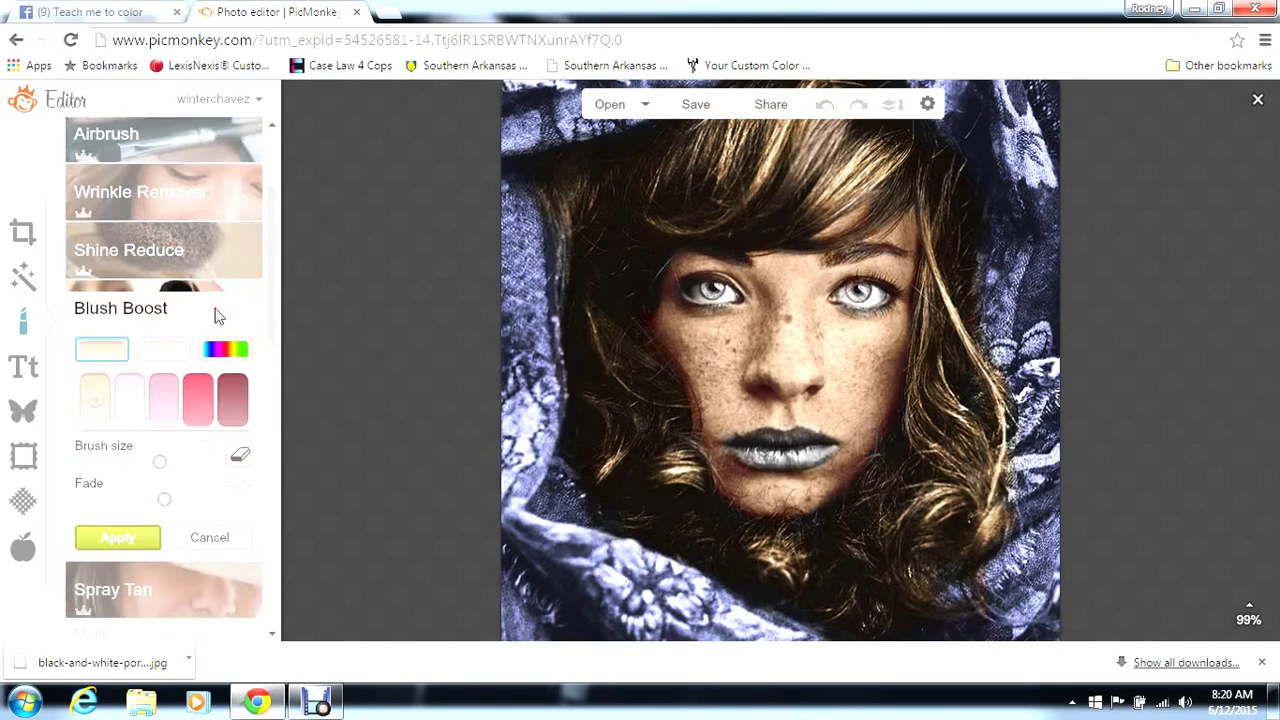
pyautogui.click(195, 400)
pyautogui.moveTo(740, 370)
pyautogui.mouseDown()
pyautogui.moveTo(669, 343)
pyautogui.moveTo(735, 360)
pyautogui.mouseUp()
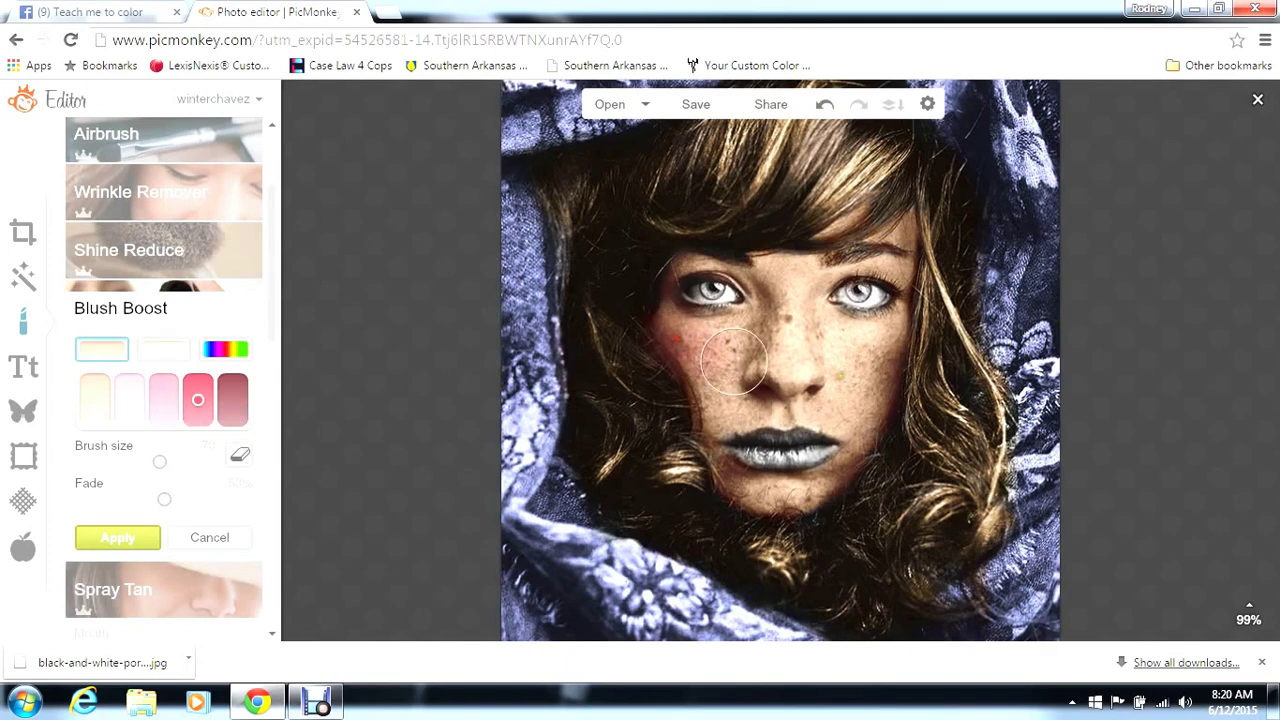
pyautogui.moveTo(862, 374)
pyautogui.mouseDown()
pyautogui.moveTo(880, 346)
pyautogui.moveTo(858, 358)
pyautogui.moveTo(875, 381)
pyautogui.moveTo(872, 350)
pyautogui.mouseUp()
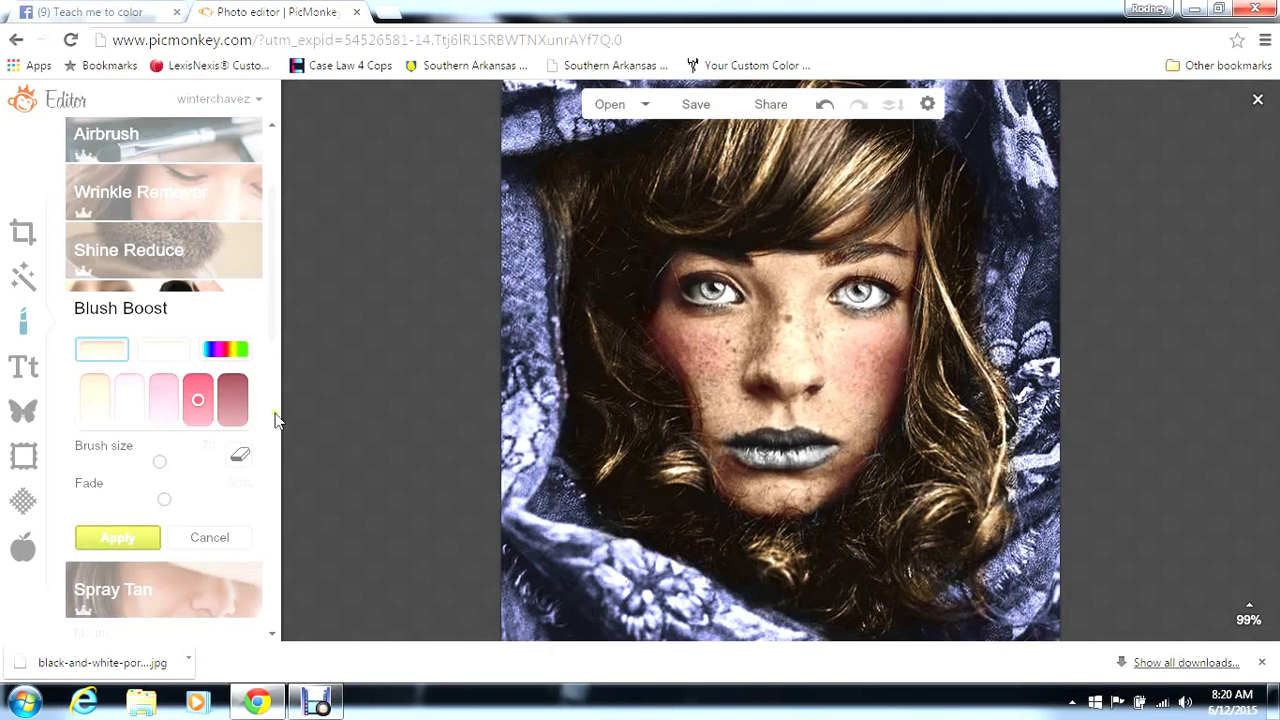
# Raise the cheek blush fade to about 65%, erase the red that spilled onto the hair beside the cheek, and apply it
pyautogui.click(189, 501)
pyautogui.click(242, 455)
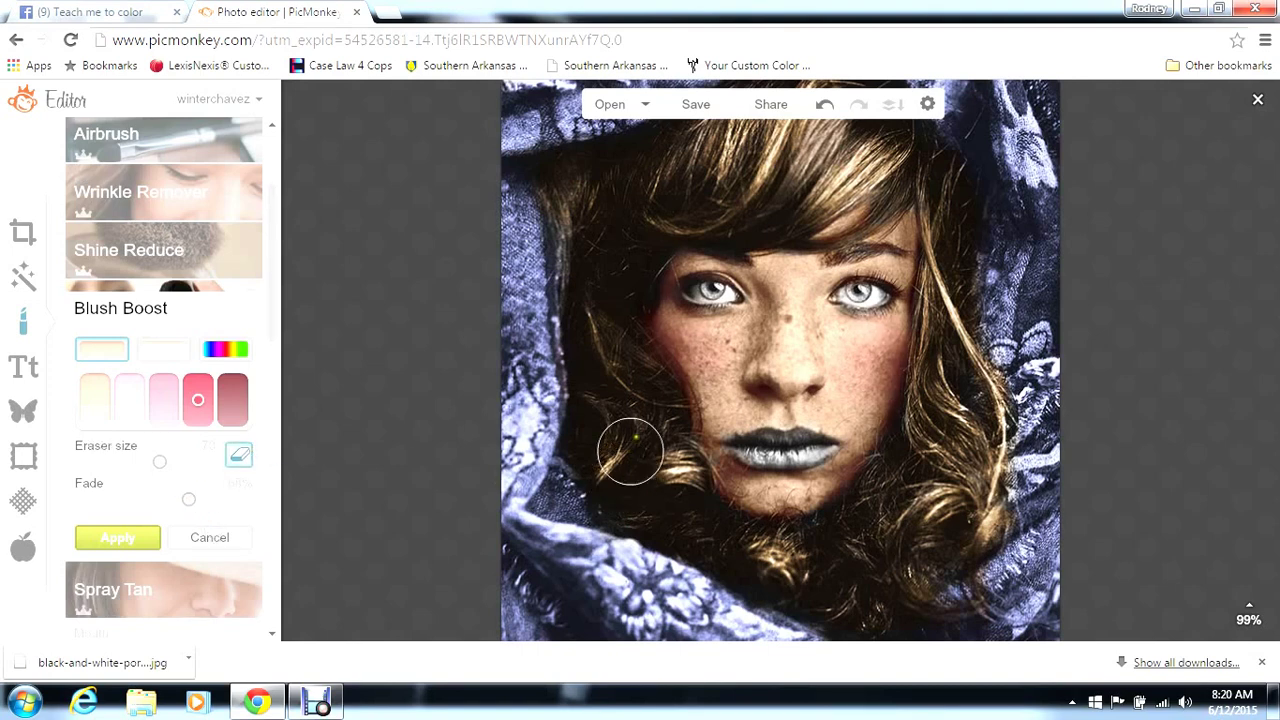
pyautogui.moveTo(657, 397)
pyautogui.mouseDown()
pyautogui.moveTo(651, 374)
pyautogui.moveTo(614, 360)
pyautogui.moveTo(654, 383)
pyautogui.moveTo(629, 366)
pyautogui.mouseUp()
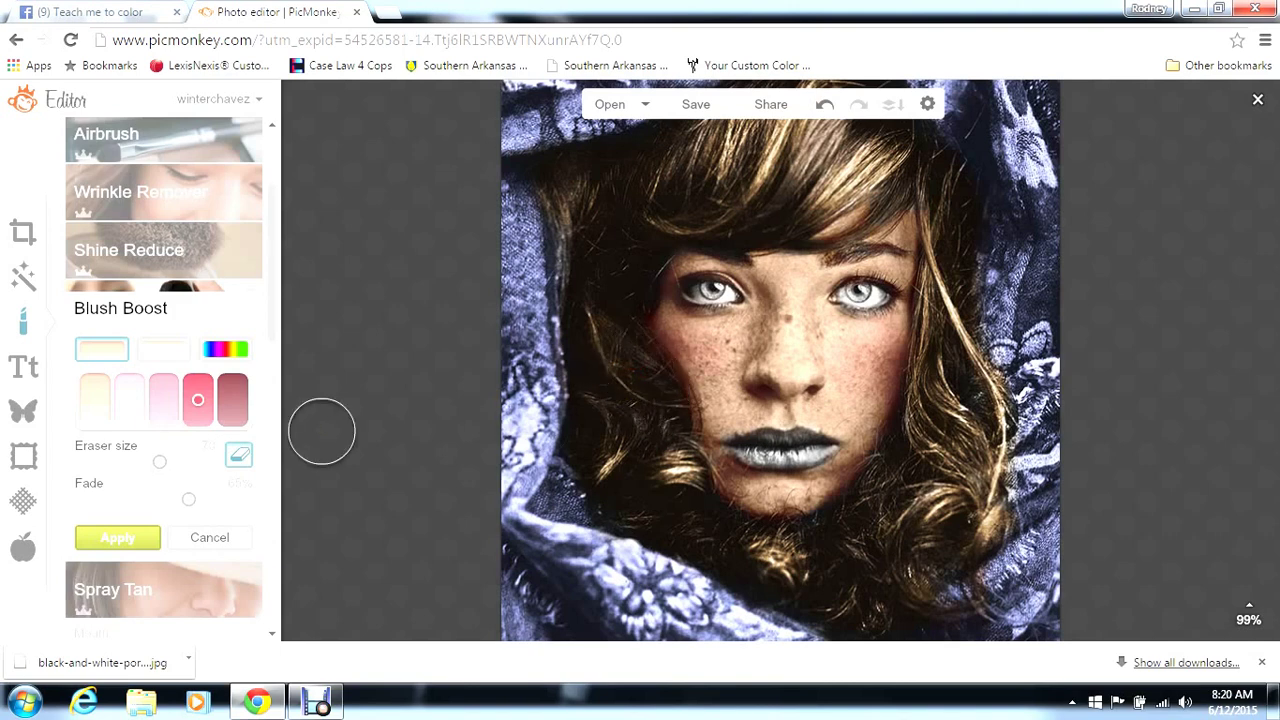
pyautogui.click(147, 535)
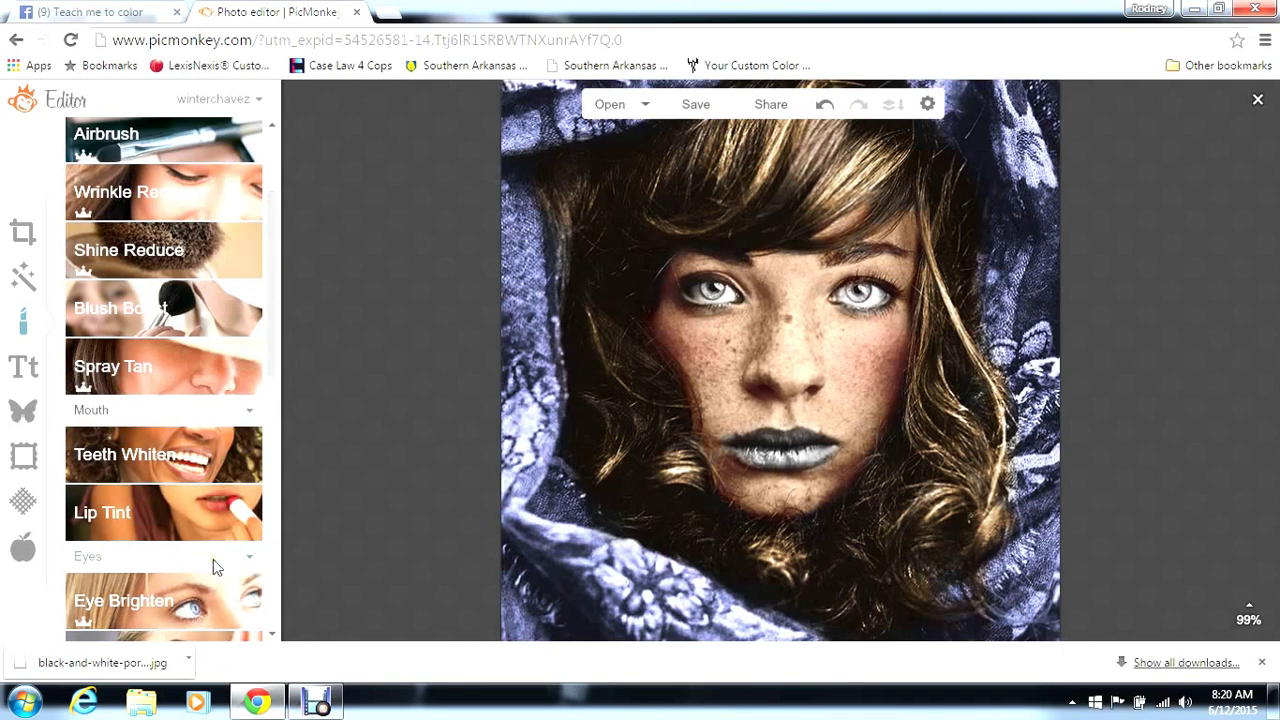
pyautogui.click(274, 351)
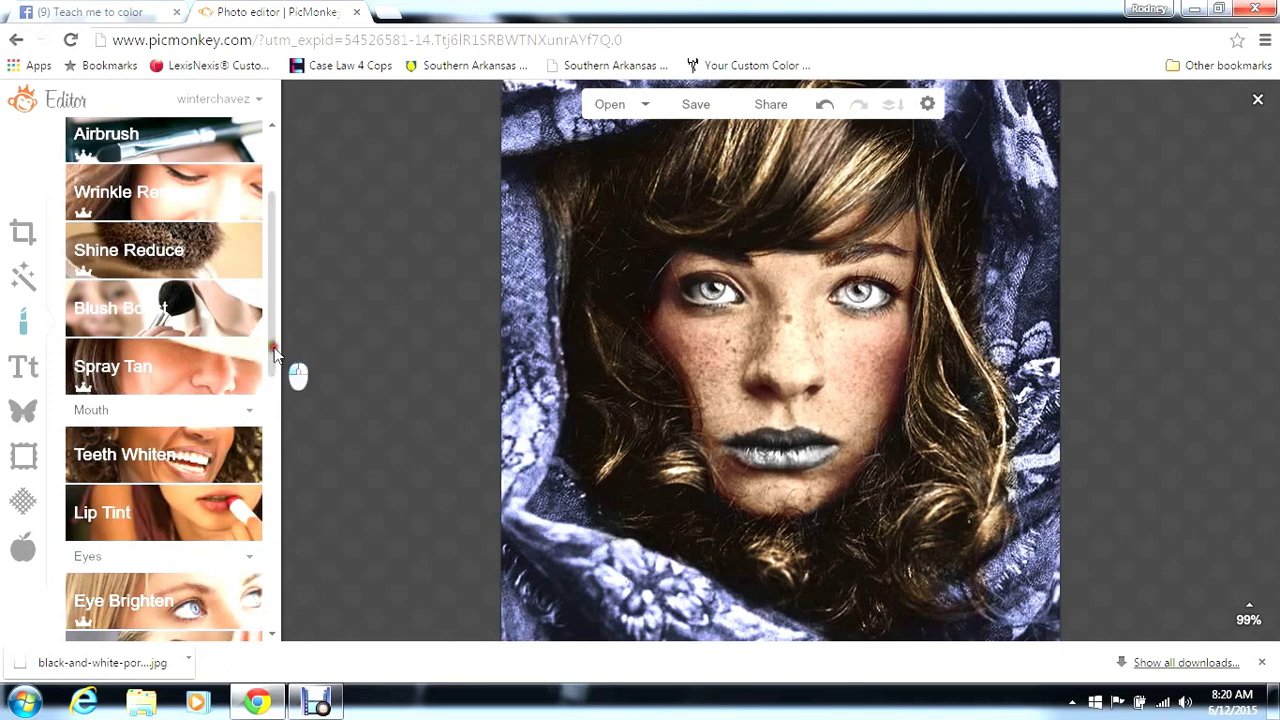
pyautogui.moveTo(274, 351); pyautogui.dragTo(272, 610)
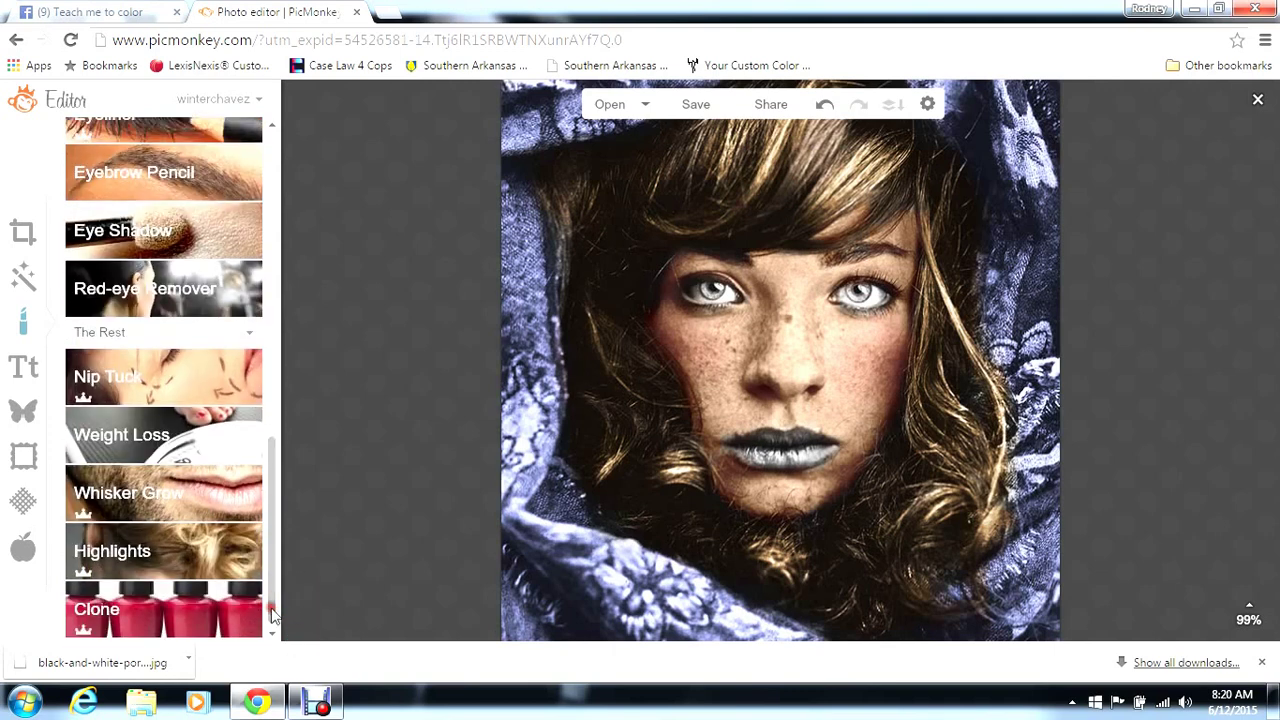
pyautogui.click(218, 551)
pyautogui.click(168, 482)
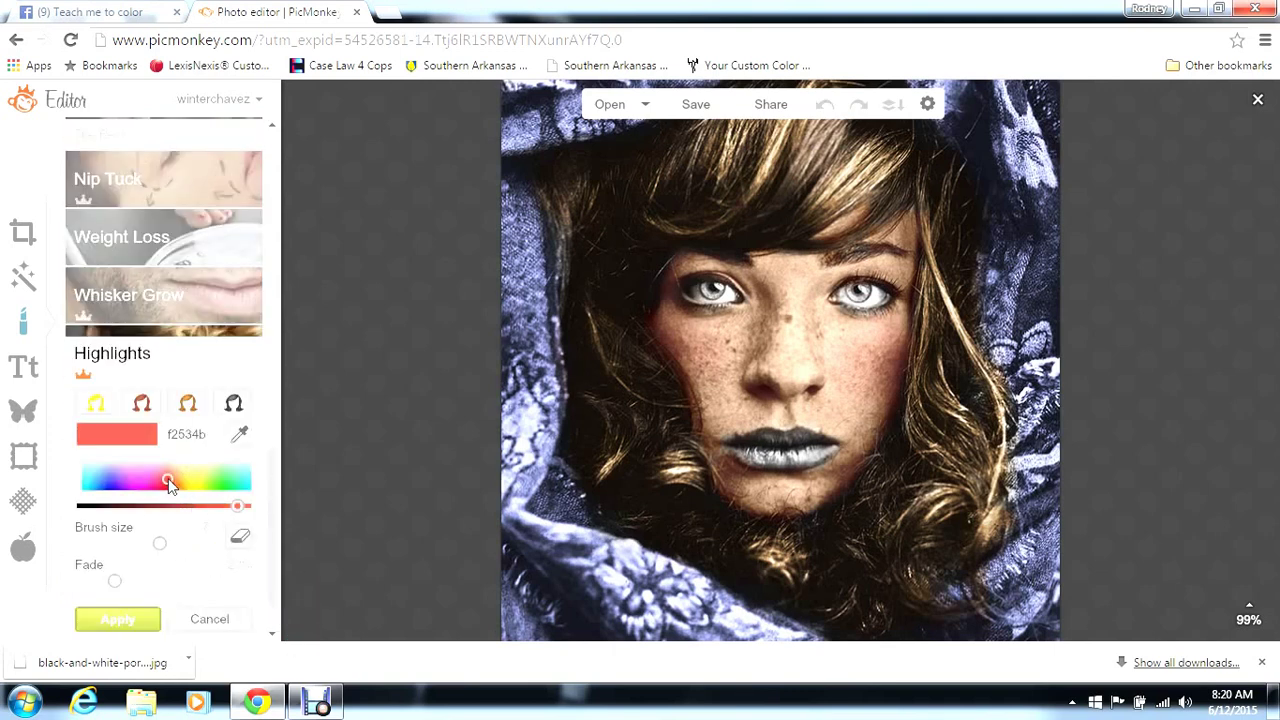
pyautogui.click(238, 617)
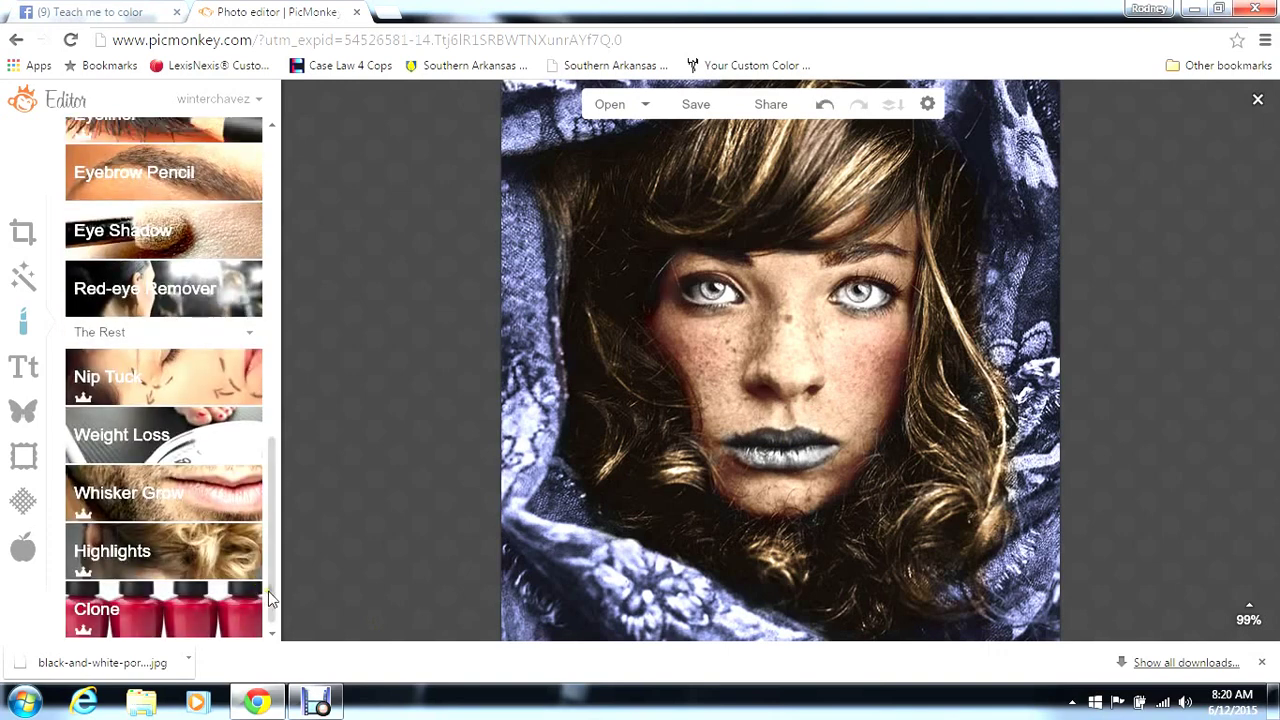
# Start a Lip Tint, look through the bronze and red palettes, then choose a coral pink from the pink palette with brush size 13
pyautogui.moveTo(278, 590); pyautogui.dragTo(286, 404)
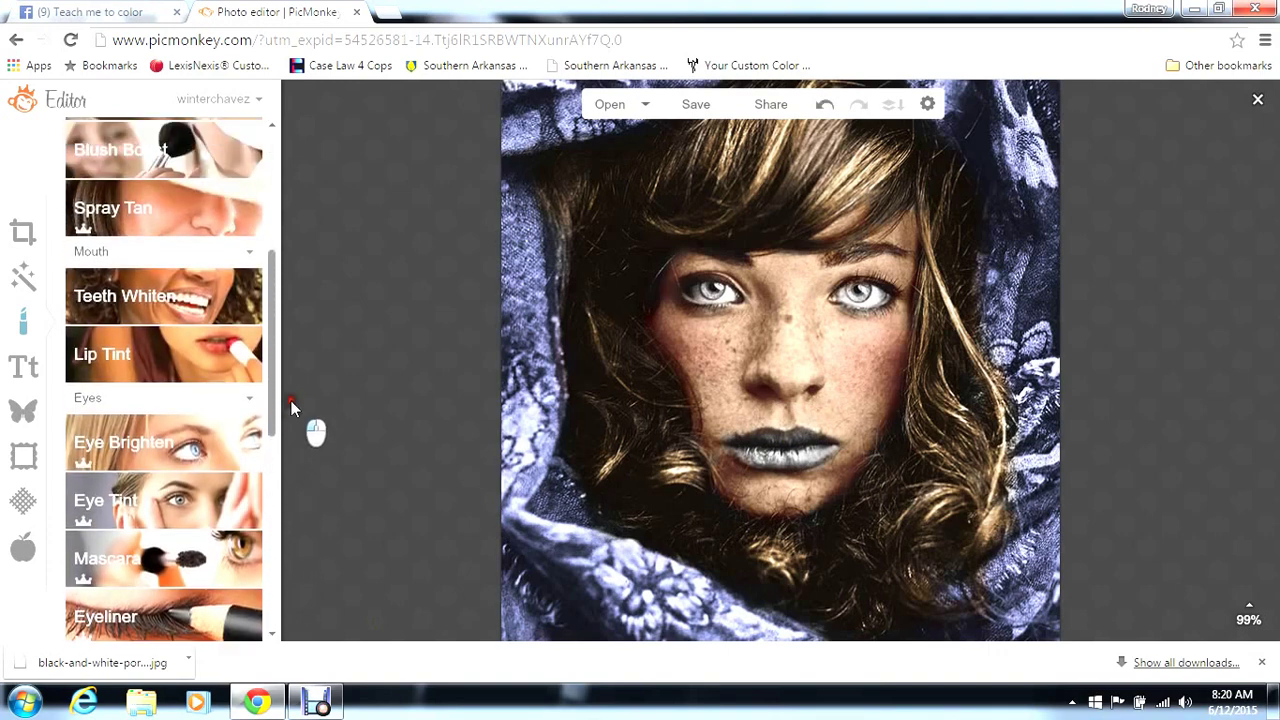
pyautogui.click(196, 358)
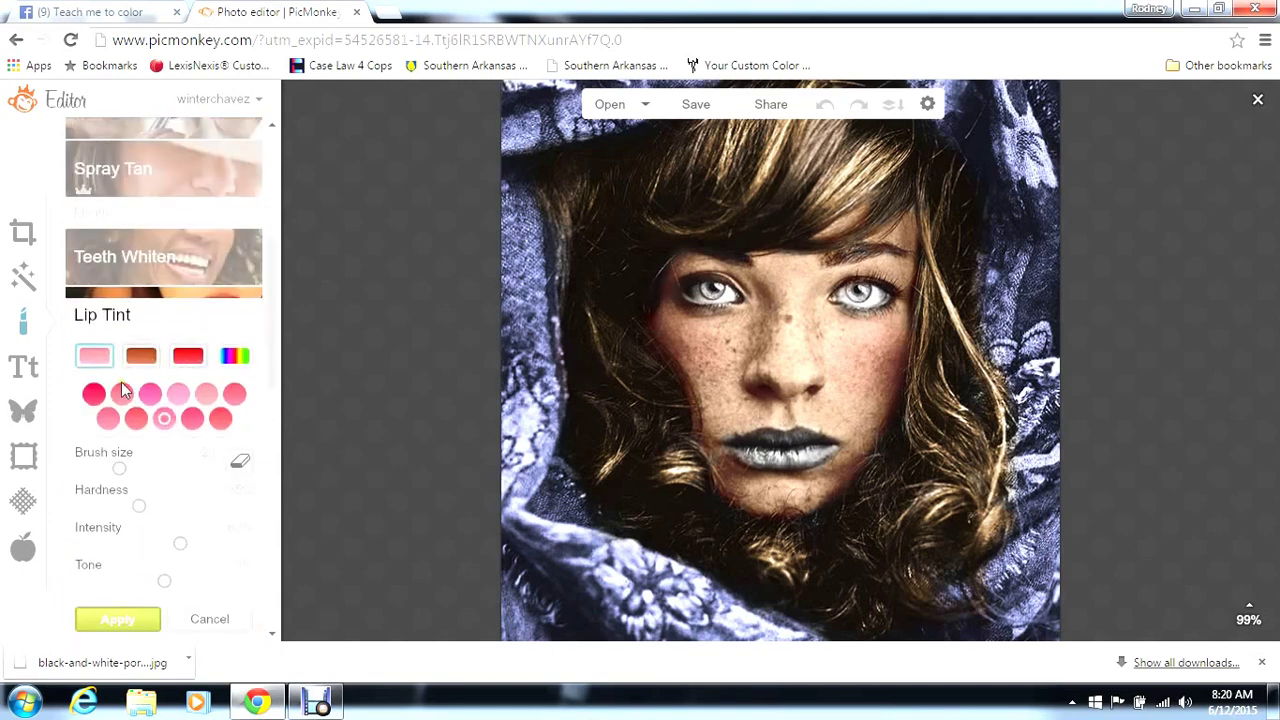
pyautogui.click(142, 358)
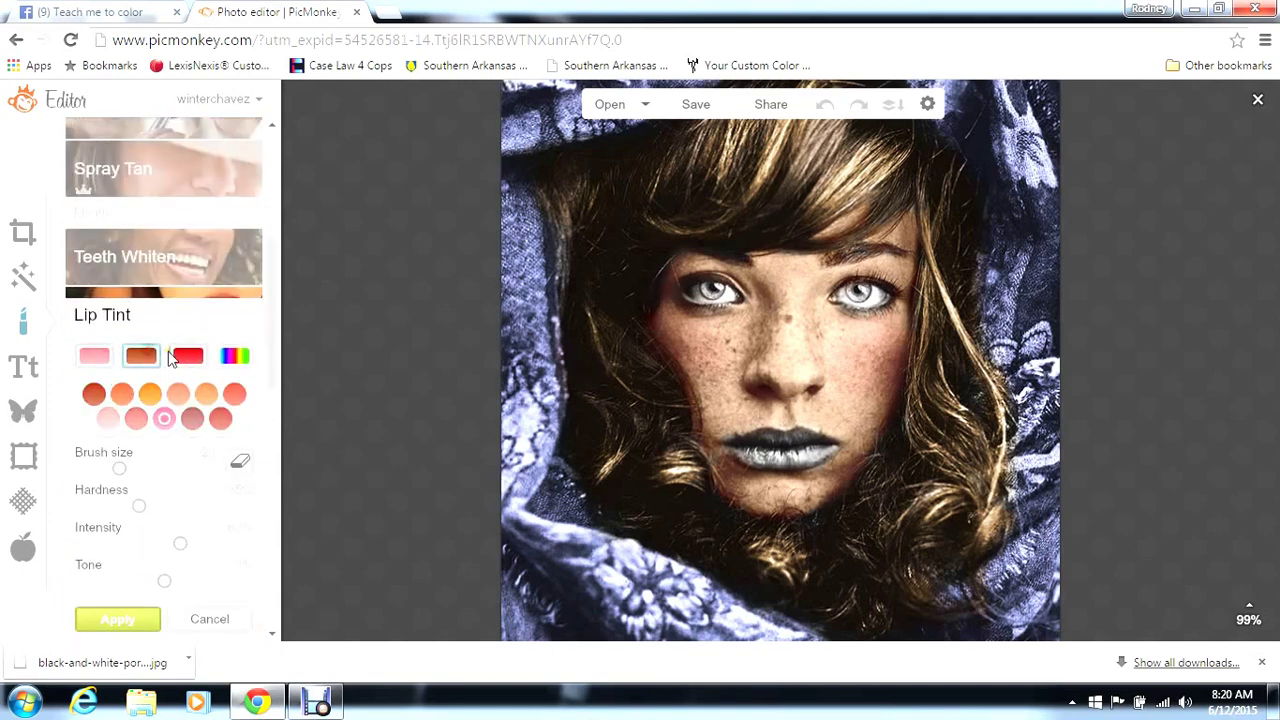
pyautogui.click(188, 357)
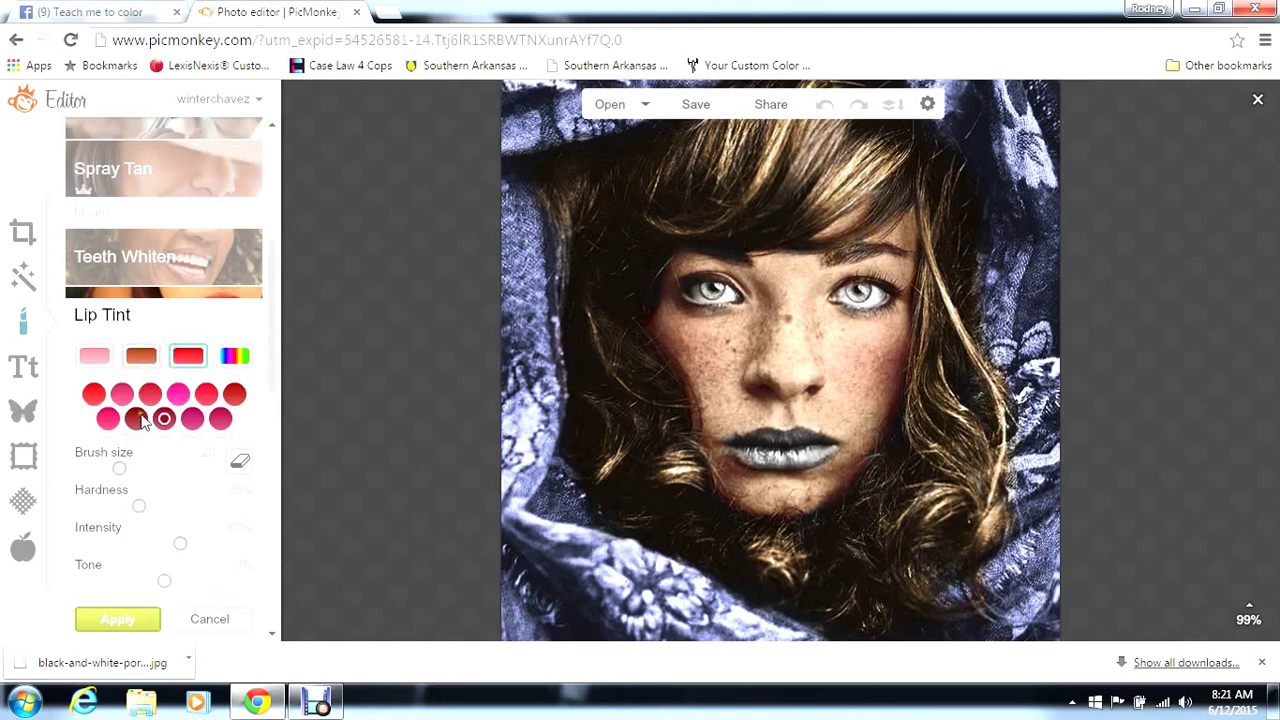
pyautogui.click(104, 363)
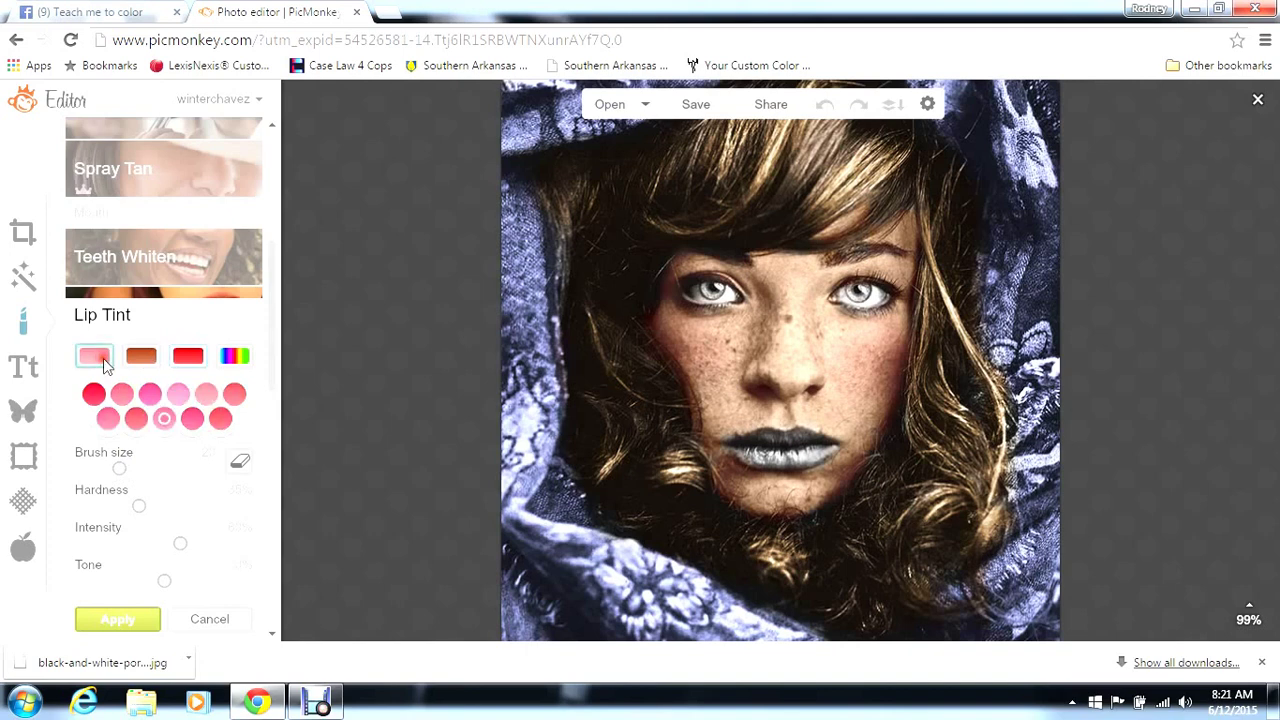
pyautogui.click(140, 418)
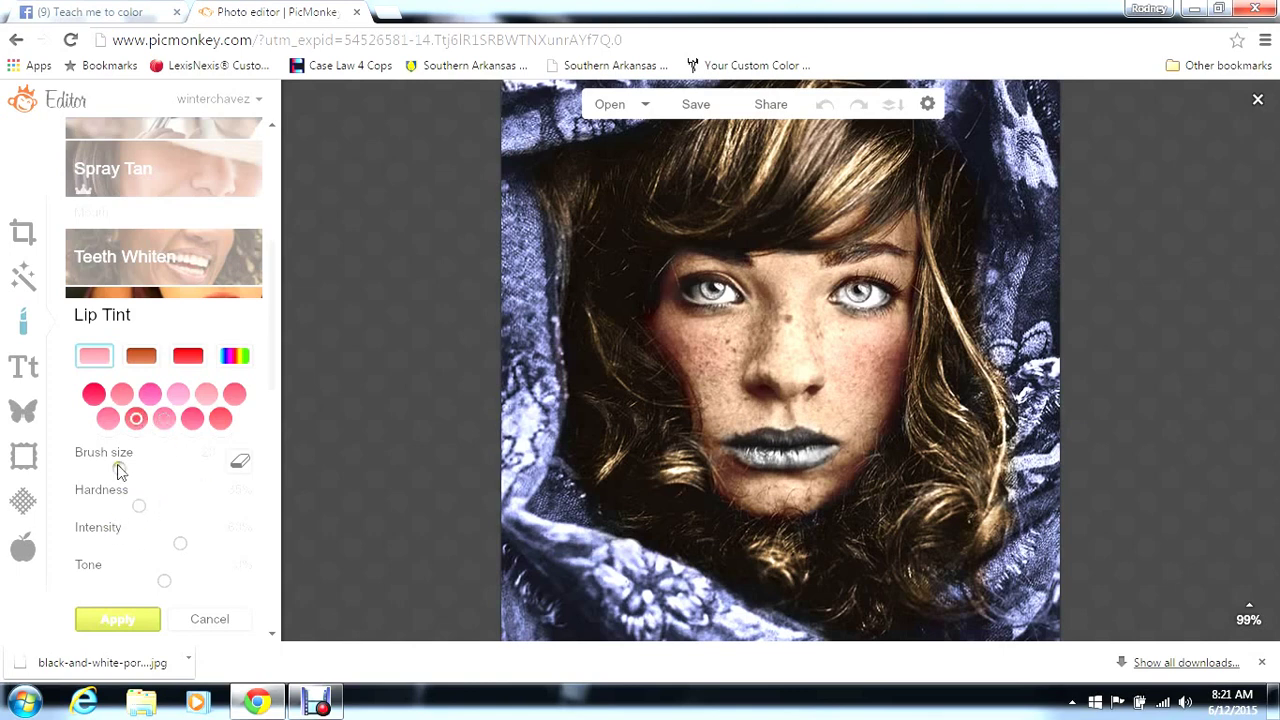
pyautogui.moveTo(121, 472); pyautogui.dragTo(109, 471)
# Paint the coral pink tint over the entire upper and lower lips
pyautogui.moveTo(1248, 606)
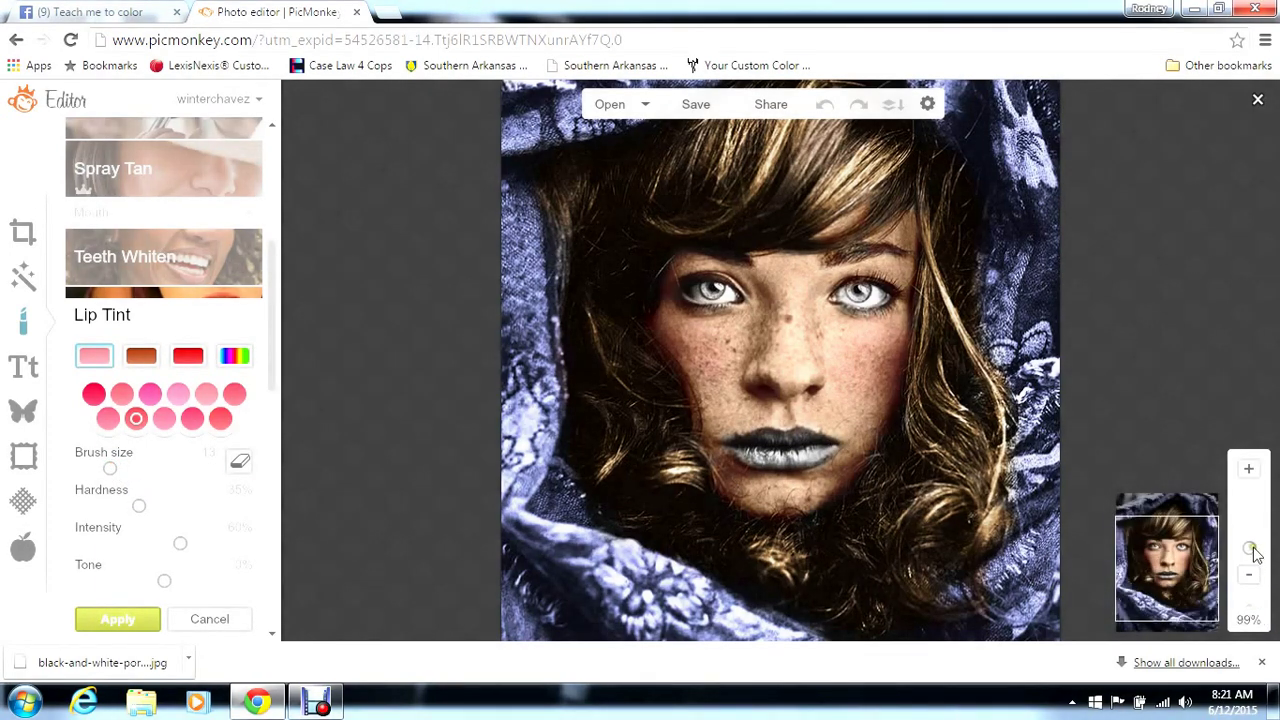
pyautogui.moveTo(1252, 549); pyautogui.dragTo(1250, 543)
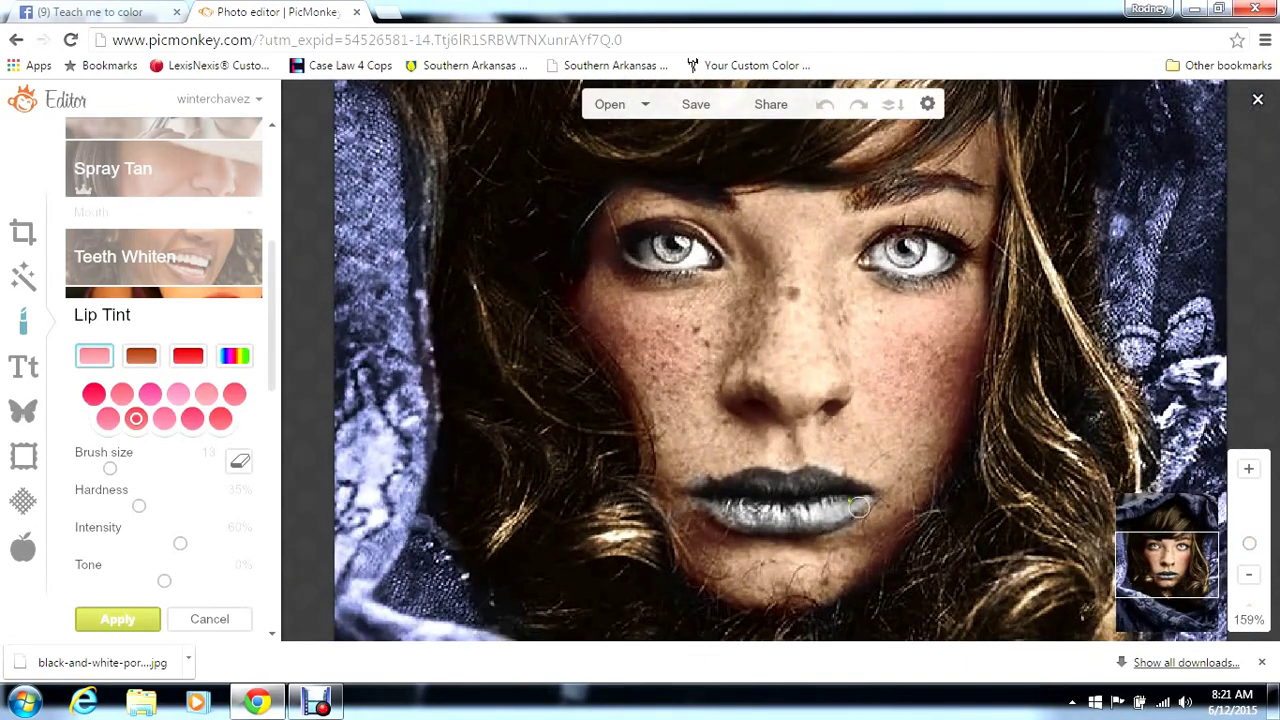
pyautogui.moveTo(857, 497)
pyautogui.mouseDown()
pyautogui.moveTo(800, 528)
pyautogui.moveTo(768, 528)
pyautogui.moveTo(713, 502)
pyautogui.moveTo(729, 517)
pyautogui.moveTo(853, 503)
pyautogui.moveTo(818, 520)
pyautogui.moveTo(794, 486)
pyautogui.moveTo(804, 474)
pyautogui.moveTo(866, 497)
pyautogui.moveTo(810, 497)
pyautogui.moveTo(814, 484)
pyautogui.moveTo(714, 495)
pyautogui.moveTo(742, 481)
pyautogui.moveTo(788, 487)
pyautogui.moveTo(735, 530)
pyautogui.moveTo(706, 493)
pyautogui.moveTo(748, 486)
pyautogui.moveTo(812, 508)
pyautogui.moveTo(810, 497)
pyautogui.moveTo(826, 523)
pyautogui.moveTo(866, 497)
pyautogui.moveTo(791, 480)
pyautogui.moveTo(842, 499)
pyautogui.mouseUp()
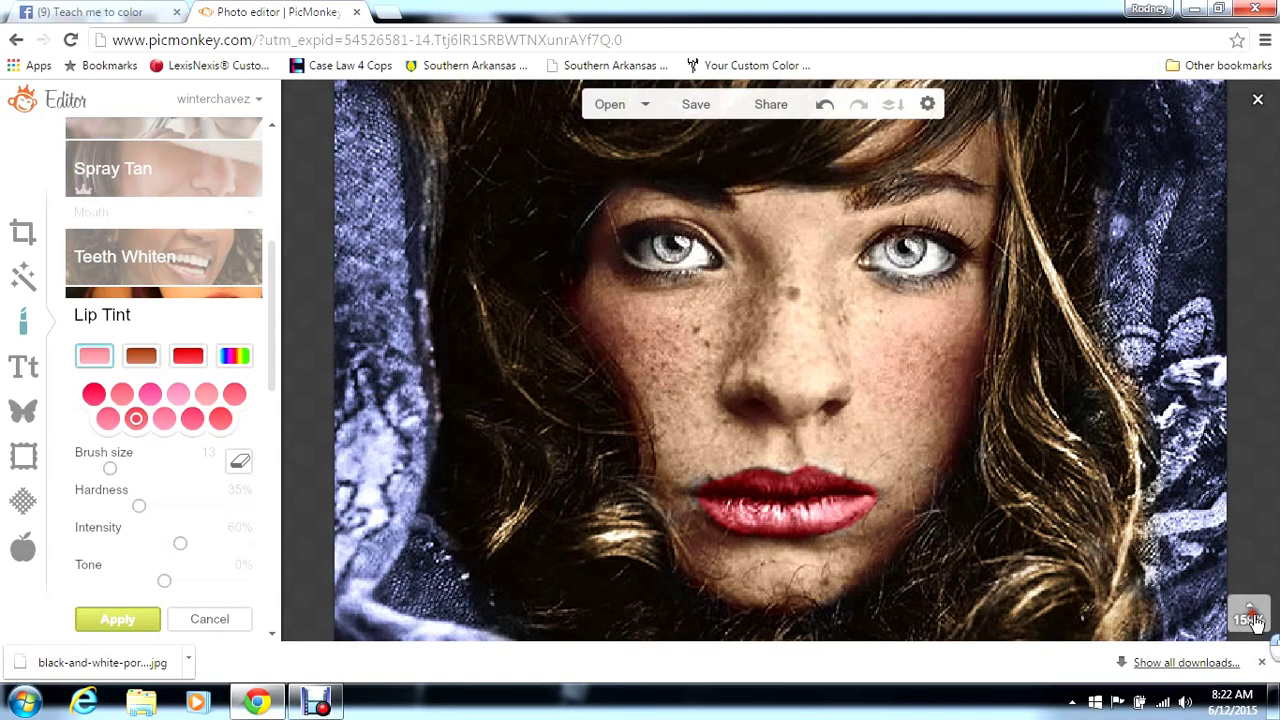
# Darken the lip tint by lowering its tone to about -23%, and apply it
pyautogui.moveTo(1250, 600)
pyautogui.click(1251, 578)
pyautogui.click(1252, 578)
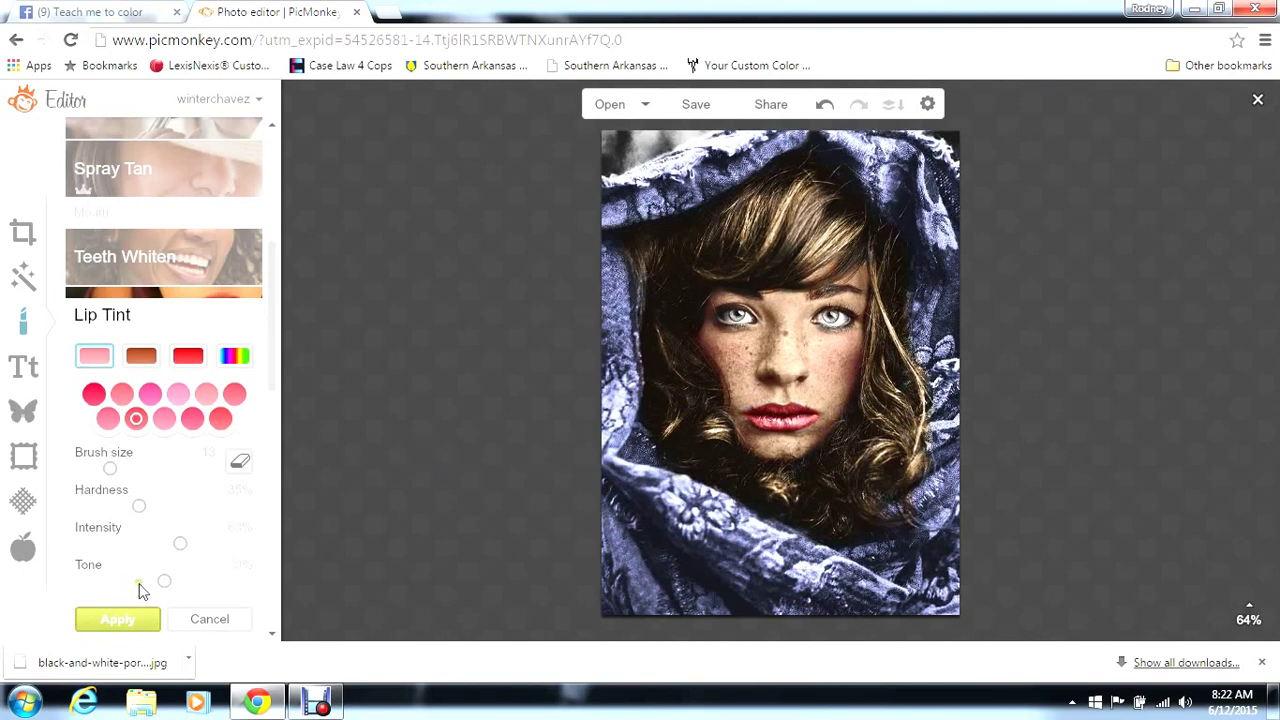
pyautogui.moveTo(164, 585)
pyautogui.mouseDown()
pyautogui.moveTo(123, 588)
pyautogui.moveTo(231, 590)
pyautogui.moveTo(145, 585)
pyautogui.mouseUp()
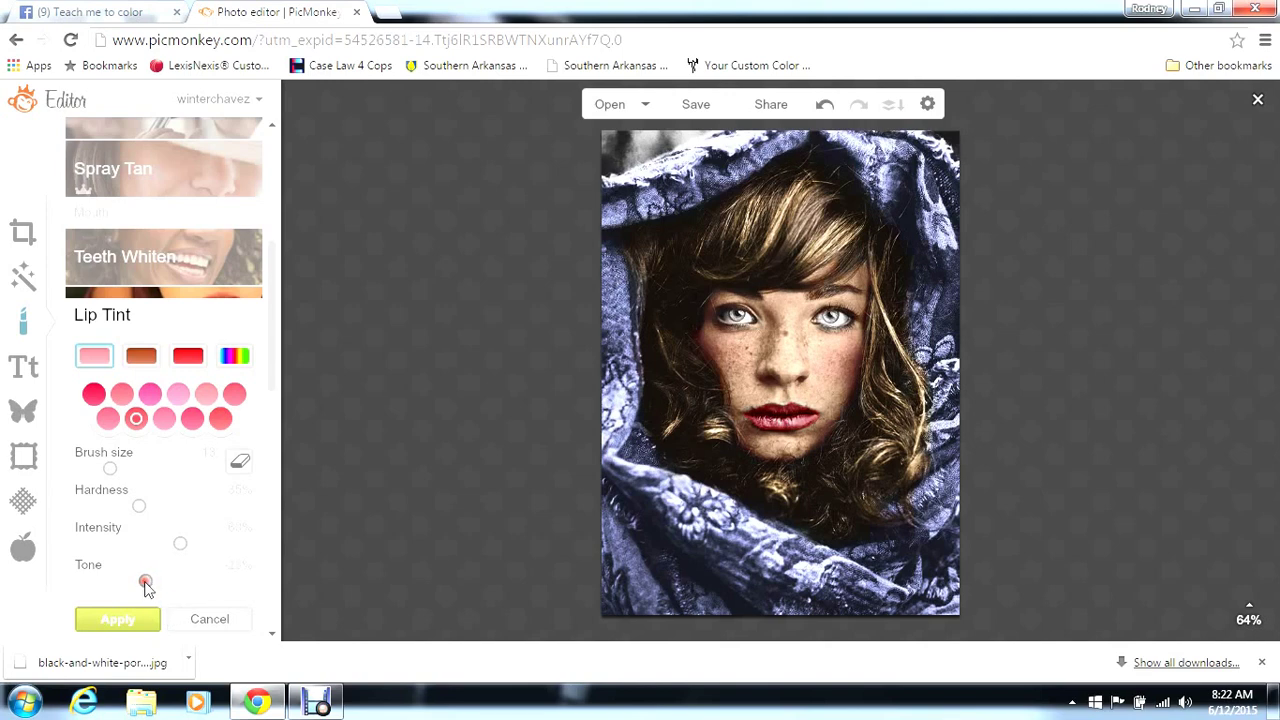
pyautogui.click(147, 621)
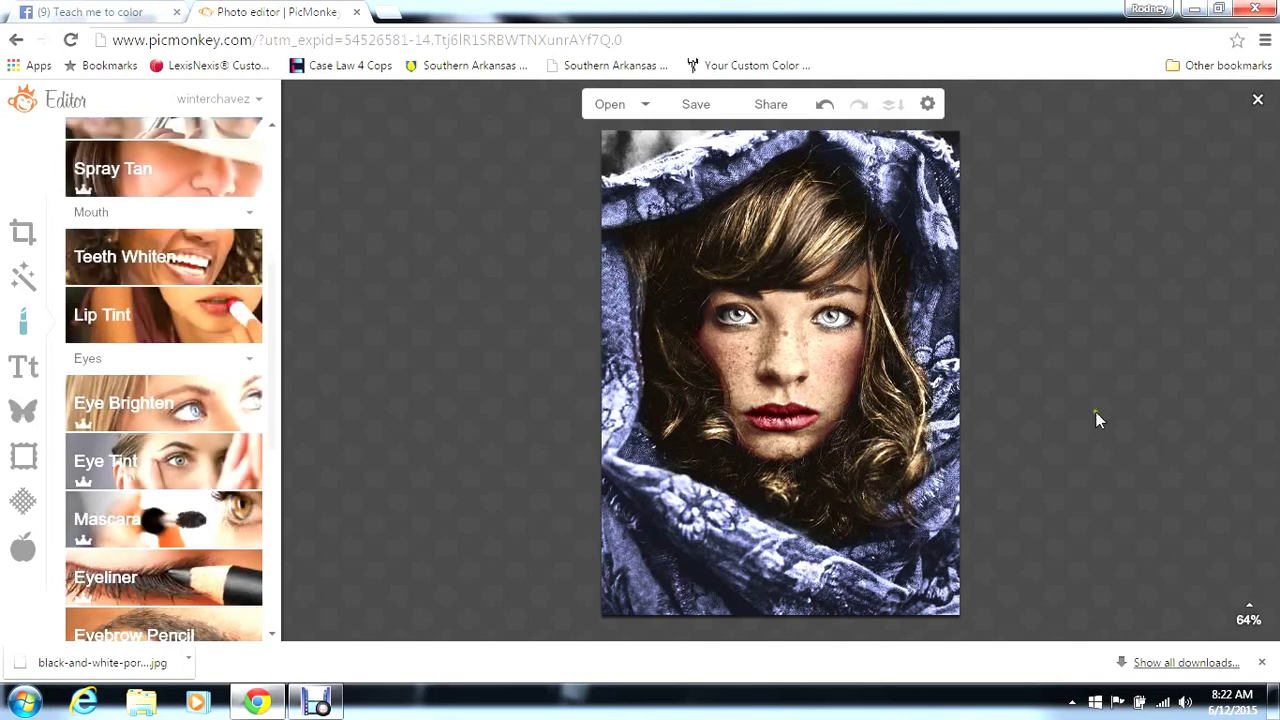
# Start a Highlights touch-up in dark green 17711b and paint the background in the photo's upper-left and upper-right corners
pyautogui.scroll(-5, 274, 620)
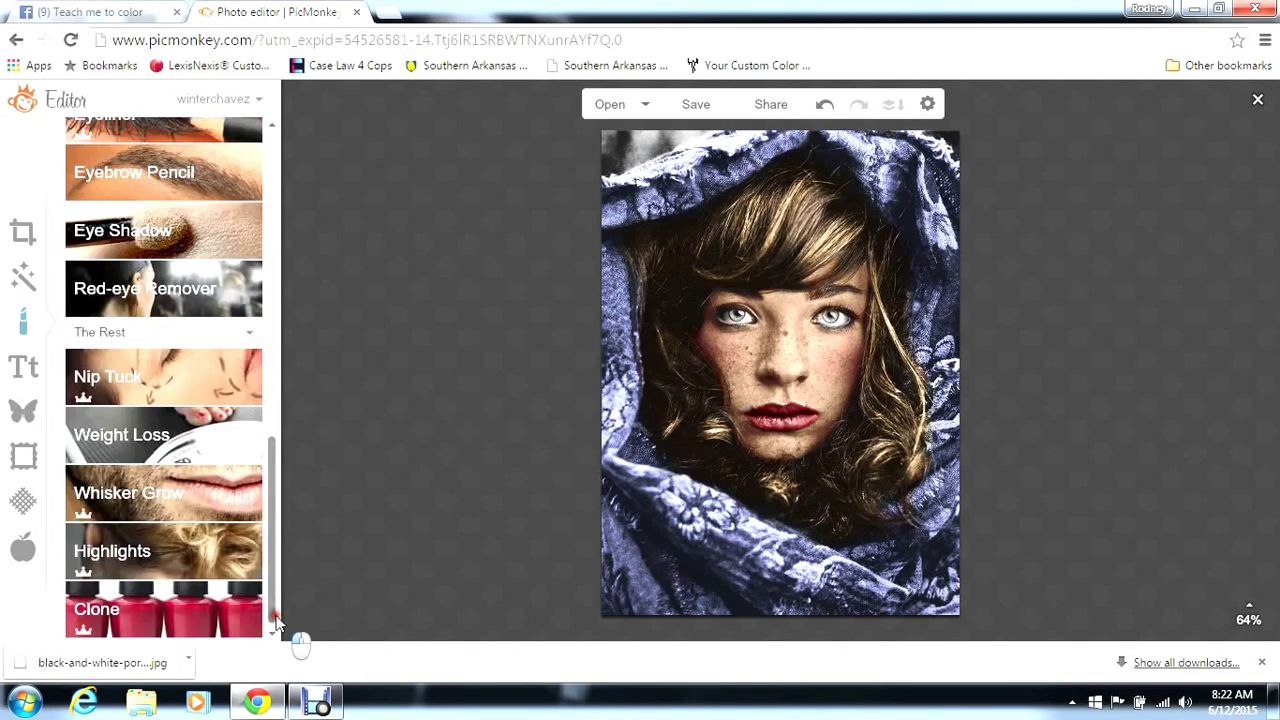
pyautogui.click(186, 545)
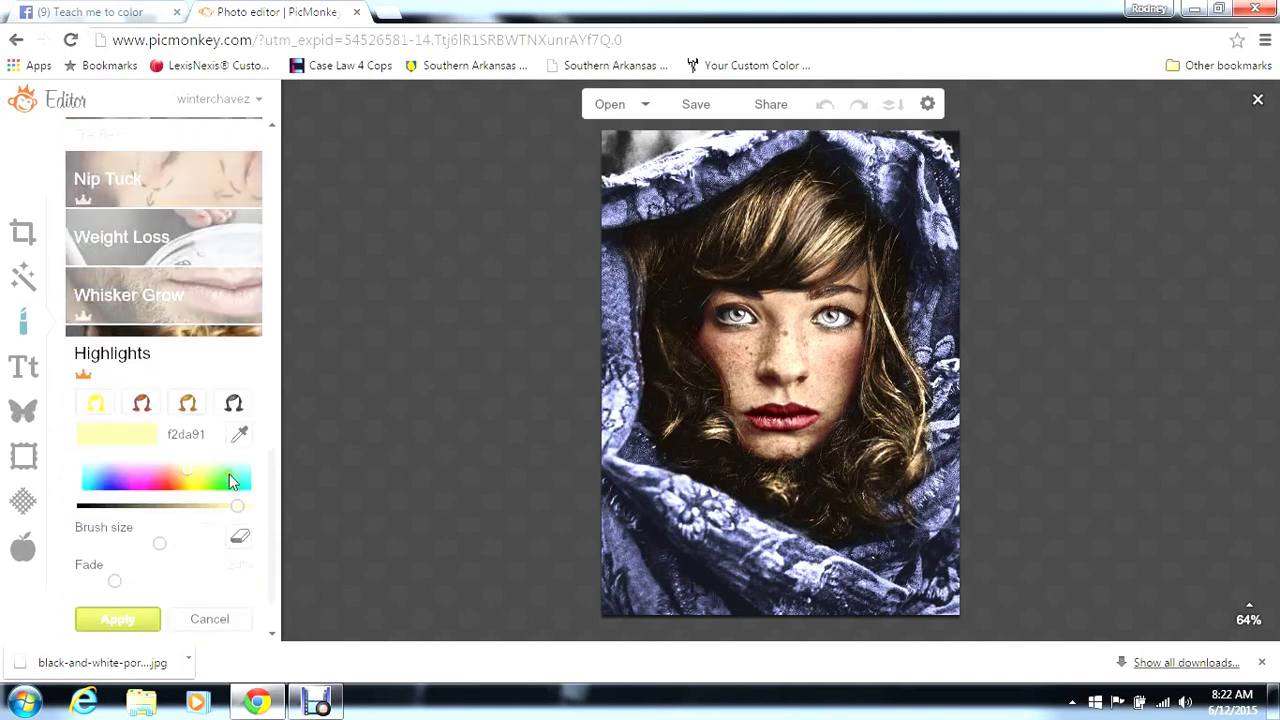
pyautogui.click(224, 485)
pyautogui.click(155, 507)
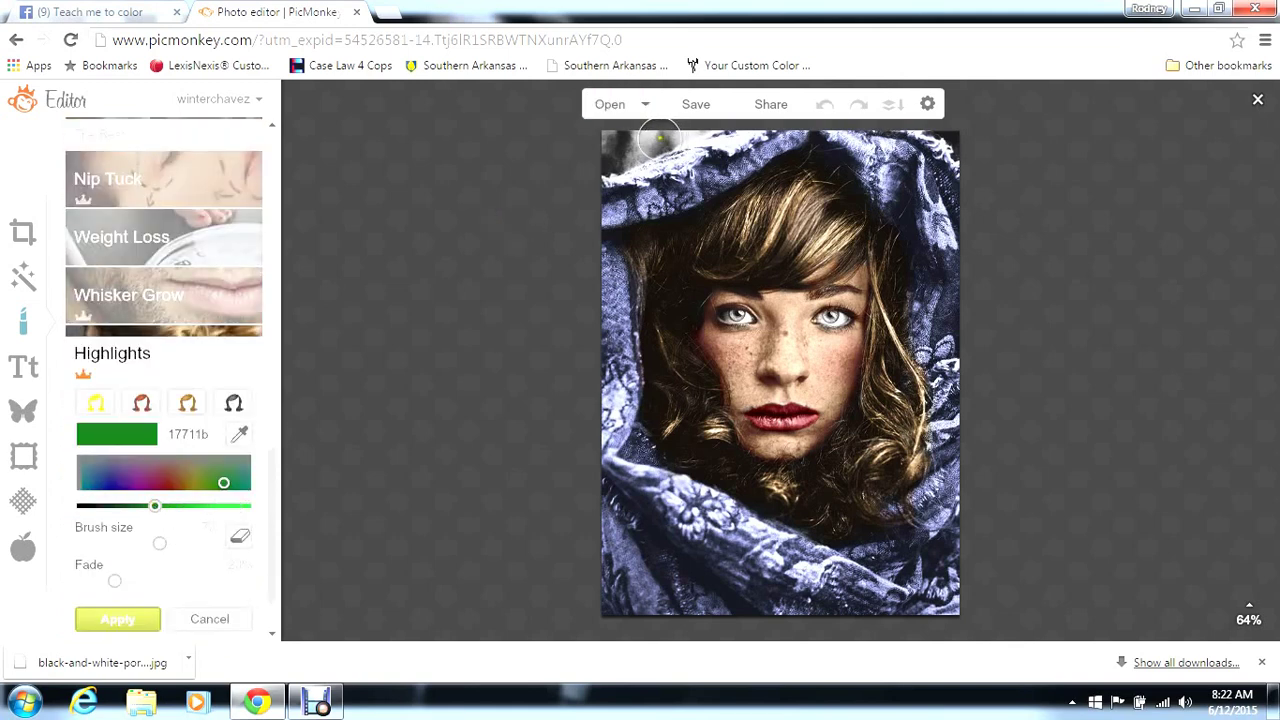
pyautogui.moveTo(640, 140)
pyautogui.mouseDown()
pyautogui.moveTo(600, 155)
pyautogui.moveTo(690, 125)
pyautogui.moveTo(612, 155)
pyautogui.mouseUp()
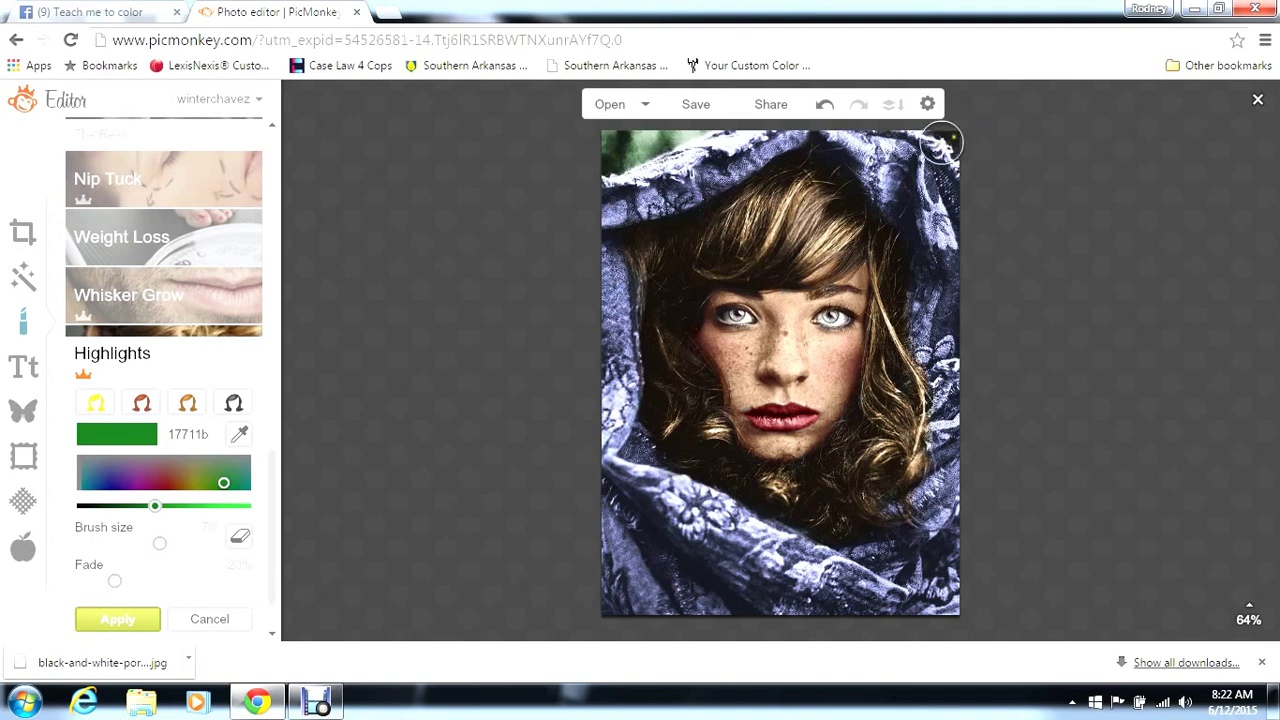
pyautogui.moveTo(957, 134)
pyautogui.mouseDown()
pyautogui.moveTo(940, 130)
pyautogui.moveTo(1057, 171)
pyautogui.mouseUp()
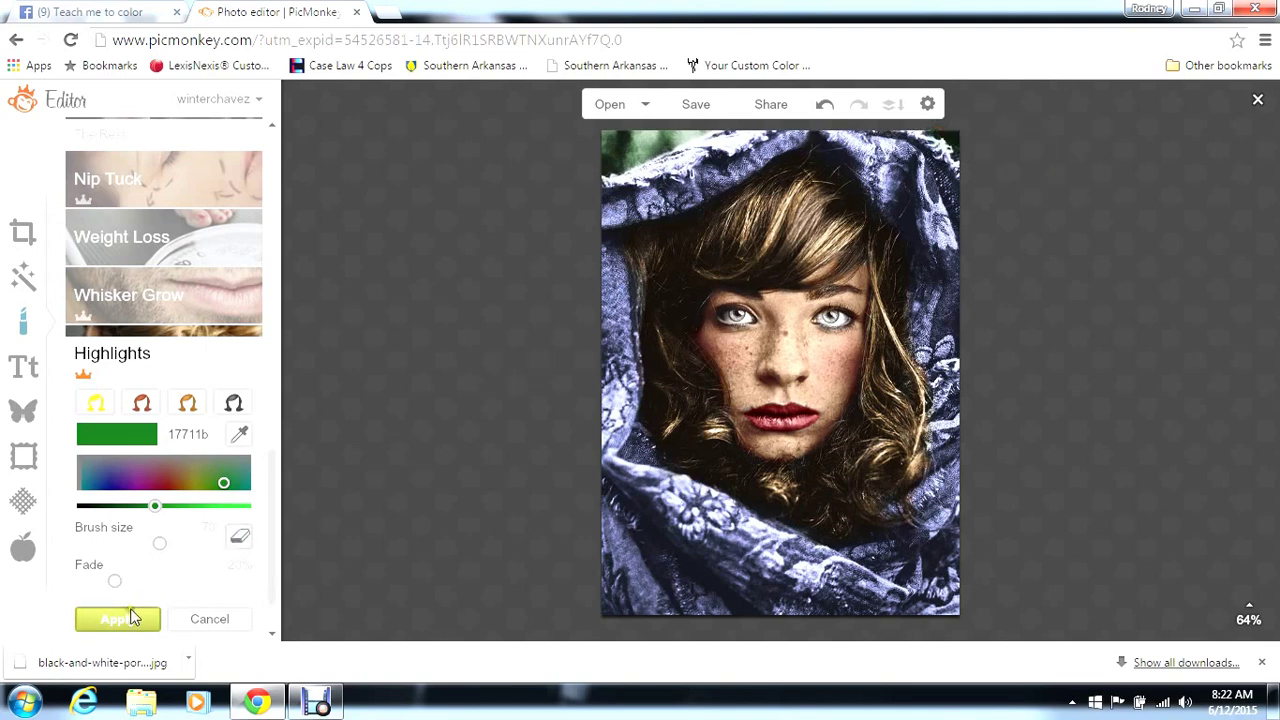
# Set the fade of the green background colour to about 27% and apply the Highlights touch-up
pyautogui.moveTo(116, 580); pyautogui.dragTo(5, 583)
pyautogui.moveTo(82, 581); pyautogui.dragTo(116, 592)
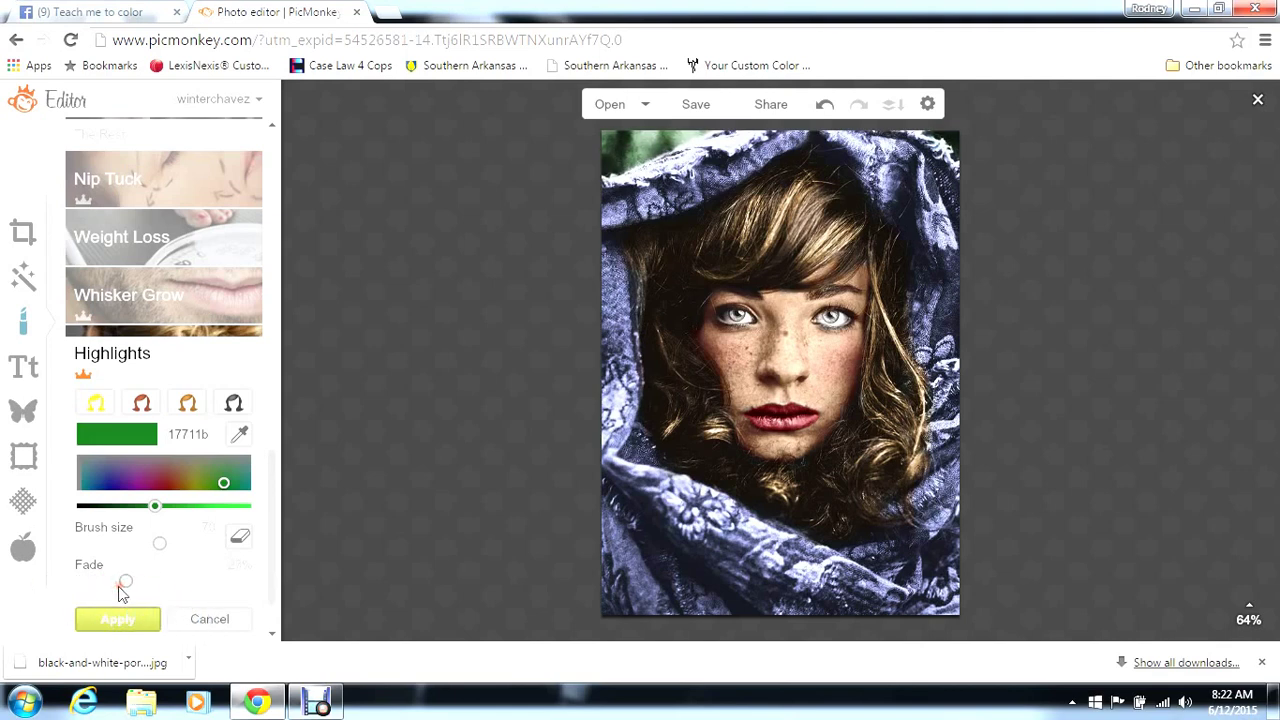
pyautogui.click(124, 618)
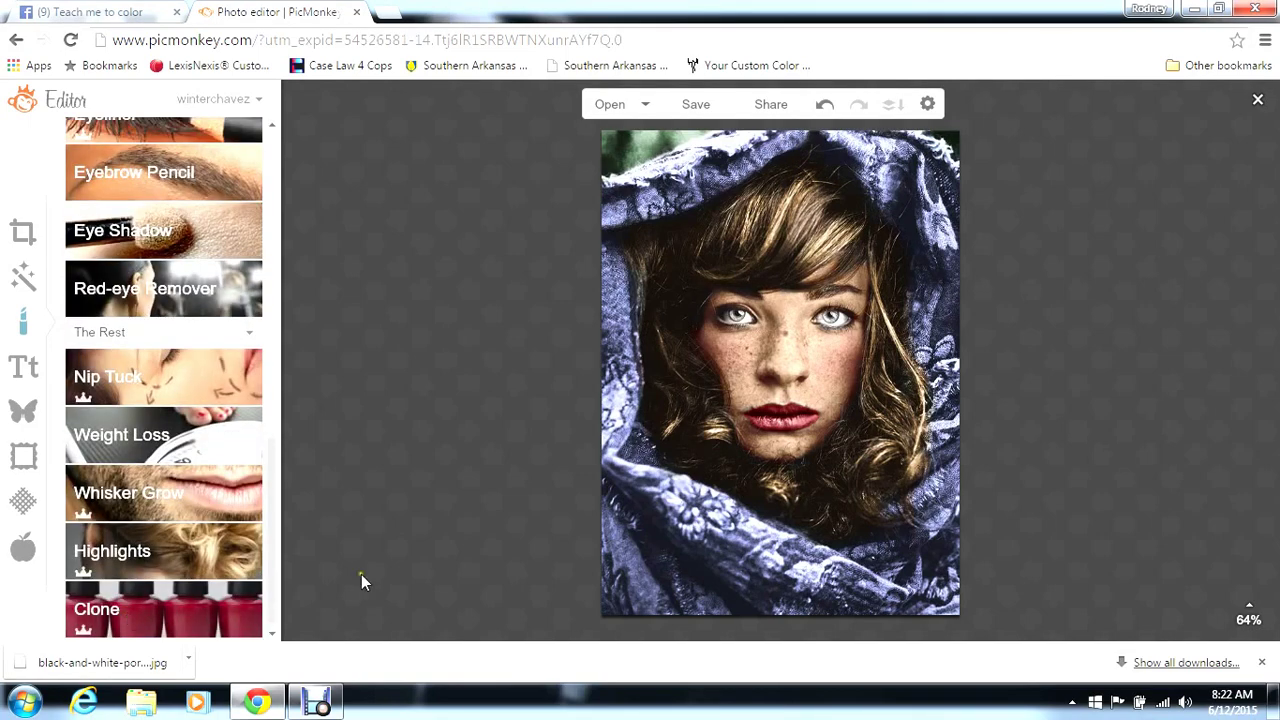
# Start a Highlights touch-up for the eyes in brown 9c6830
pyautogui.moveTo(1249, 609)
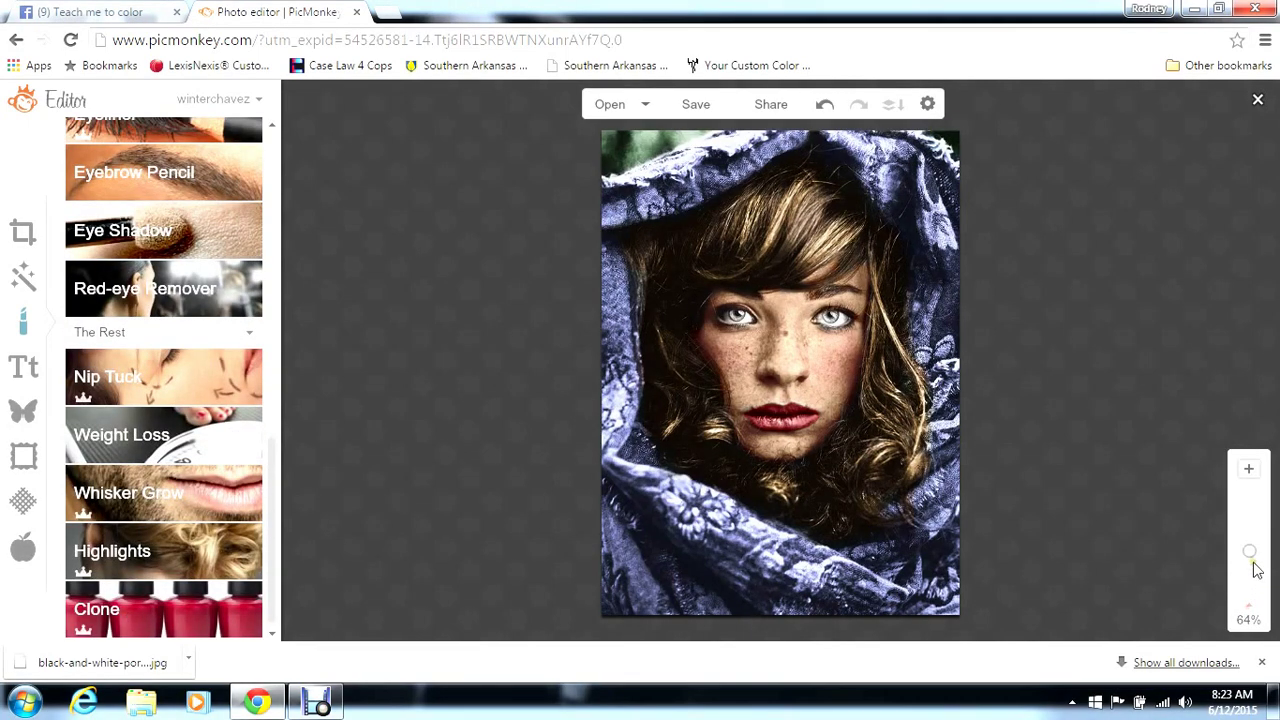
pyautogui.moveTo(1249, 565); pyautogui.dragTo(1249, 534)
pyautogui.moveTo(1182, 568); pyautogui.dragTo(1186, 554)
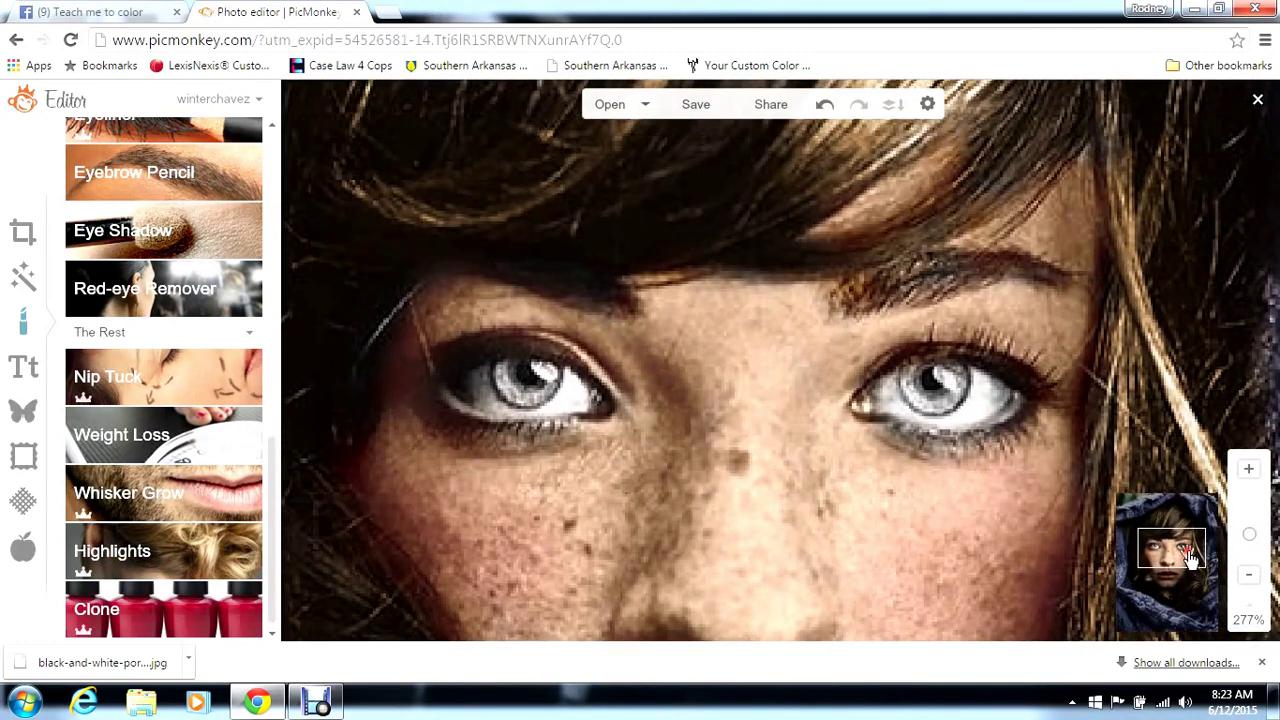
pyautogui.moveTo(268, 562); pyautogui.dragTo(286, 436)
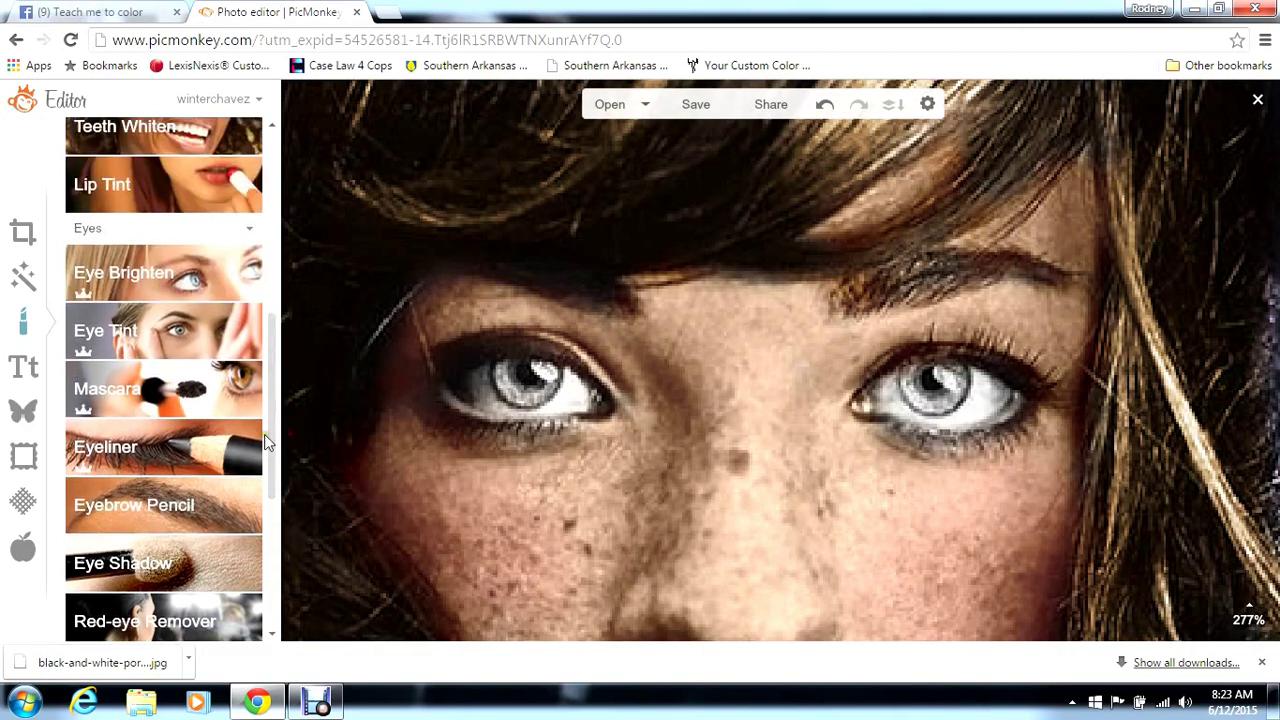
pyautogui.click(197, 340)
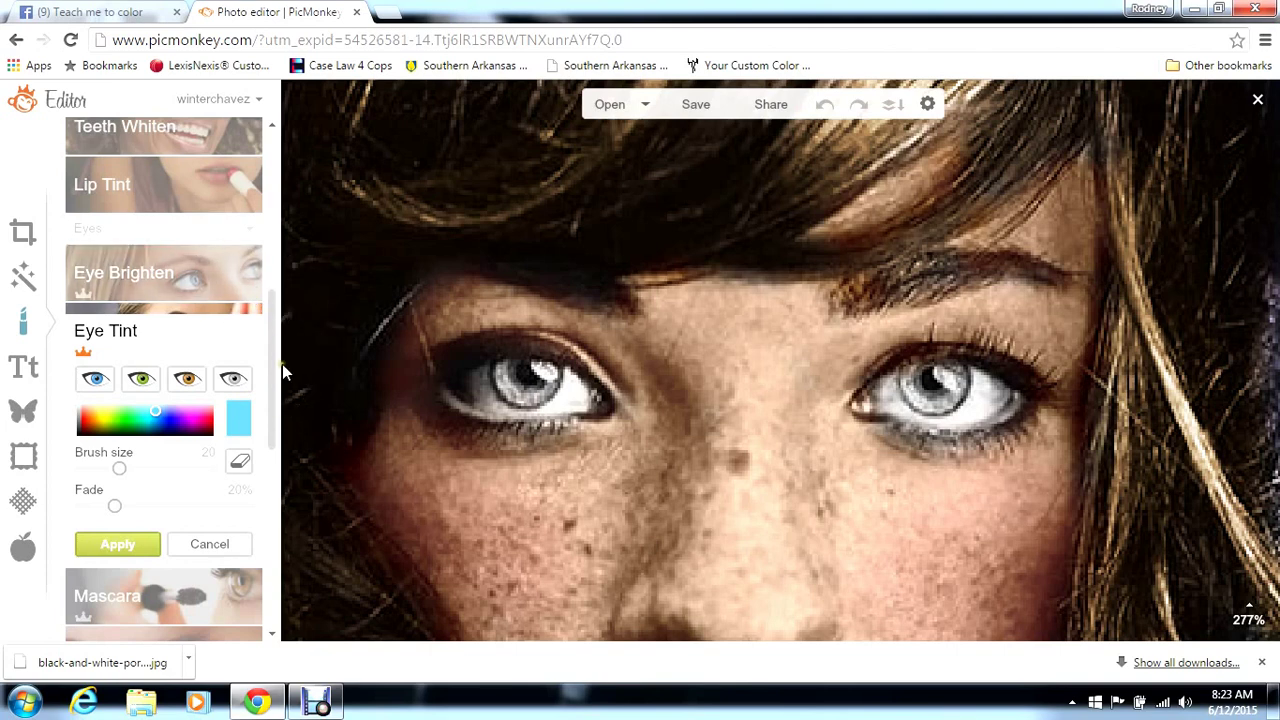
pyautogui.moveTo(272, 368); pyautogui.dragTo(270, 532)
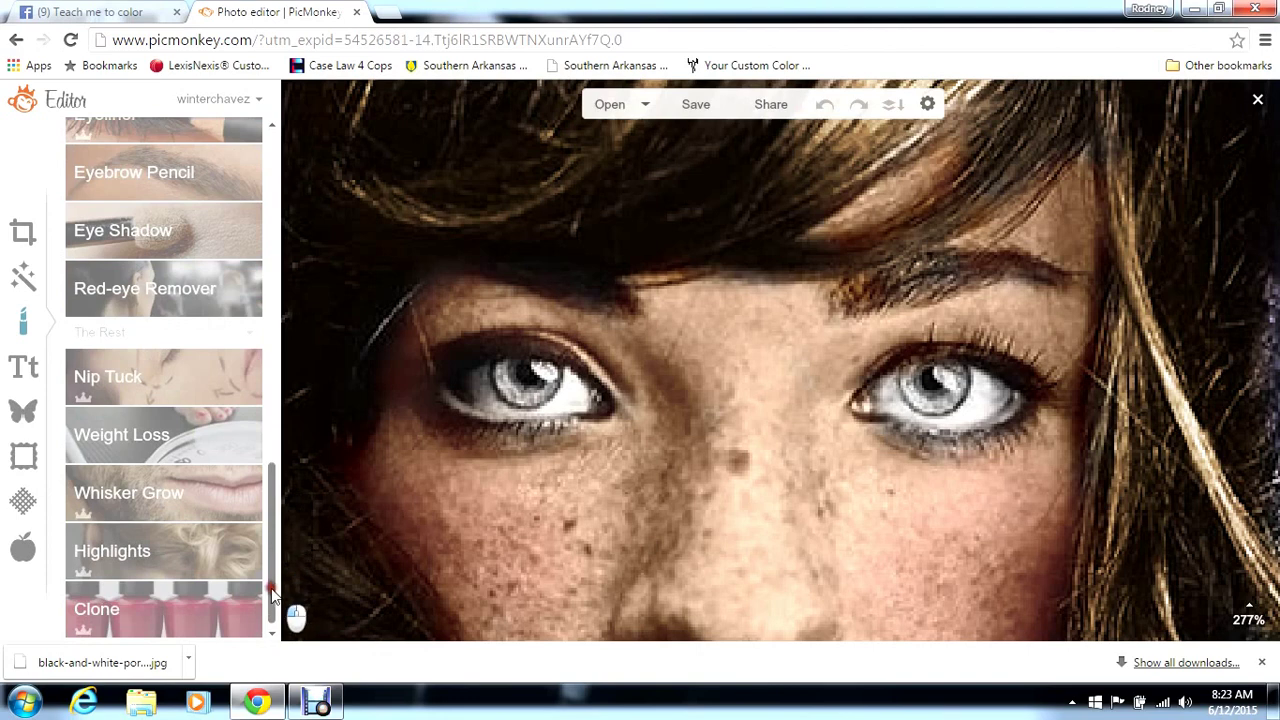
pyautogui.click(200, 538)
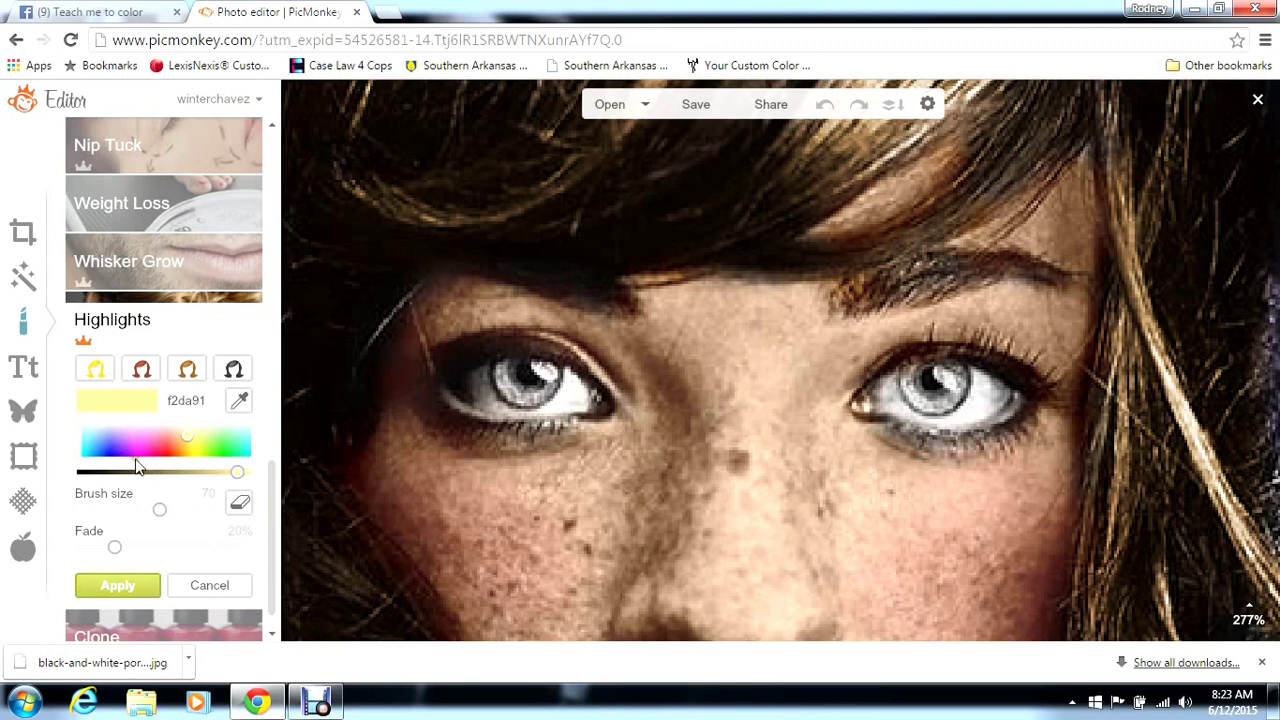
pyautogui.click(223, 452)
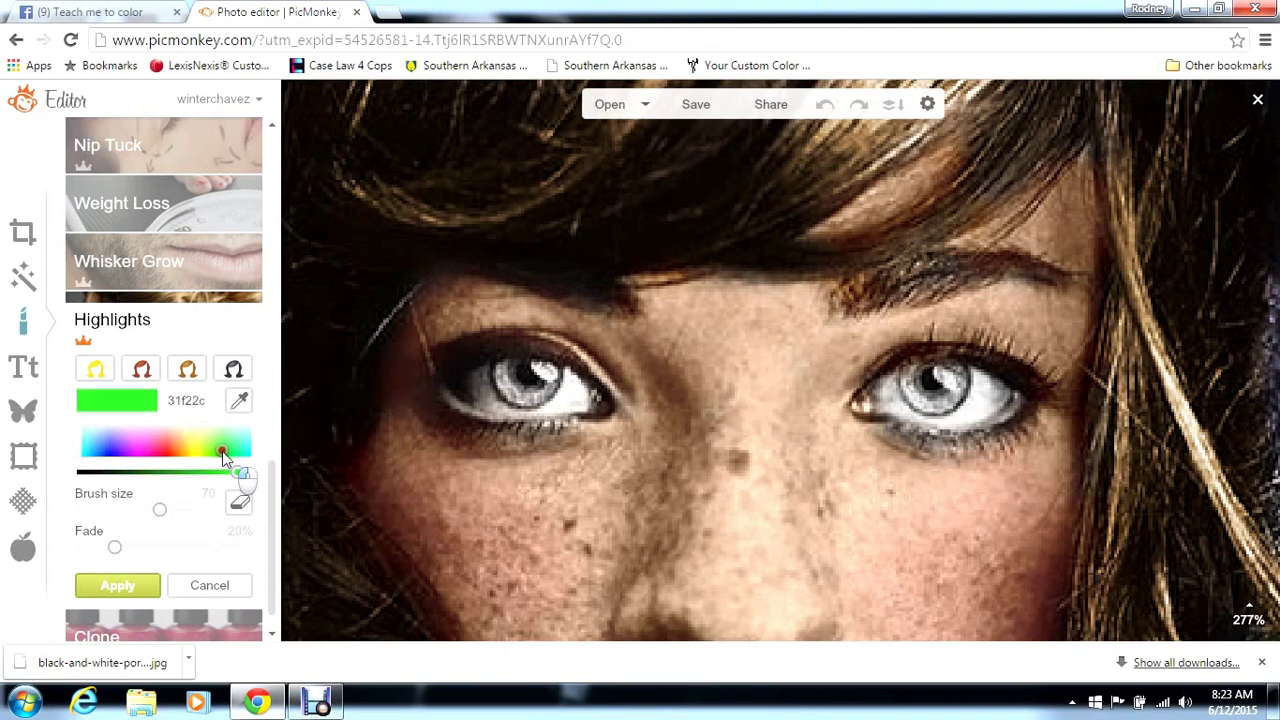
pyautogui.moveTo(221, 451); pyautogui.dragTo(219, 451)
pyautogui.moveTo(223, 451); pyautogui.dragTo(185, 477)
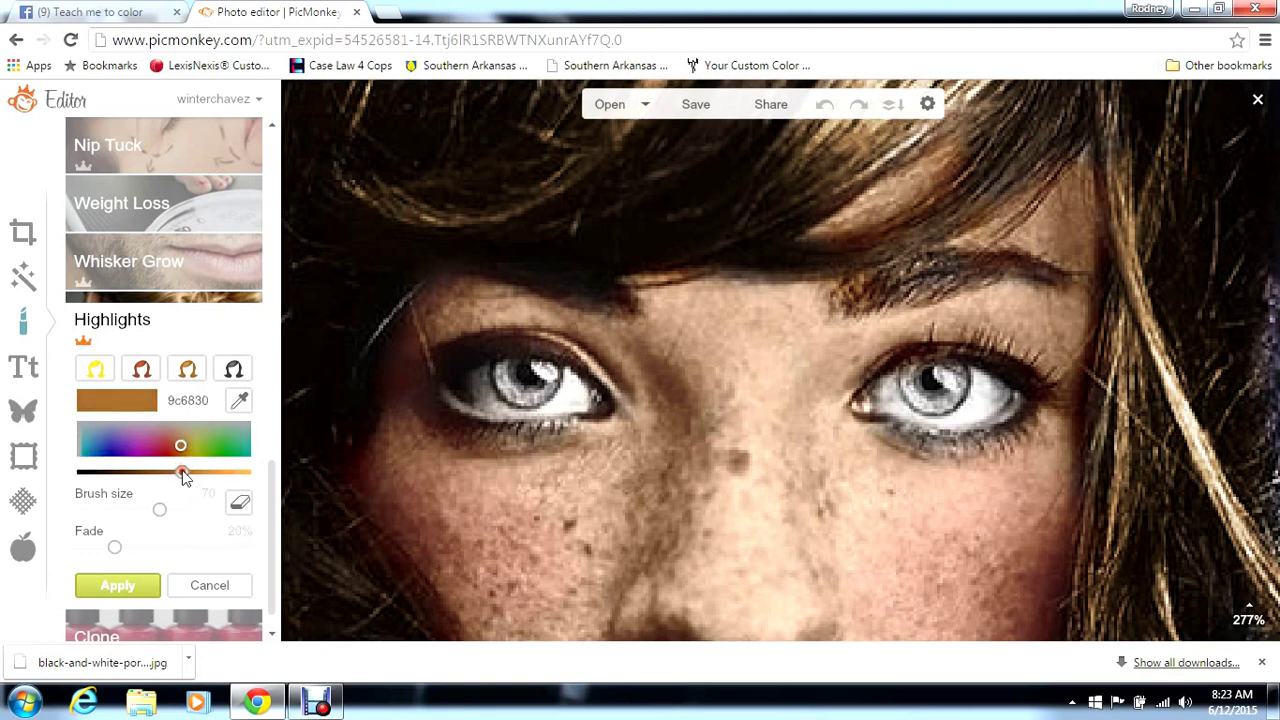
# Set the brush size to 3 and paint brown around the pupils of both eyes
pyautogui.click(110, 510)
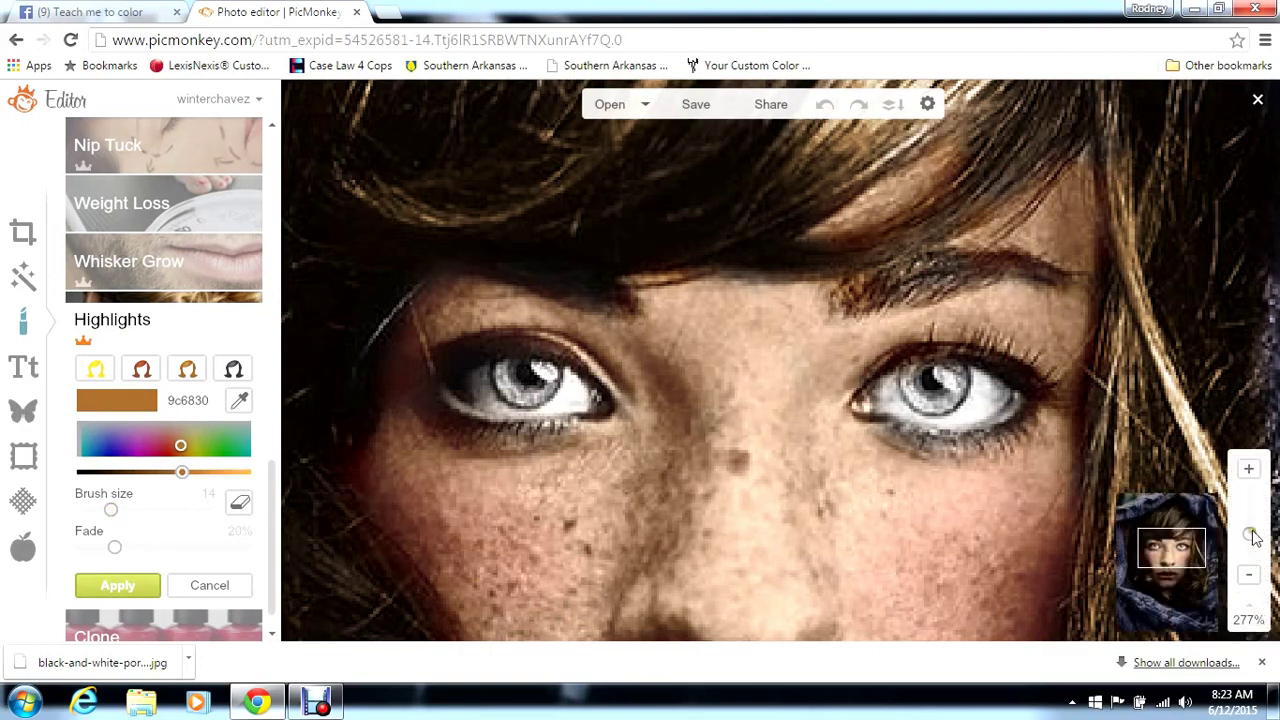
pyautogui.click(1250, 530)
pyautogui.moveTo(1250, 530); pyautogui.dragTo(1249, 522)
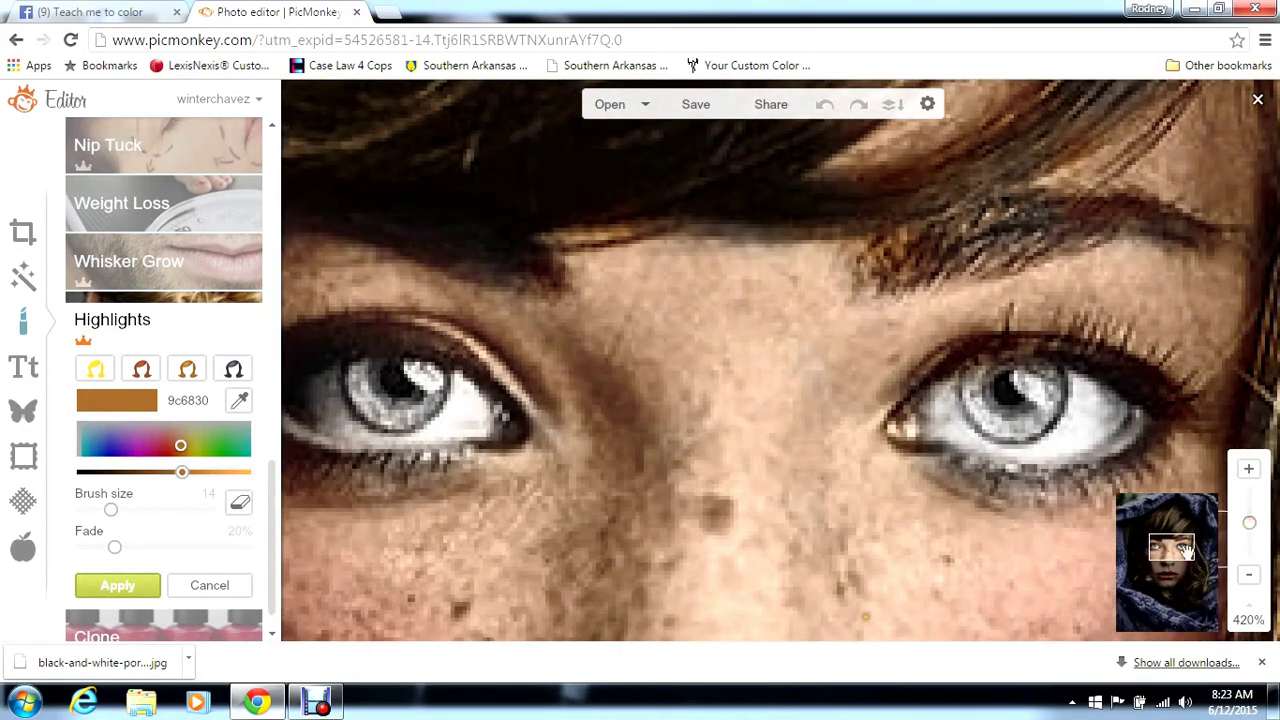
pyautogui.click(89, 510)
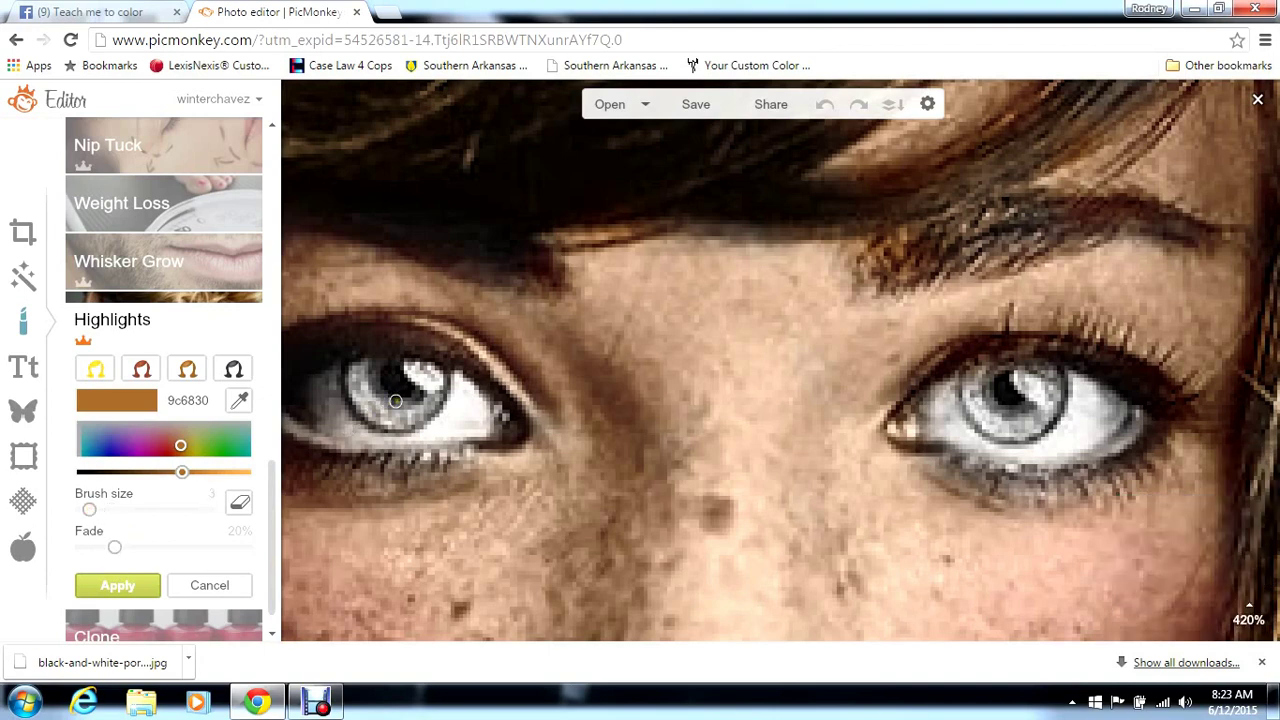
pyautogui.moveTo(396, 401); pyautogui.dragTo(388, 401)
pyautogui.moveTo(371, 373)
pyautogui.mouseDown()
pyautogui.moveTo(394, 404)
pyautogui.moveTo(415, 396)
pyautogui.mouseUp()
pyautogui.moveTo(990, 391)
pyautogui.mouseDown()
pyautogui.moveTo(992, 412)
pyautogui.moveTo(1018, 414)
pyautogui.moveTo(1036, 393)
pyautogui.moveTo(1031, 374)
pyautogui.moveTo(1022, 365)
pyautogui.moveTo(1036, 392)
pyautogui.moveTo(1013, 409)
pyautogui.moveTo(989, 377)
pyautogui.moveTo(1004, 409)
pyautogui.mouseUp()
pyautogui.moveTo(344, 389)
pyautogui.mouseDown()
pyautogui.moveTo(356, 390)
pyautogui.moveTo(354, 370)
pyautogui.mouseUp()
# Strengthen the brown around the pupils by lowering its fade to near zero, and apply the Highlights touch-up
pyautogui.click(80, 549)
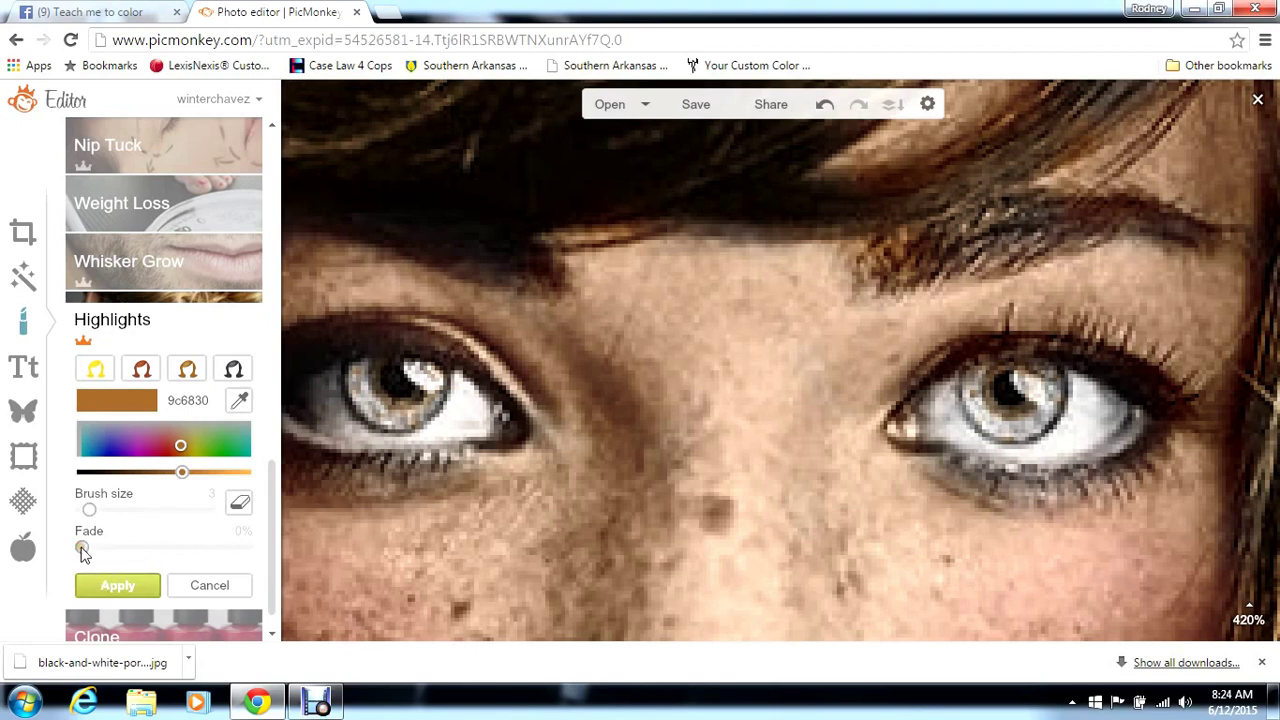
pyautogui.moveTo(82, 550); pyautogui.dragTo(93, 550)
pyautogui.click(118, 585)
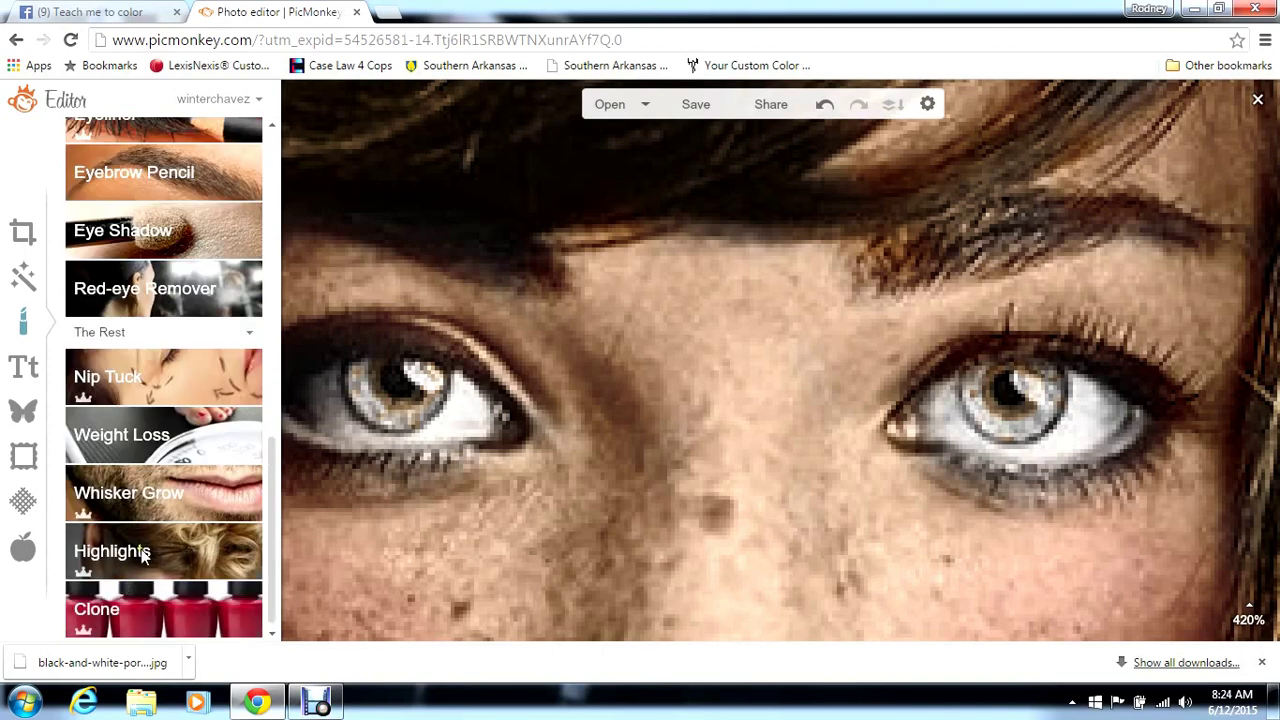
# Paint both irises with a new Highlights touch-up in dark green 125409, using brush size 8 and 38% fade
pyautogui.click(120, 549)
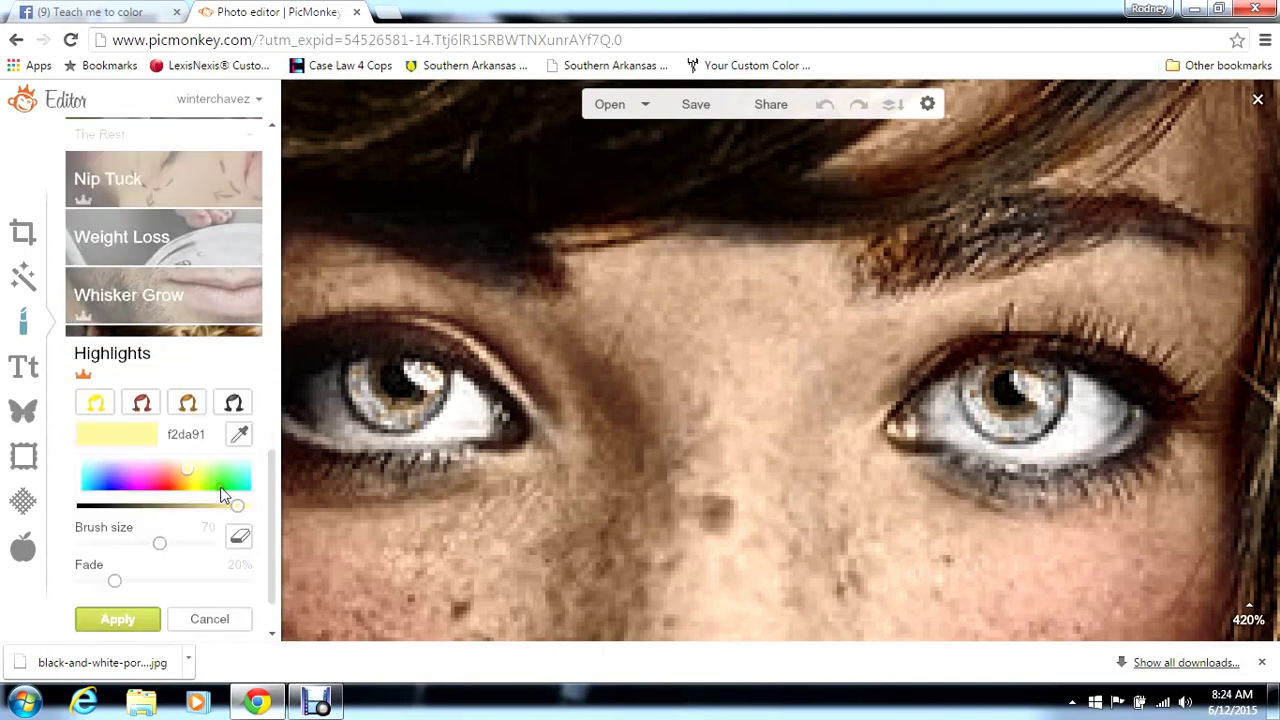
pyautogui.click(220, 488)
pyautogui.click(135, 507)
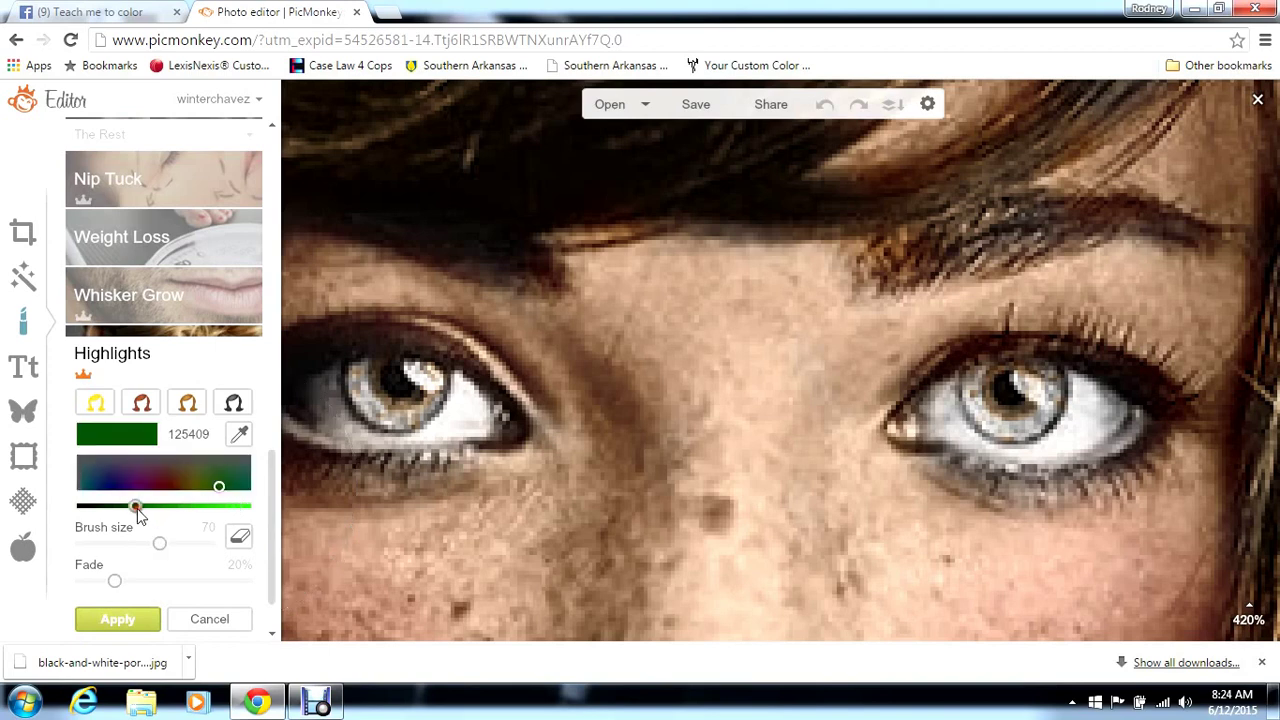
pyautogui.moveTo(163, 581); pyautogui.dragTo(144, 580)
pyautogui.click(128, 543)
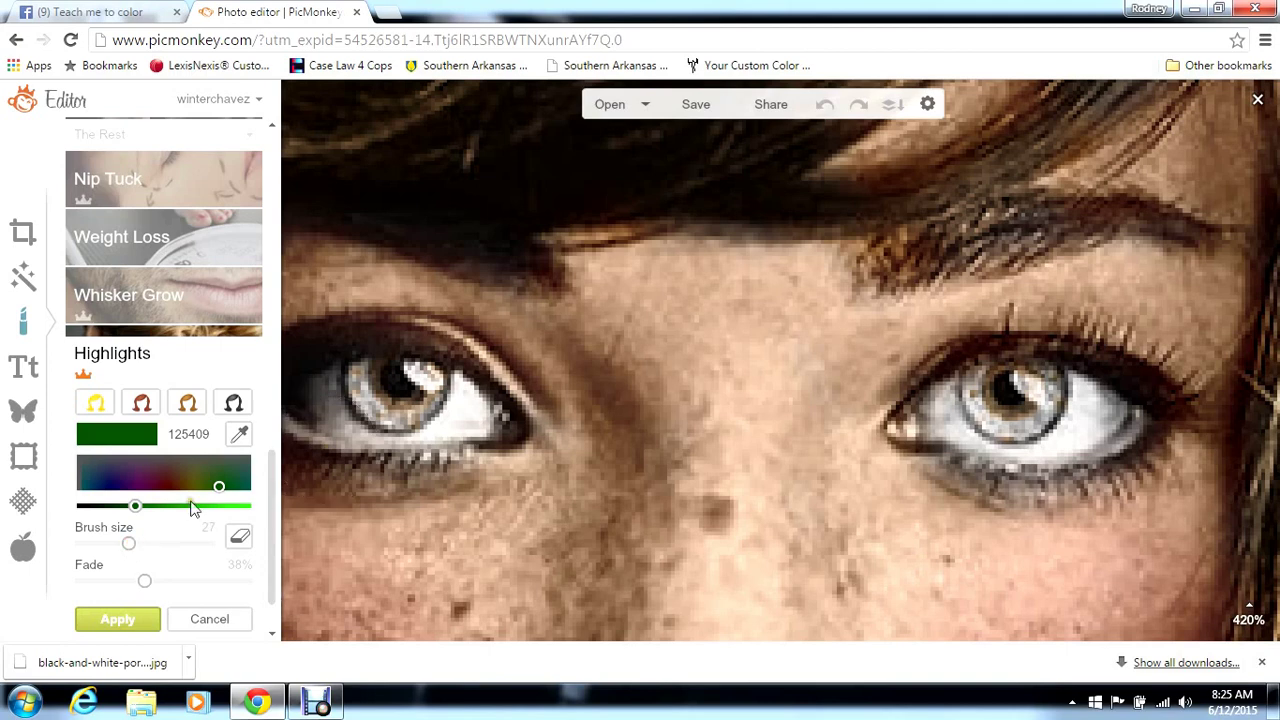
pyautogui.moveTo(106, 541); pyautogui.dragTo(101, 543)
pyautogui.moveTo(375, 410)
pyautogui.mouseDown()
pyautogui.moveTo(362, 373)
pyautogui.moveTo(381, 420)
pyautogui.moveTo(416, 412)
pyautogui.moveTo(430, 378)
pyautogui.moveTo(392, 412)
pyautogui.moveTo(371, 366)
pyautogui.mouseUp()
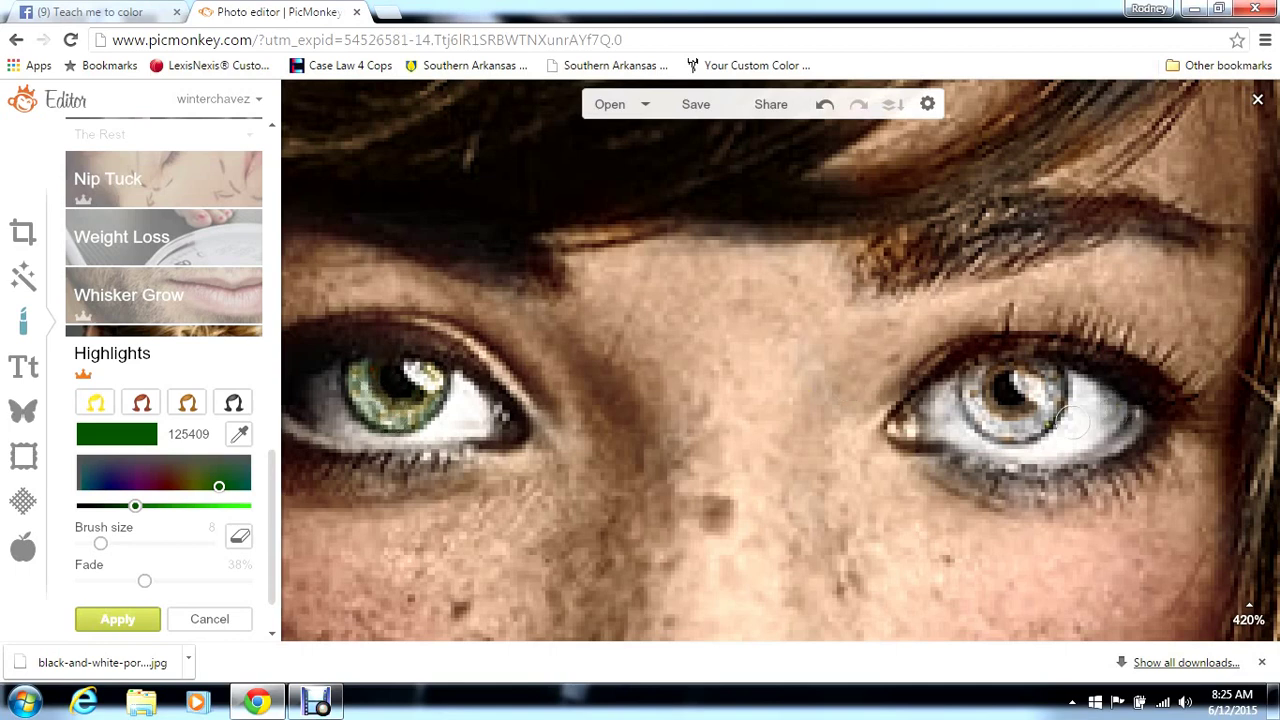
pyautogui.moveTo(1067, 416)
pyautogui.mouseDown()
pyautogui.moveTo(1005, 420)
pyautogui.moveTo(977, 377)
pyautogui.moveTo(984, 400)
pyautogui.moveTo(1023, 416)
pyautogui.moveTo(1052, 400)
pyautogui.moveTo(1043, 369)
pyautogui.moveTo(1016, 362)
pyautogui.moveTo(993, 362)
pyautogui.moveTo(980, 404)
pyautogui.moveTo(995, 425)
pyautogui.moveTo(1024, 428)
pyautogui.moveTo(994, 412)
pyautogui.mouseUp()
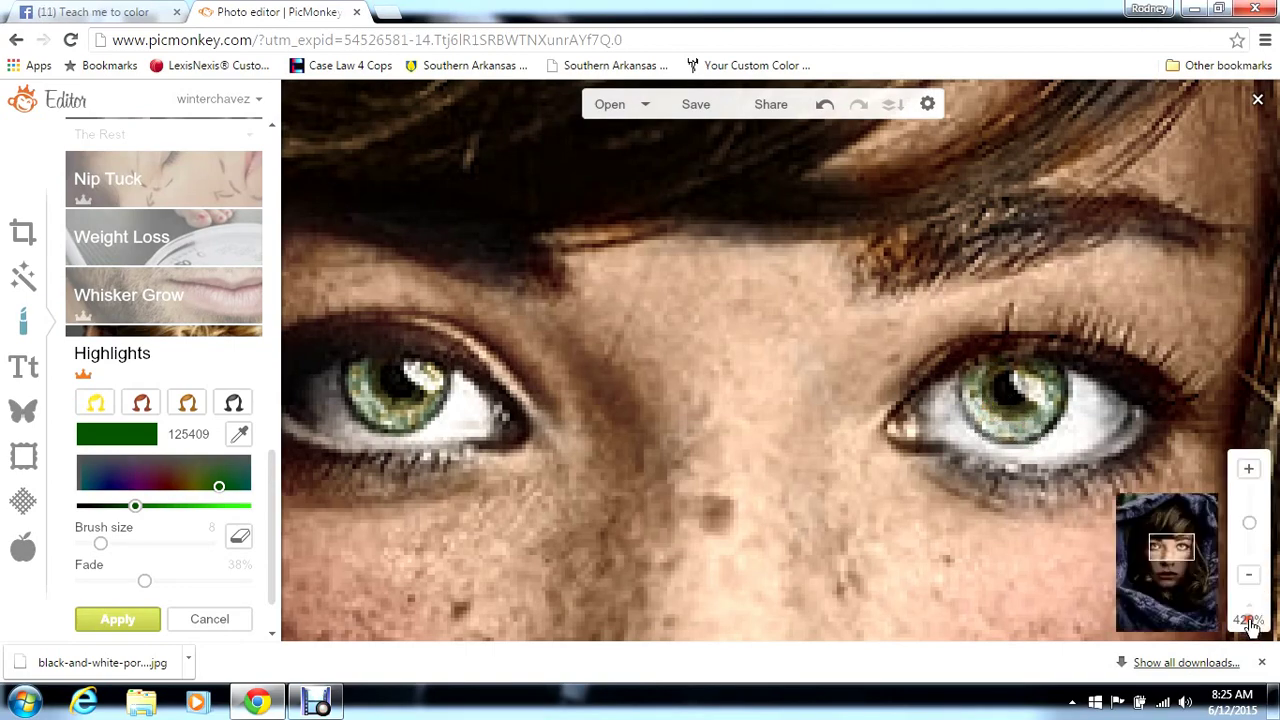
# Lower the fade of the green eye colour to about 28% and apply the Highlights touch-up
pyautogui.moveTo(1249, 610)
pyautogui.click(1249, 577)
pyautogui.click(1249, 577)
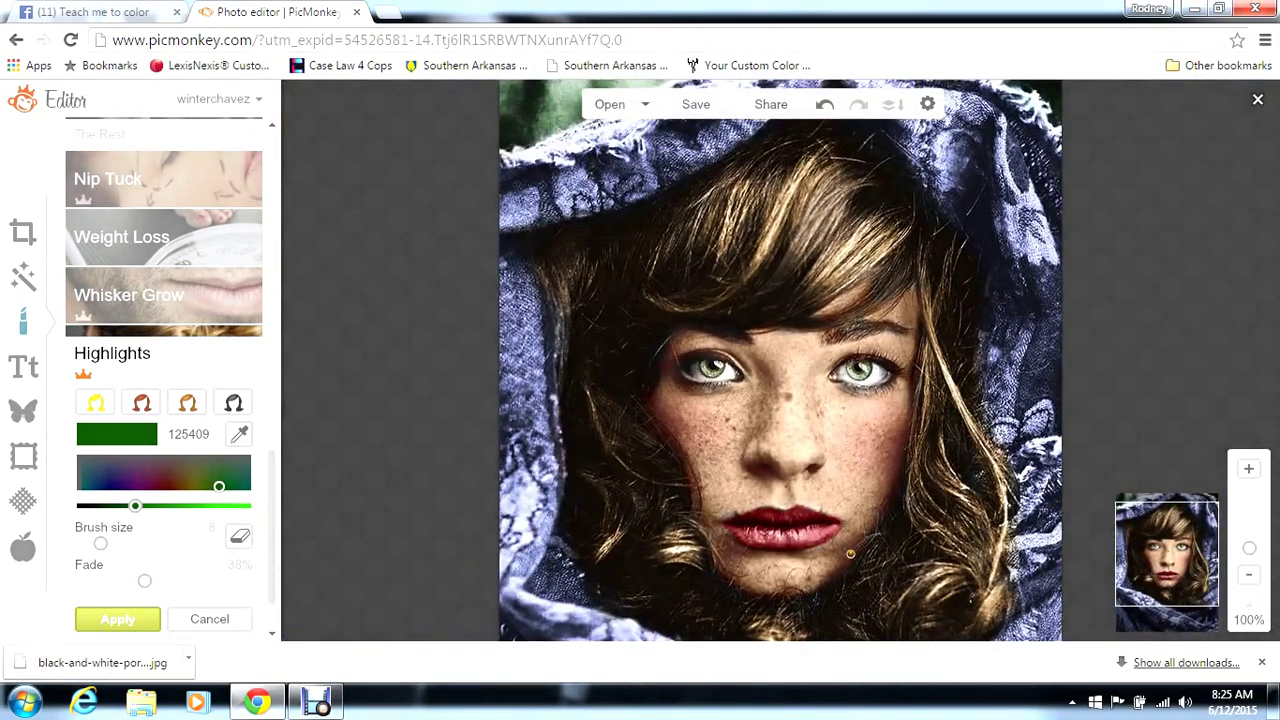
pyautogui.click(133, 582)
pyautogui.moveTo(133, 582)
pyautogui.mouseDown()
pyautogui.moveTo(72, 568)
pyautogui.moveTo(128, 585)
pyautogui.mouseUp()
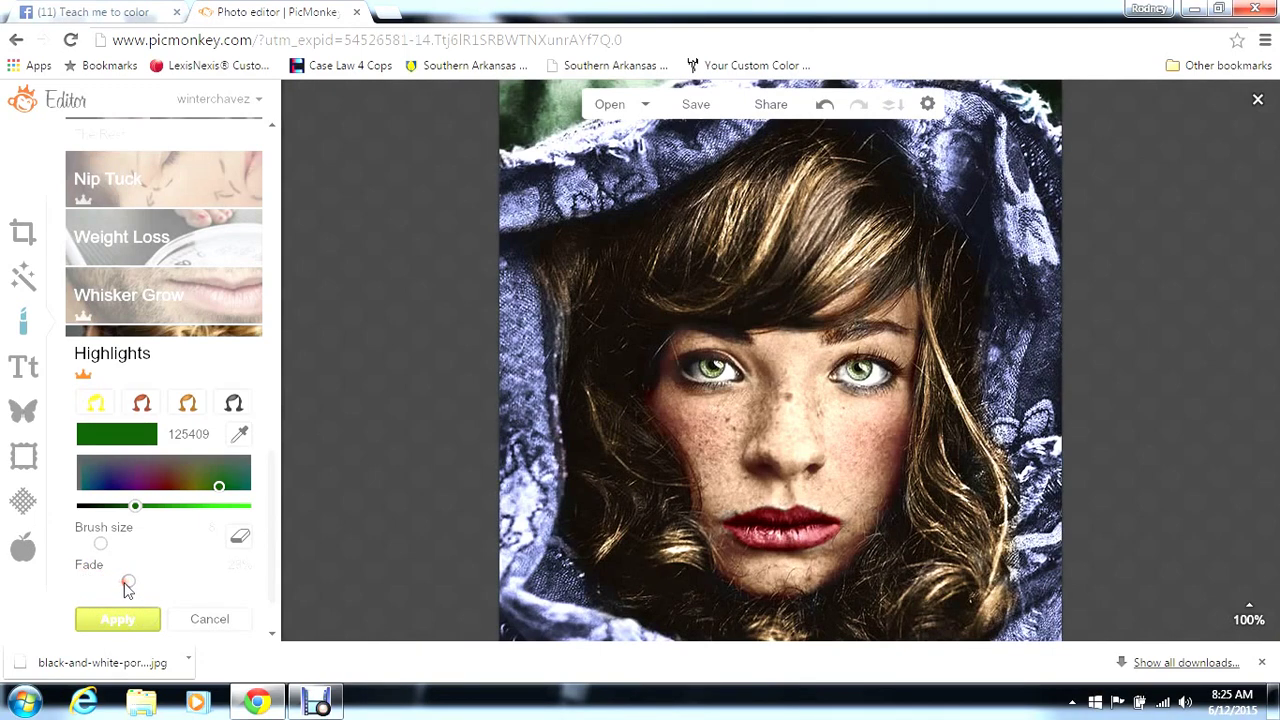
pyautogui.click(117, 619)
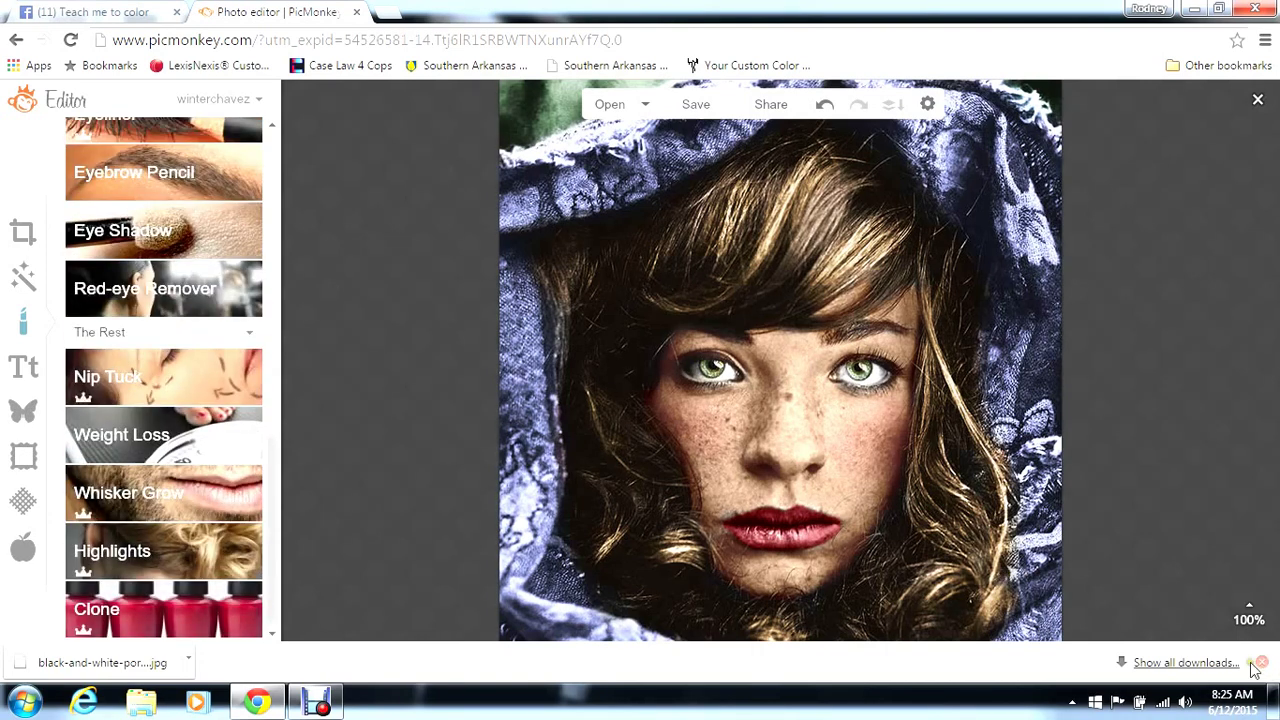
# Start a Highlights touch-up in light pink d98af2 with brush size 4 for the rims of the eyes
pyautogui.moveTo(1249, 605)
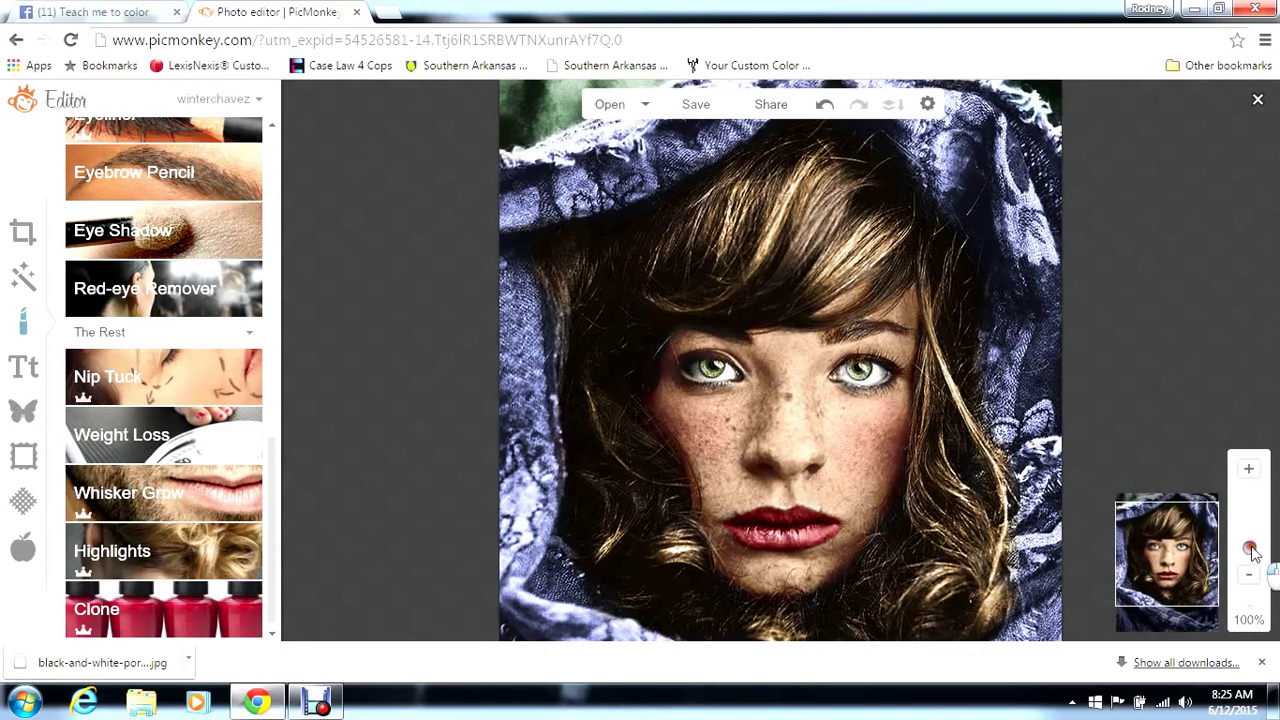
pyautogui.moveTo(1250, 548); pyautogui.dragTo(1251, 531)
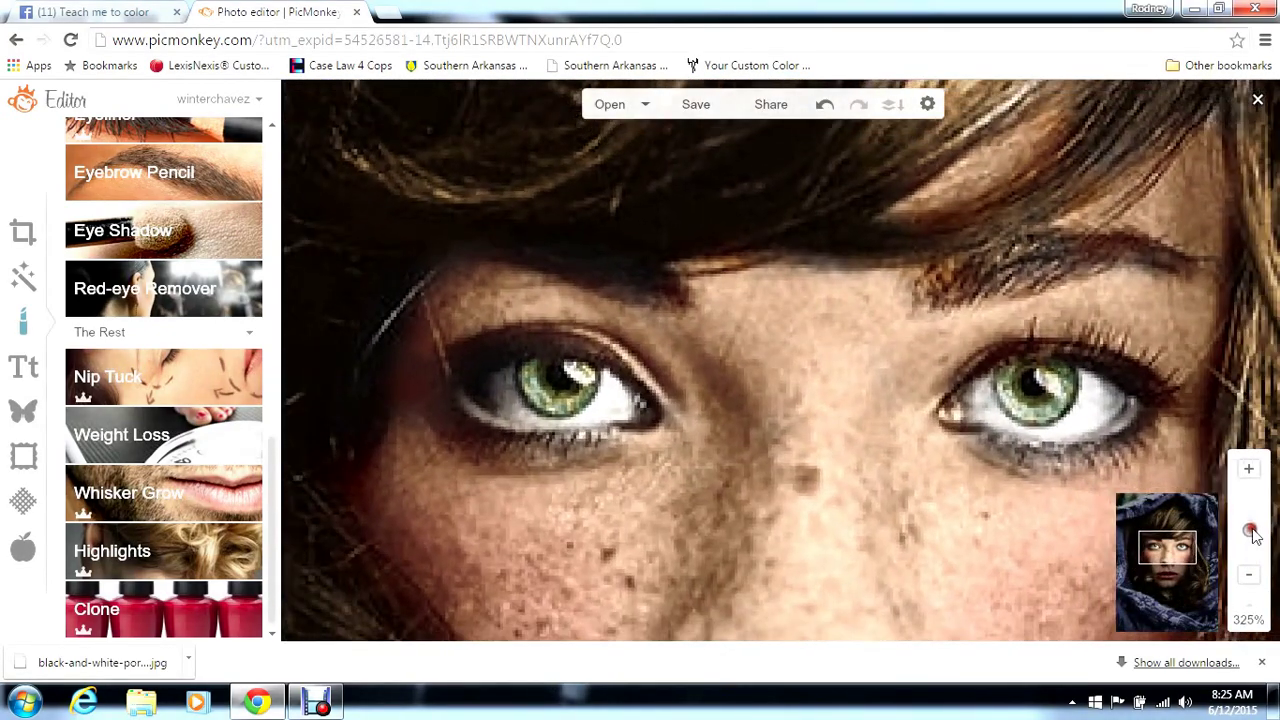
pyautogui.click(237, 535)
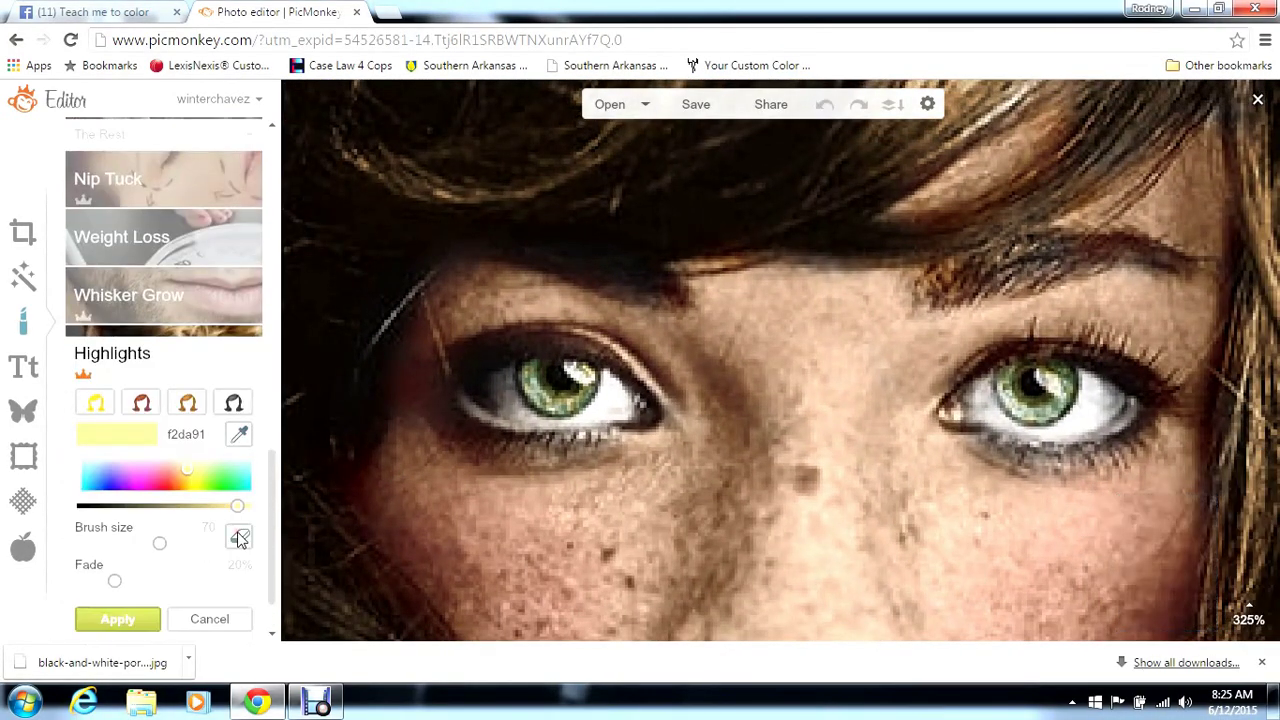
pyautogui.click(131, 464)
pyautogui.click(131, 470)
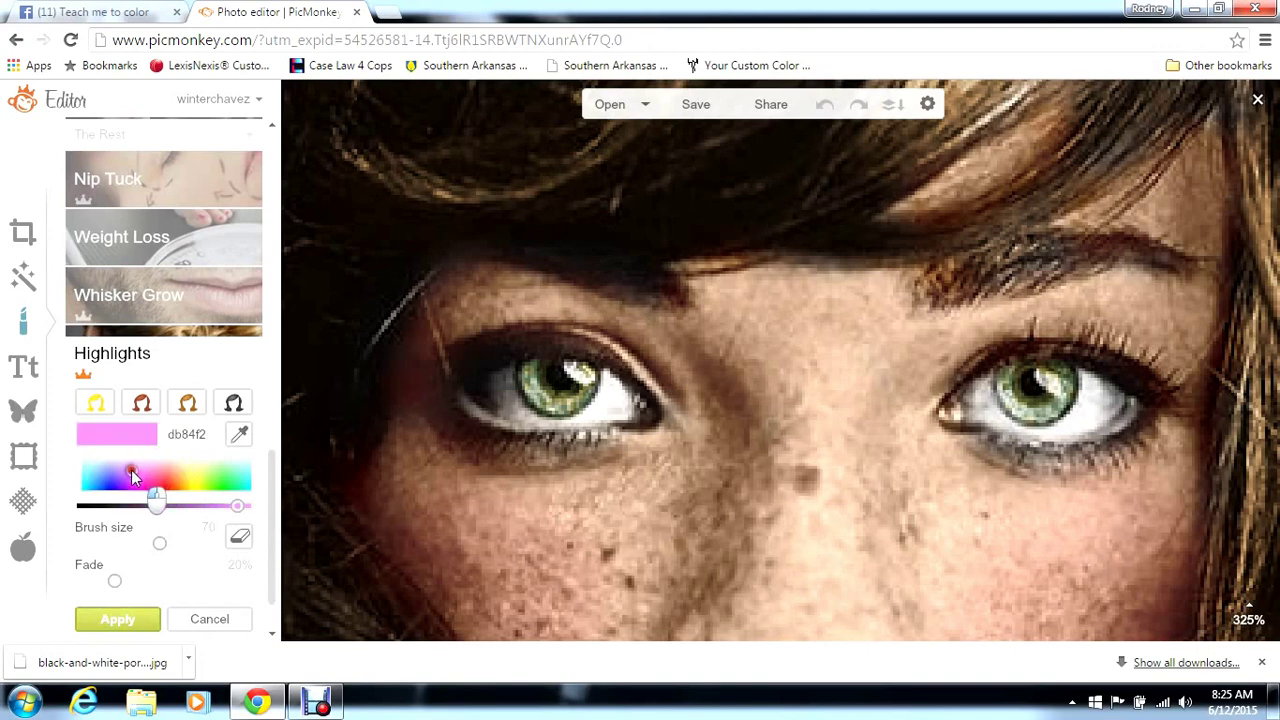
pyautogui.click(130, 469)
pyautogui.click(97, 544)
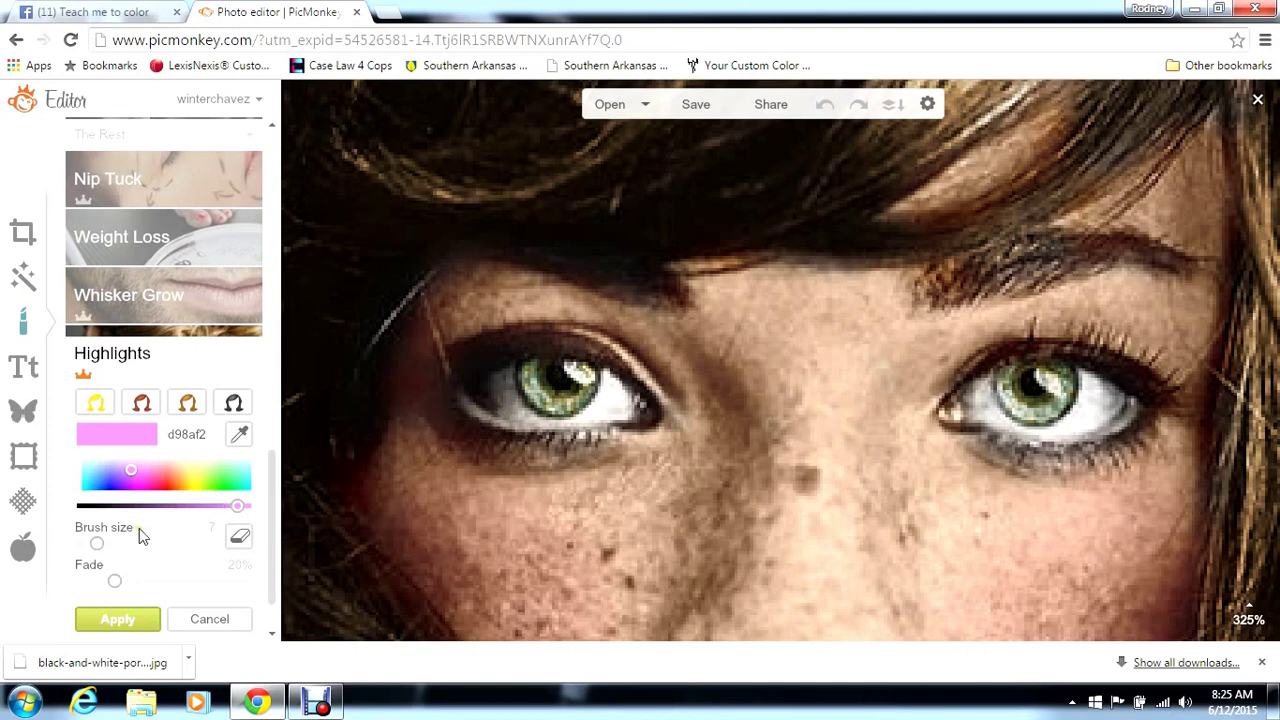
pyautogui.click(91, 543)
# Paint the pink along the inner corners and lower lid rims of both eyes
pyautogui.moveTo(469, 402); pyautogui.dragTo(540, 428)
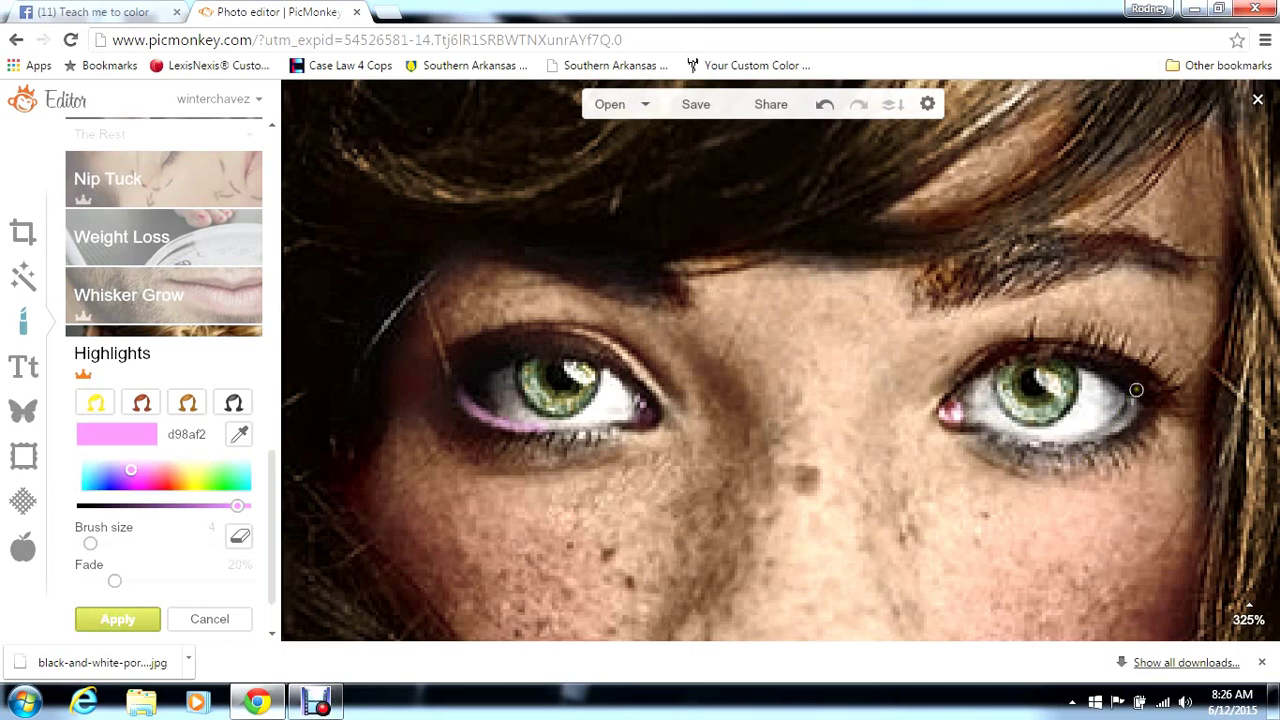
pyautogui.moveTo(1130, 410)
pyautogui.mouseDown()
pyautogui.moveTo(1068, 438)
pyautogui.moveTo(1002, 435)
pyautogui.mouseUp()
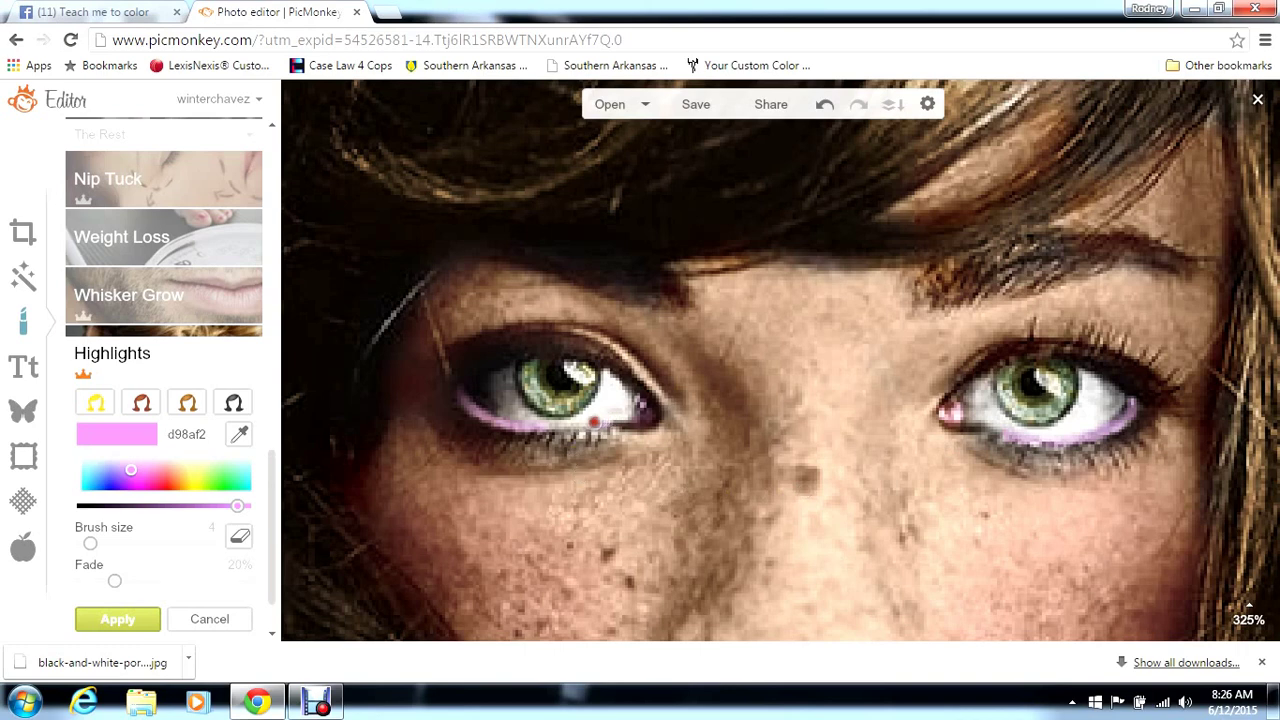
pyautogui.moveTo(591, 423); pyautogui.dragTo(545, 425)
pyautogui.moveTo(1009, 437); pyautogui.dragTo(988, 426)
# Set the fade of the pink eye rims to about 17% and apply the Highlights touch-up
pyautogui.moveTo(1258, 615)
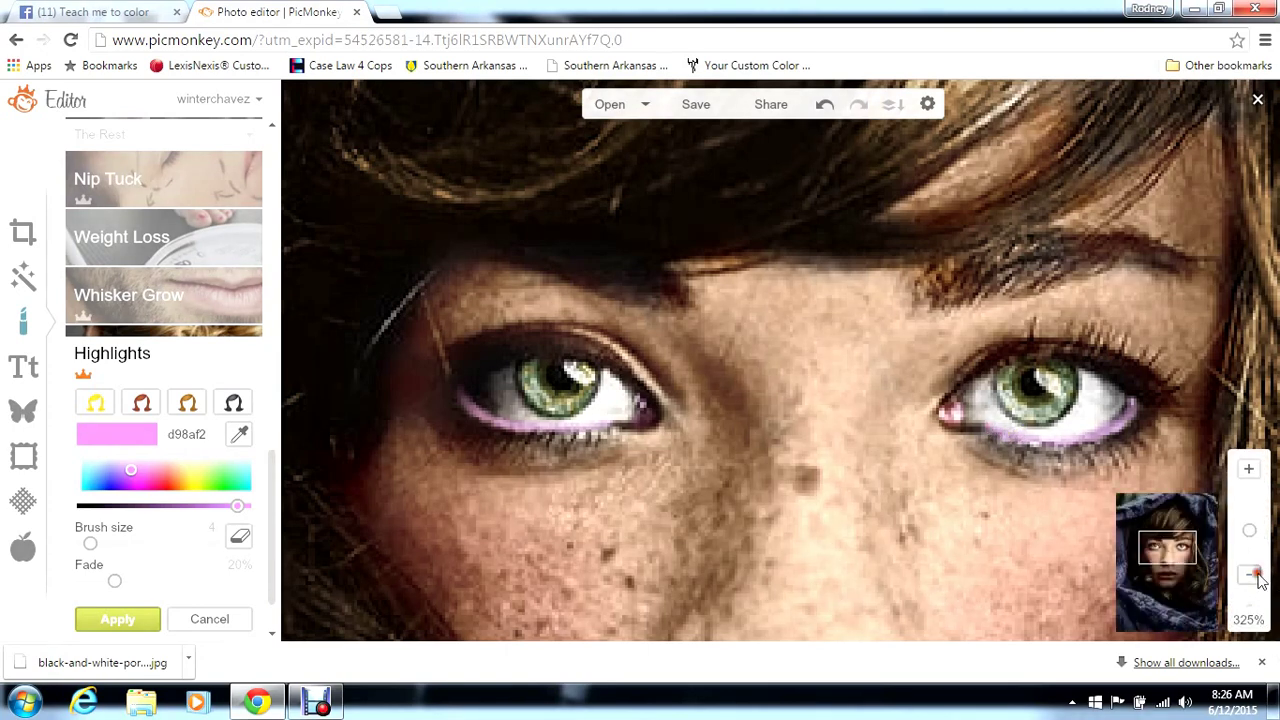
pyautogui.click(1257, 577)
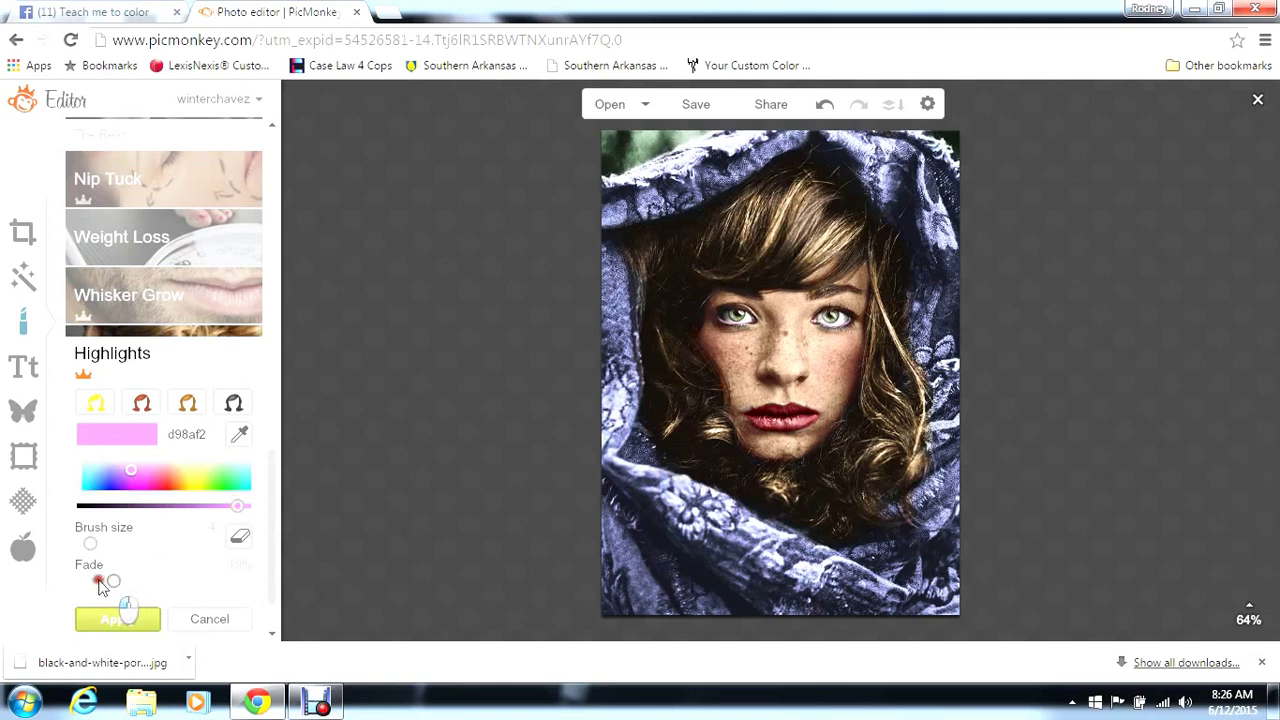
pyautogui.moveTo(114, 581)
pyautogui.mouseDown()
pyautogui.moveTo(86, 583)
pyautogui.moveTo(245, 635)
pyautogui.moveTo(110, 585)
pyautogui.mouseUp()
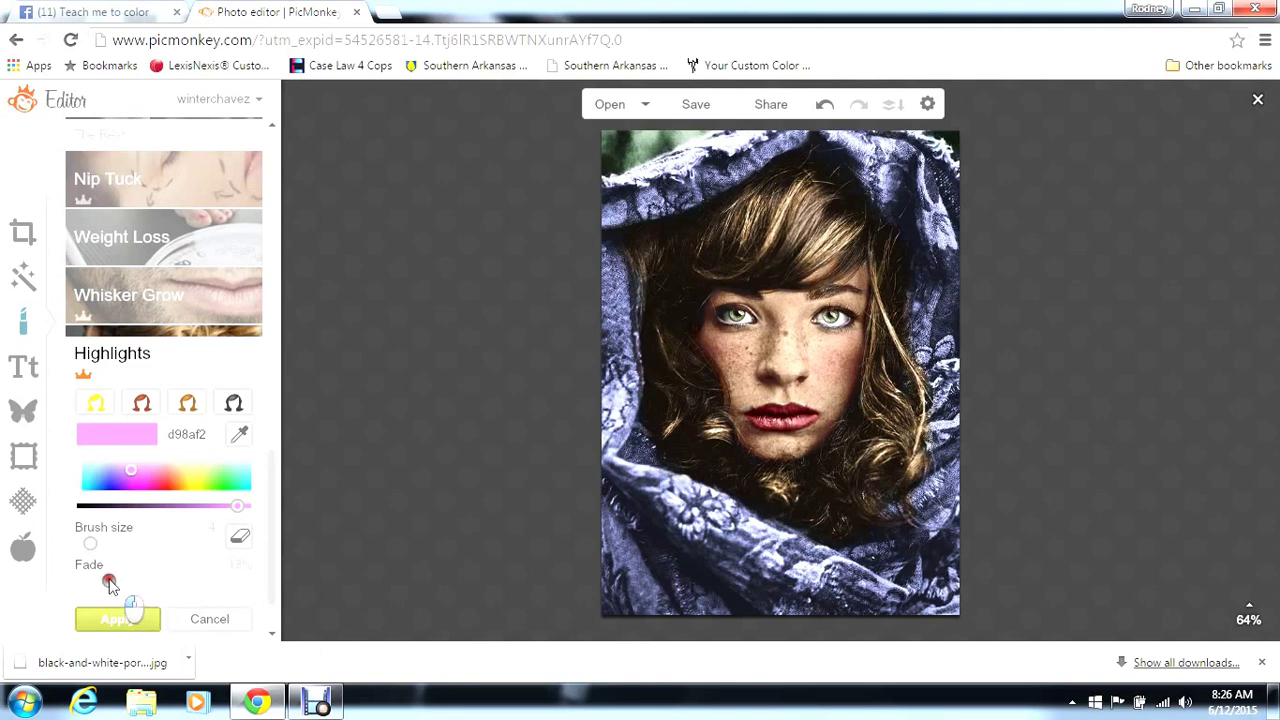
pyautogui.click(143, 618)
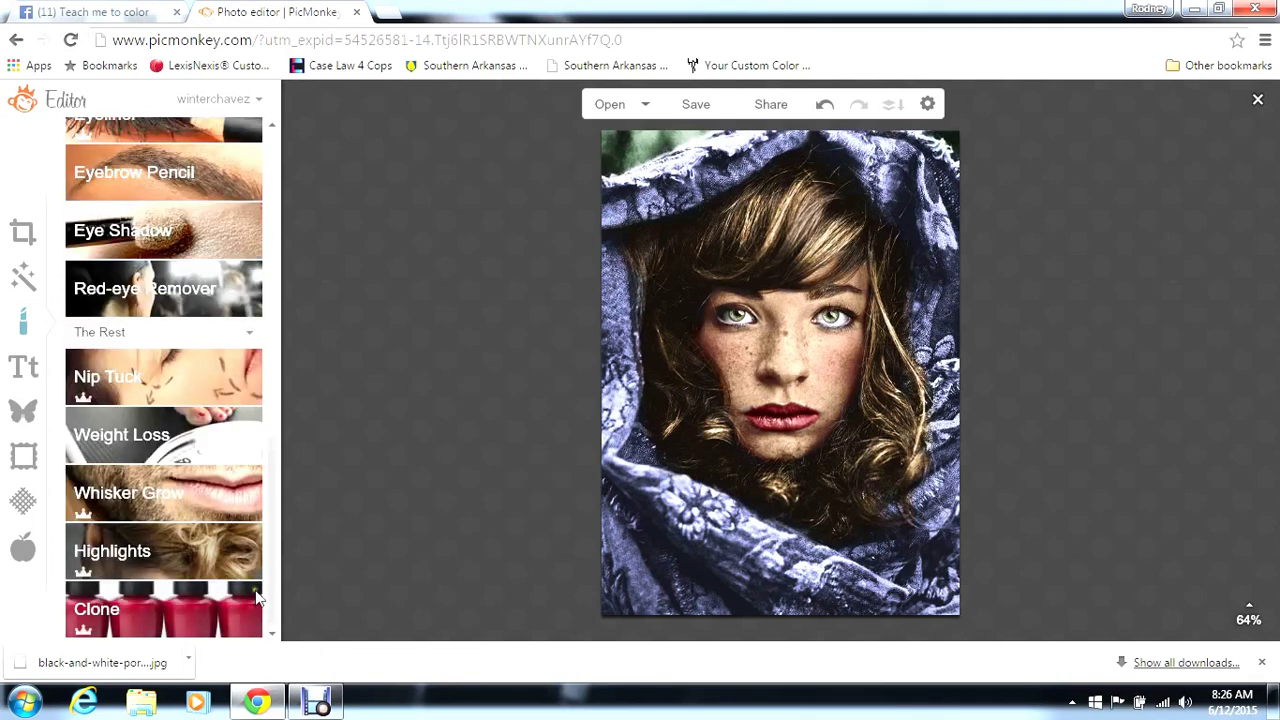
pyautogui.moveTo(270, 612)
pyautogui.mouseDown()
pyautogui.moveTo(305, 369)
pyautogui.moveTo(290, 313)
pyautogui.mouseUp()
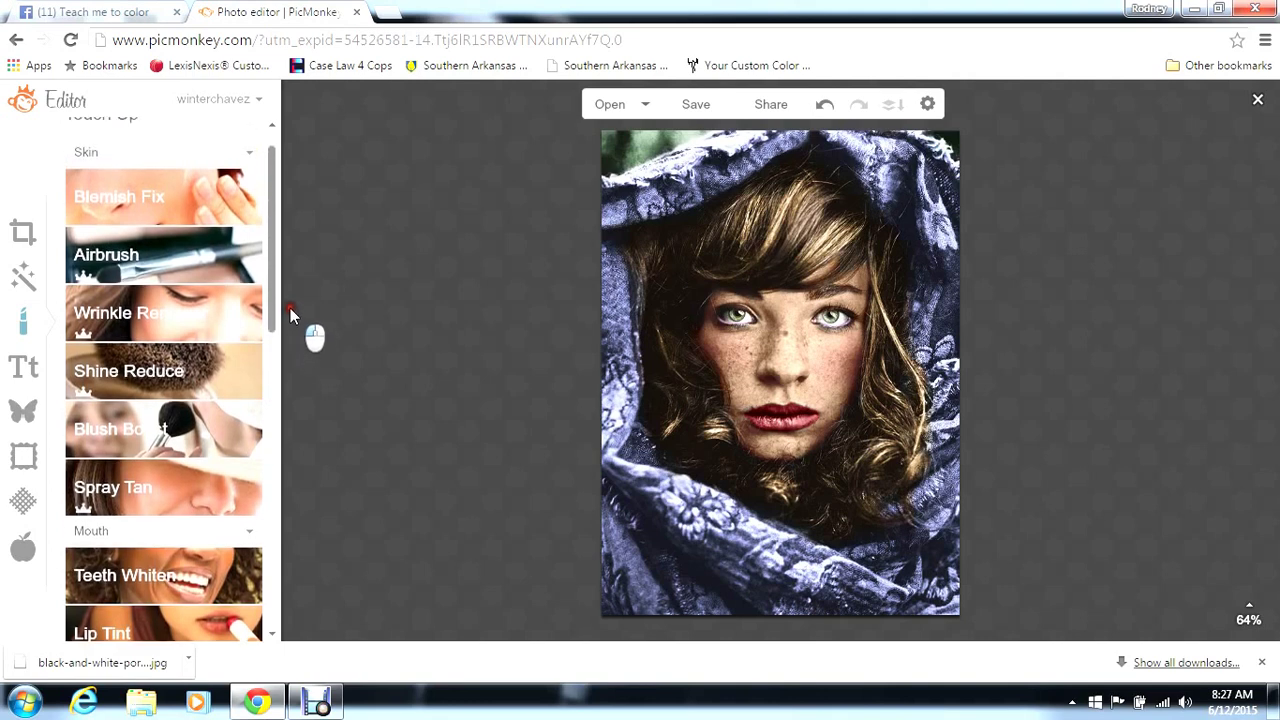
pyautogui.moveTo(290, 310); pyautogui.dragTo(304, 464)
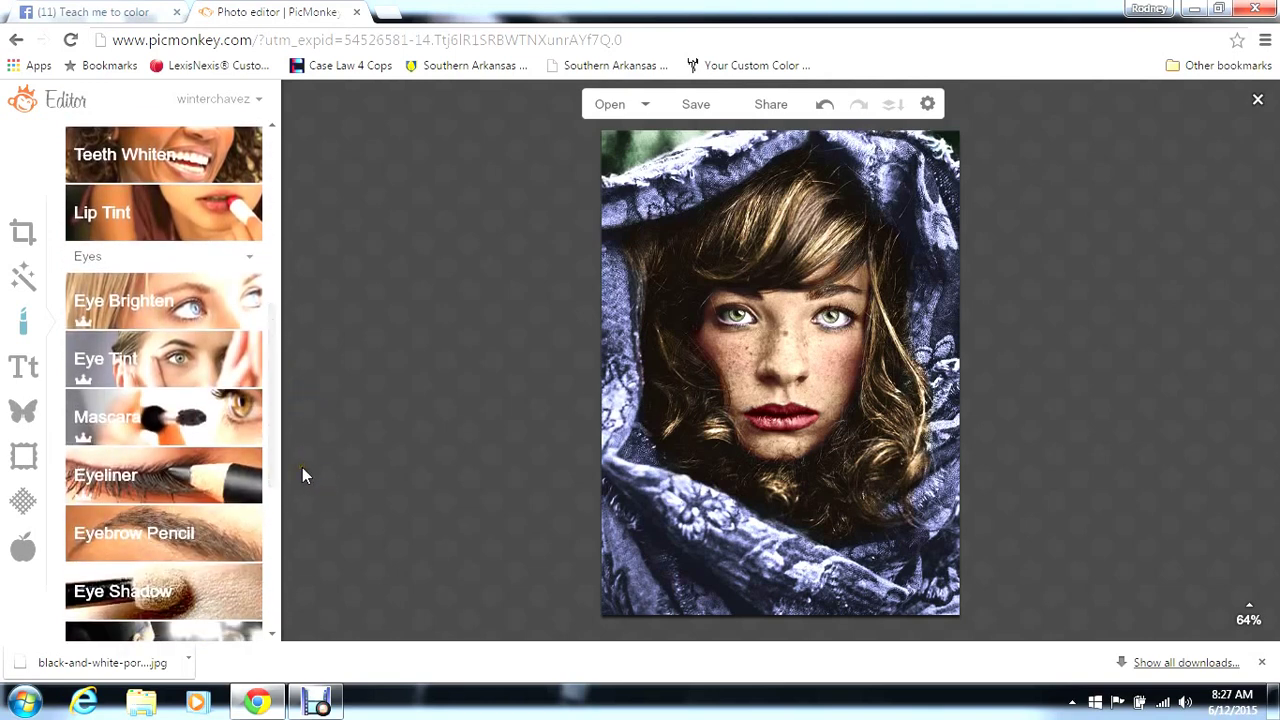
pyautogui.moveTo(270, 393); pyautogui.dragTo(281, 462)
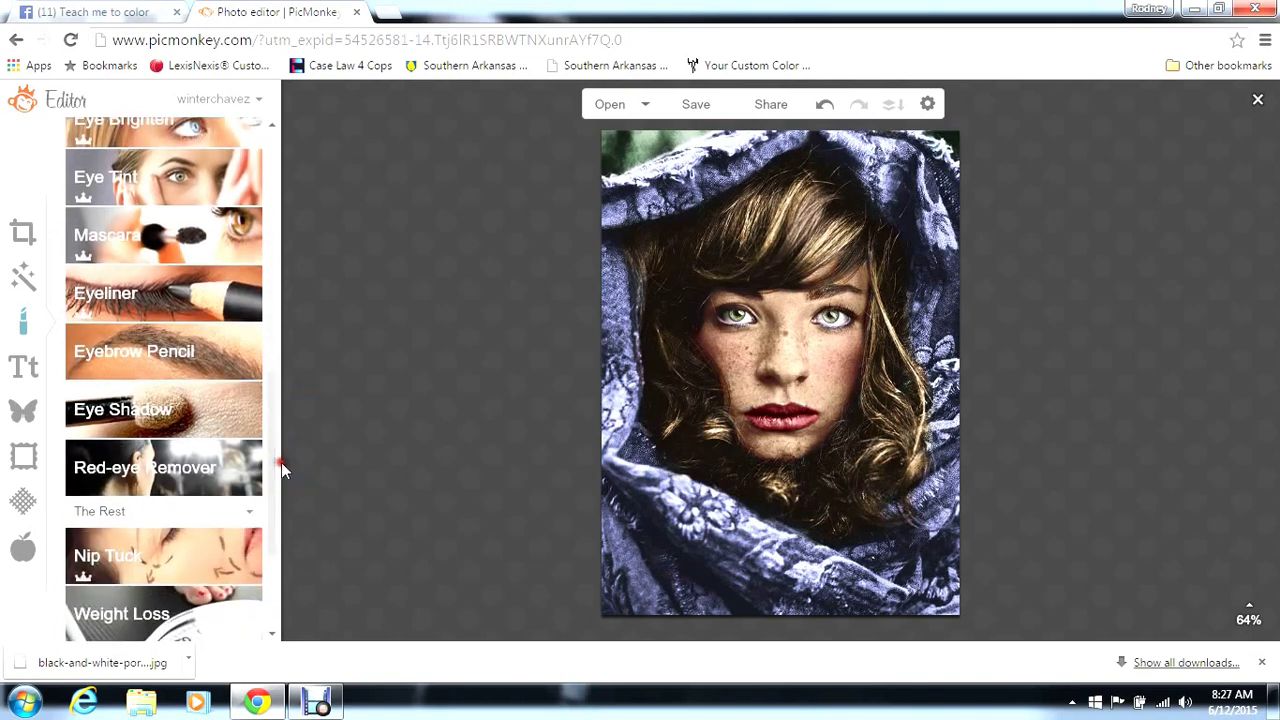
# Start an Eye Shadow touch-up in light blue and paint it over the upper lids of both eyes
pyautogui.click(206, 412)
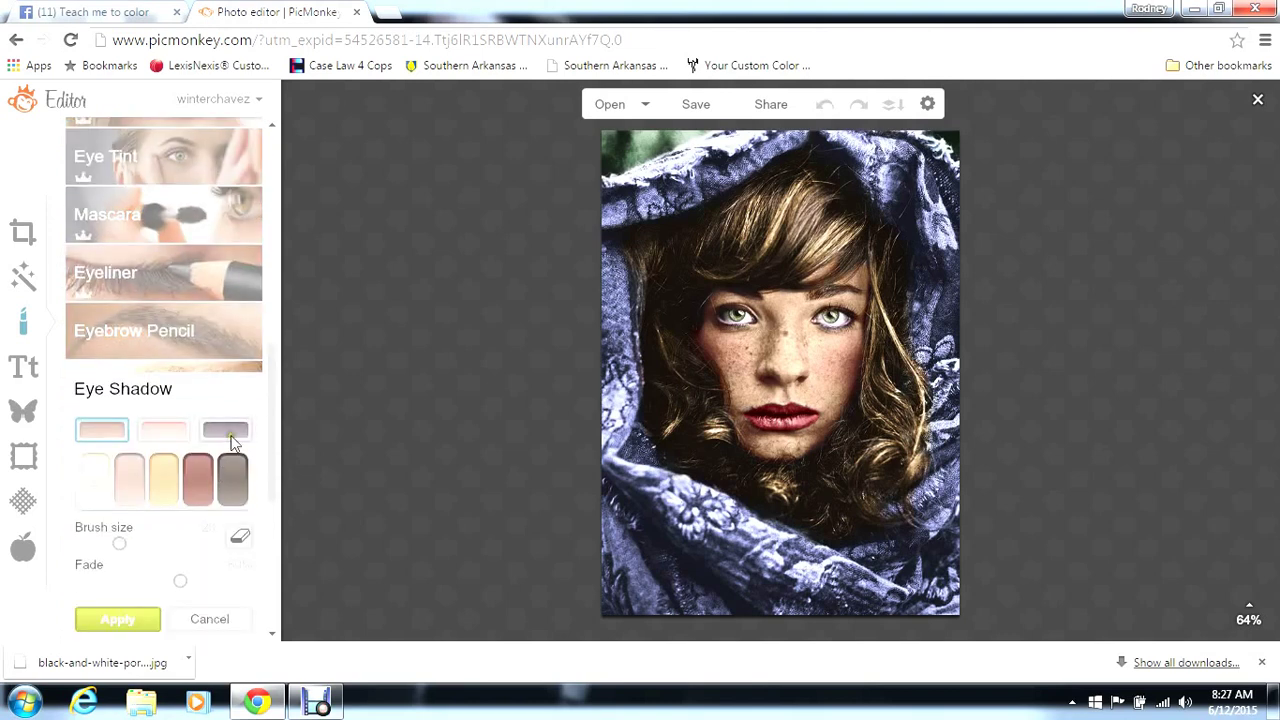
pyautogui.click(225, 430)
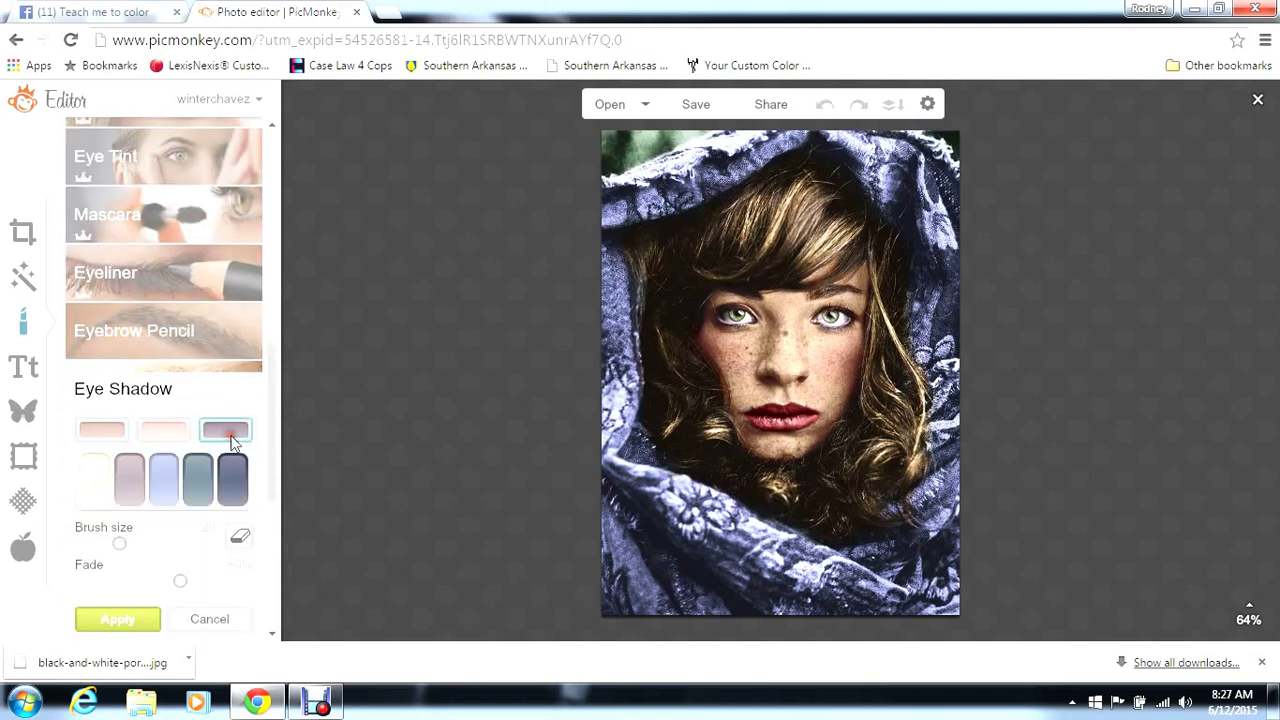
pyautogui.click(165, 478)
pyautogui.click(862, 310)
pyautogui.moveTo(858, 310); pyautogui.dragTo(836, 304)
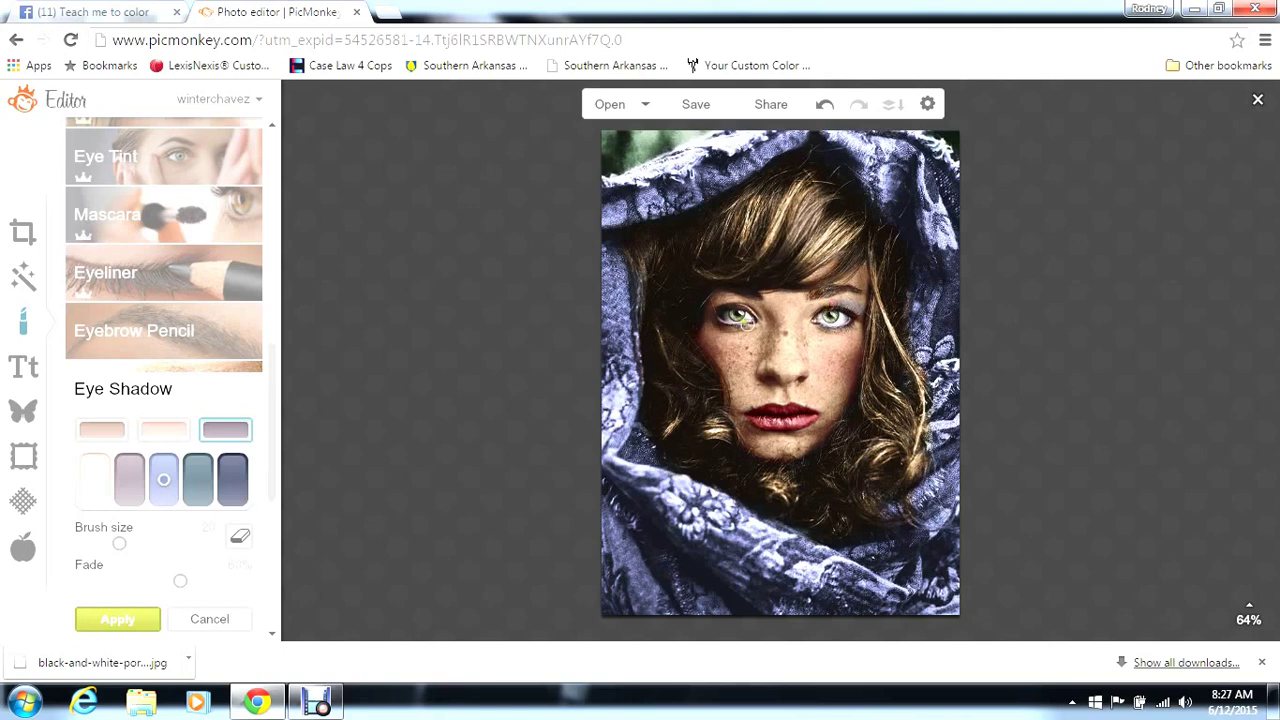
pyautogui.moveTo(745, 318); pyautogui.dragTo(736, 313)
# Switch the eye shadow colour to teal, adjust its fade, and apply the Eye Shadow touch-up
pyautogui.click(196, 485)
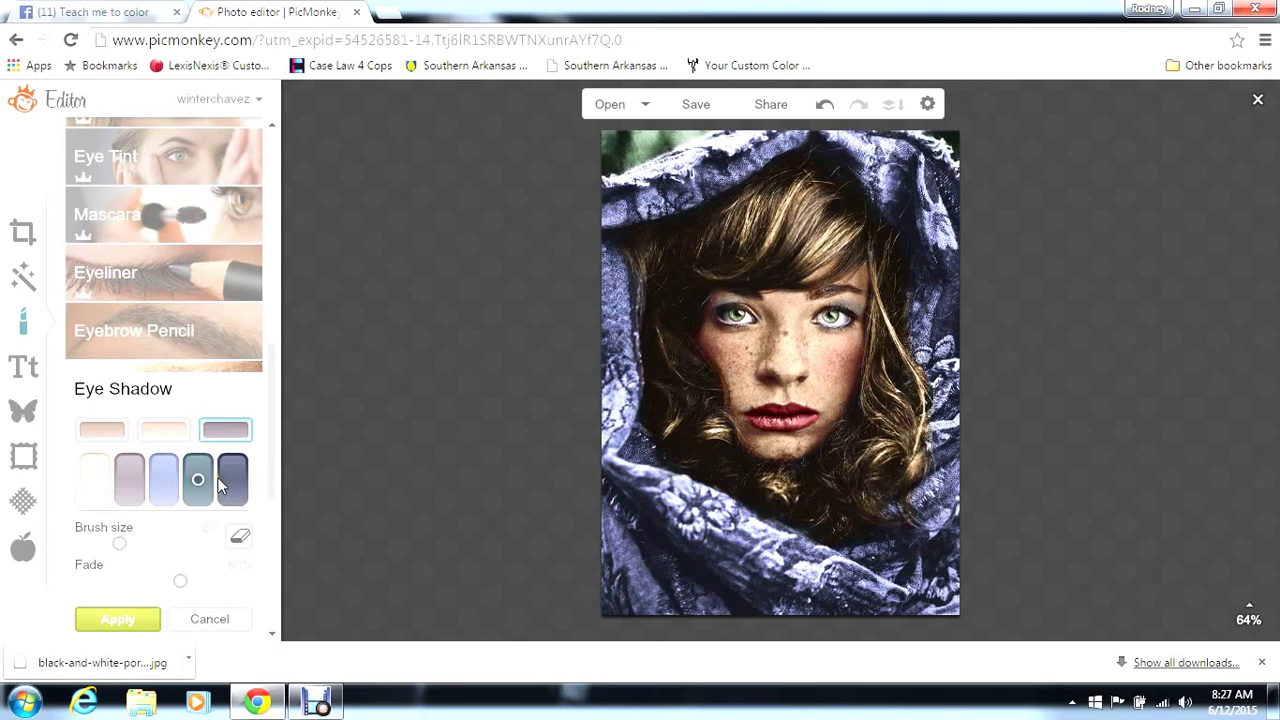
pyautogui.click(159, 581)
pyautogui.moveTo(167, 588)
pyautogui.mouseDown()
pyautogui.moveTo(60, 597)
pyautogui.moveTo(148, 607)
pyautogui.moveTo(183, 592)
pyautogui.mouseUp()
pyautogui.click(141, 619)
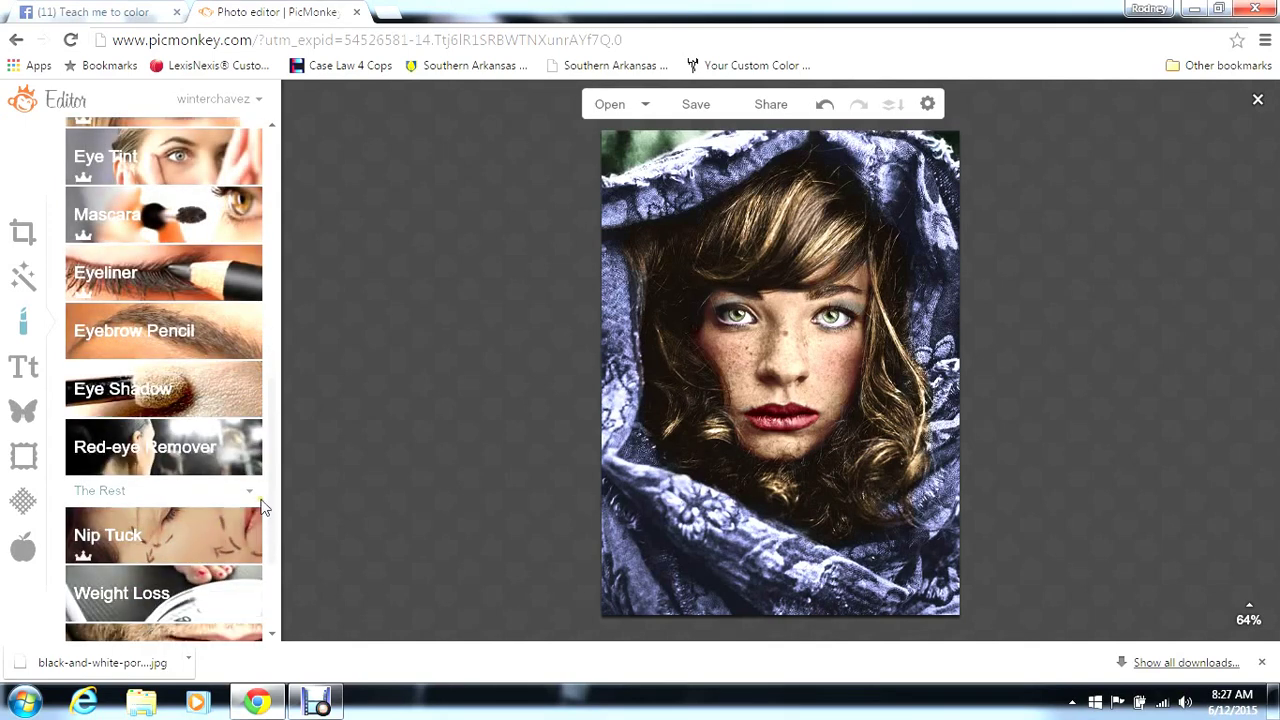
# Start a Mascara touch-up with brush size about 97 and dab it over both eyes
pyautogui.moveTo(272, 506); pyautogui.dragTo(285, 447)
pyautogui.click(194, 354)
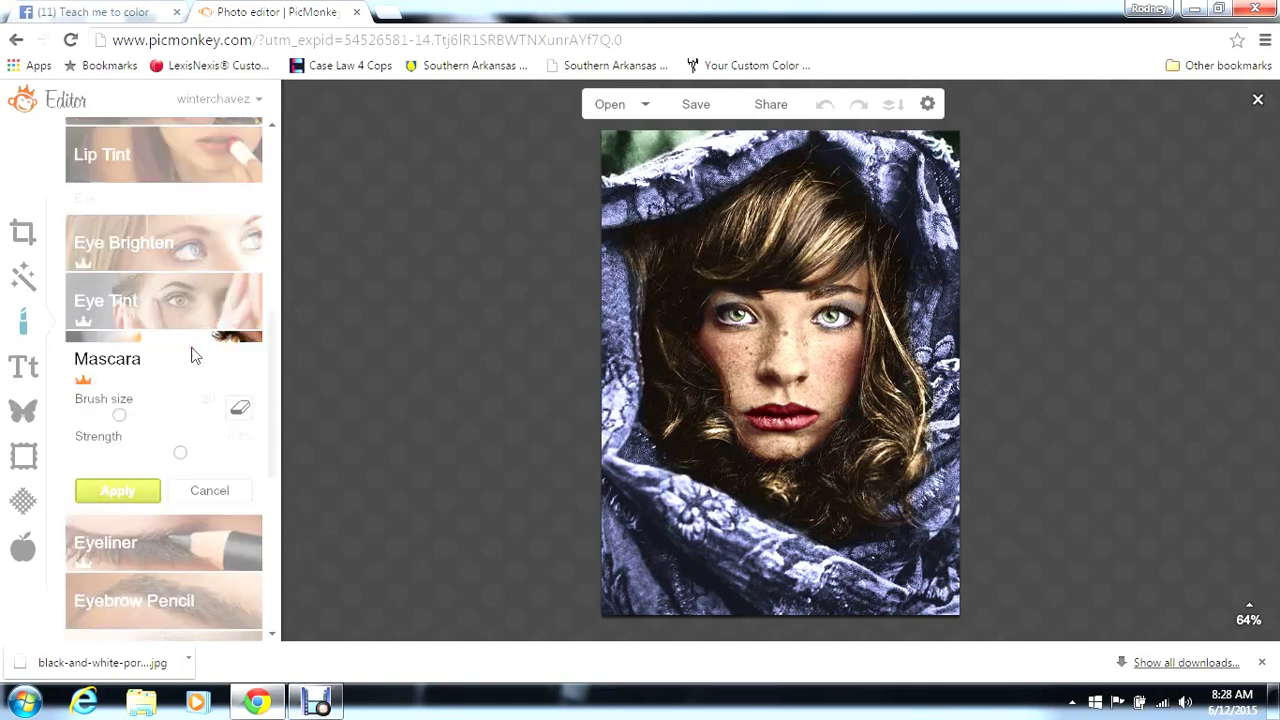
pyautogui.click(171, 416)
pyautogui.click(735, 314)
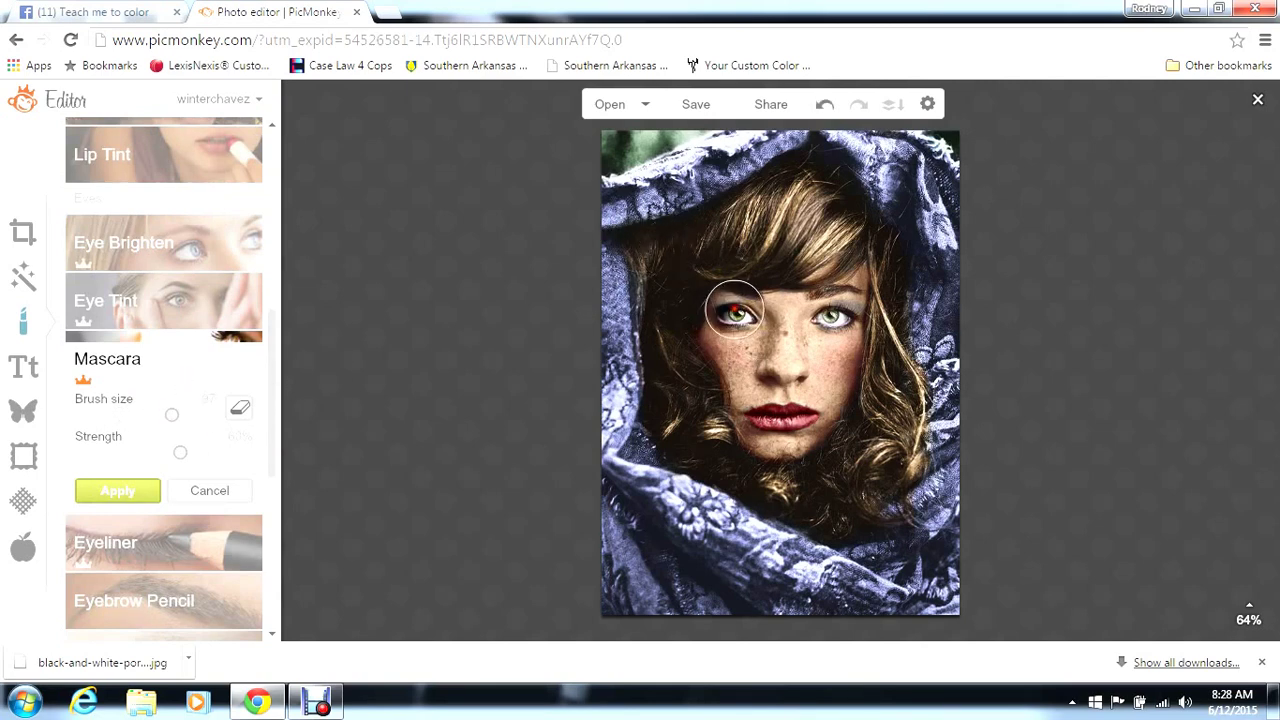
pyautogui.click(822, 316)
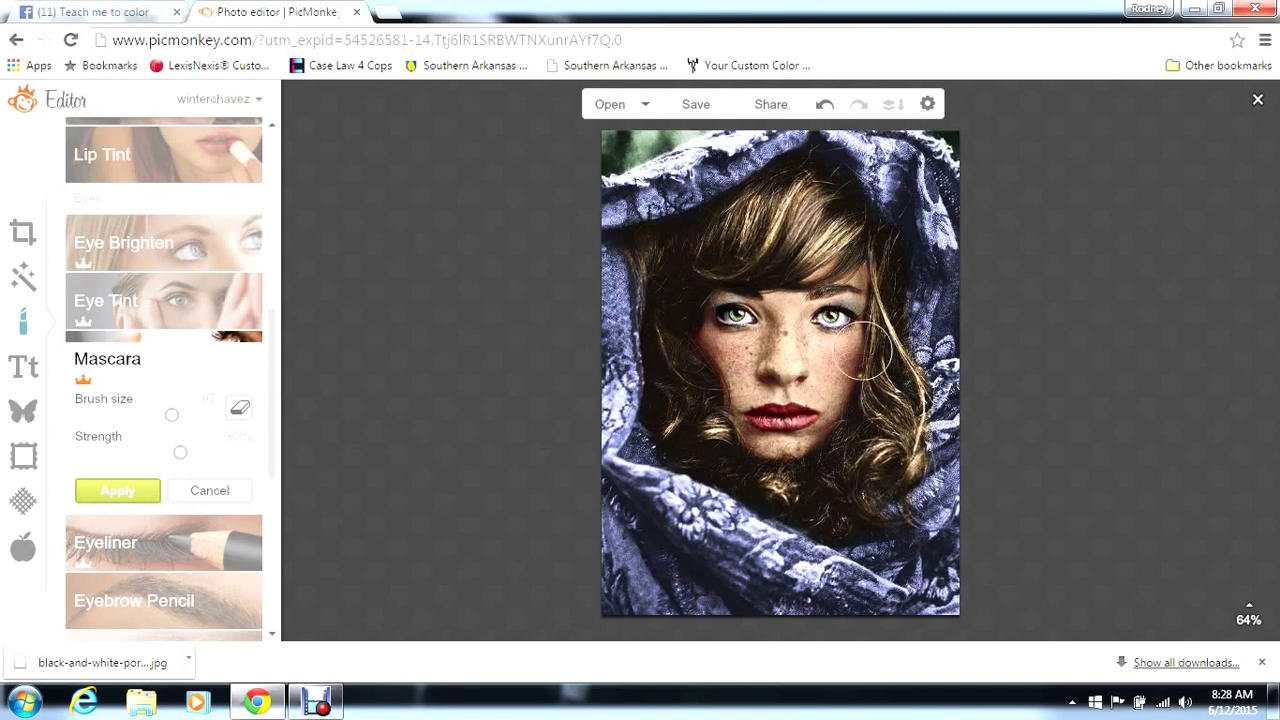
# Brush Mascara over the lips, wrap, hair and rest of the portrait with brush size 225
pyautogui.click(778, 411)
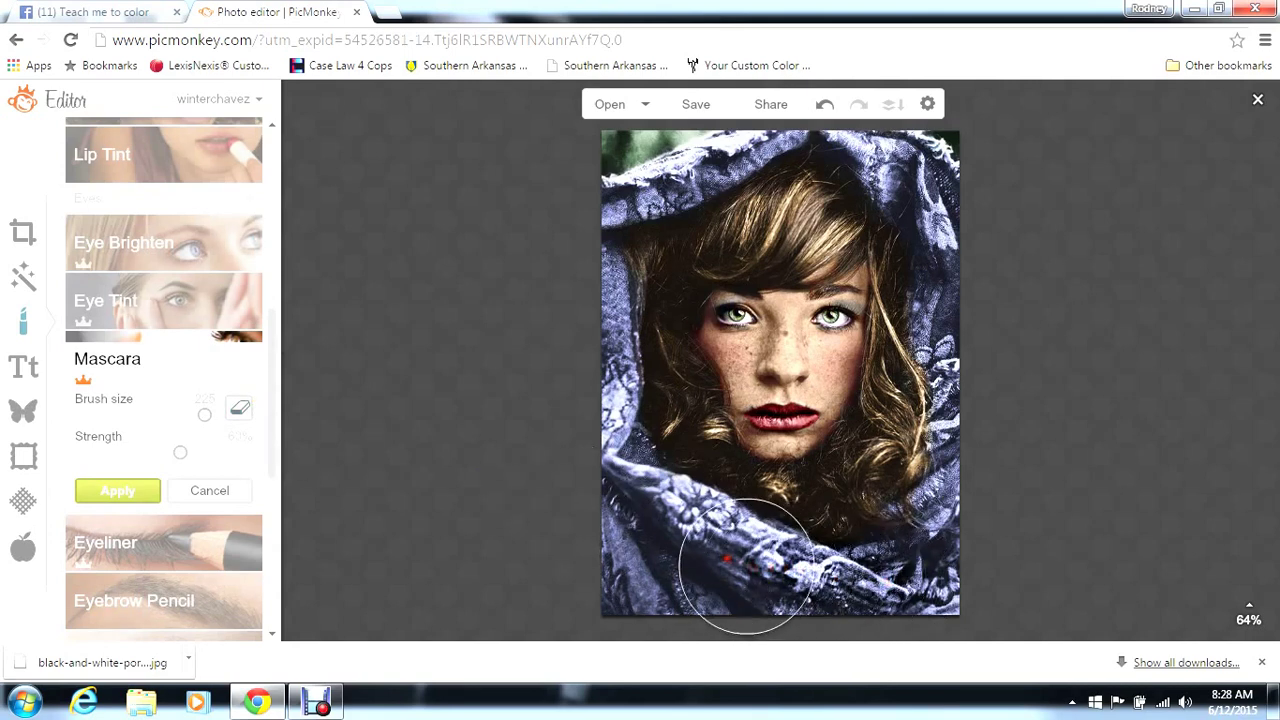
pyautogui.click(697, 550)
pyautogui.moveTo(697, 550)
pyautogui.mouseDown()
pyautogui.moveTo(624, 506)
pyautogui.moveTo(588, 414)
pyautogui.moveTo(574, 269)
pyautogui.moveTo(675, 158)
pyautogui.moveTo(741, 128)
pyautogui.moveTo(858, 110)
pyautogui.moveTo(944, 150)
pyautogui.moveTo(948, 303)
pyautogui.moveTo(971, 403)
pyautogui.moveTo(946, 542)
pyautogui.moveTo(838, 580)
pyautogui.moveTo(902, 414)
pyautogui.moveTo(904, 268)
pyautogui.moveTo(878, 234)
pyautogui.moveTo(822, 230)
pyautogui.moveTo(641, 284)
pyautogui.moveTo(682, 412)
pyautogui.moveTo(690, 496)
pyautogui.moveTo(818, 540)
pyautogui.moveTo(868, 450)
pyautogui.moveTo(810, 400)
pyautogui.moveTo(791, 360)
pyautogui.moveTo(686, 400)
pyautogui.moveTo(837, 390)
pyautogui.mouseUp()
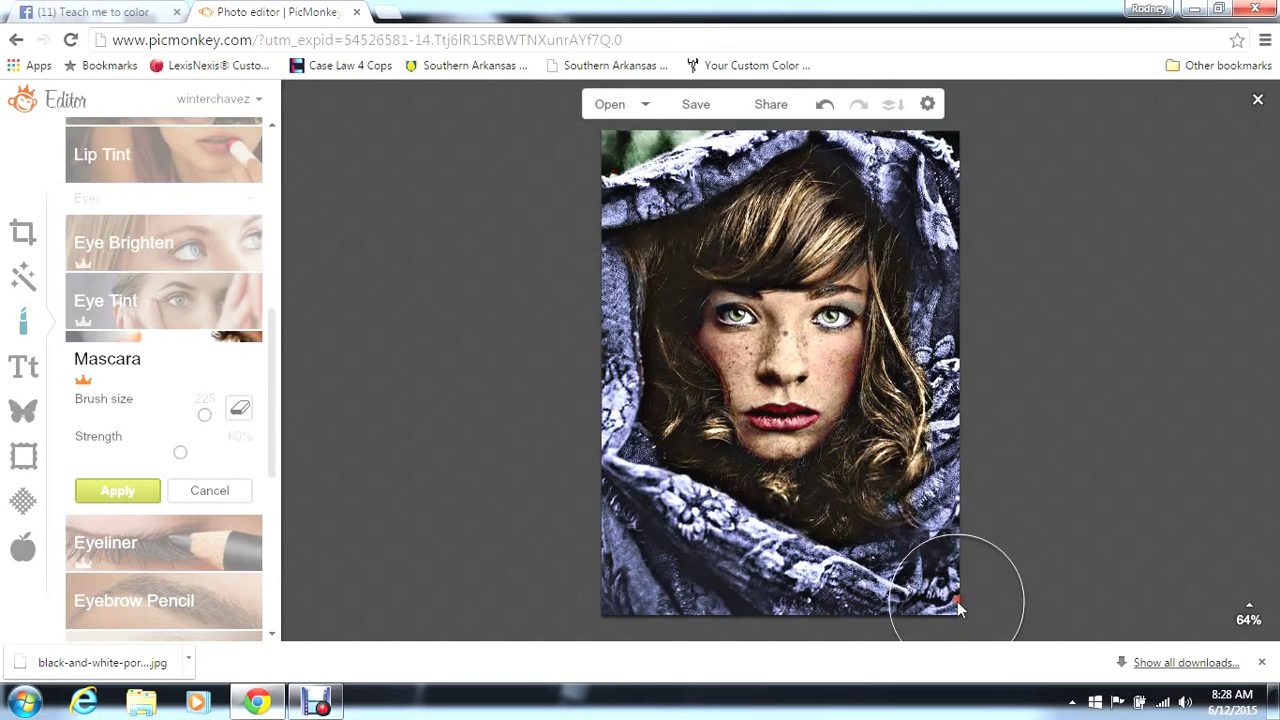
# Set the Mascara strength to about 61% and apply the touch-up
pyautogui.moveTo(181, 455); pyautogui.dragTo(84, 454)
pyautogui.click(234, 453)
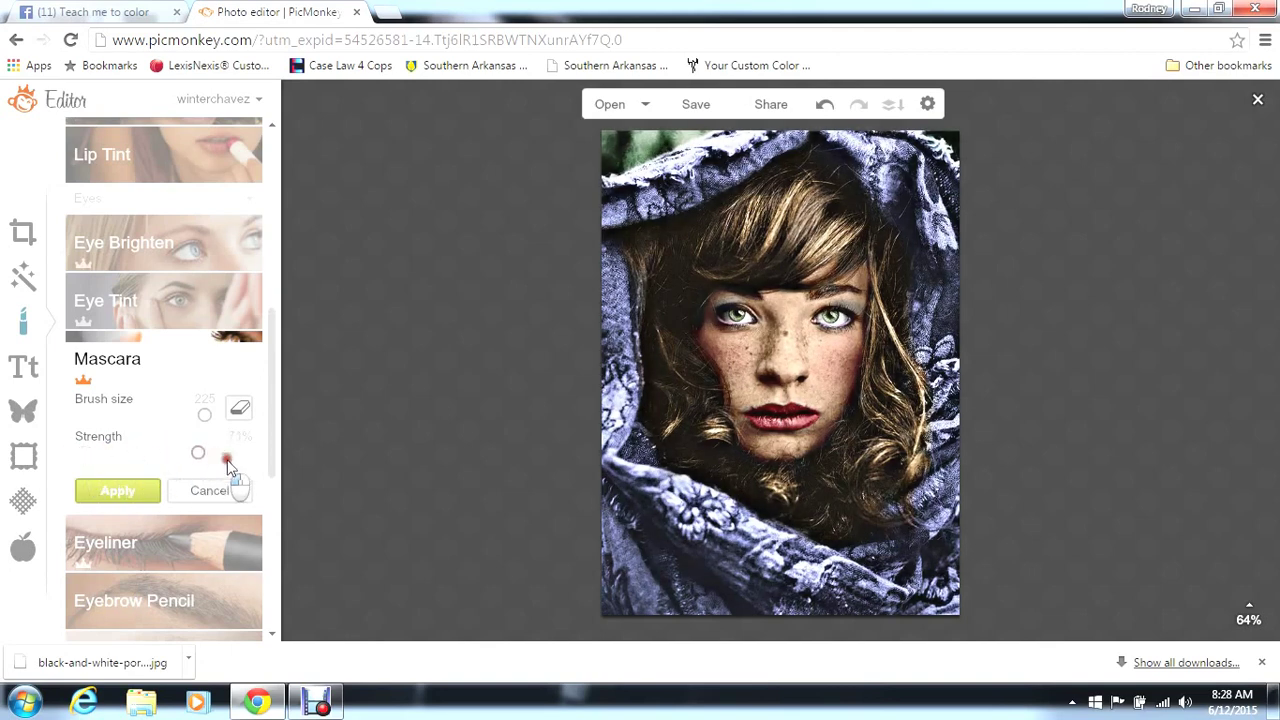
pyautogui.click(181, 455)
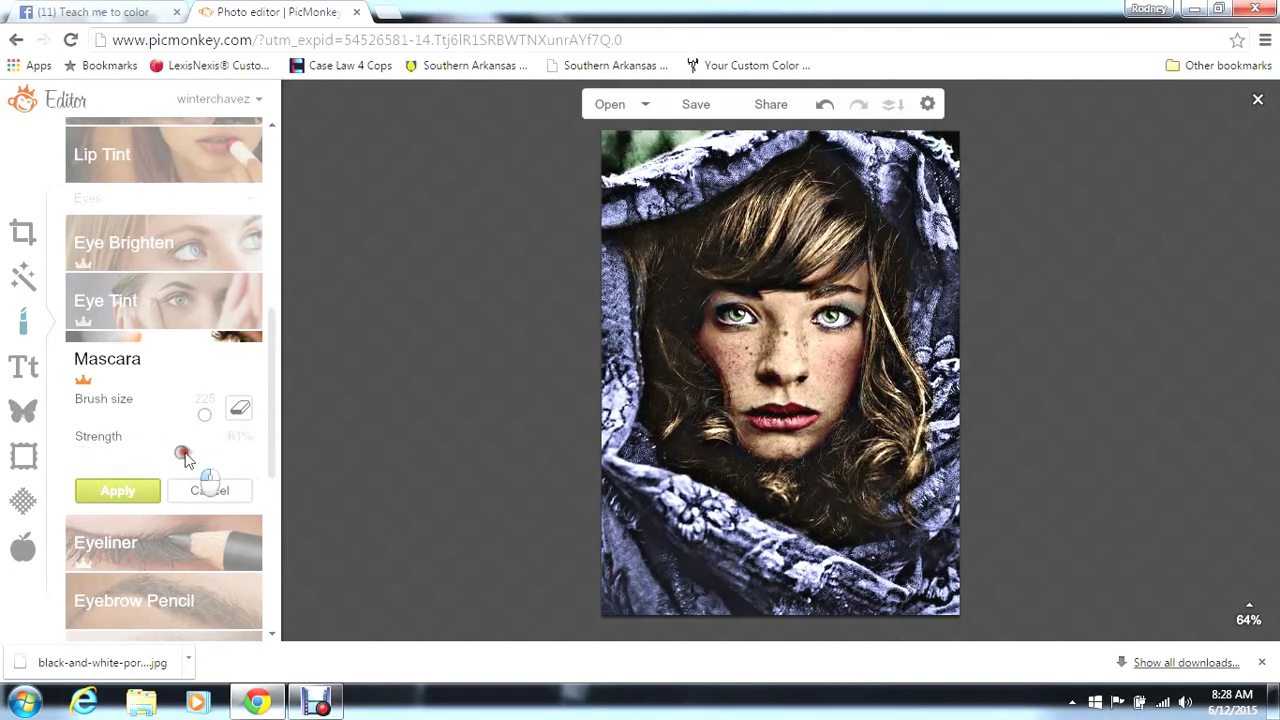
pyautogui.click(134, 490)
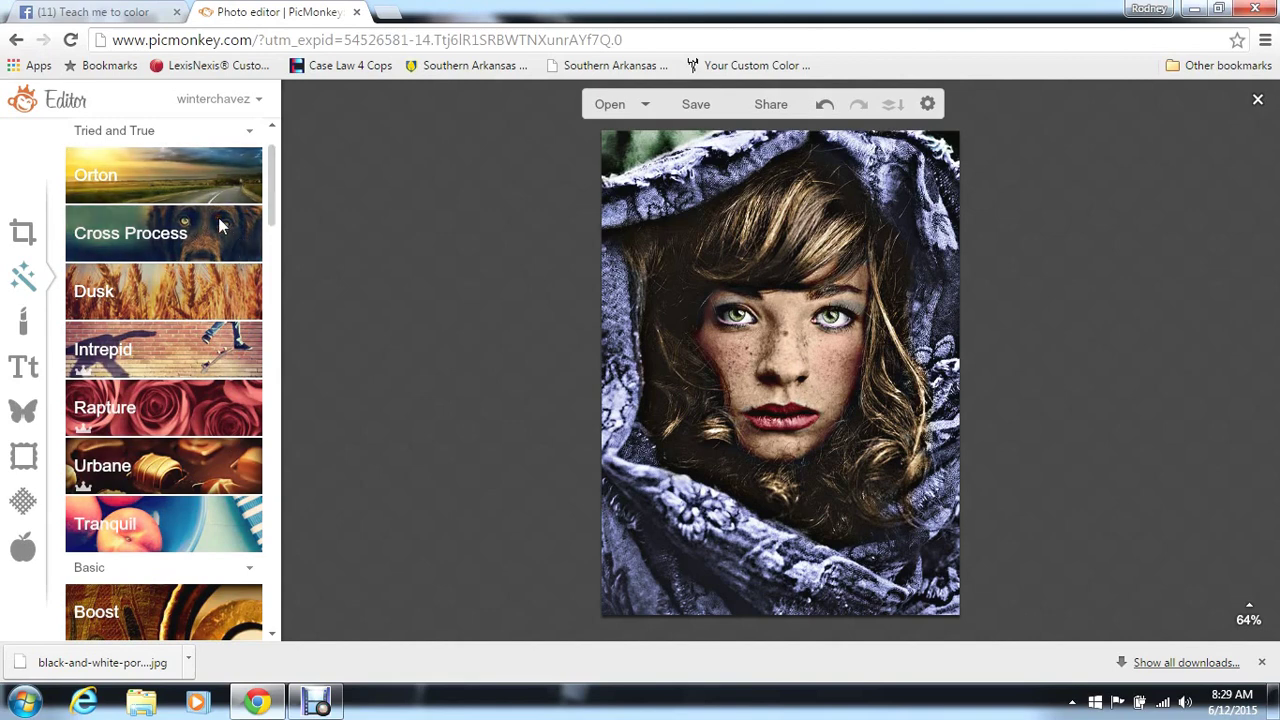
pyautogui.click(220, 227)
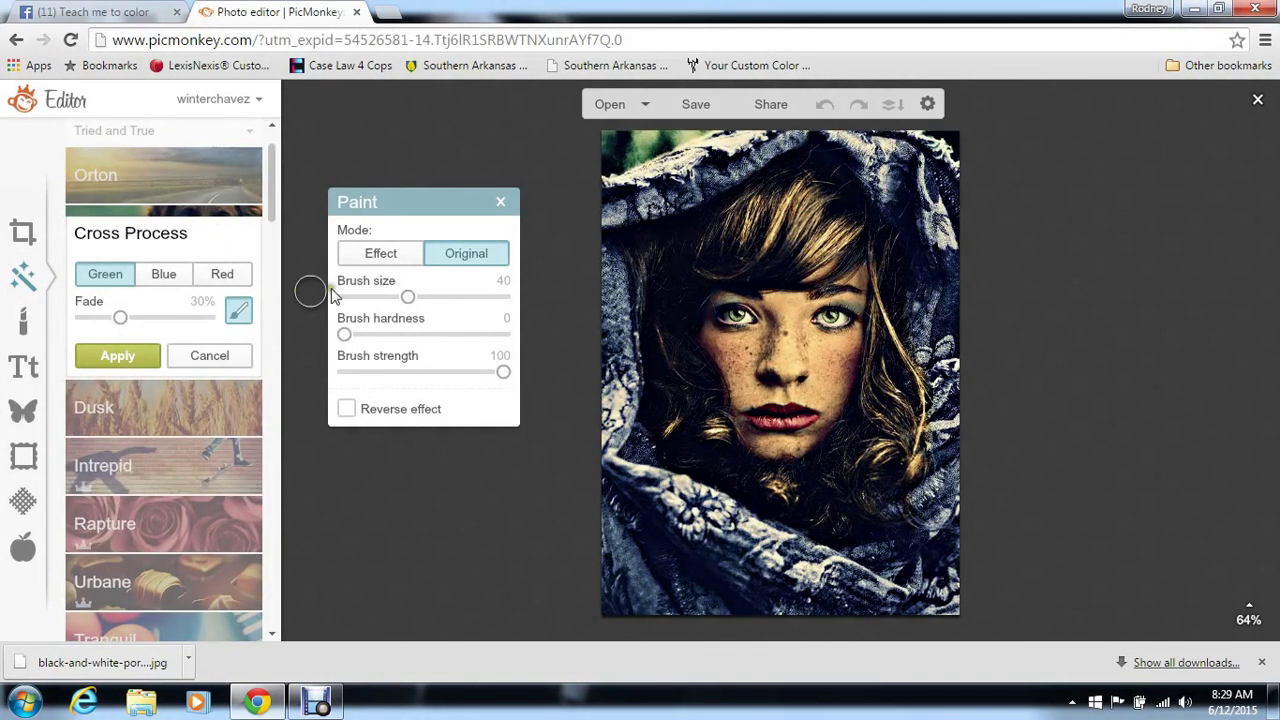
pyautogui.click(347, 409)
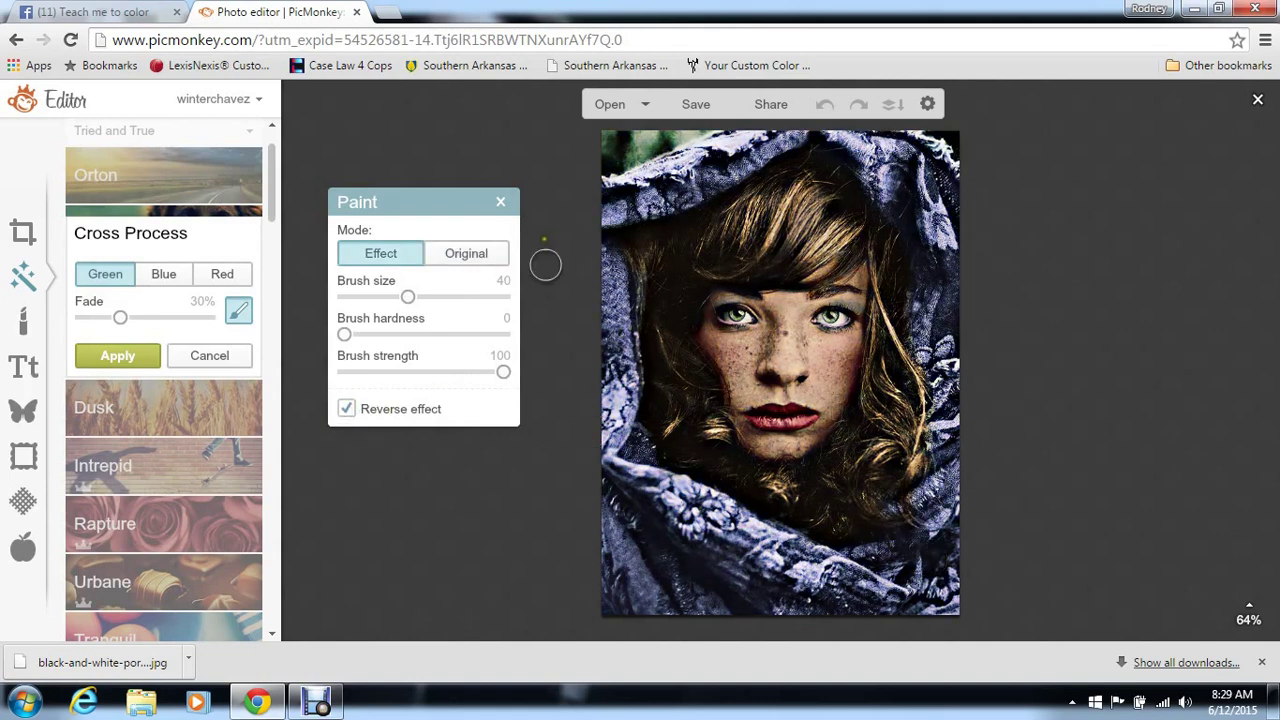
pyautogui.click(502, 203)
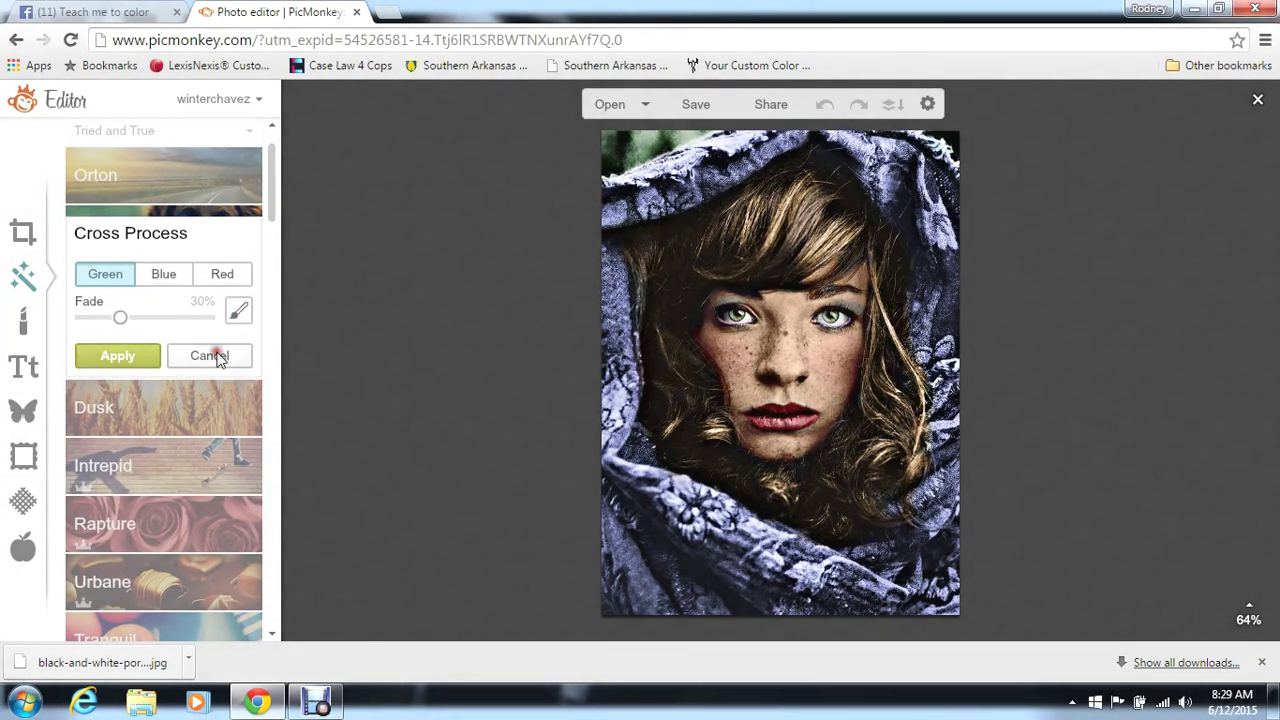
pyautogui.click(216, 356)
# Add the Orton effect to the portrait and set its brightness to about 47%
pyautogui.click(221, 203)
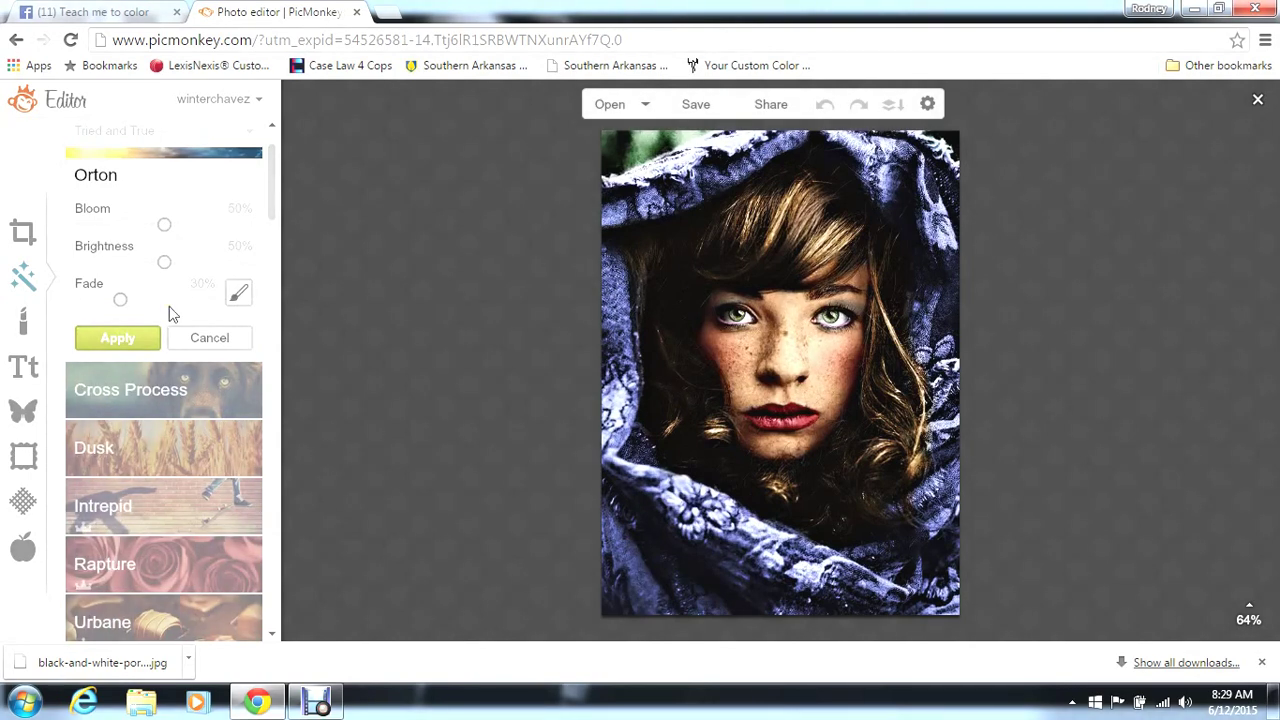
pyautogui.click(124, 262)
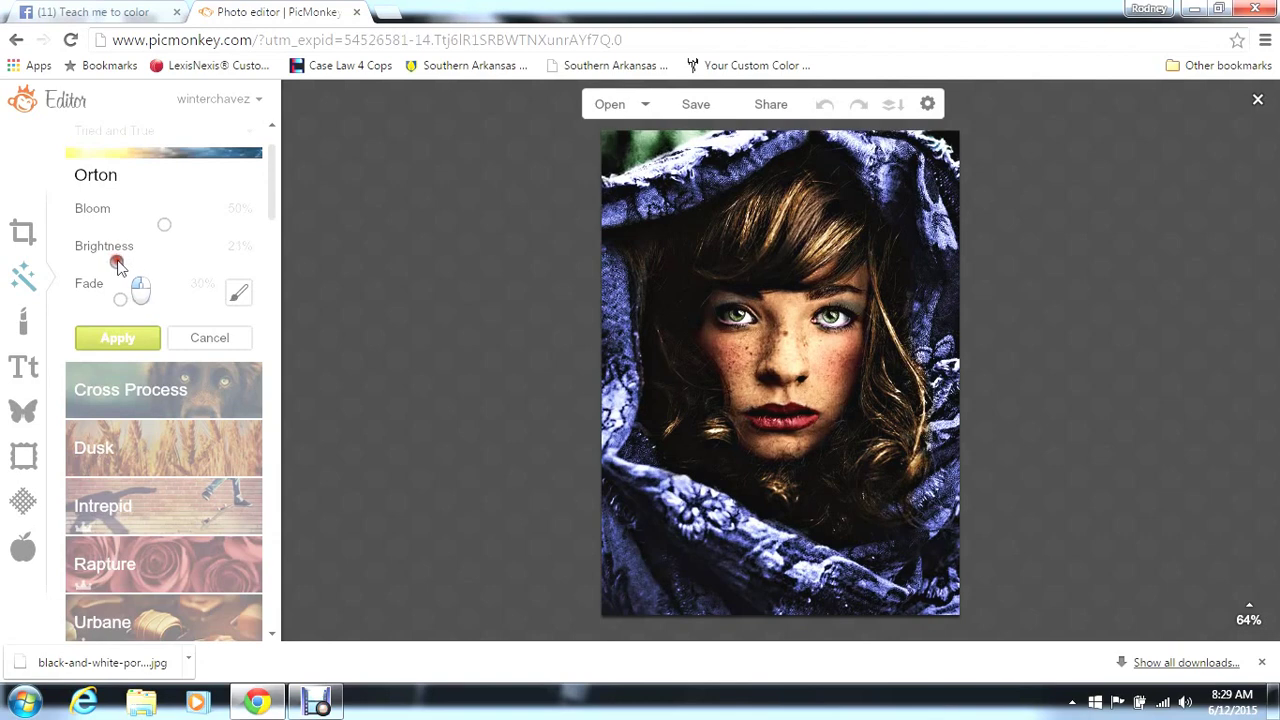
pyautogui.click(204, 265)
pyautogui.click(234, 262)
pyautogui.click(140, 260)
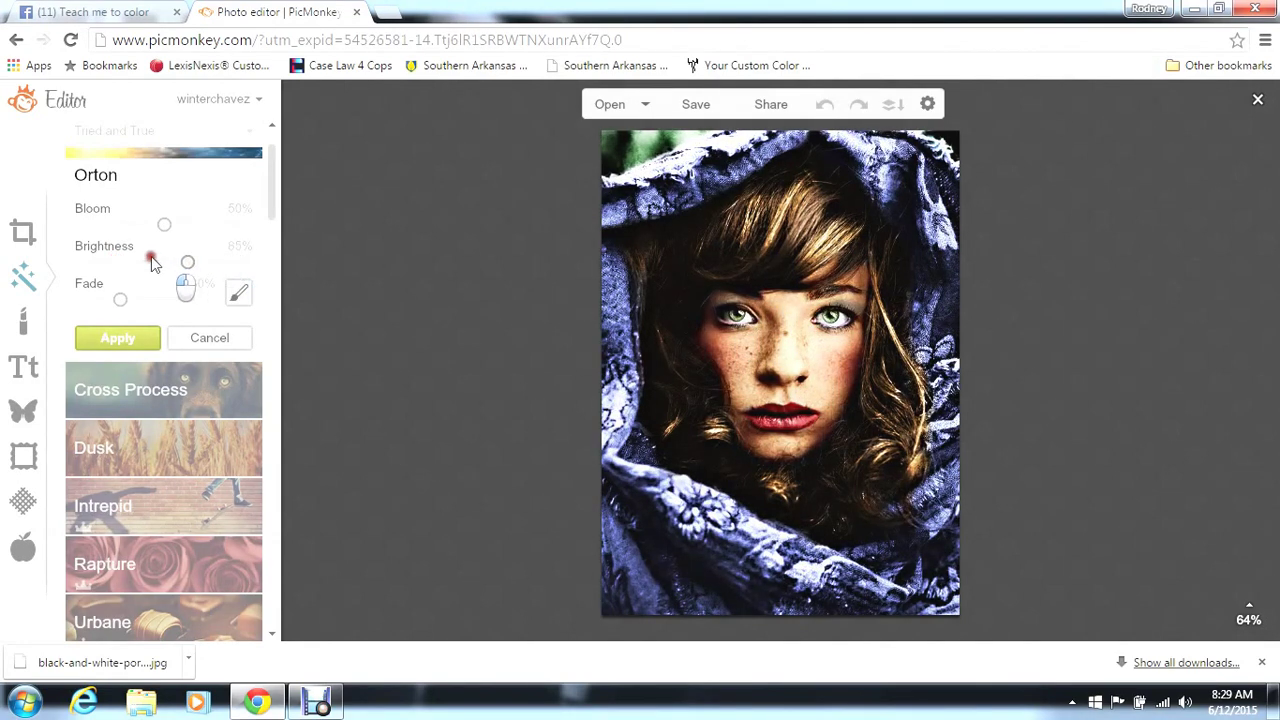
pyautogui.moveTo(136, 257); pyautogui.dragTo(126, 258)
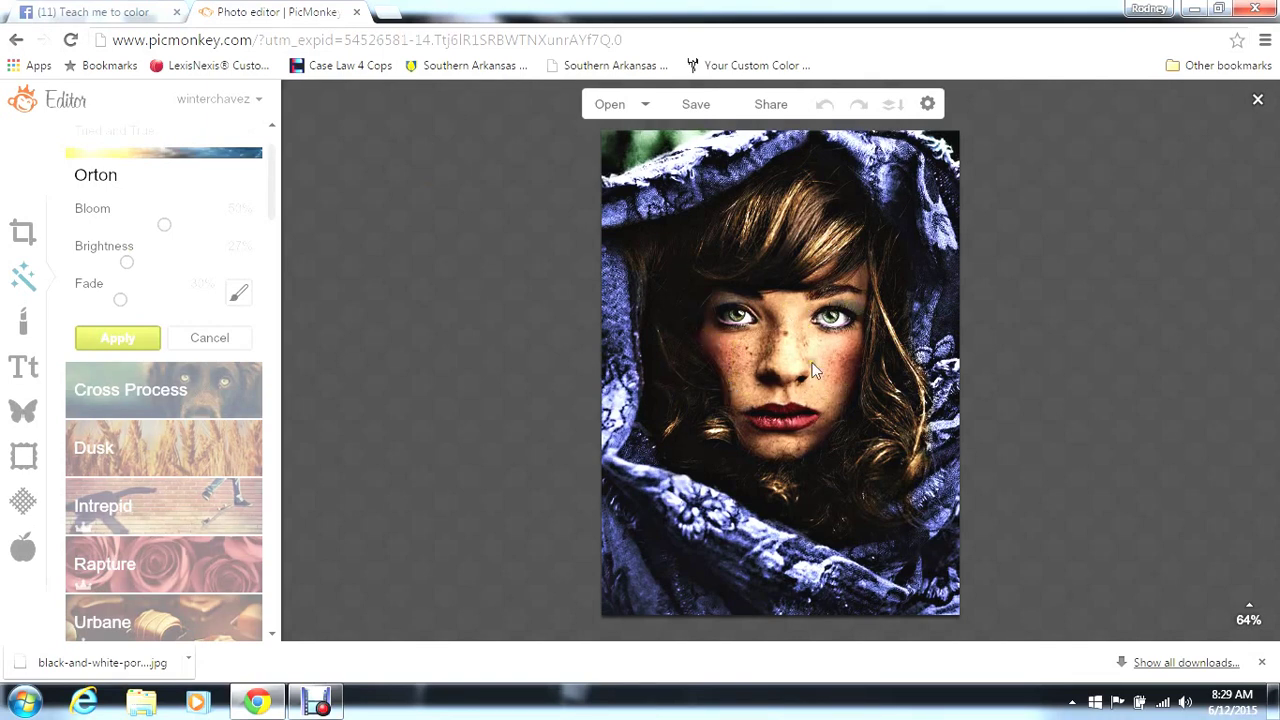
pyautogui.moveTo(127, 263); pyautogui.dragTo(160, 266)
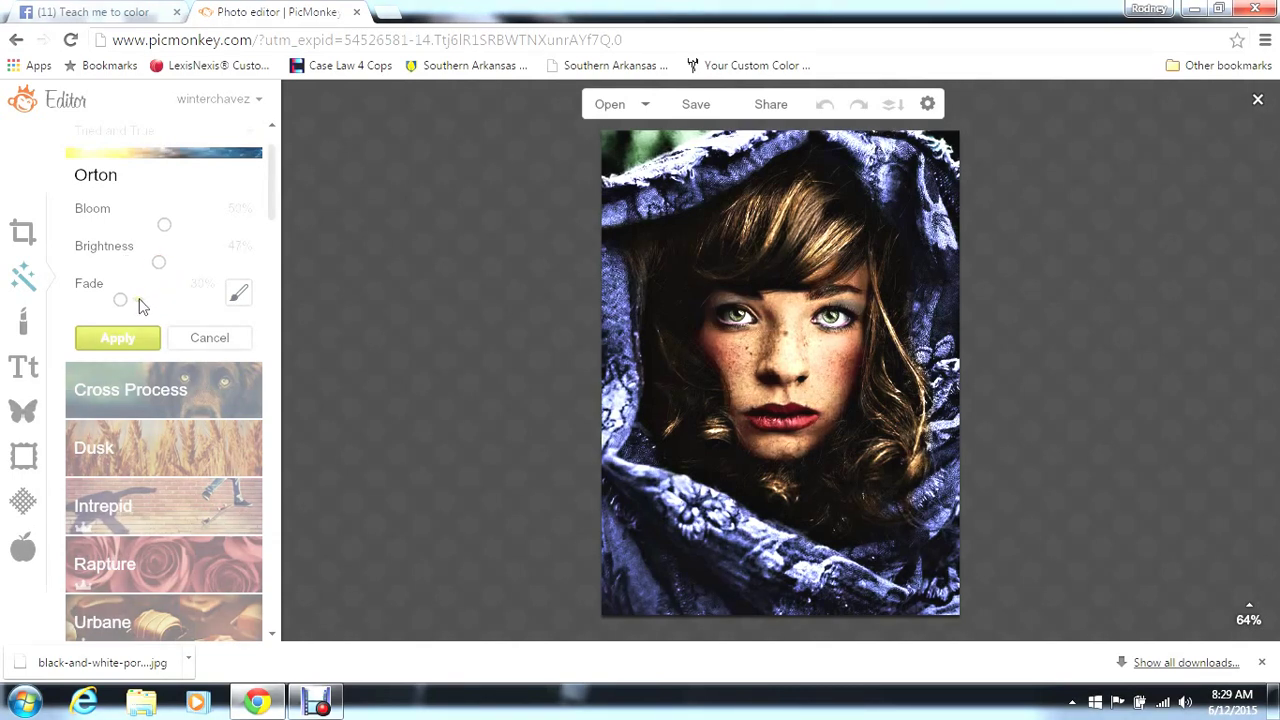
# Set the fade of the Orton effect to about 28% and apply it
pyautogui.click(138, 302)
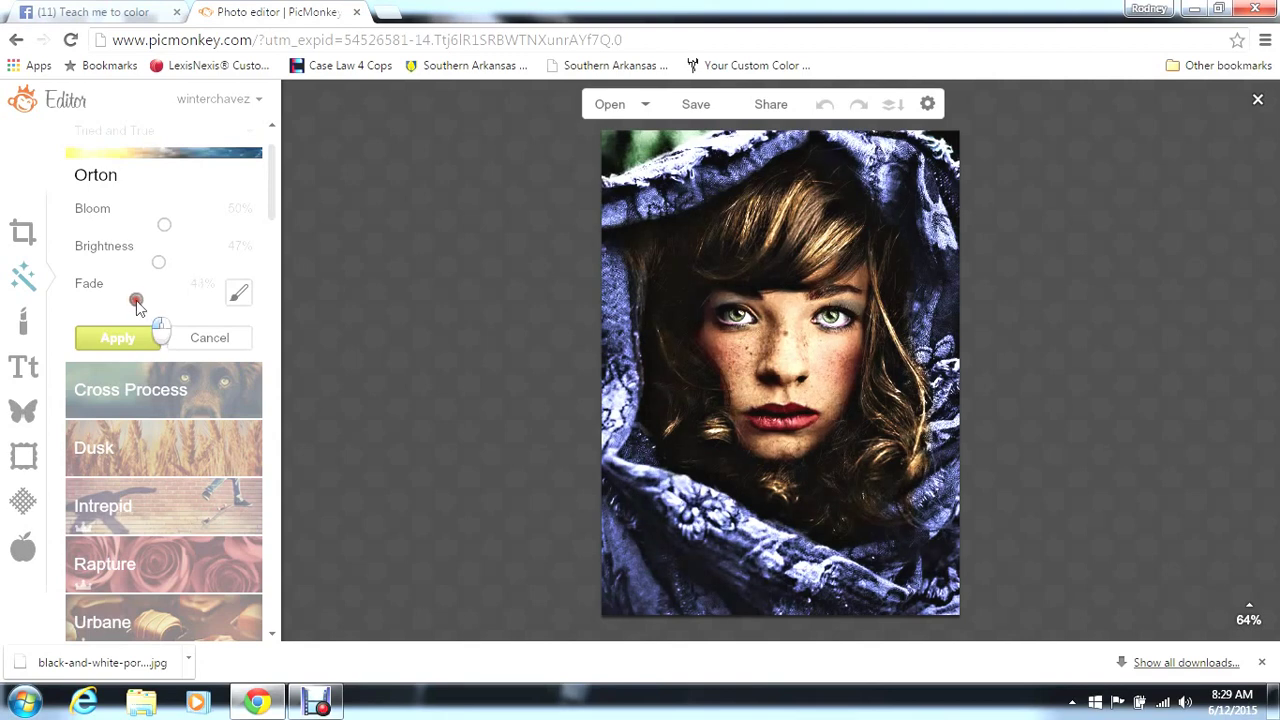
pyautogui.moveTo(141, 306); pyautogui.dragTo(117, 311)
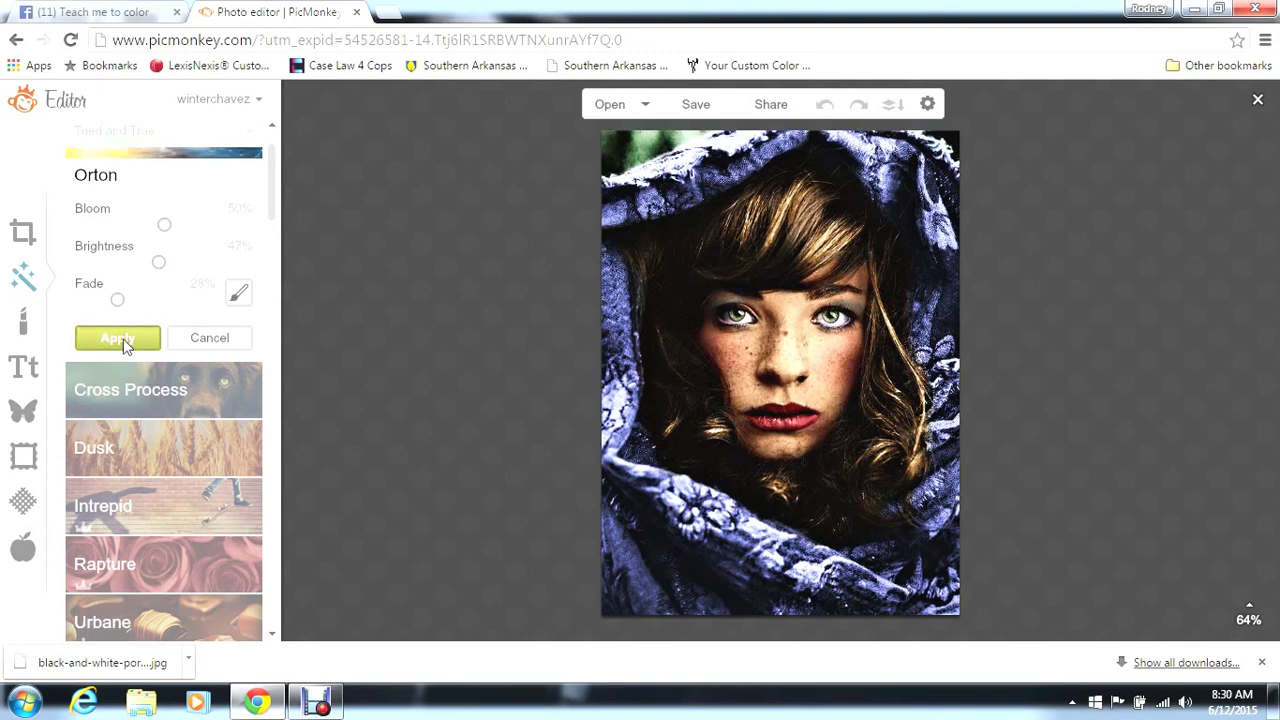
pyautogui.click(118, 339)
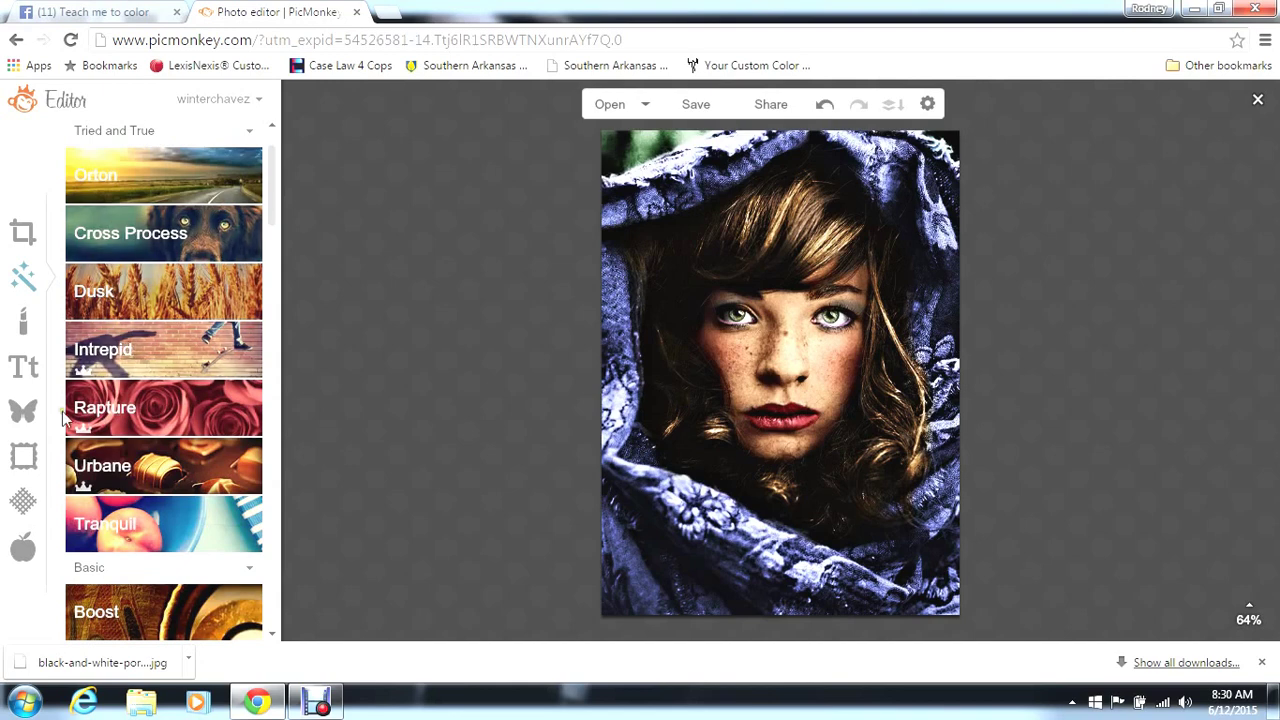
# Apply a Simple Edge frame with a black outer edge of thickness 34 and a white inner edge of thickness 16
pyautogui.click(26, 456)
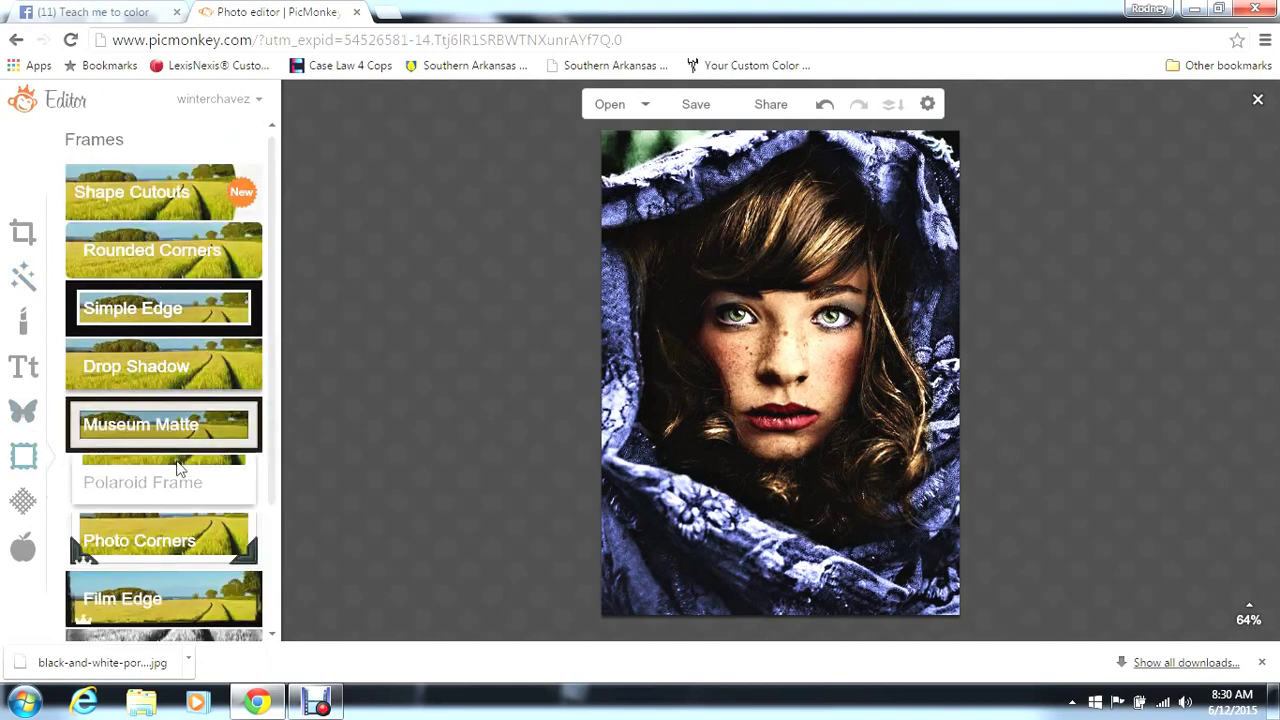
pyautogui.click(191, 314)
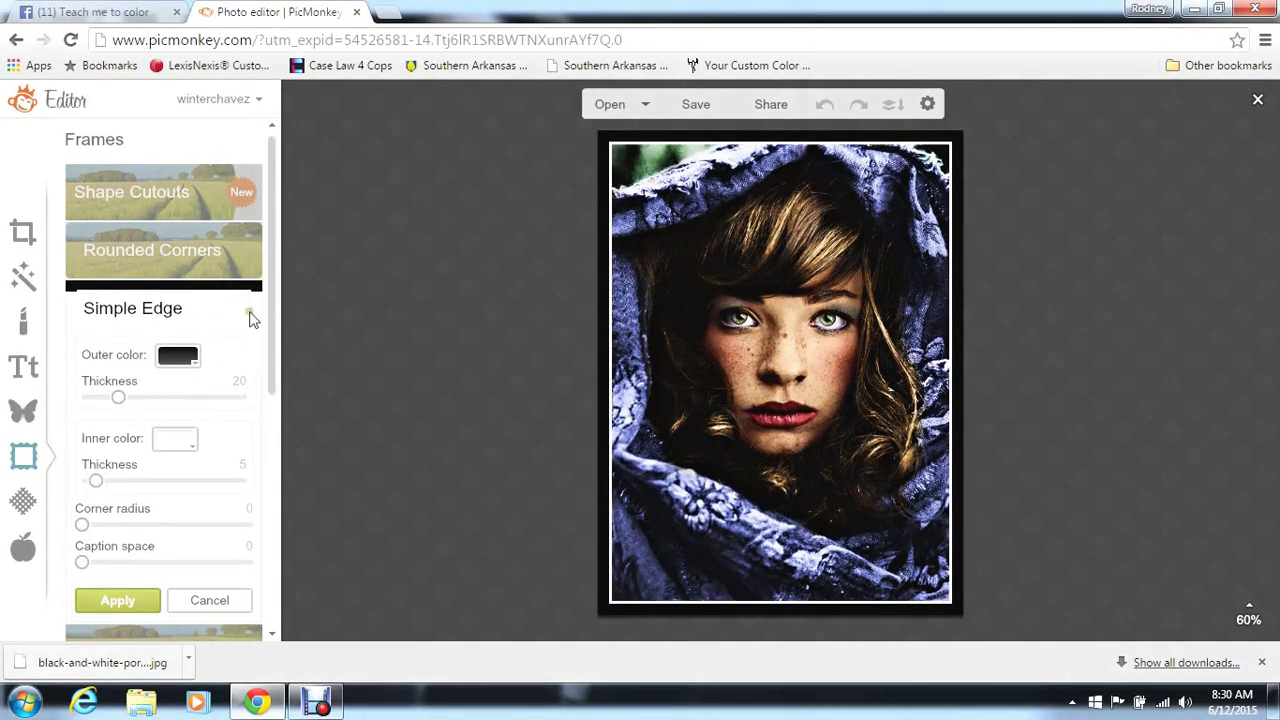
pyautogui.click(175, 400)
pyautogui.moveTo(175, 400); pyautogui.dragTo(104, 397)
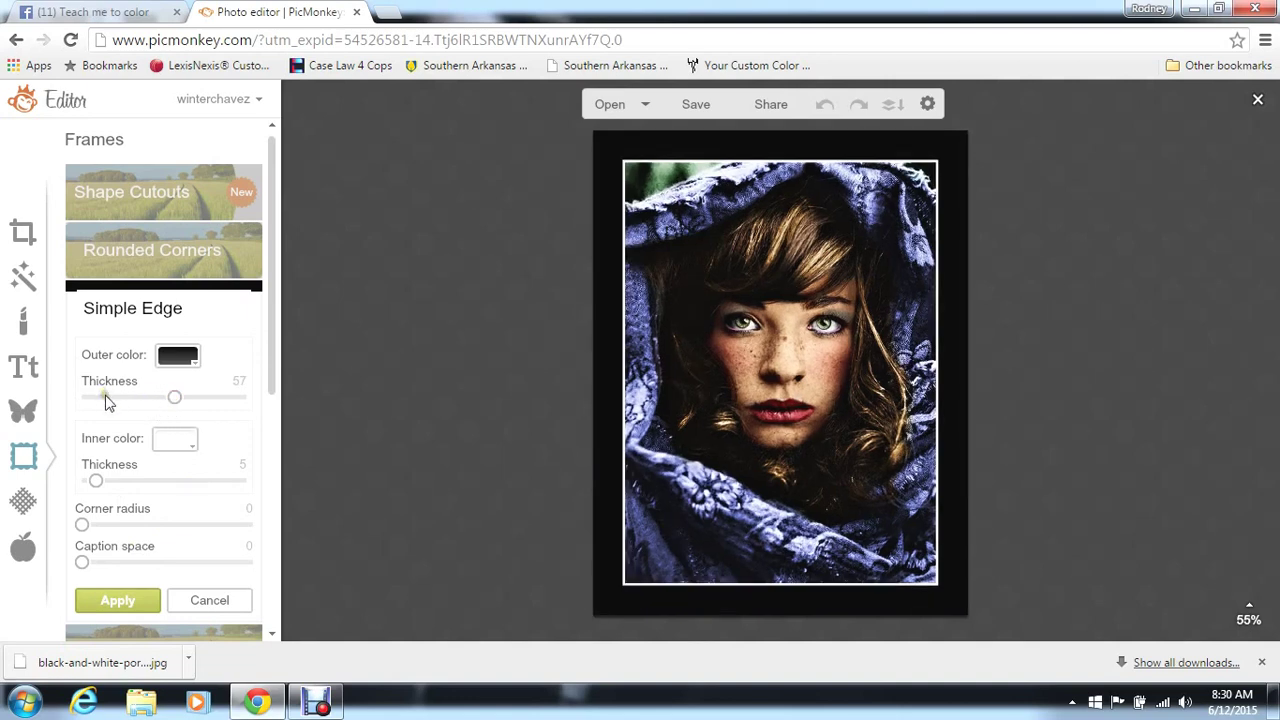
pyautogui.click(140, 398)
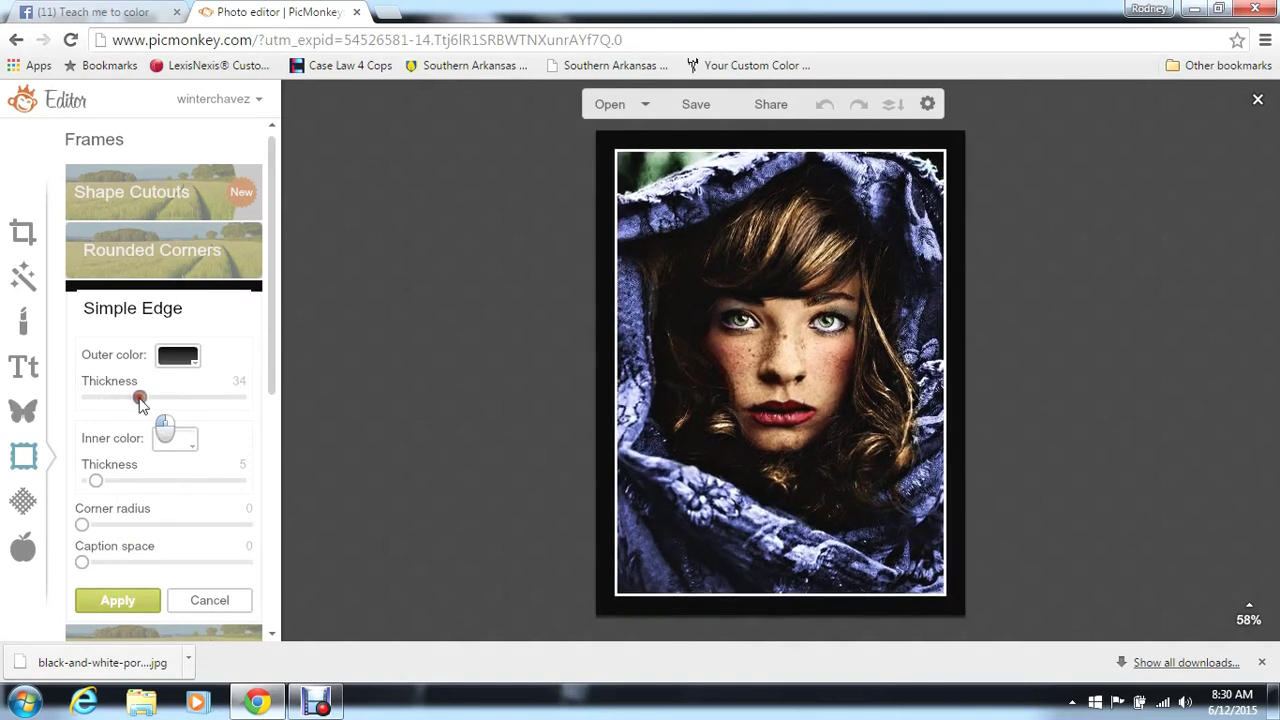
pyautogui.moveTo(127, 480); pyautogui.dragTo(112, 484)
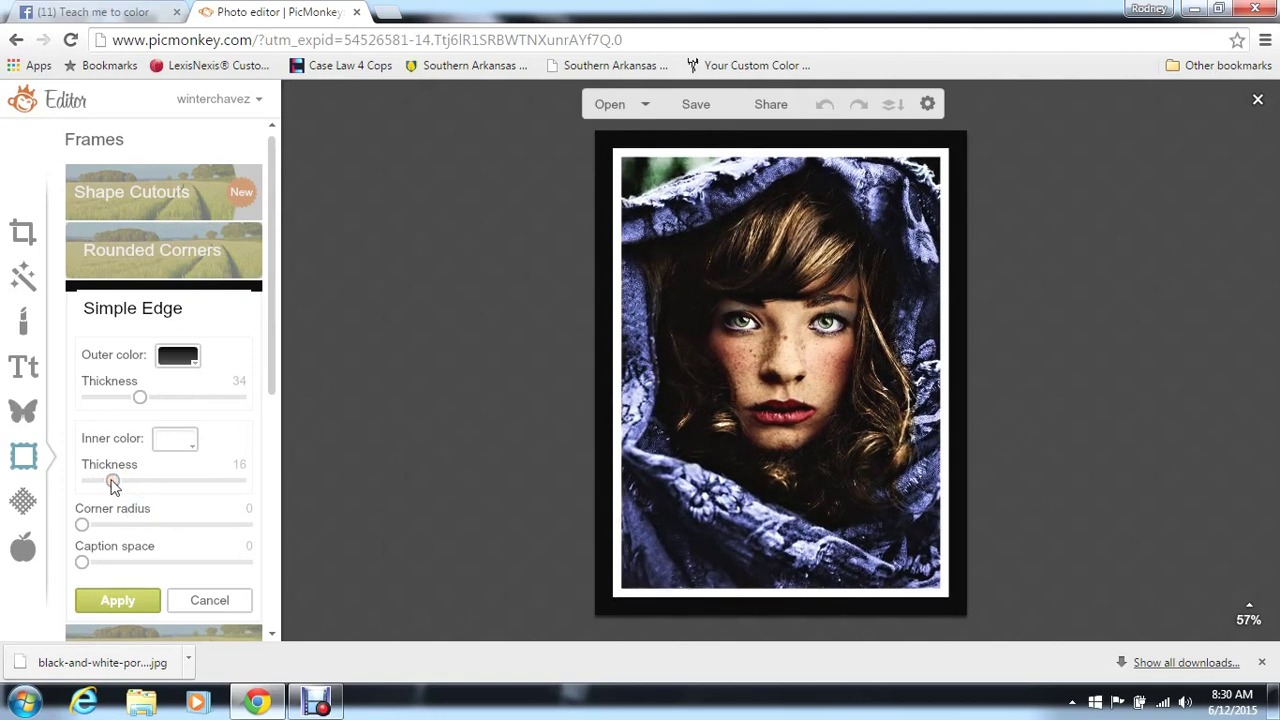
pyautogui.click(117, 600)
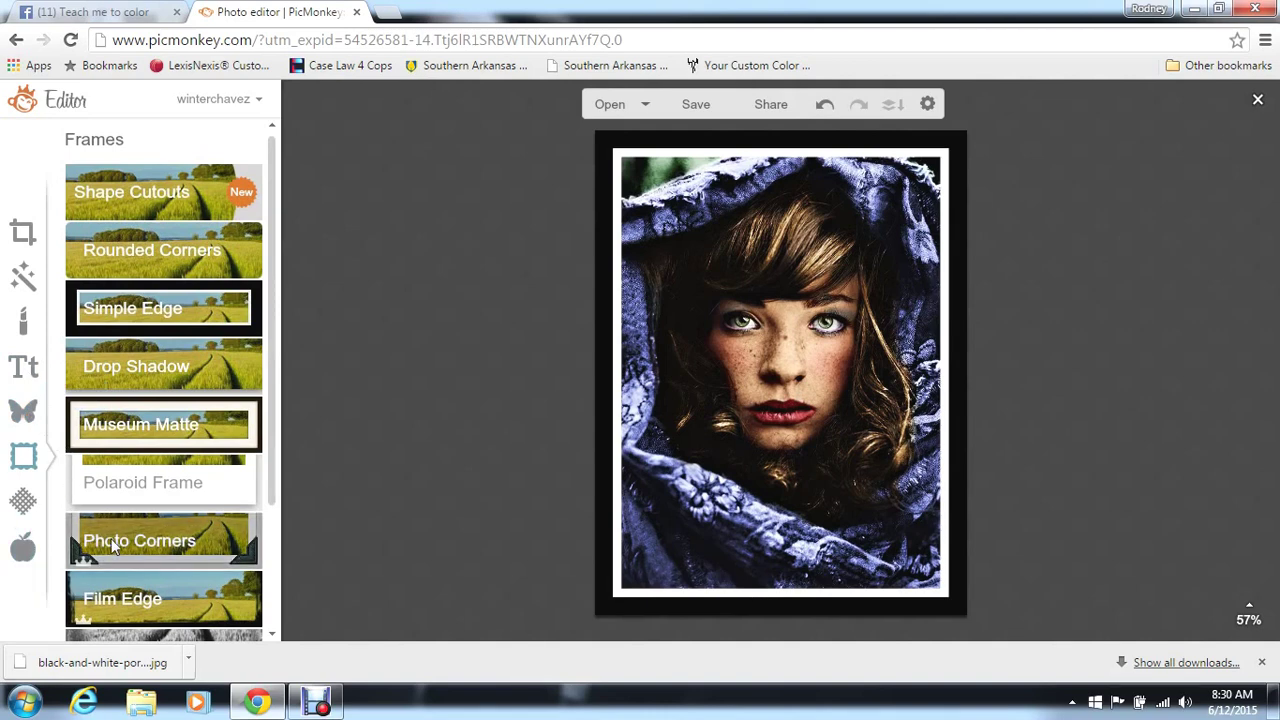
# Open the save options for the framed portrait, compare the Roger, Pierce and Sean qualities, and choose Pierce
pyautogui.click(698, 106)
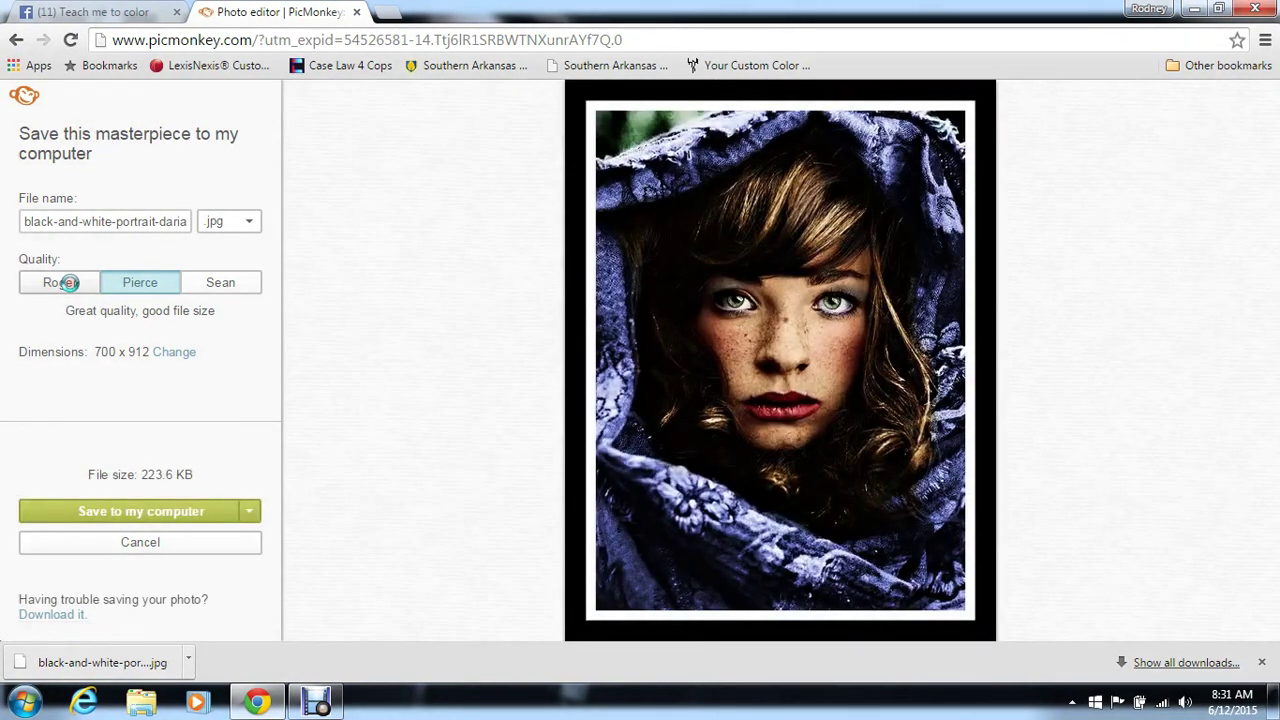
pyautogui.click(68, 283)
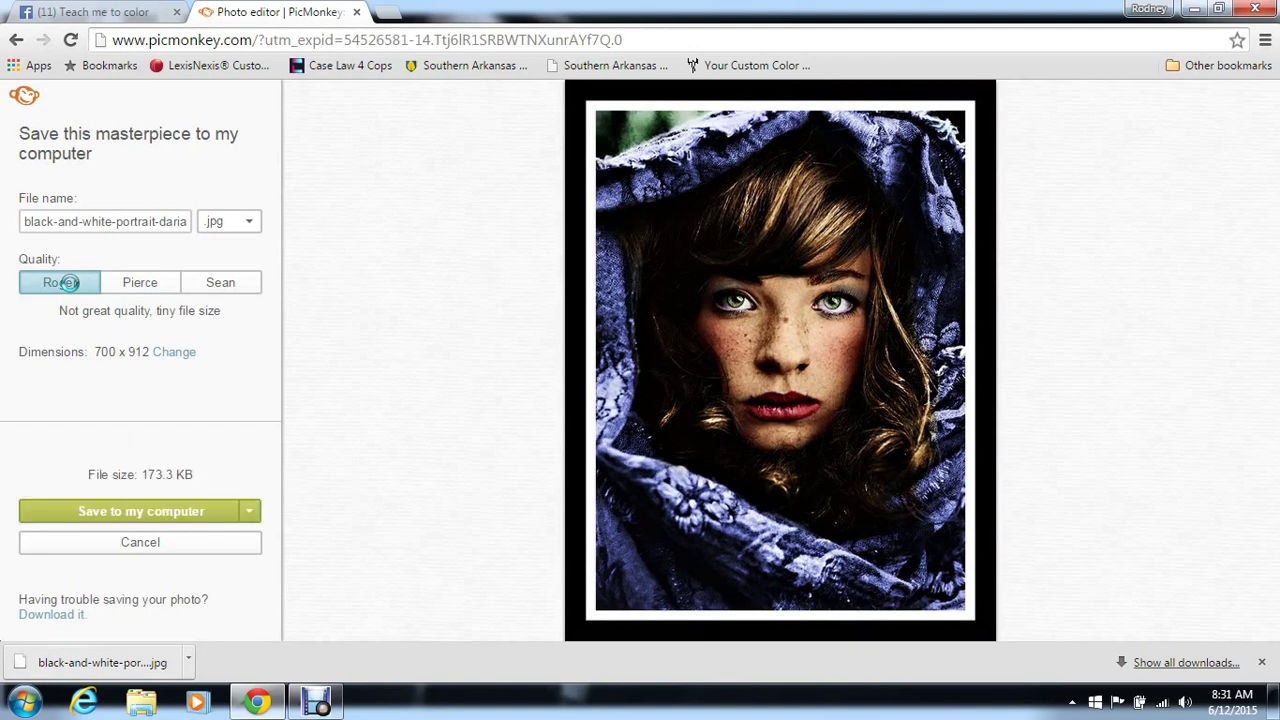
pyautogui.click(146, 285)
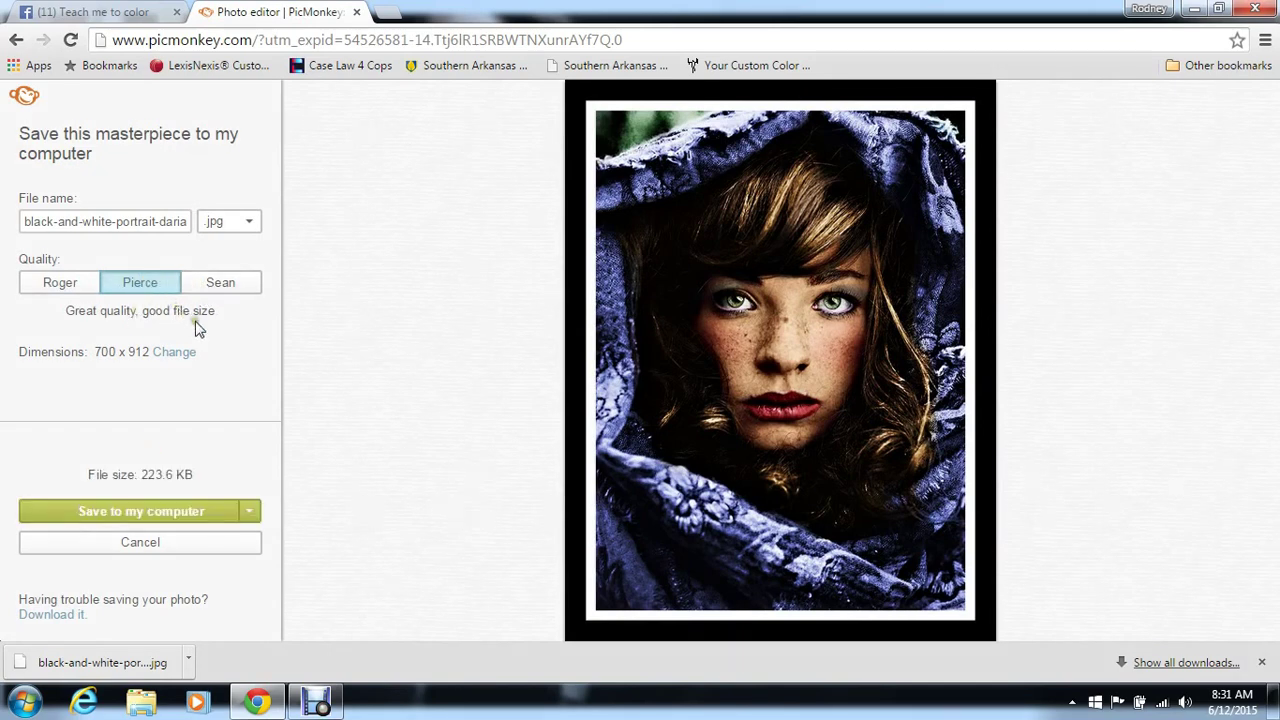
pyautogui.click(217, 287)
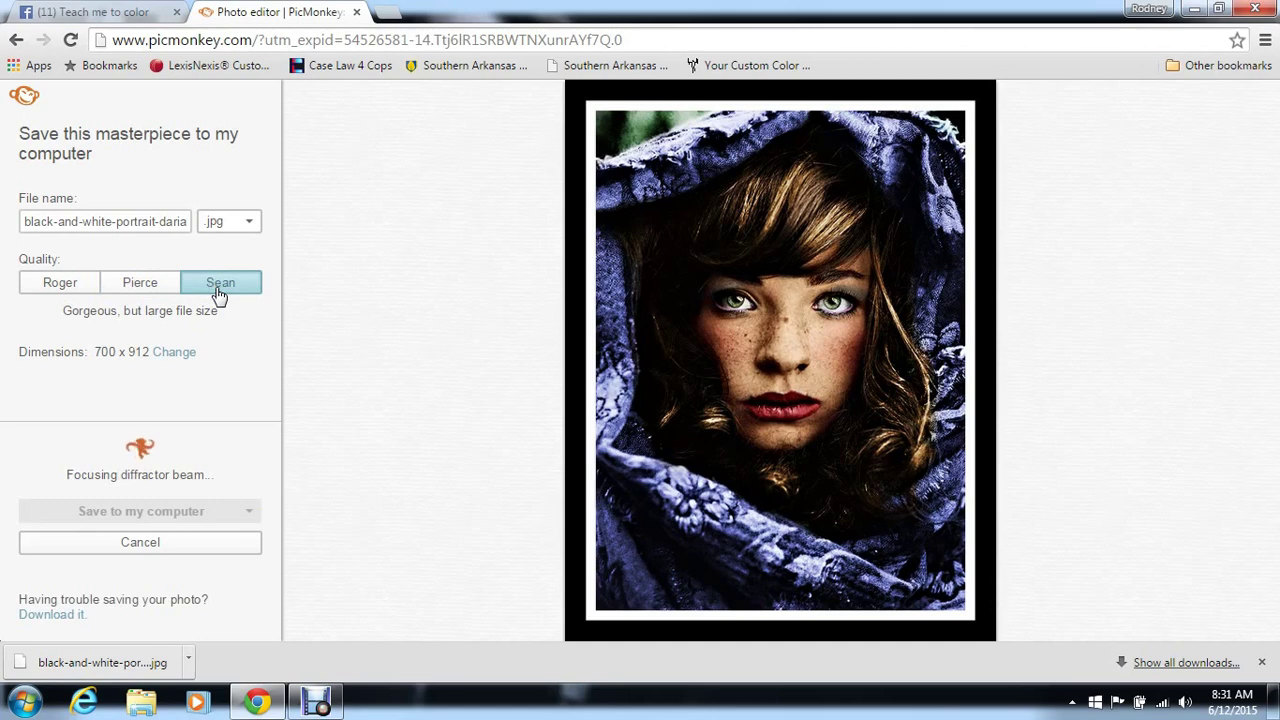
pyautogui.click(147, 285)
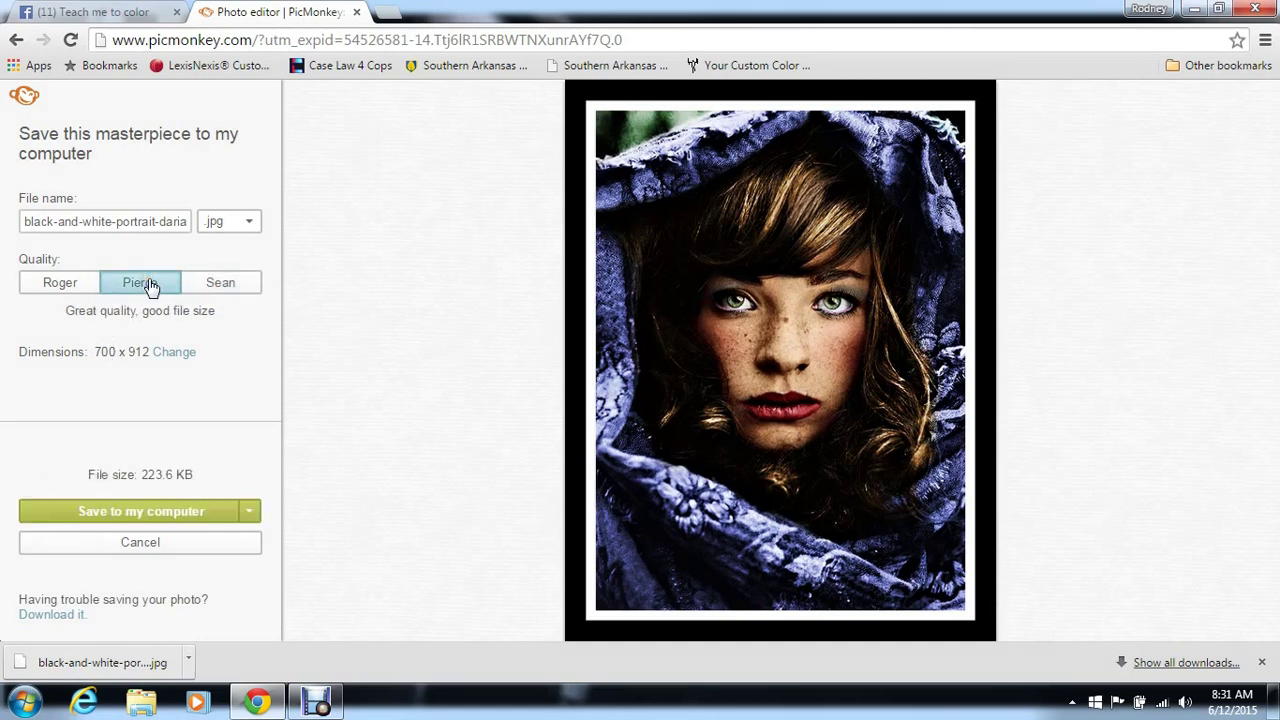
# Start saving the portrait to the computer, try the Downloads folder with the suggested file name, and decline replacing the existing file
pyautogui.click(163, 514)
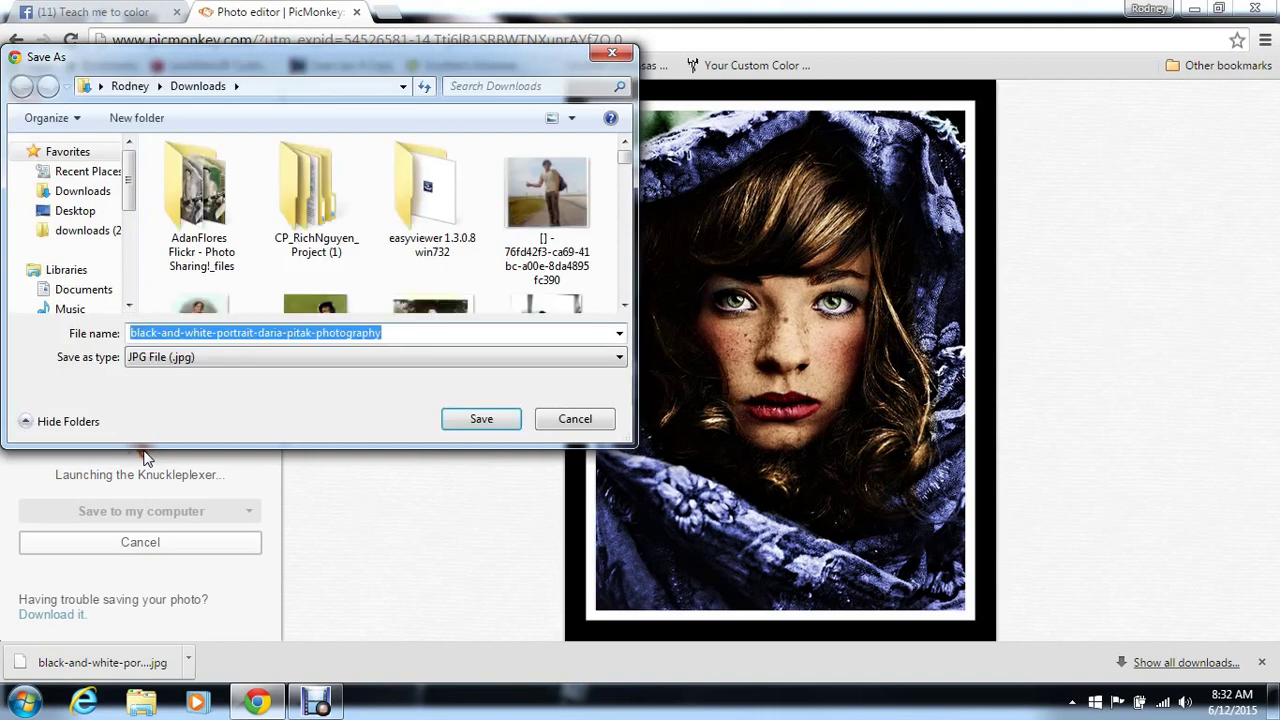
pyautogui.click(474, 420)
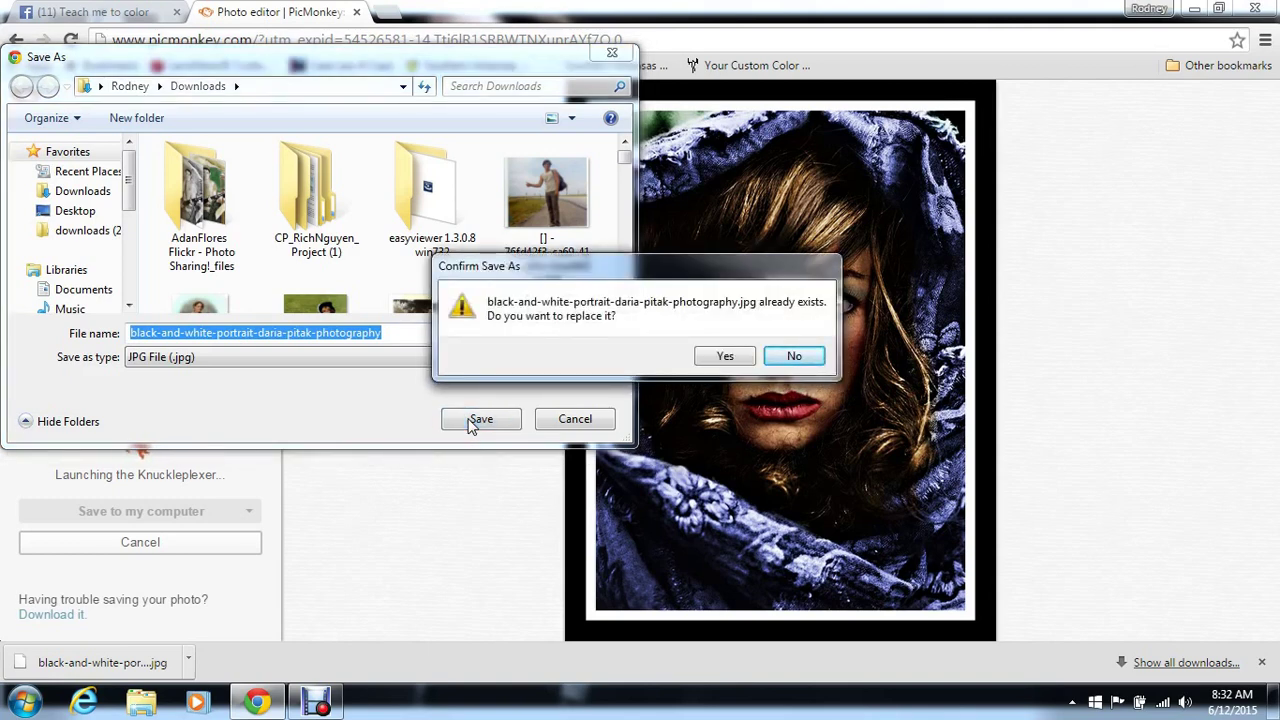
pyautogui.click(797, 357)
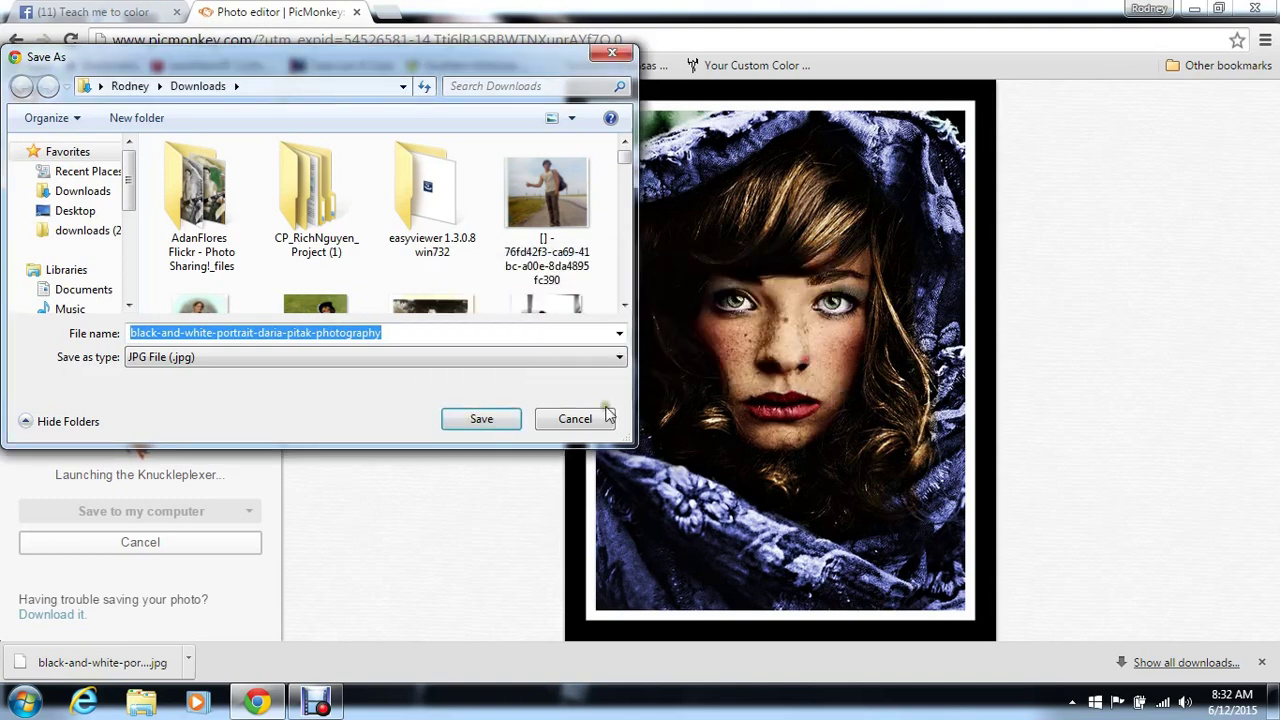
# Set the save location to the colors folder on the Desktop and browse its existing files
pyautogui.click(82, 216)
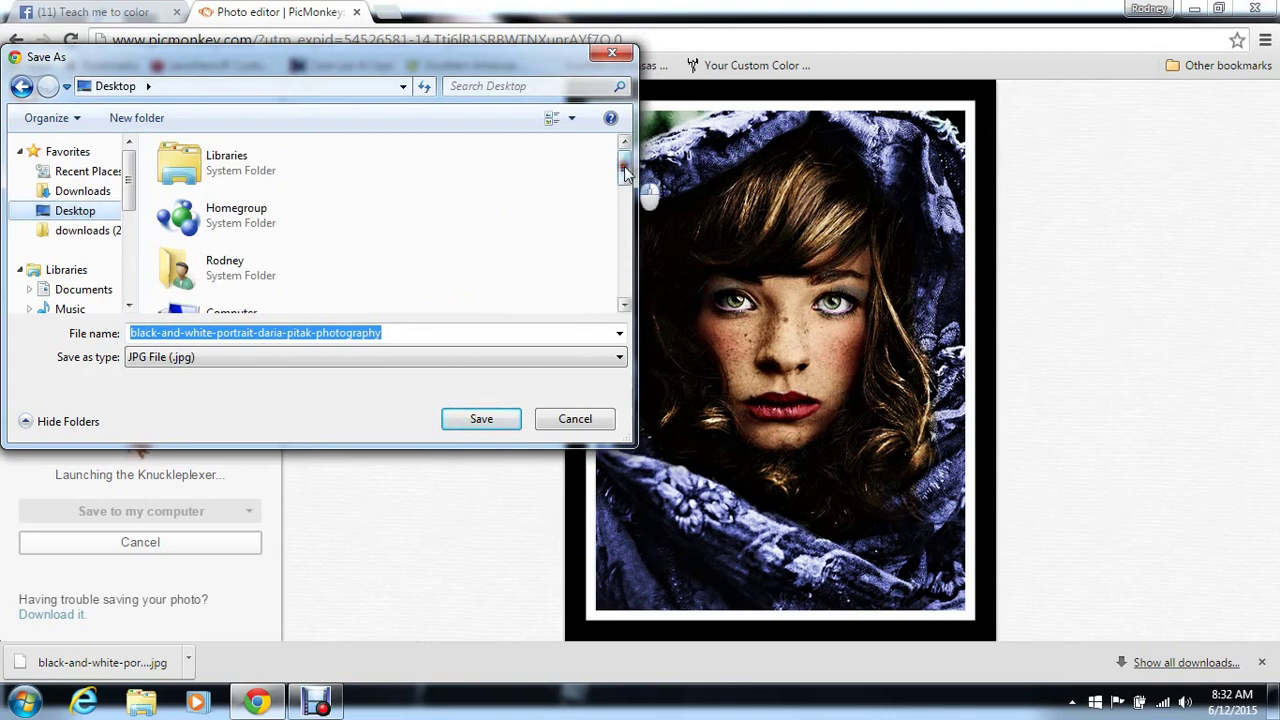
pyautogui.moveTo(625, 172); pyautogui.dragTo(622, 236)
pyautogui.click(218, 172)
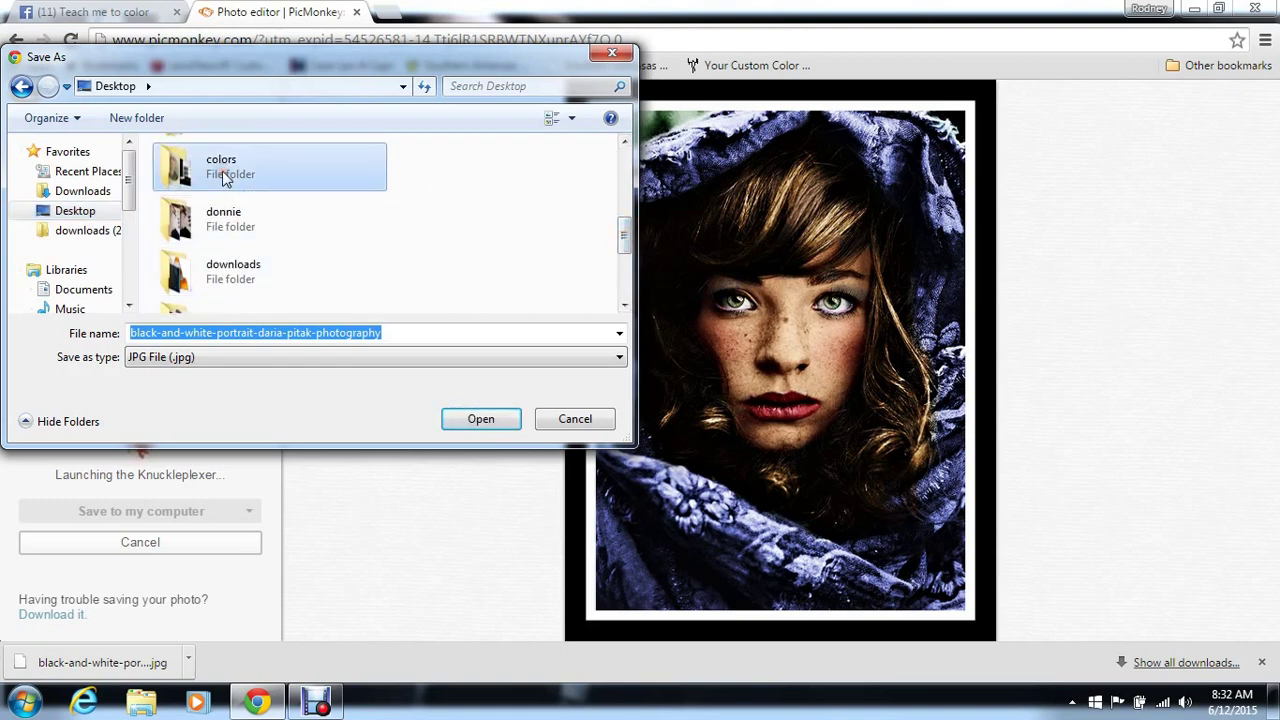
pyautogui.doubleClick(224, 177)
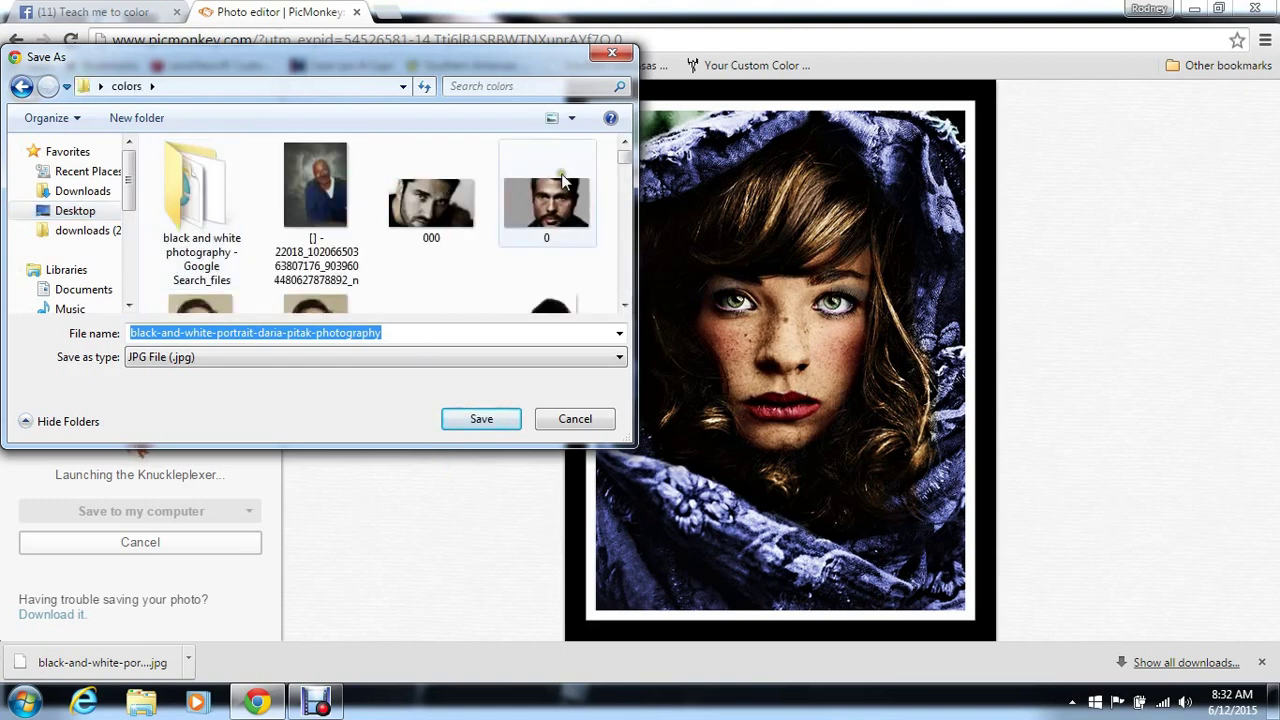
pyautogui.click(622, 163)
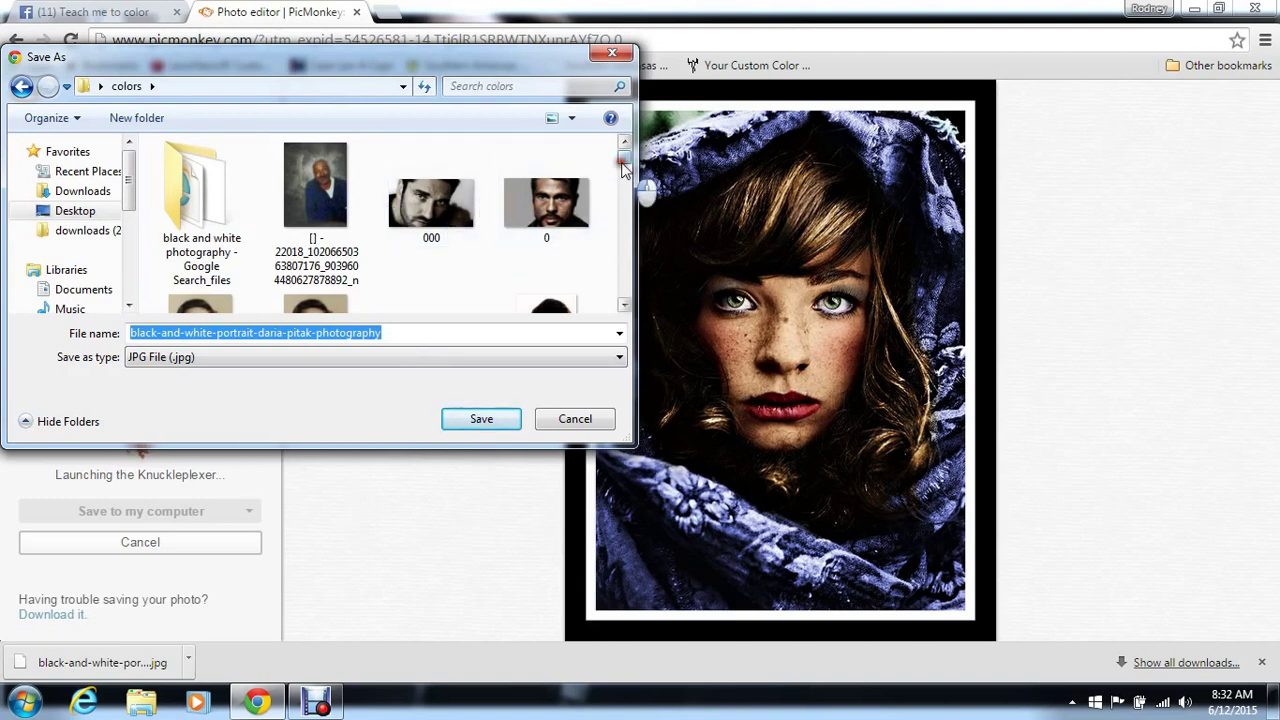
pyautogui.moveTo(622, 165); pyautogui.dragTo(622, 252)
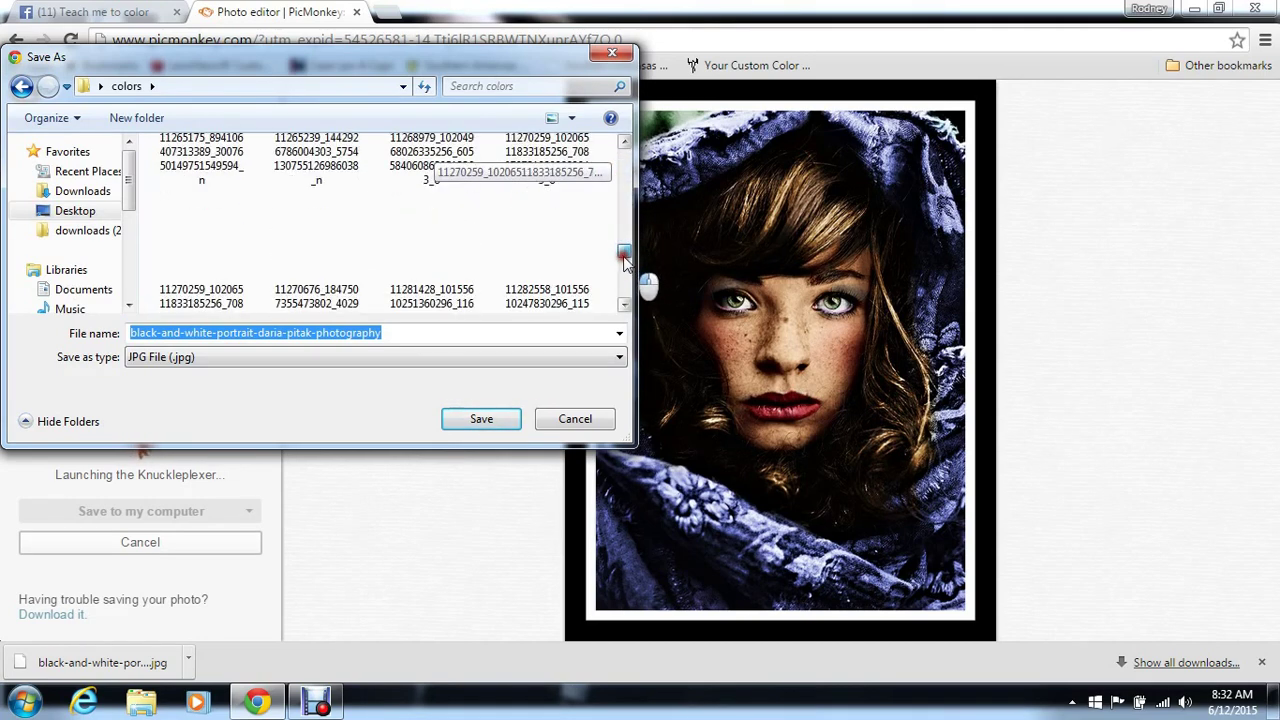
# Decline overwriting the same-named file in the colors folder, append 1 to the suggested file name, and save the JPG
pyautogui.click(482, 419)
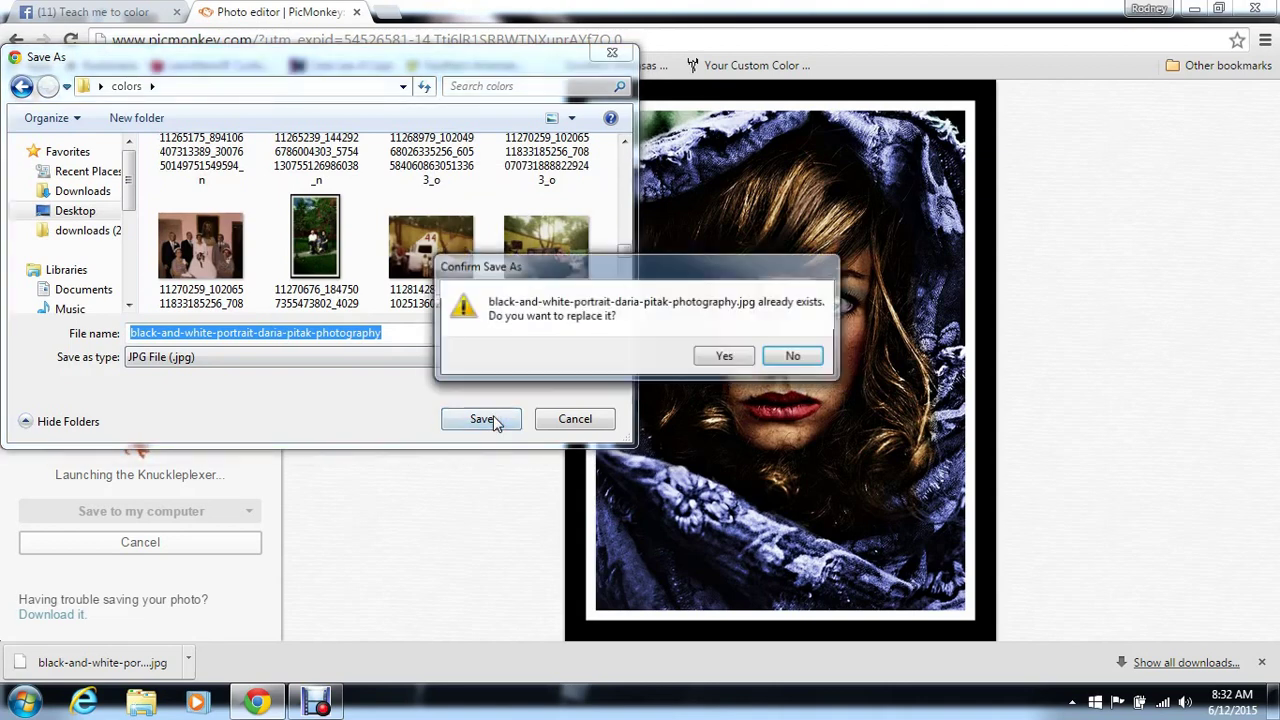
pyautogui.click(796, 356)
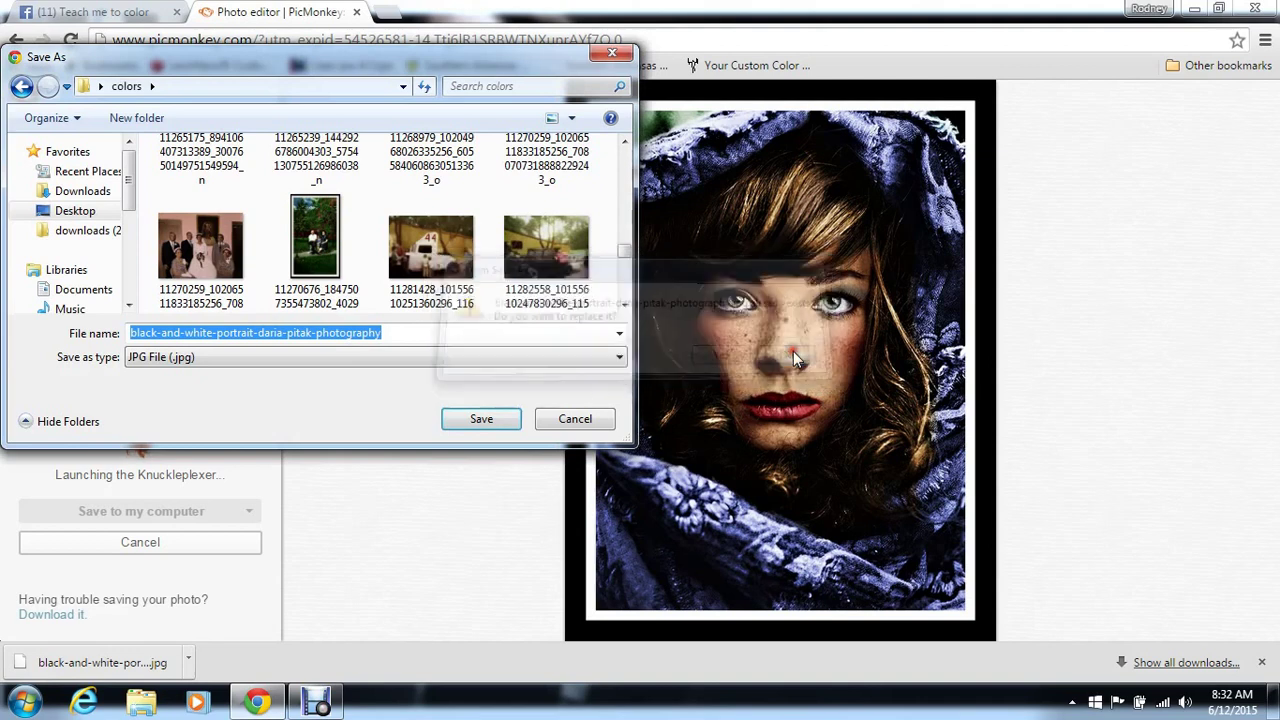
pyautogui.click(400, 333)
pyautogui.write('1')
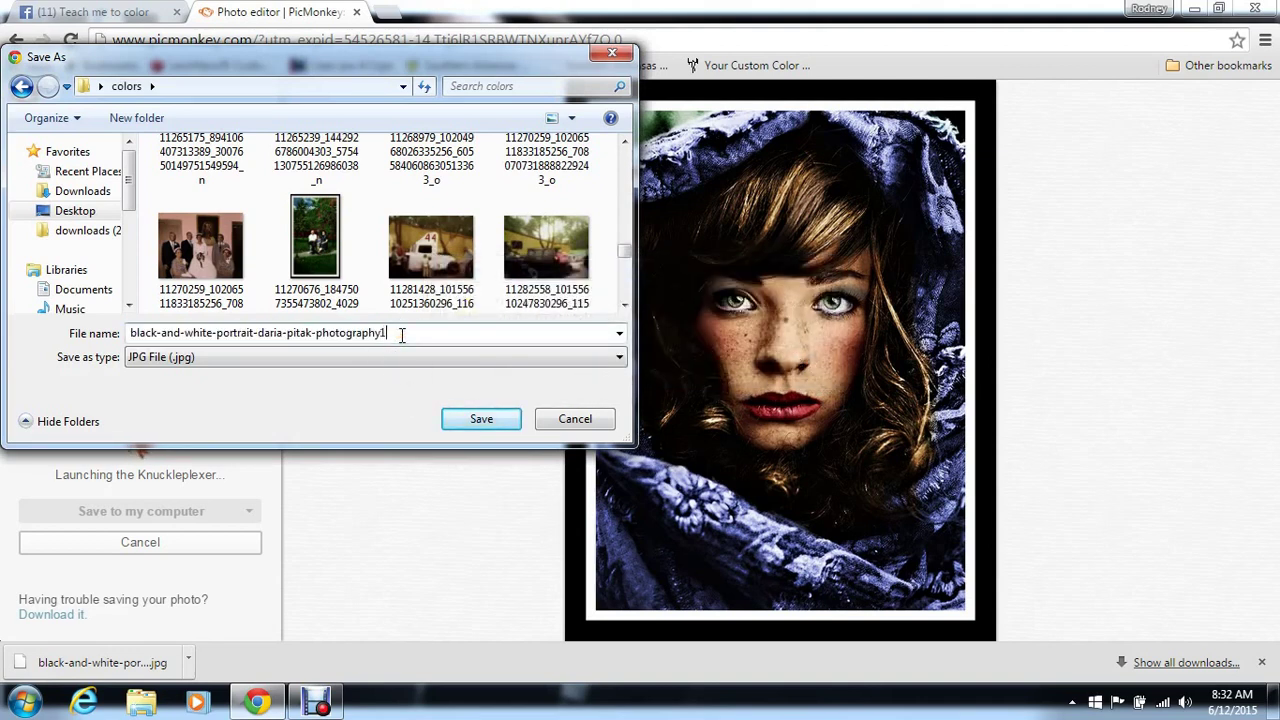
pyautogui.click(490, 421)
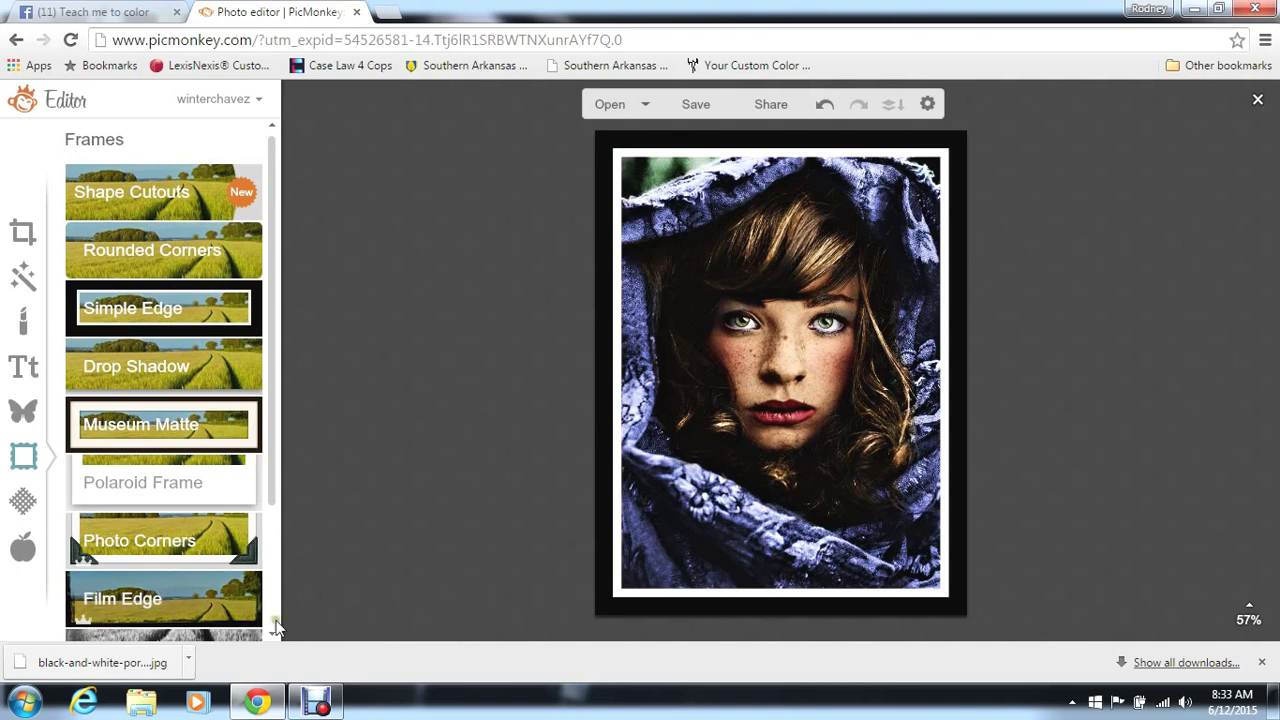
pyautogui.click(336, 708)
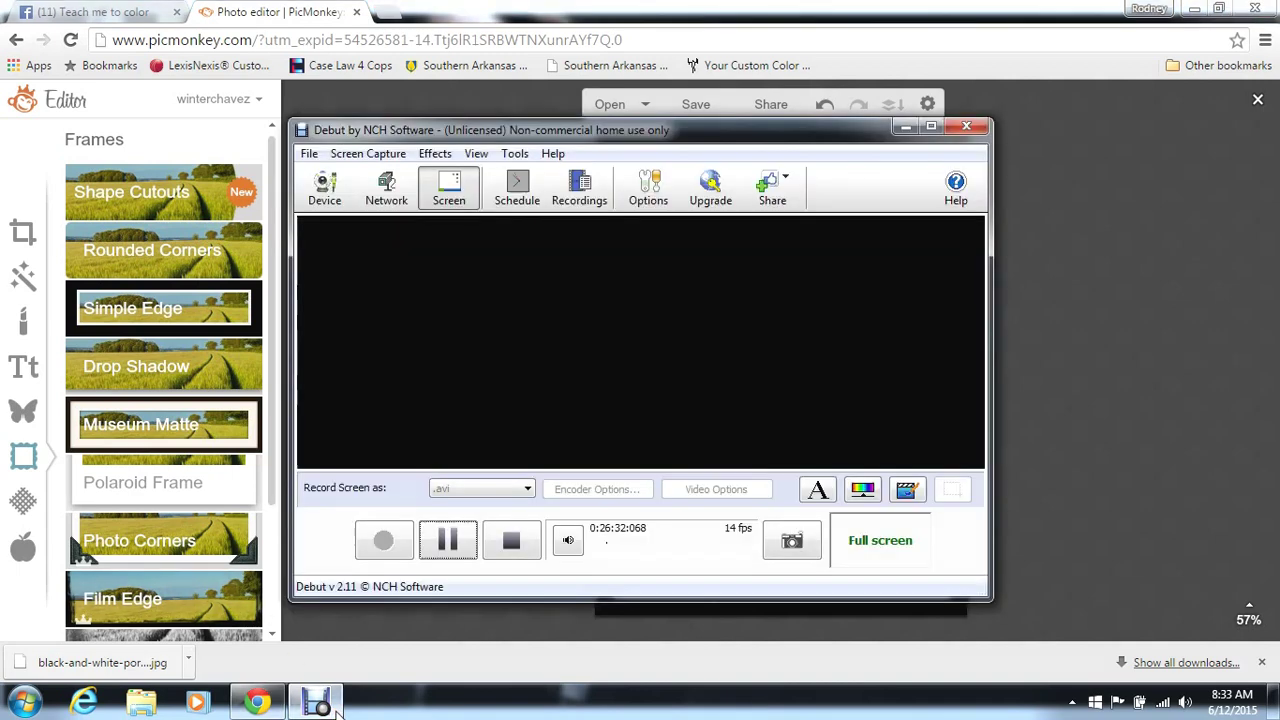